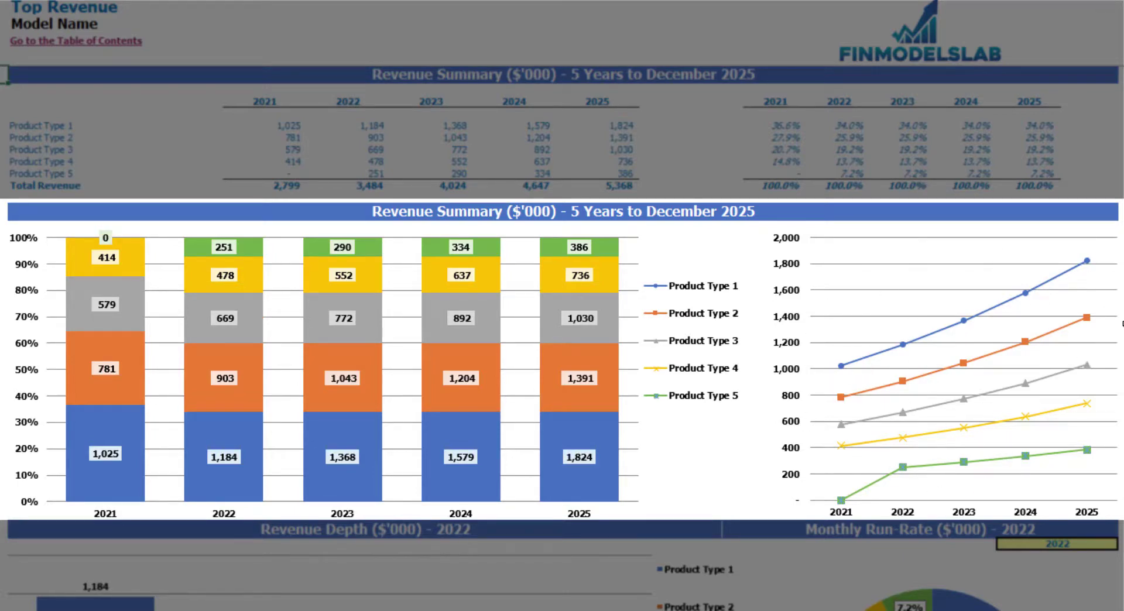
# - Switch the year of the Revenue Depth and Monthly Run-Rate charts to 2023, followed by 2024
pyautogui.scroll(-10, 562, 380)
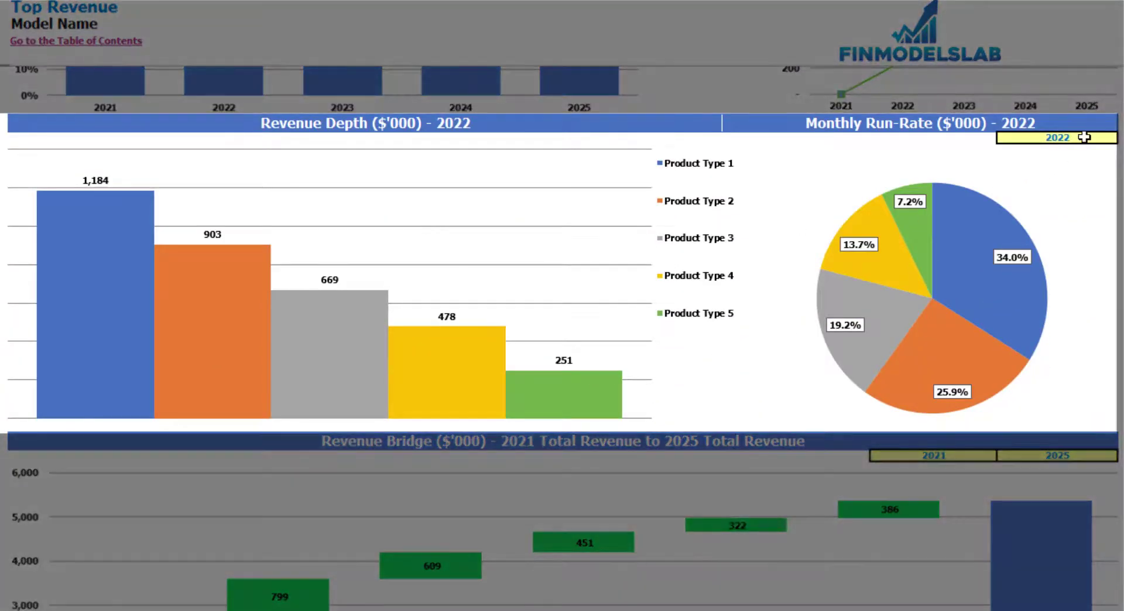
pyautogui.click(1082, 137)
pyautogui.click(1121, 141)
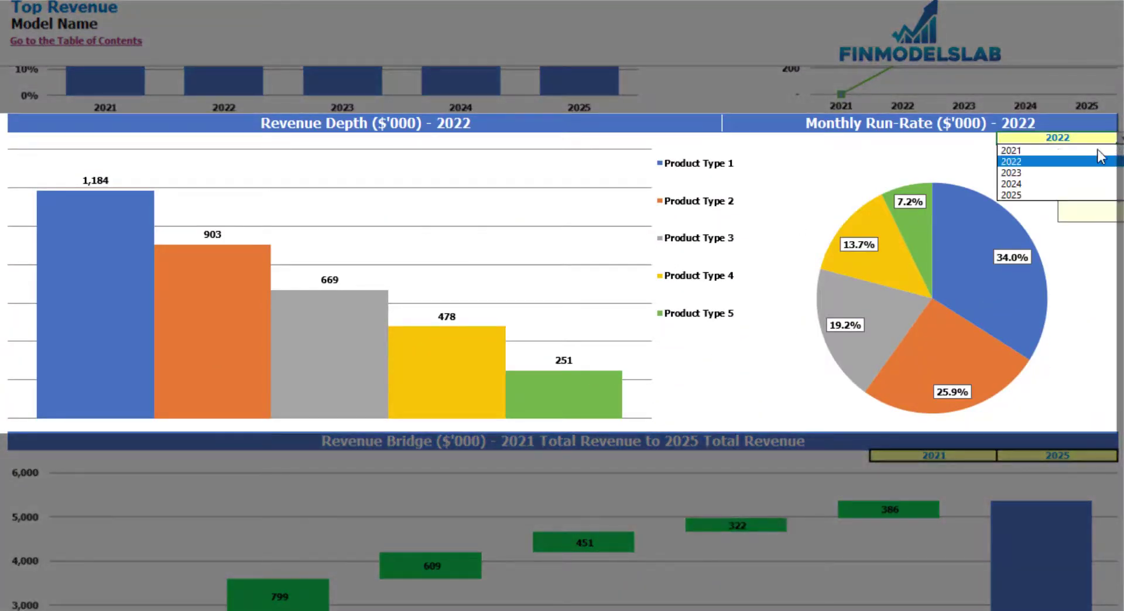
pyautogui.click(1056, 172)
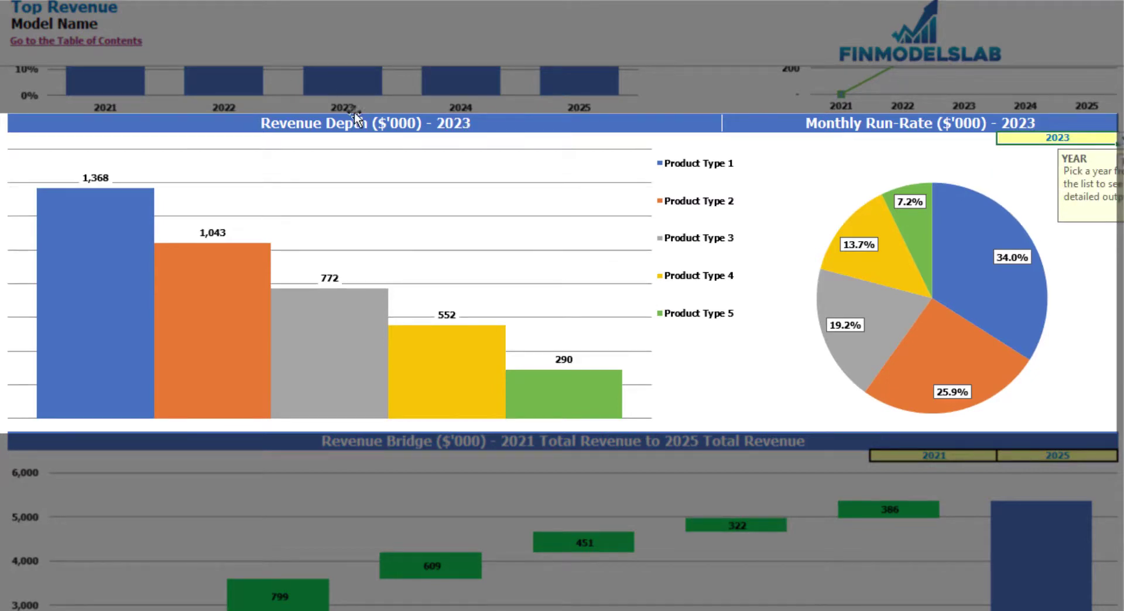
pyautogui.click(1121, 142)
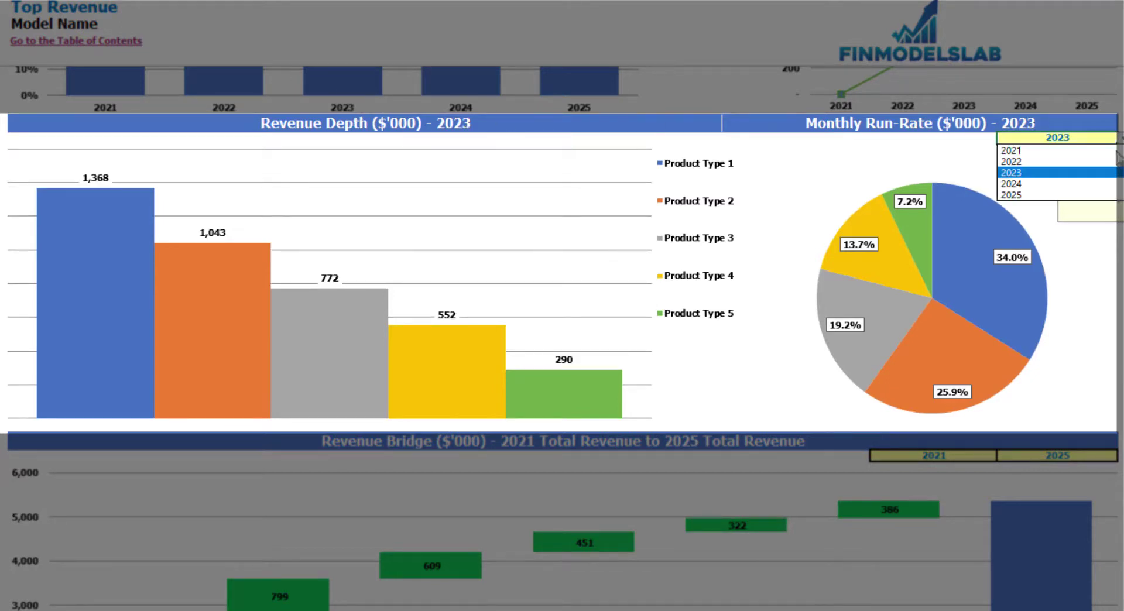
pyautogui.click(1079, 184)
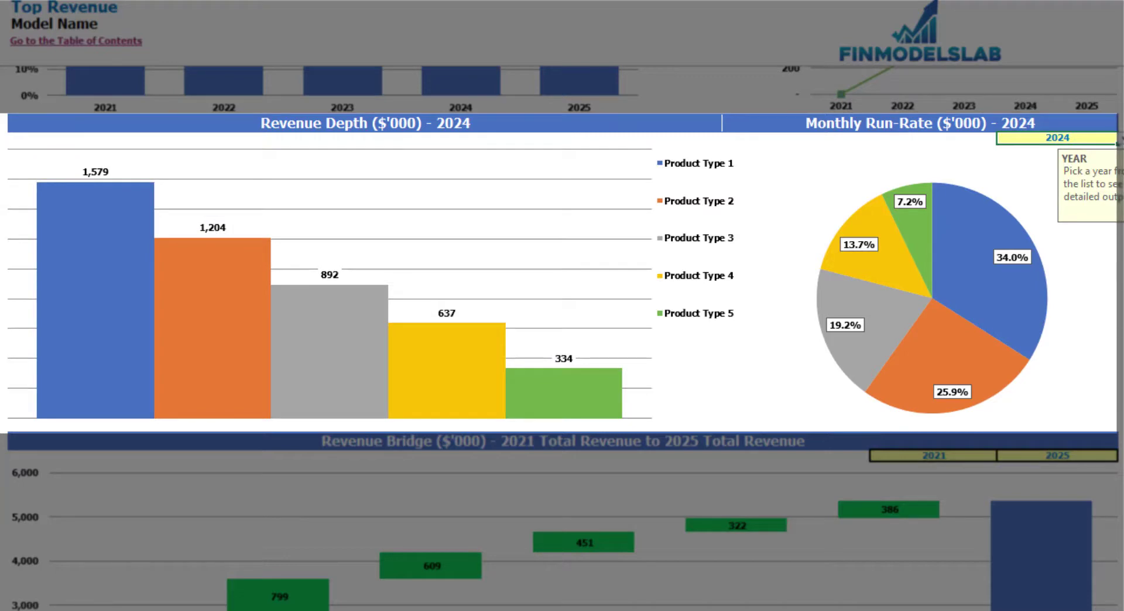
# - Set the Revenue Bridge chart's first year to 2022 and pick a different last year
pyautogui.scroll(-3, 562, 338)
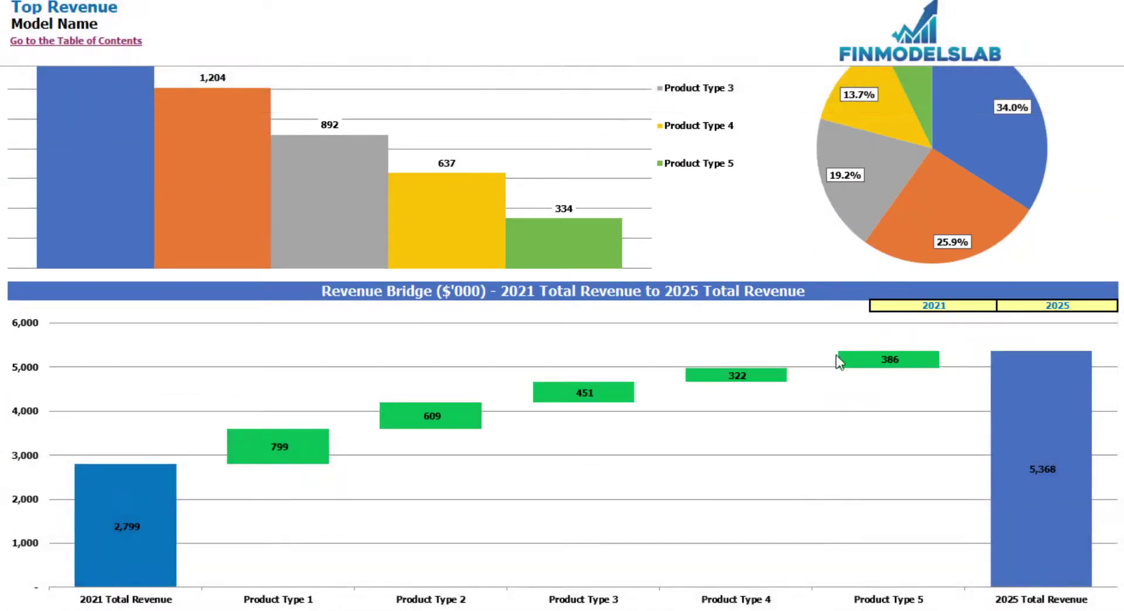
pyautogui.click(969, 305)
pyautogui.click(1003, 305)
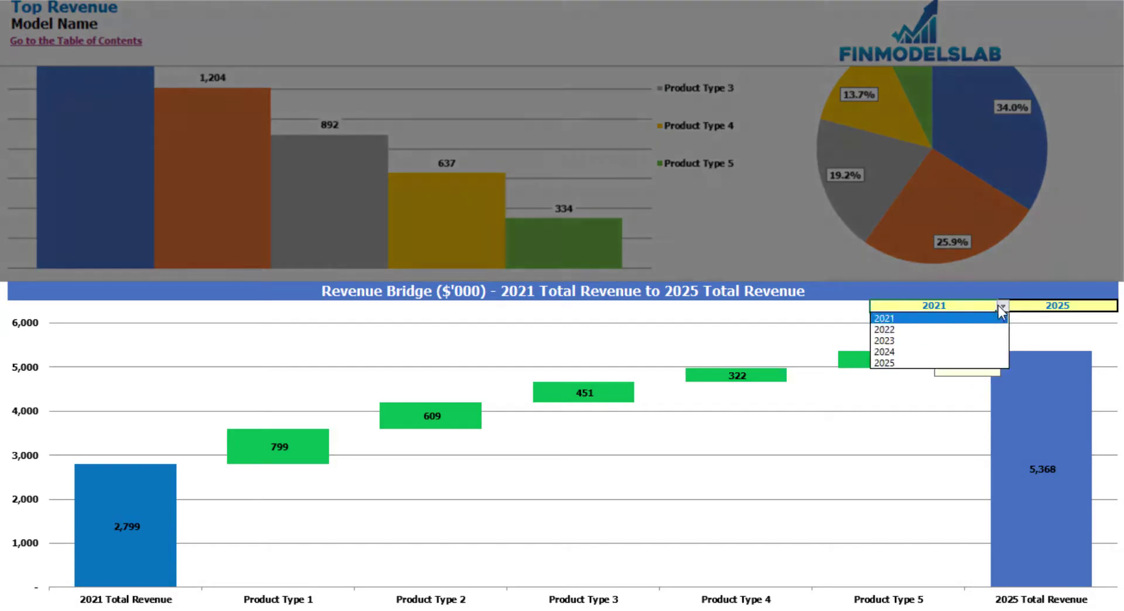
pyautogui.click(973, 329)
pyautogui.click(1086, 306)
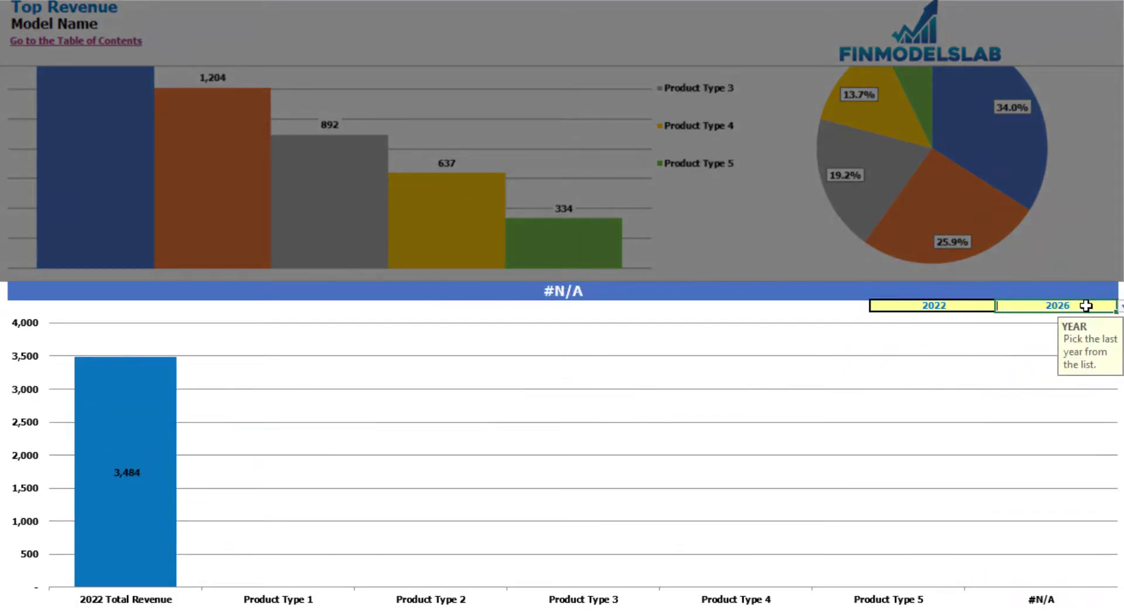
pyautogui.click(1121, 305)
pyautogui.click(1080, 351)
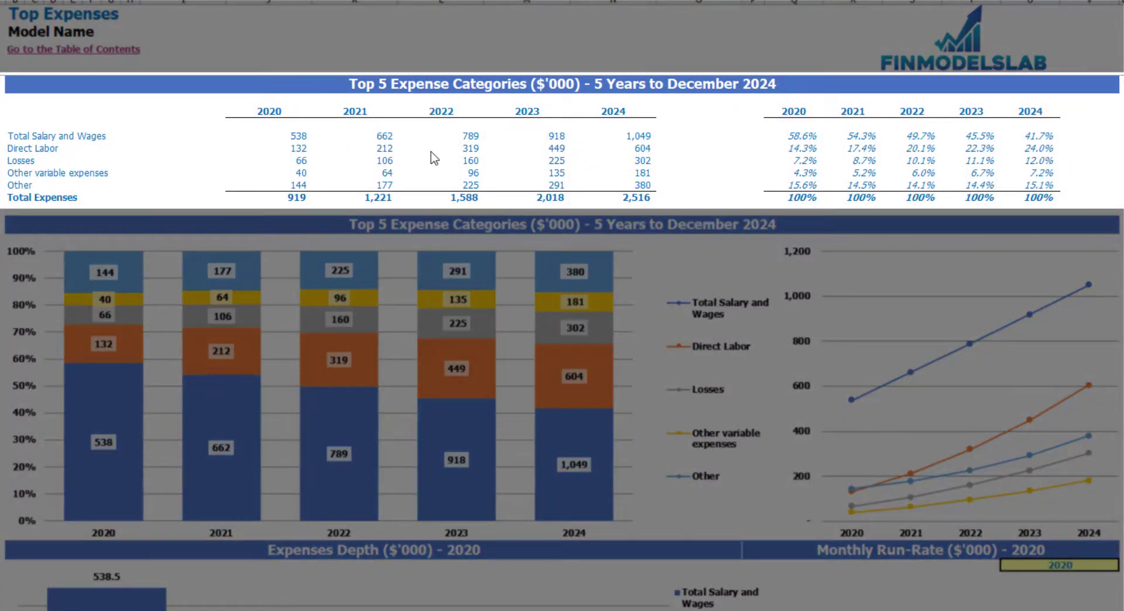
# - Examine the top five expense categories with their yearly amounts, total expenses and percentage shares
pyautogui.moveTo(14, 139); pyautogui.dragTo(11, 181)
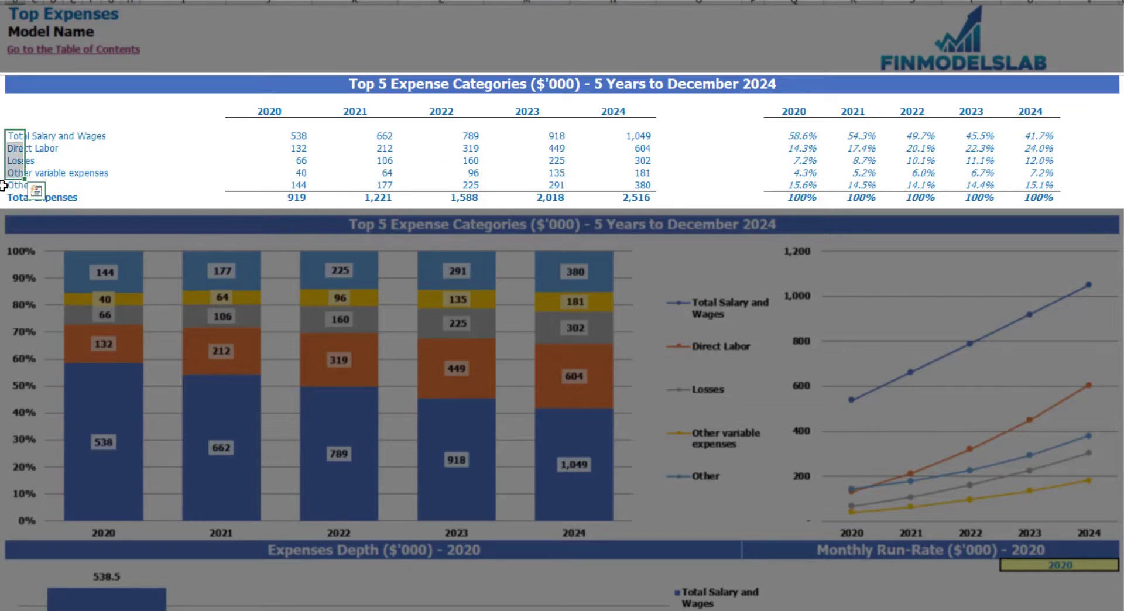
pyautogui.click(9, 185)
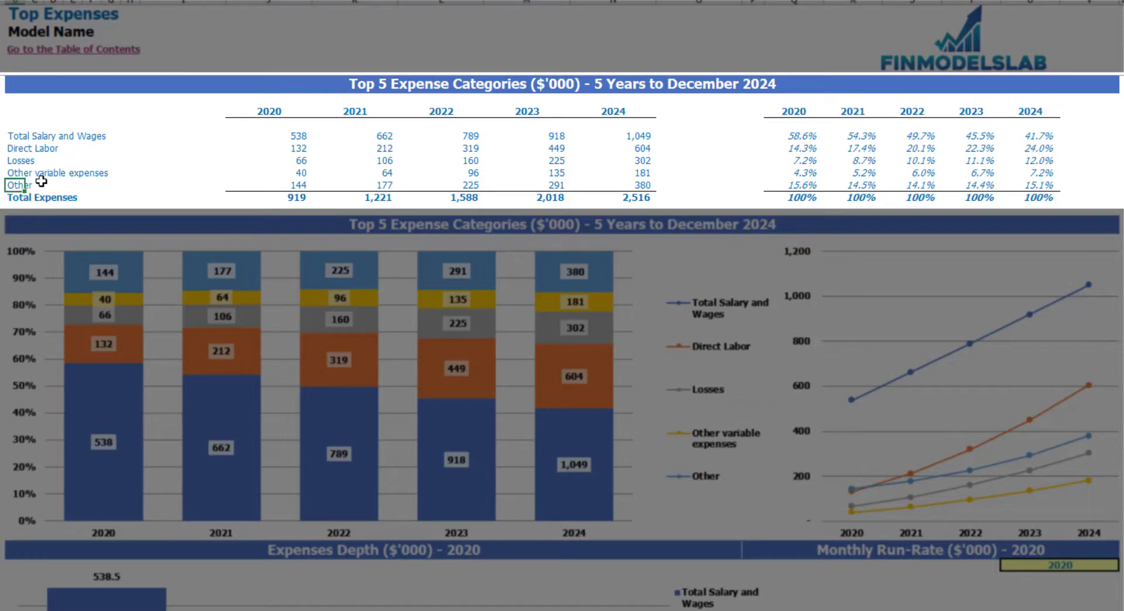
pyautogui.moveTo(269, 114); pyautogui.dragTo(597, 194)
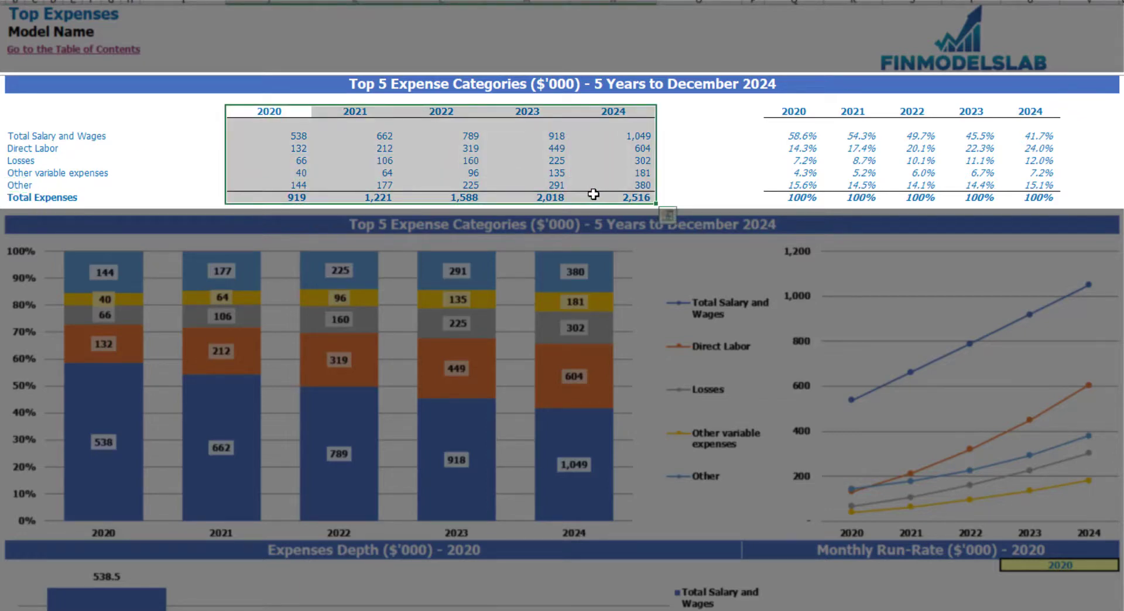
pyautogui.moveTo(291, 197); pyautogui.dragTo(612, 199)
pyautogui.moveTo(795, 111); pyautogui.dragTo(1039, 186)
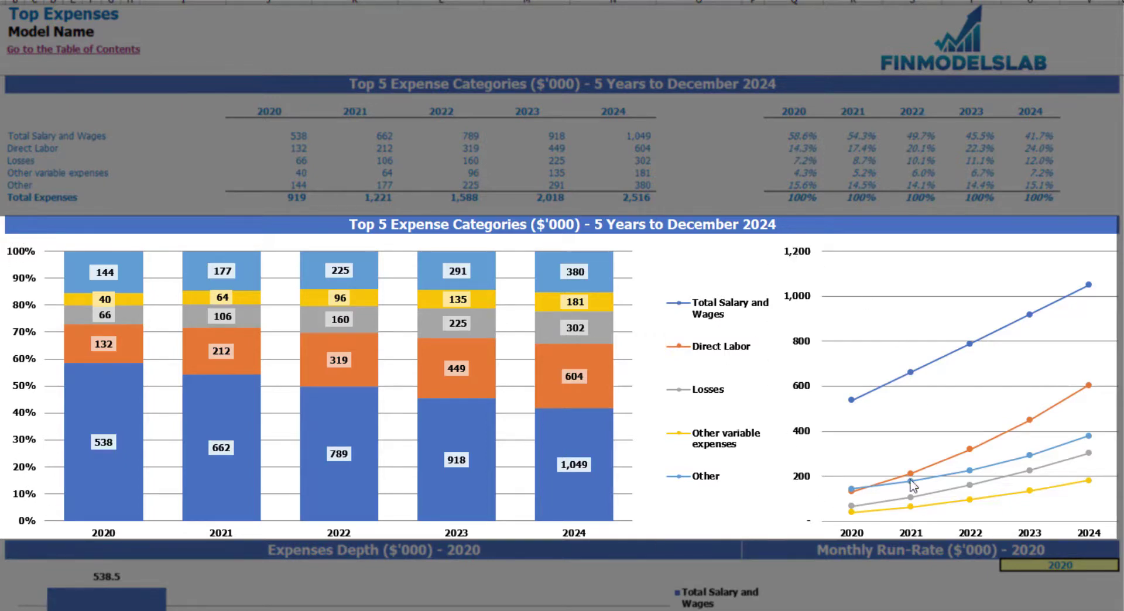
# - Set the year of the Expenses Depth and Monthly Run-Rate charts to 2021
pyautogui.scroll(-10, 901, 253)
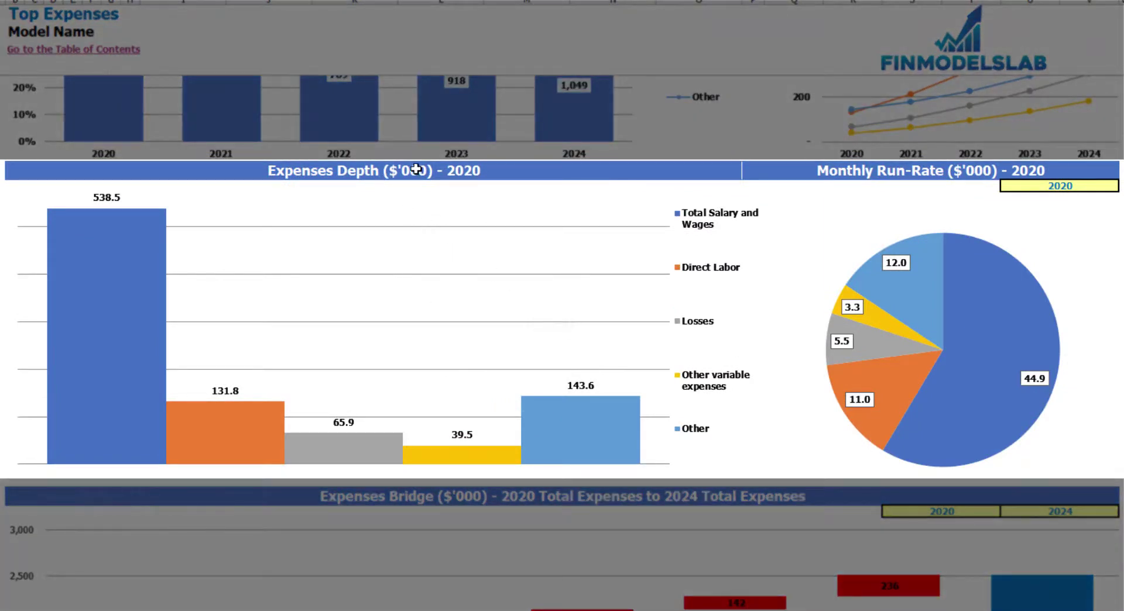
pyautogui.click(1104, 184)
pyautogui.click(1121, 186)
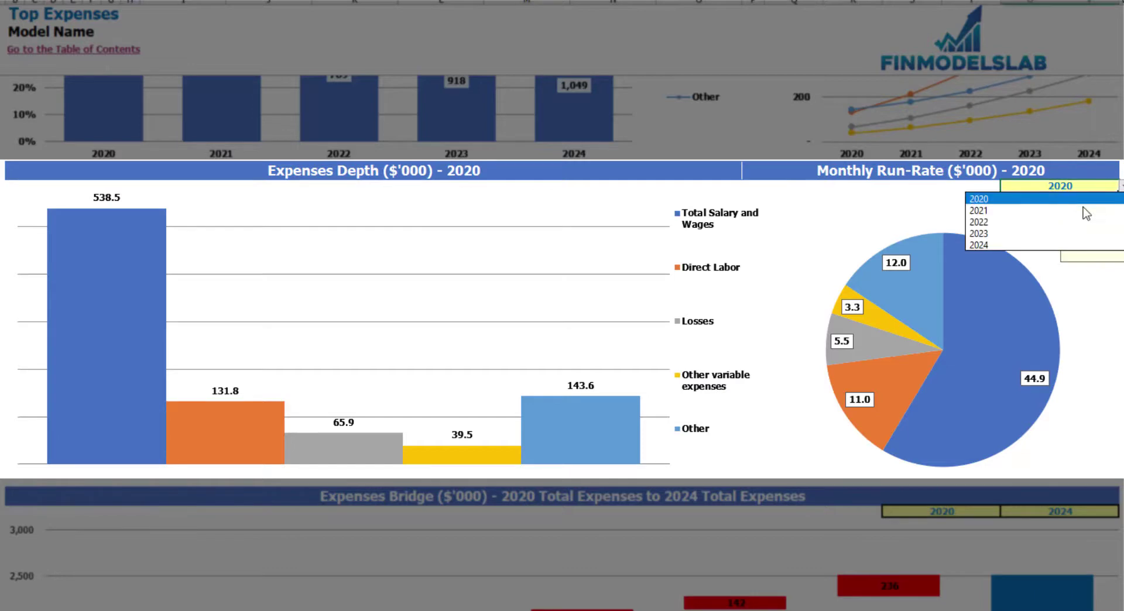
pyautogui.click(1019, 213)
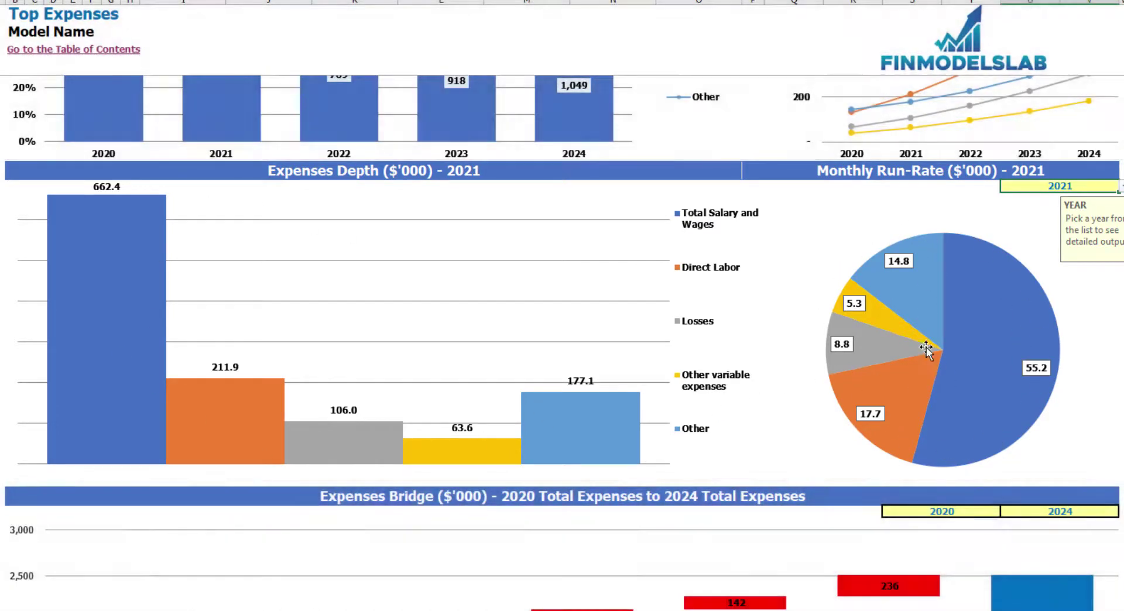
# - Check which first and last years can be chosen for the Expenses Bridge chart without changing them
pyautogui.moveTo(925, 351)
pyautogui.scroll(-5, 925, 352)
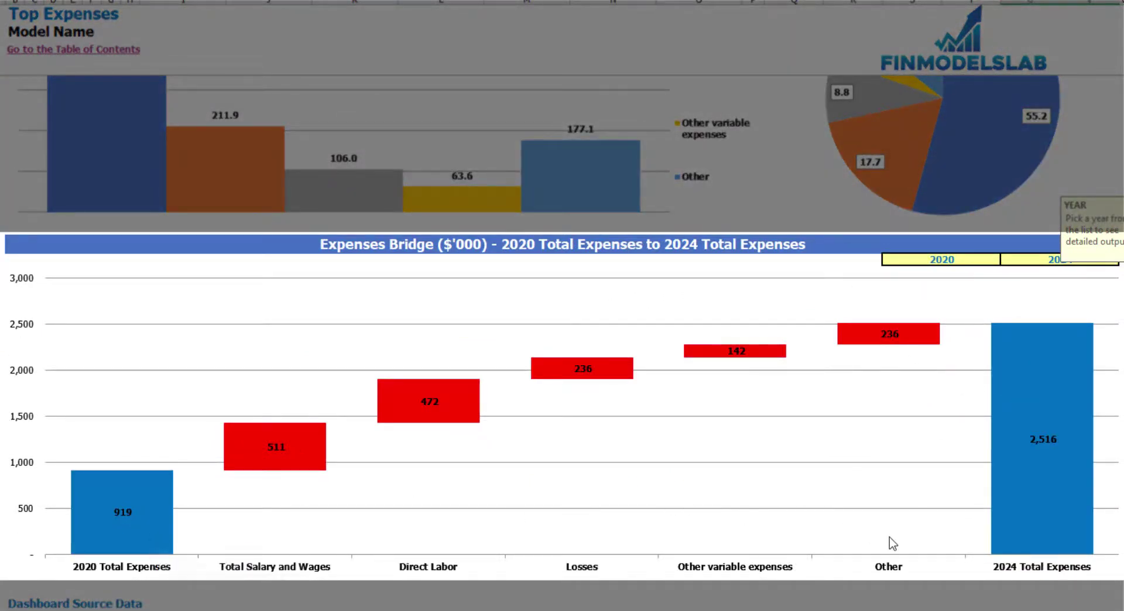
pyautogui.click(988, 258)
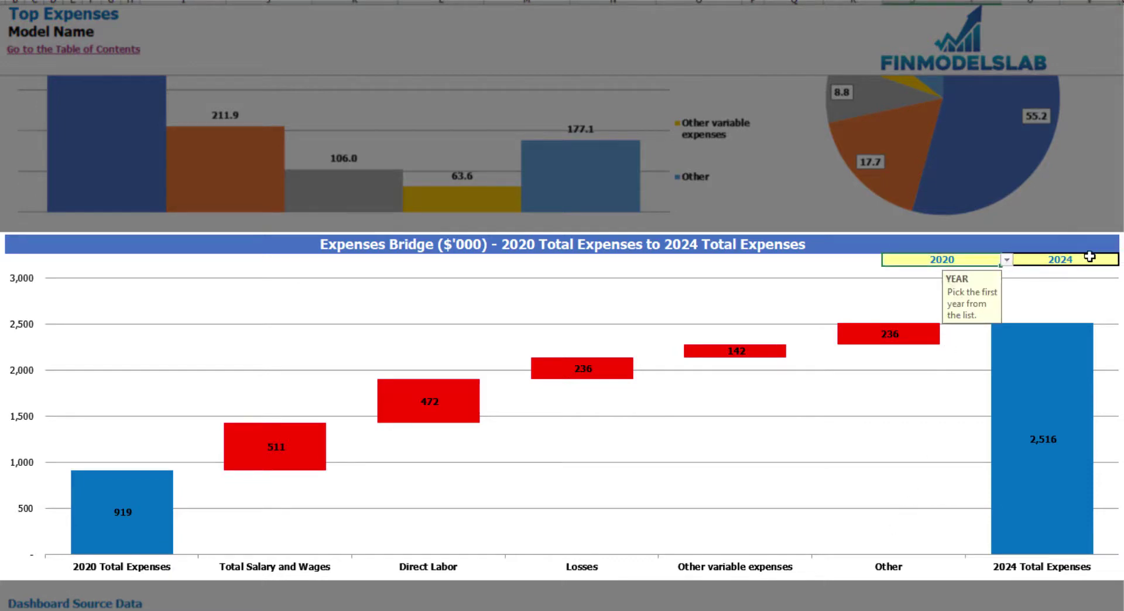
pyautogui.click(1006, 259)
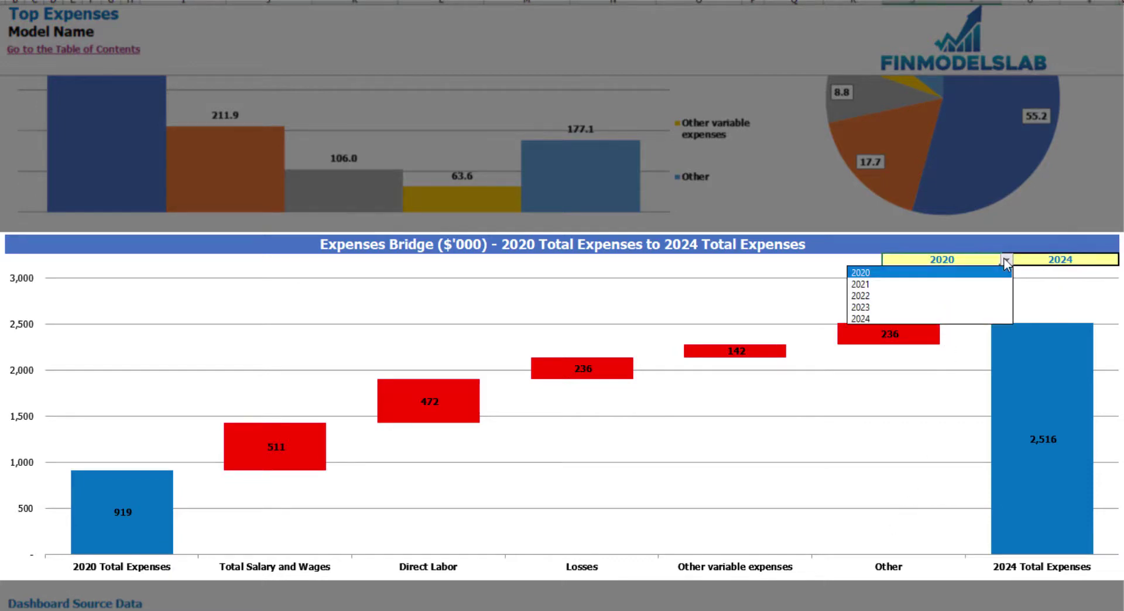
pyautogui.press('Escape')
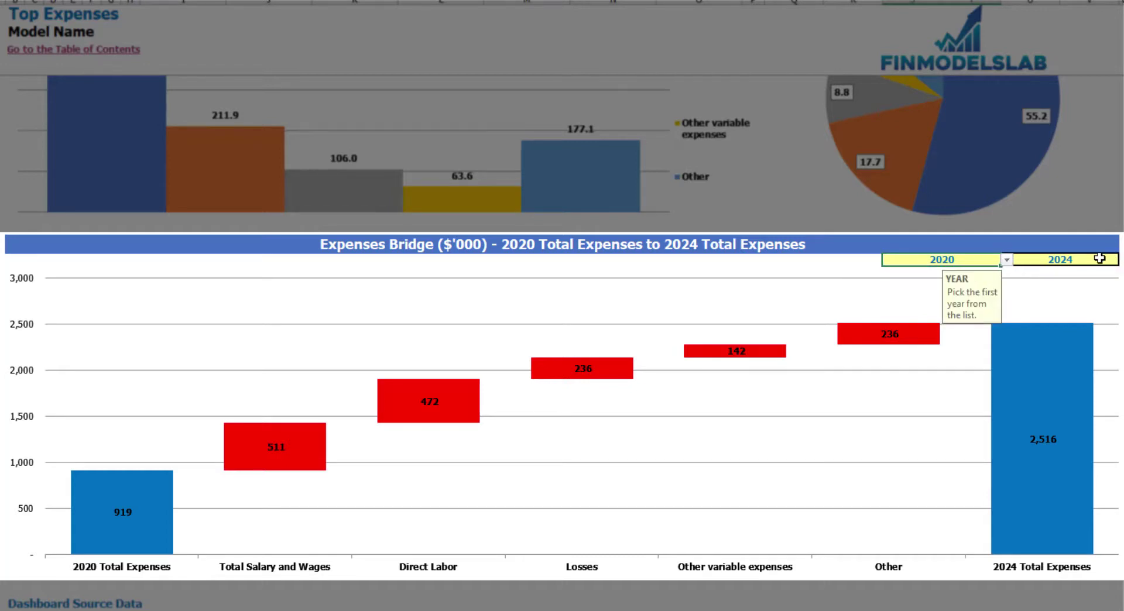
pyautogui.click(1110, 259)
pyautogui.hotkey('alt', 'Down')
pyautogui.press('Escape')
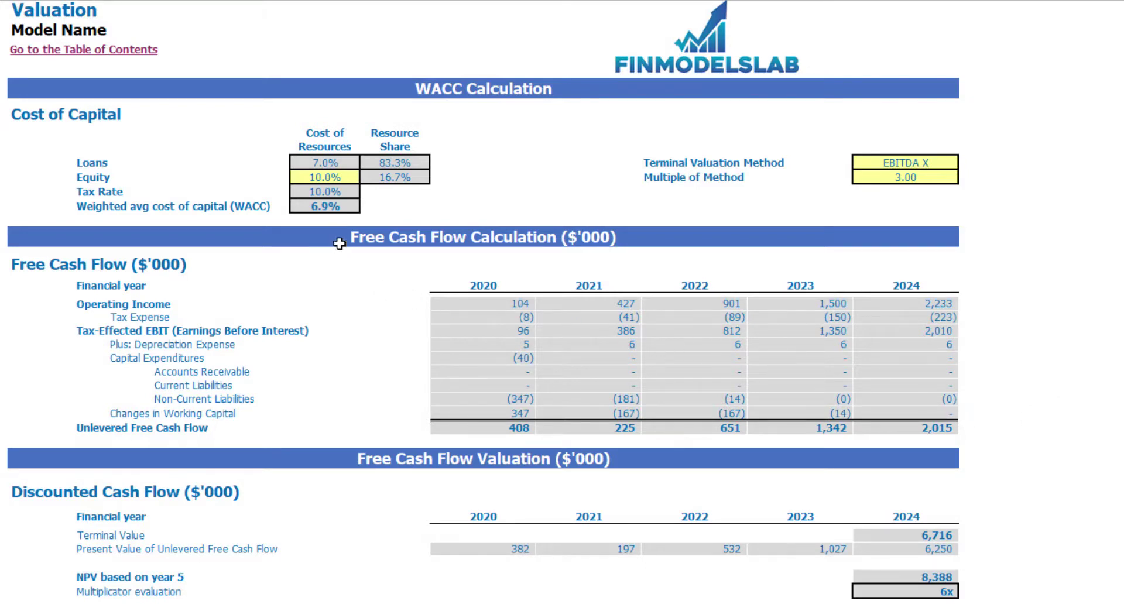
# - Review the cost of equity and loans, their resource shares and the weighted average cost of capital on the Valuation sheet
pyautogui.click(317, 177)
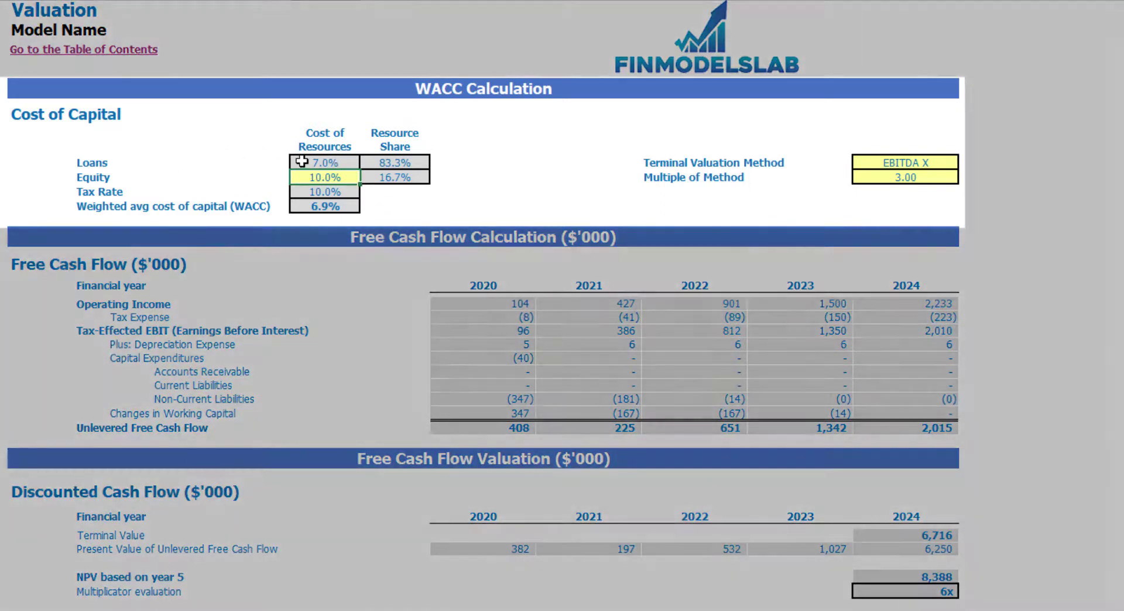
pyautogui.click(302, 162)
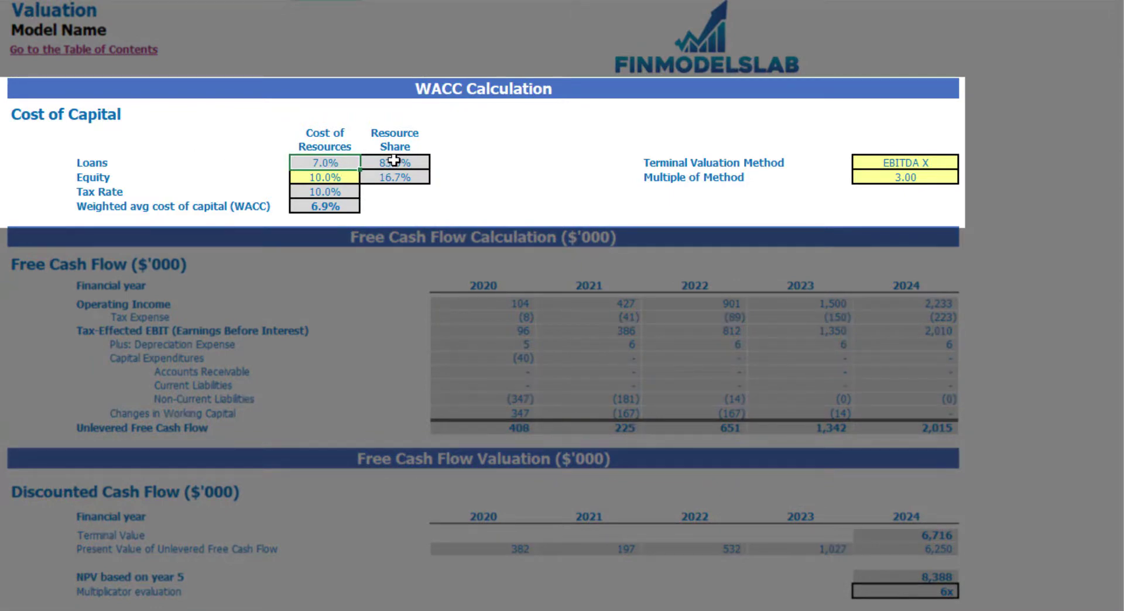
pyautogui.moveTo(392, 165); pyautogui.dragTo(393, 175)
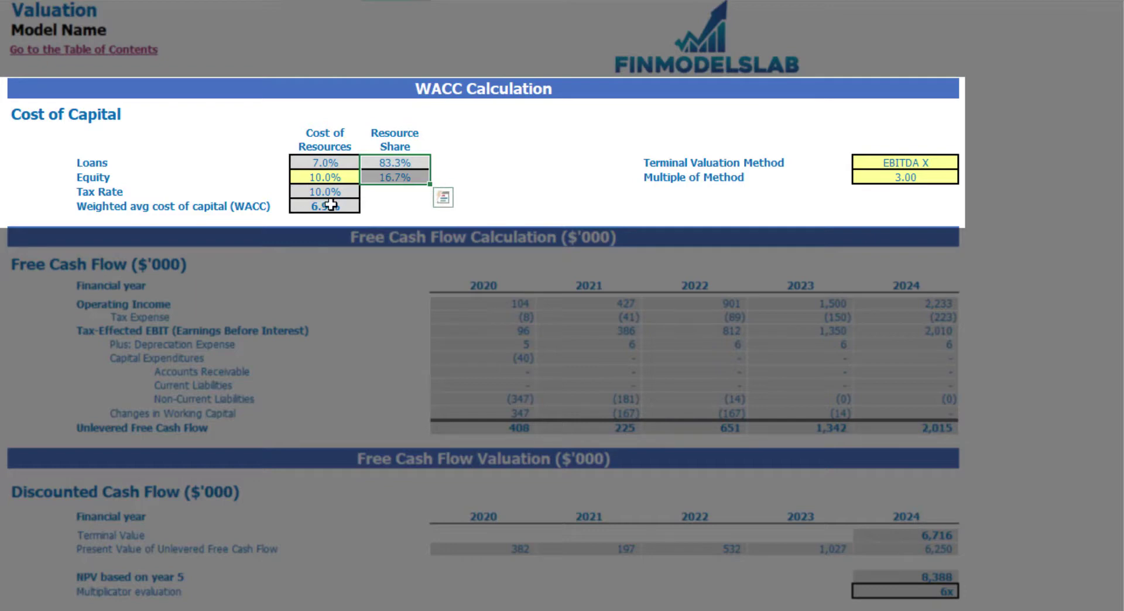
pyautogui.click(337, 208)
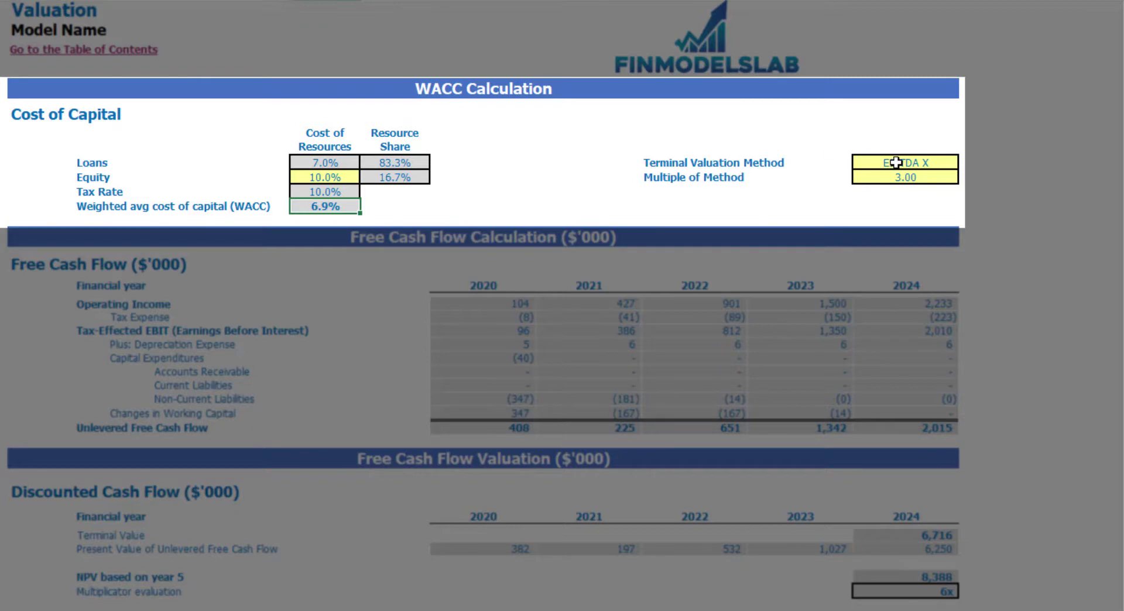
# - Change the terminal valuation method to Revenue X and select the Multiple of Method value
pyautogui.click(924, 167)
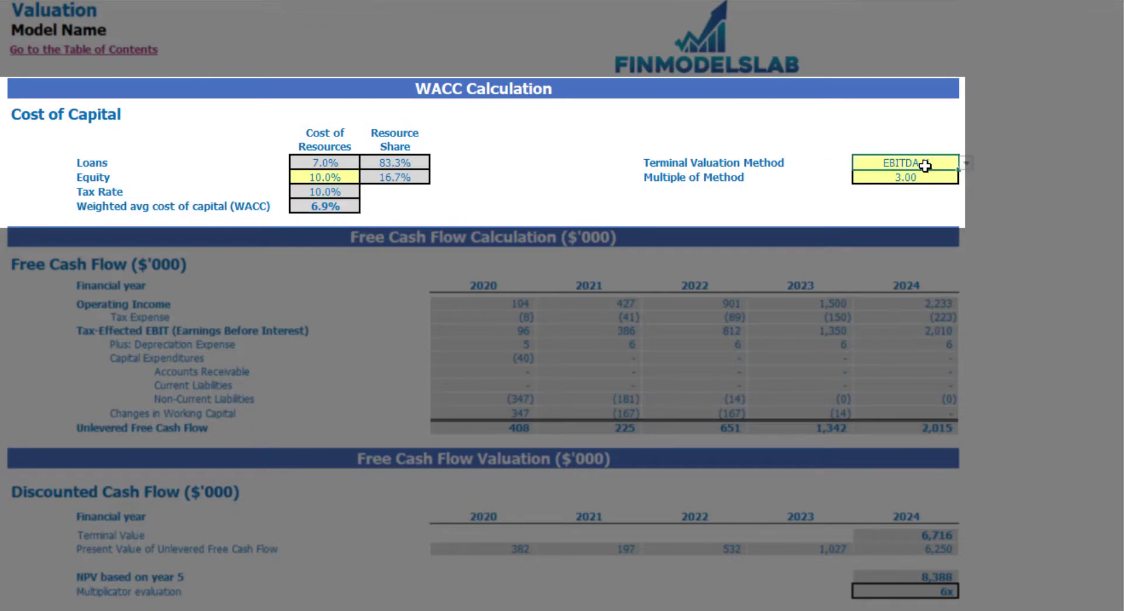
pyautogui.click(968, 165)
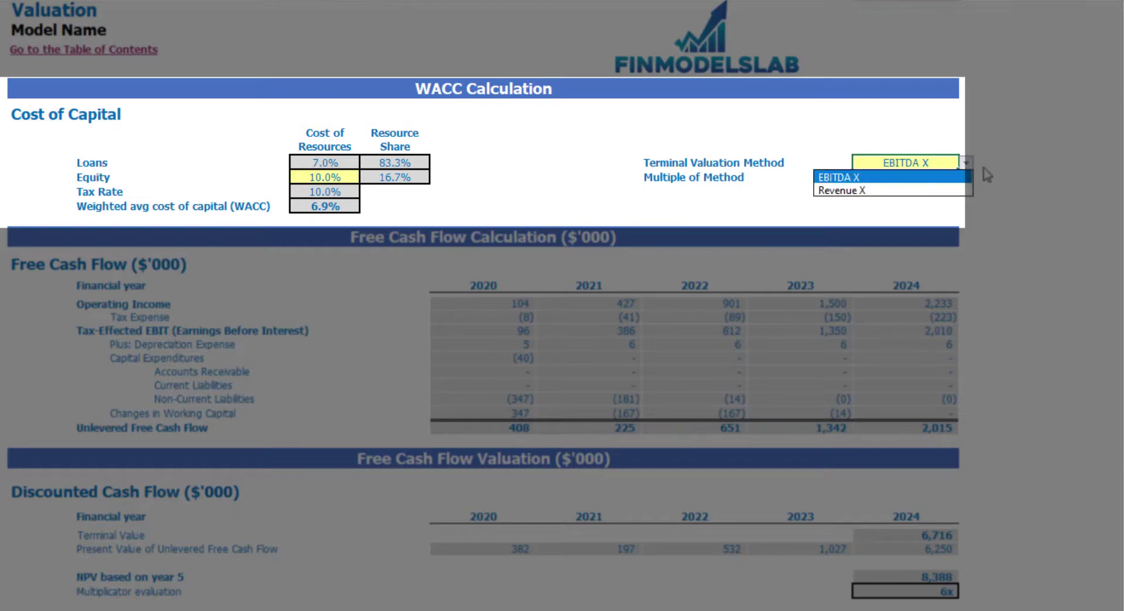
pyautogui.click(954, 190)
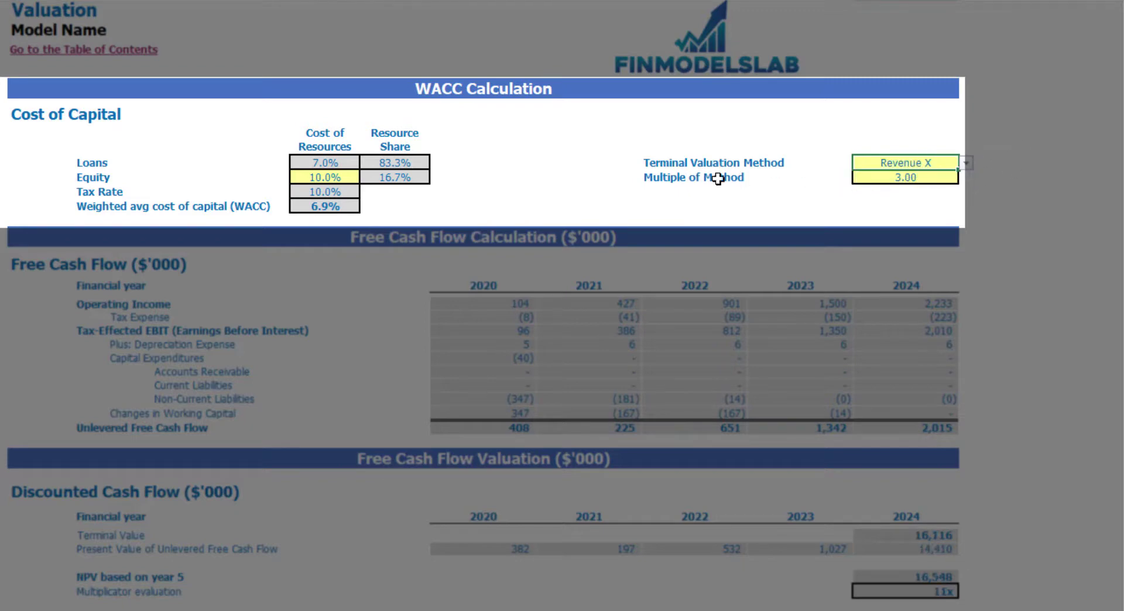
pyautogui.click(893, 177)
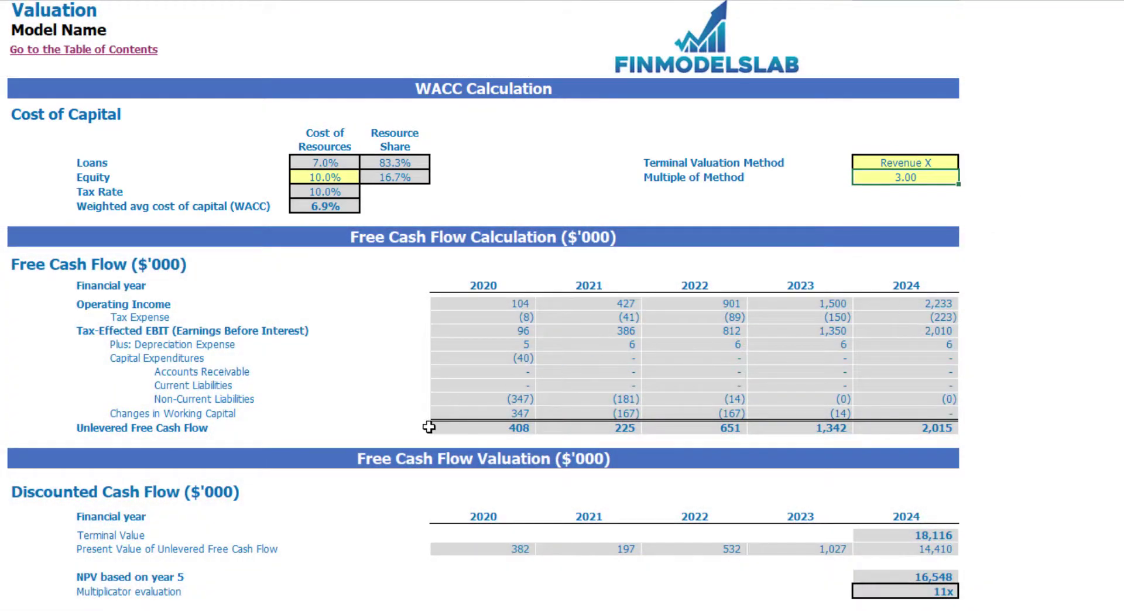
# - Review the terminal value, the unlevered free cash flow for 2020 to 2024 and the multiplicator evaluation
pyautogui.click(892, 536)
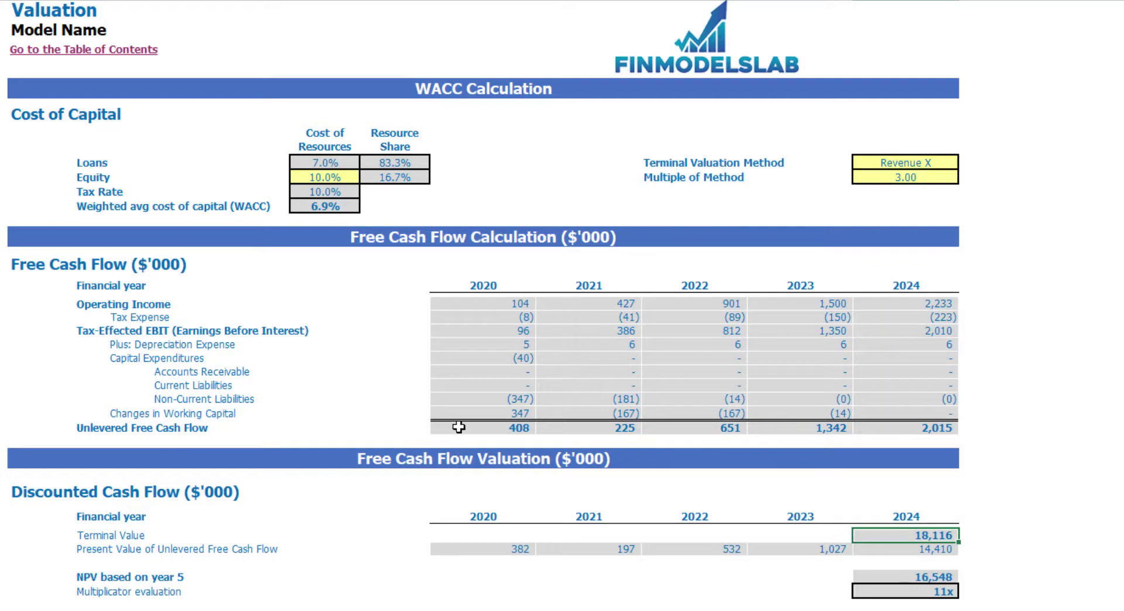
pyautogui.moveTo(458, 427); pyautogui.dragTo(882, 419)
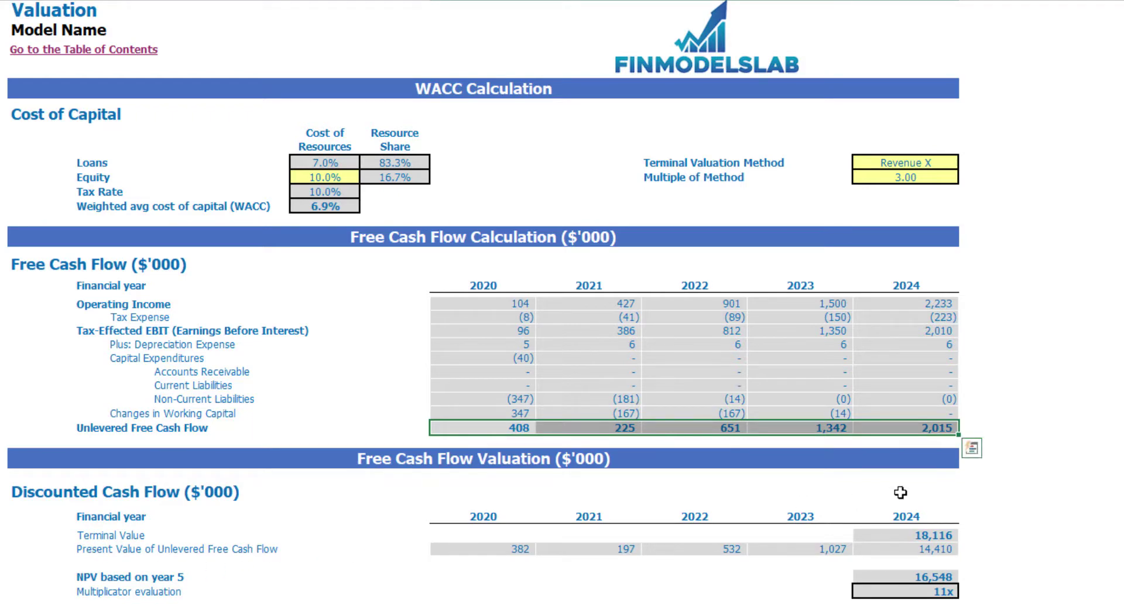
pyautogui.click(932, 593)
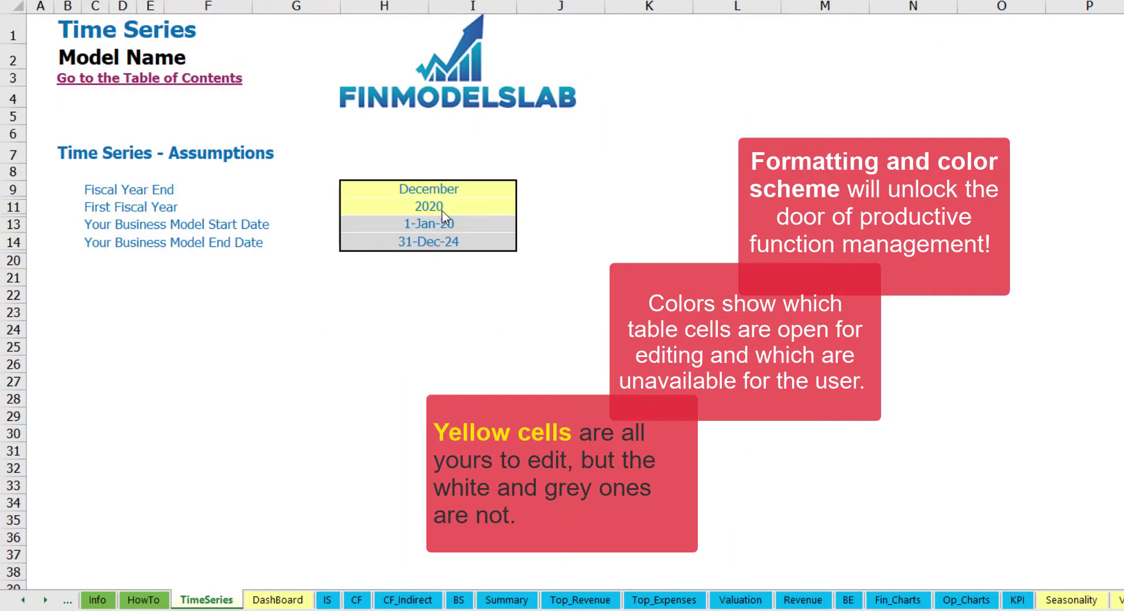
# - Look through the workbook's further sheet names and return to the TimeSeries end of the list
pyautogui.click(45, 599)
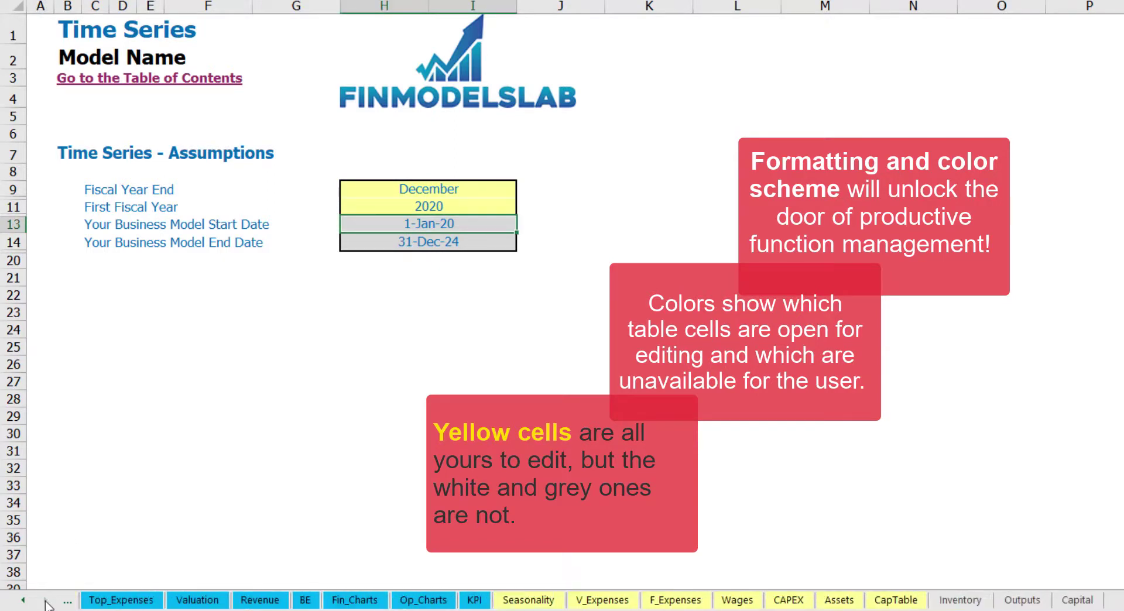
pyautogui.click(23, 600)
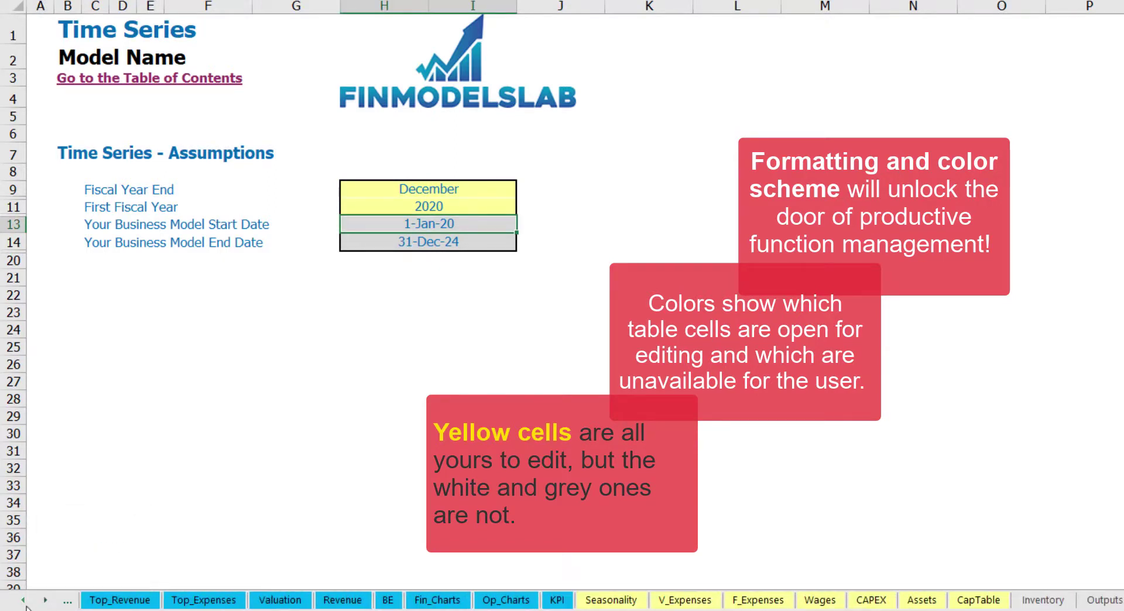
pyautogui.click(24, 604)
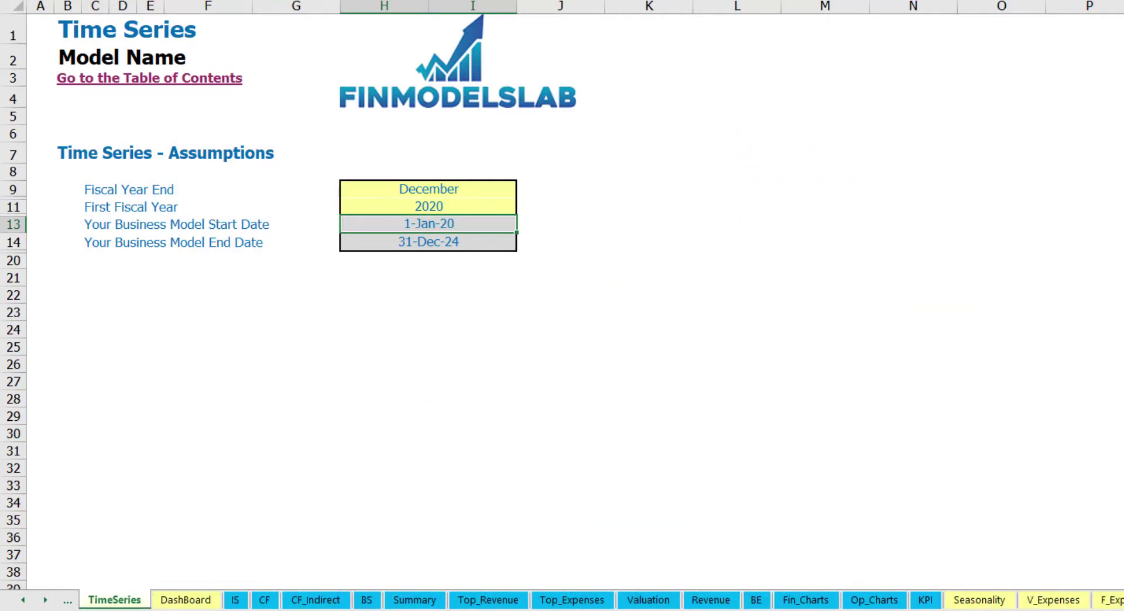
# - Look through the names of the report, assumption and calculation sheets, then return to the green instruction sheets
pyautogui.click(45, 600)
pyautogui.click(45, 600)
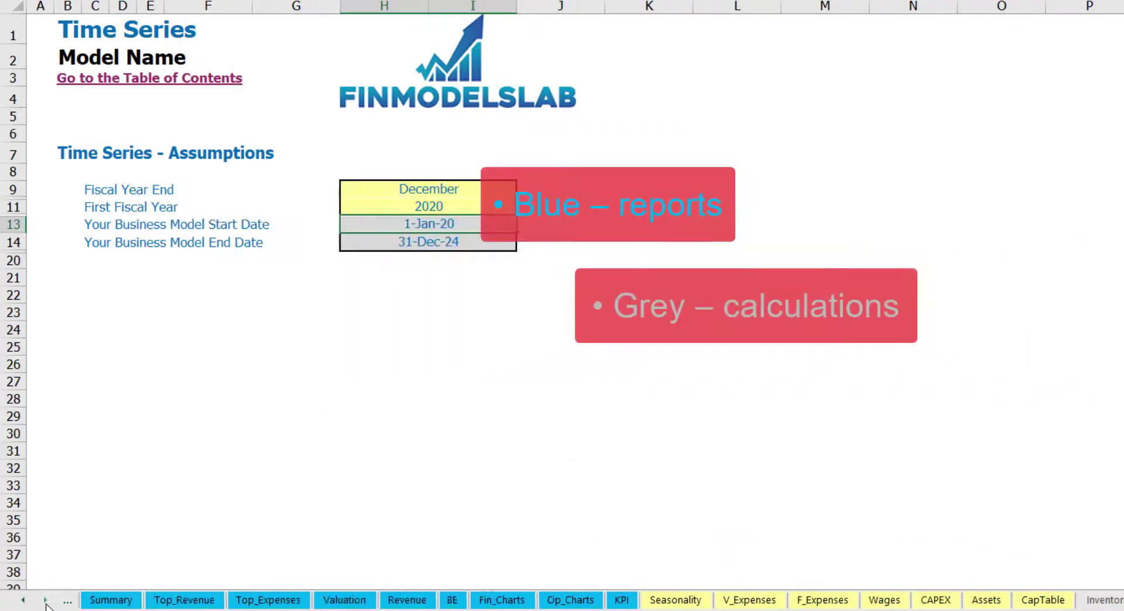
pyautogui.click(45, 599)
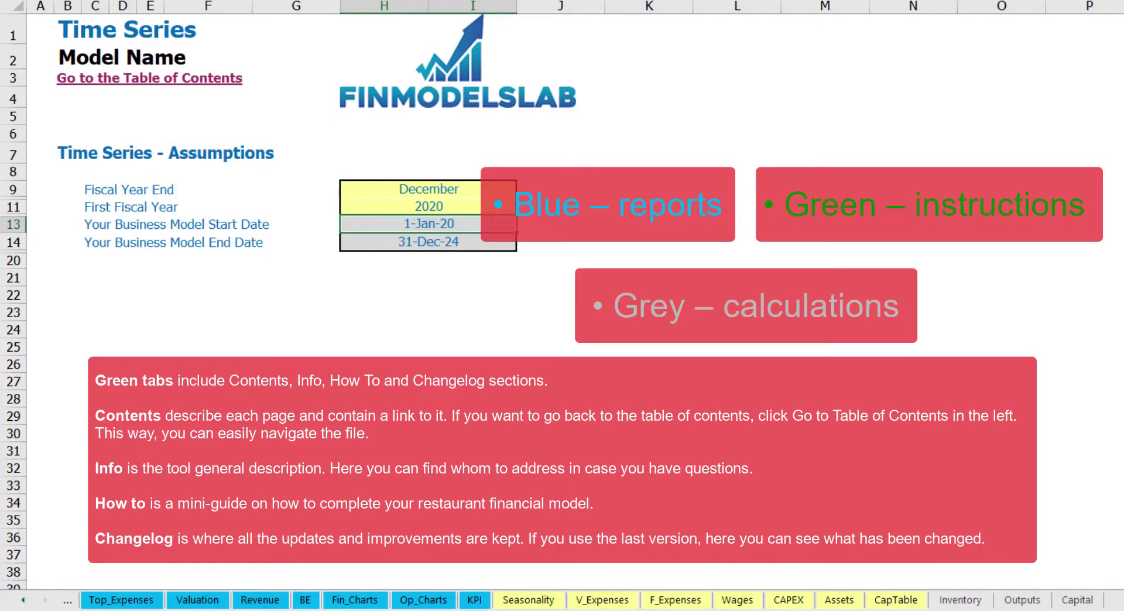
pyautogui.click(23, 600)
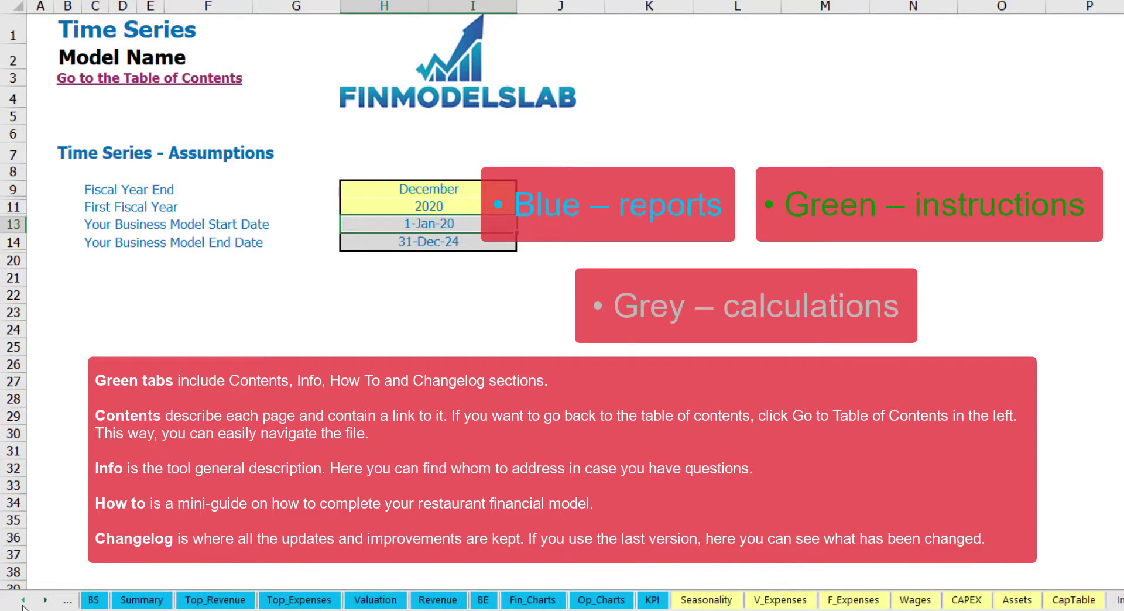
pyautogui.click(23, 600)
pyautogui.click(22, 600)
pyautogui.click(23, 600)
pyautogui.click(23, 601)
pyautogui.click(23, 601)
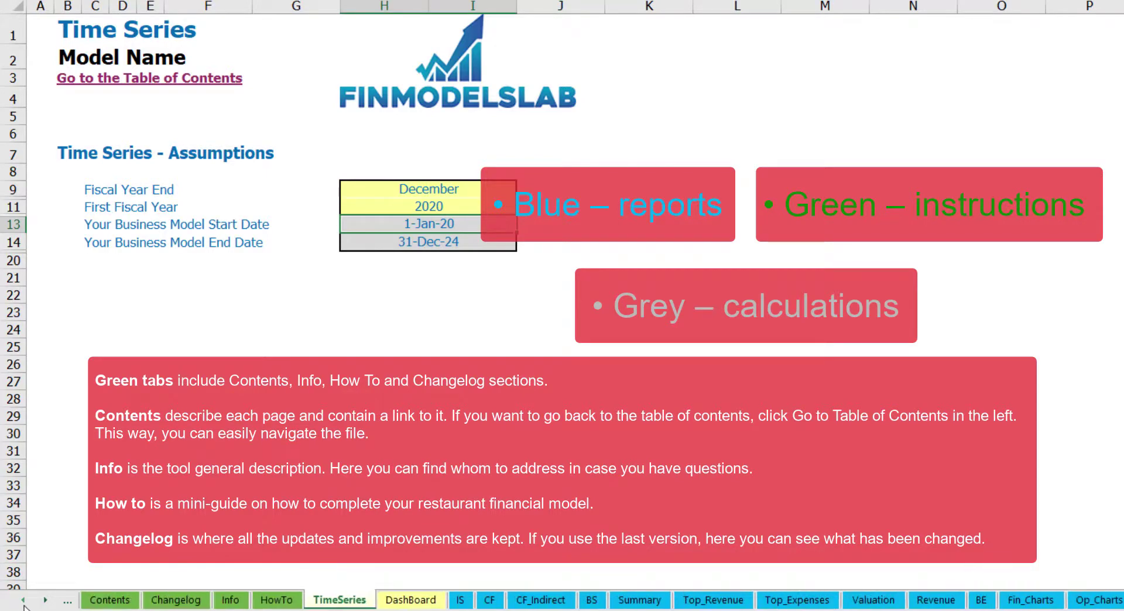
pyautogui.click(23, 600)
pyautogui.click(22, 600)
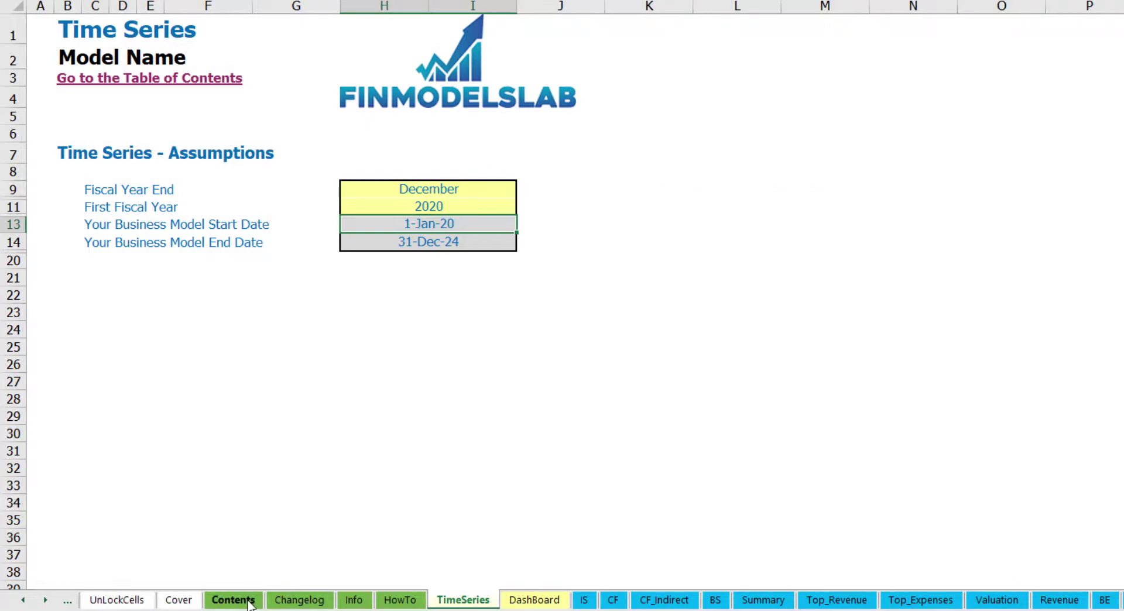
# - Open the table of contents, follow its link to the Financial Statements Summary and return to the contents
pyautogui.click(233, 600)
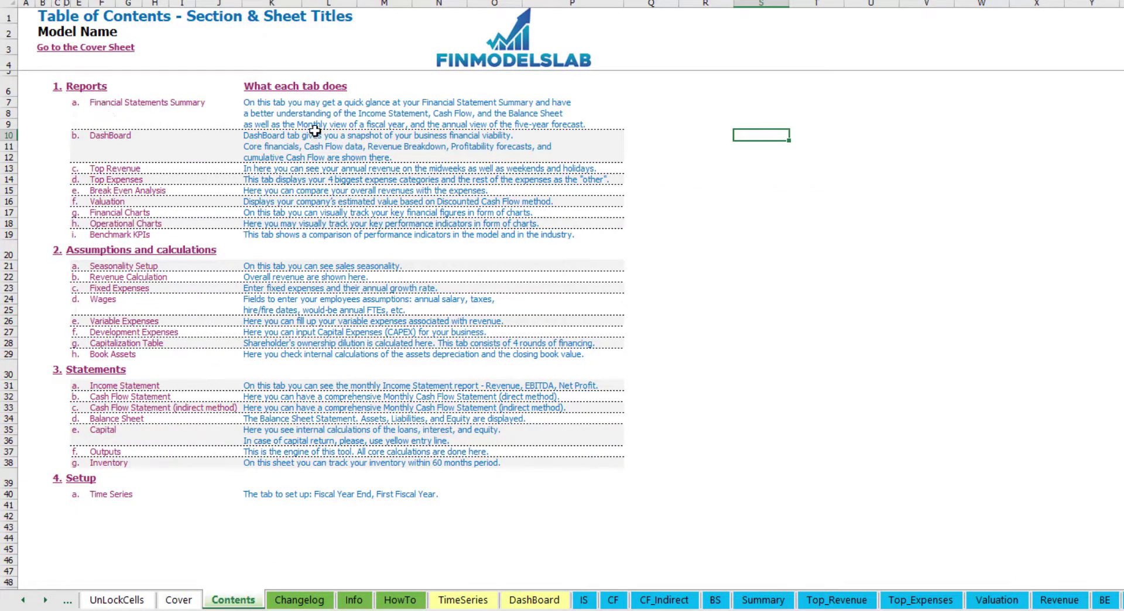
pyautogui.click(138, 110)
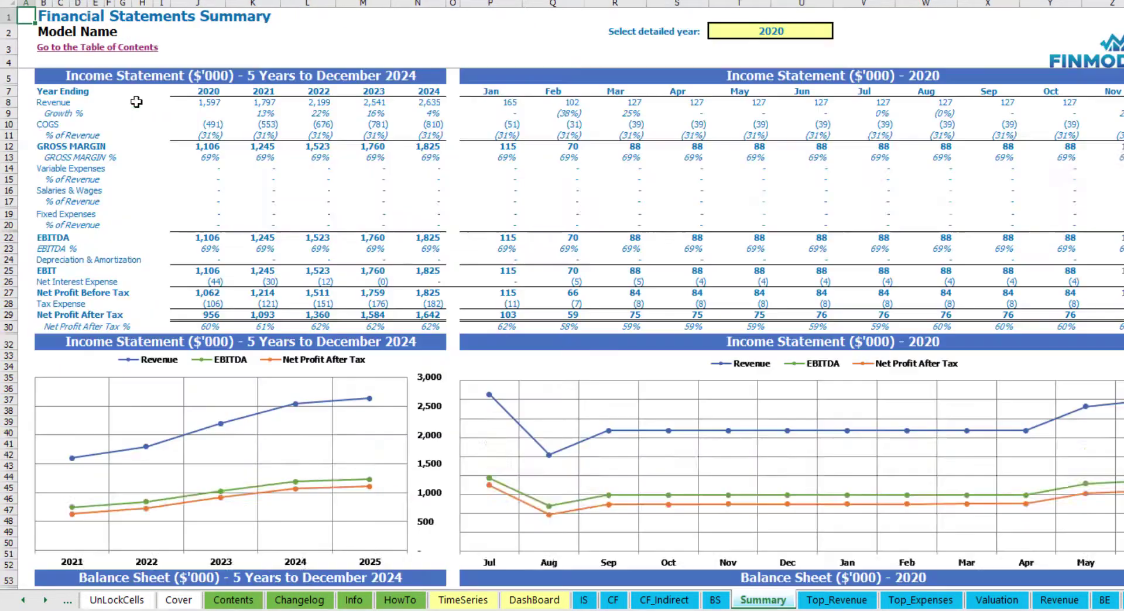
pyautogui.click(46, 50)
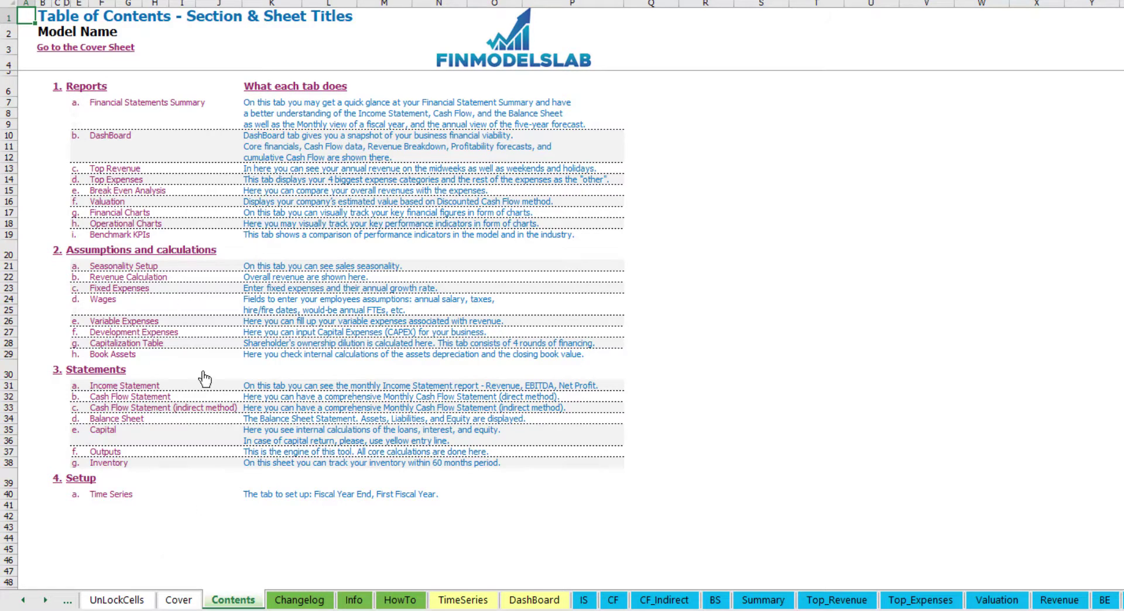
# - Read through the How To guide from the business model principles to the Top Revenue section
pyautogui.click(400, 600)
pyautogui.scroll(20, 212, 347)
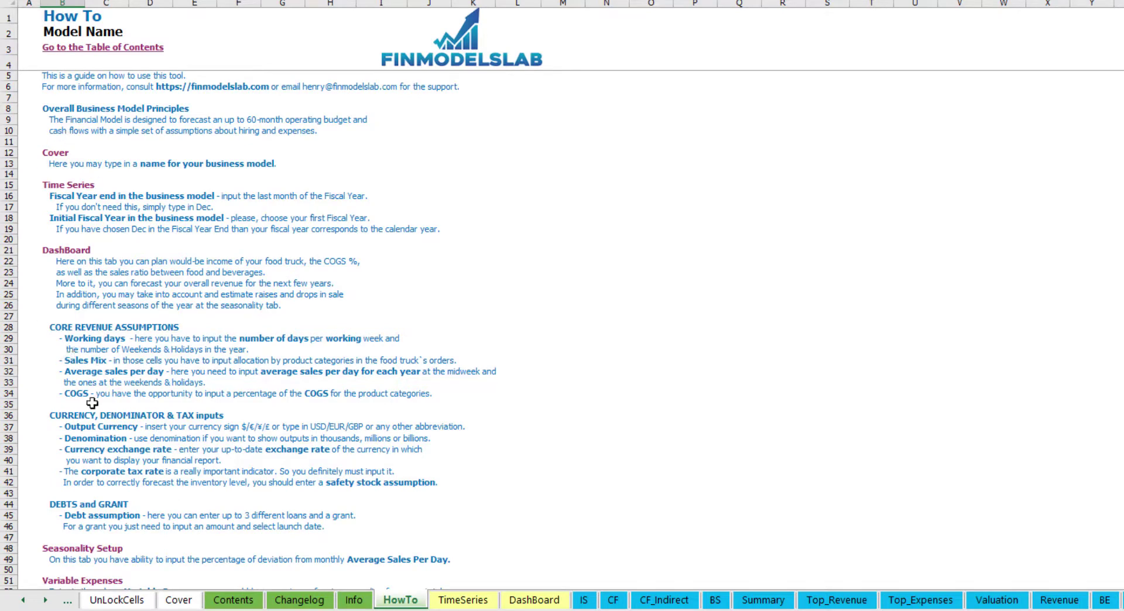
pyautogui.scroll(-3, 73, 337)
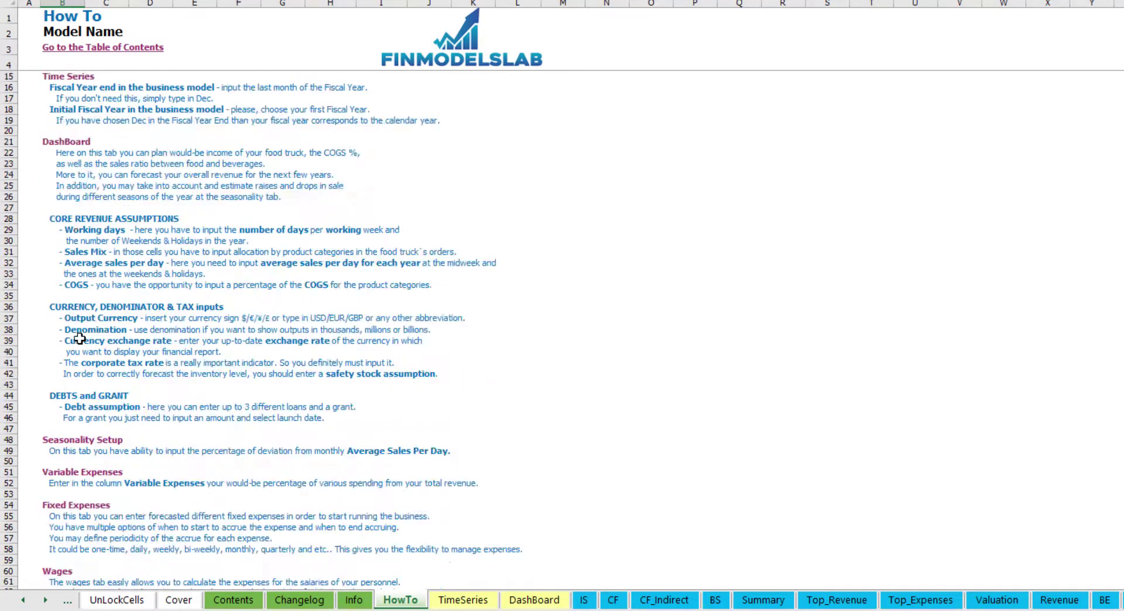
pyautogui.scroll(-3, 88, 398)
pyautogui.scroll(-3, 88, 398)
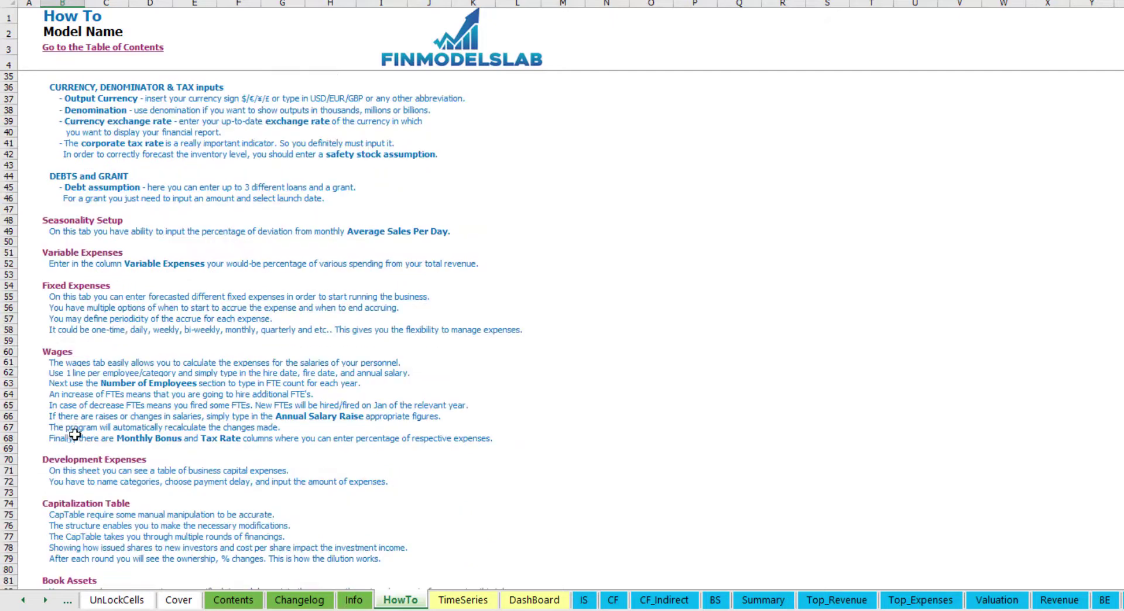
pyautogui.scroll(-3, 71, 436)
pyautogui.scroll(13, 80, 339)
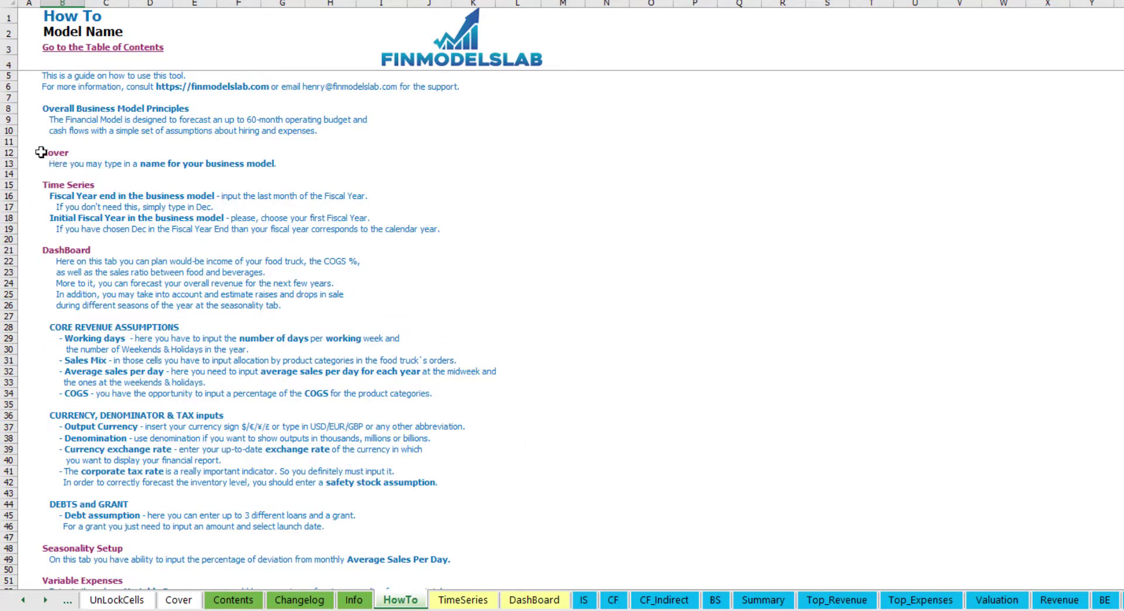
pyautogui.scroll(-6, 69, 310)
pyautogui.scroll(-3, 85, 319)
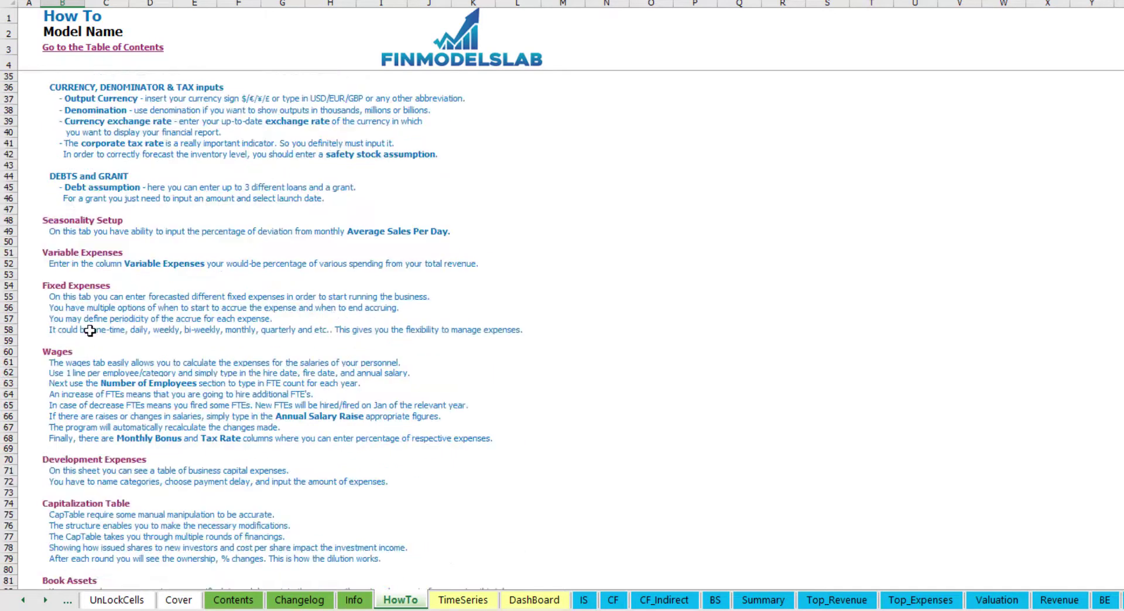
pyautogui.scroll(-3, 70, 263)
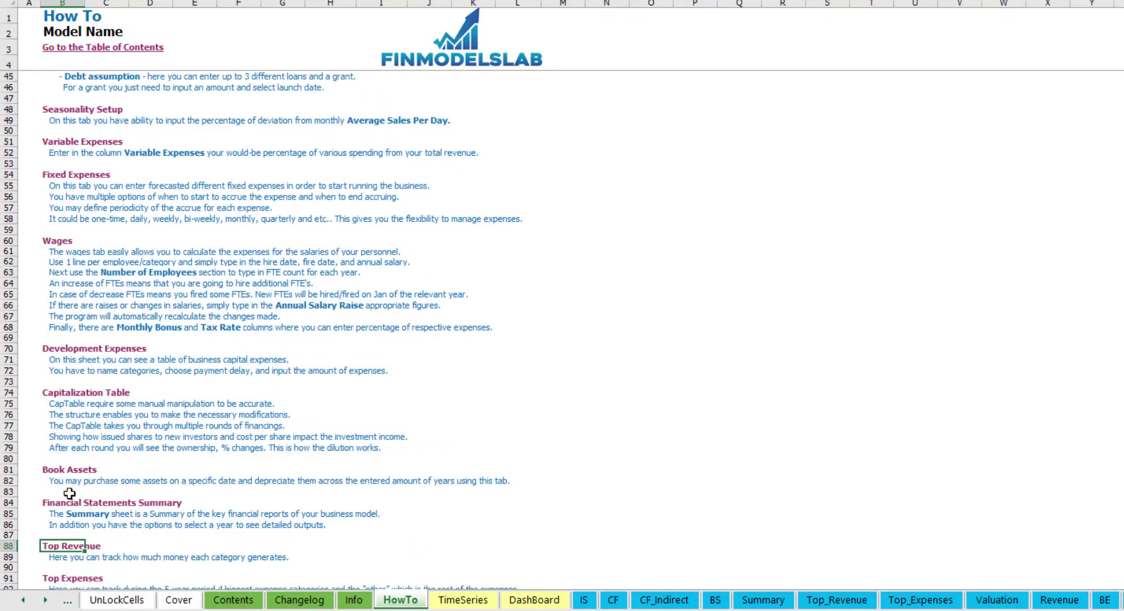
pyautogui.click(51, 472)
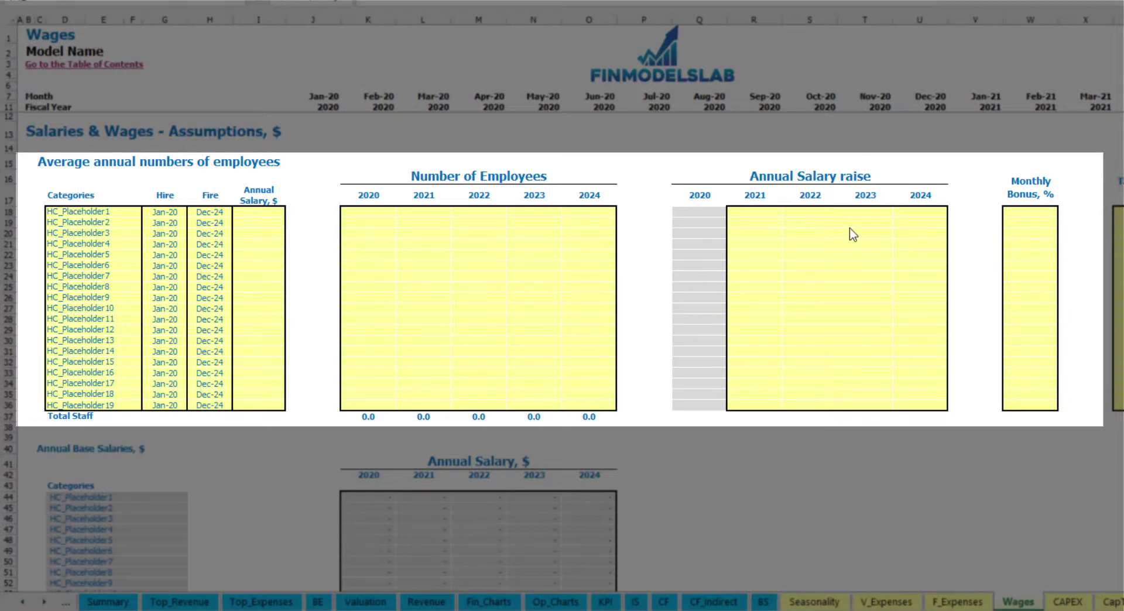
# - Name the first staff category on the Wages sheet CFO
pyautogui.click(124, 212)
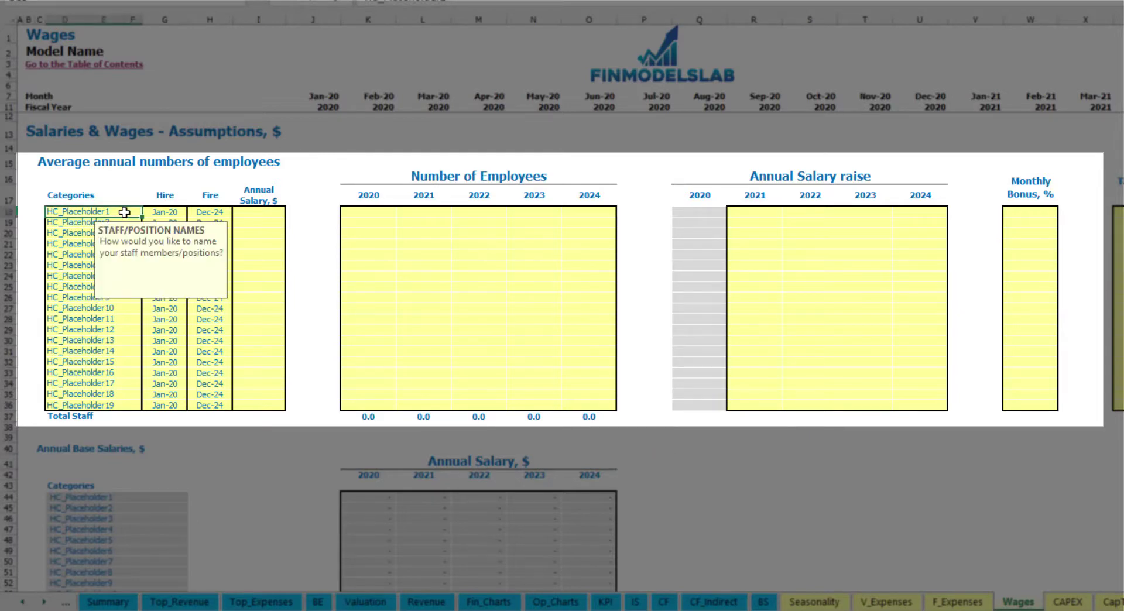
pyautogui.write('CFO')
pyautogui.press('Return')
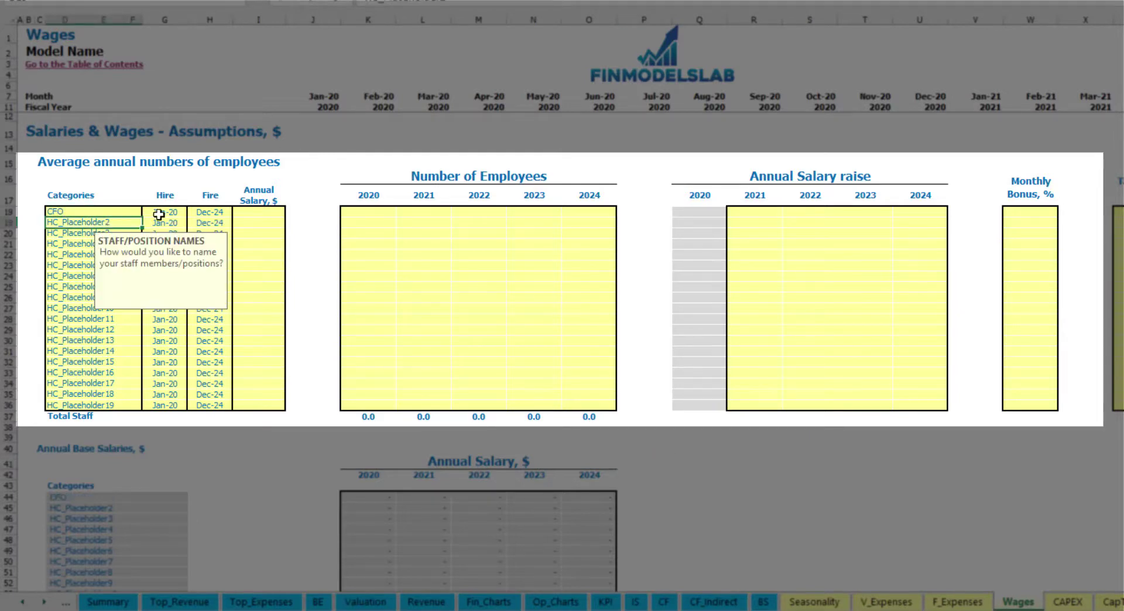
# - Set the CFO's hire date to Mar-20 and annual salary to 50,000
pyautogui.click(171, 214)
pyautogui.click(192, 212)
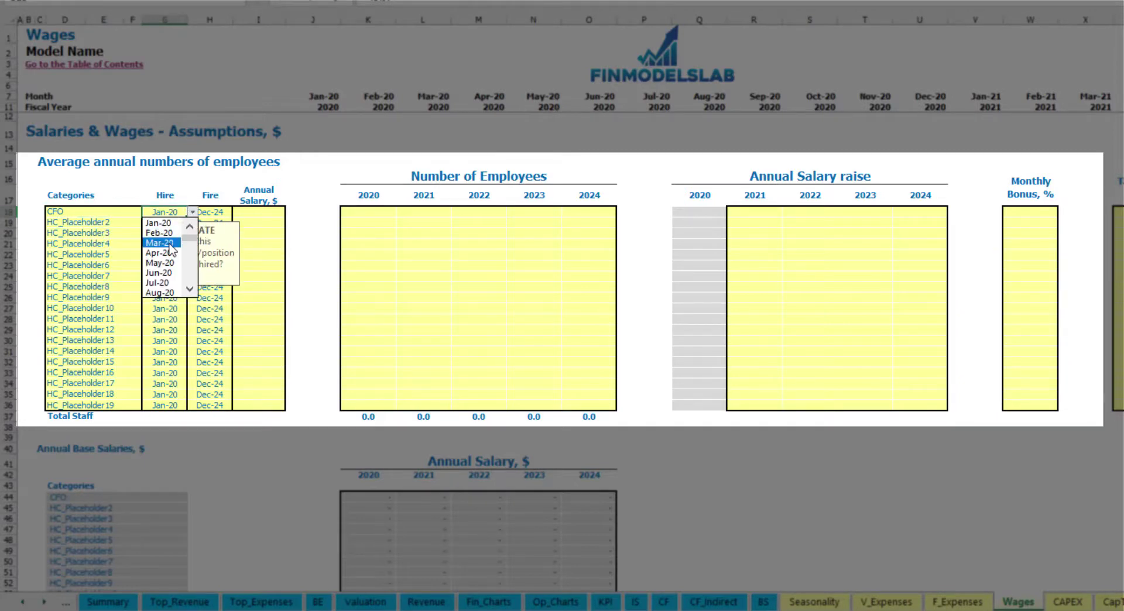
pyautogui.click(170, 243)
pyautogui.click(206, 212)
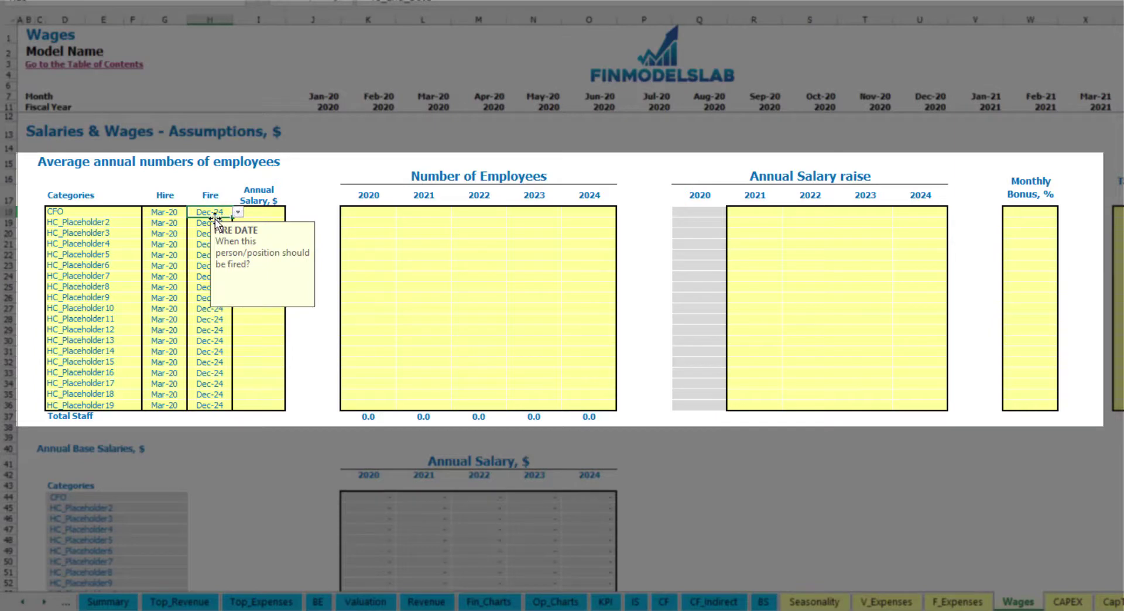
pyautogui.click(263, 214)
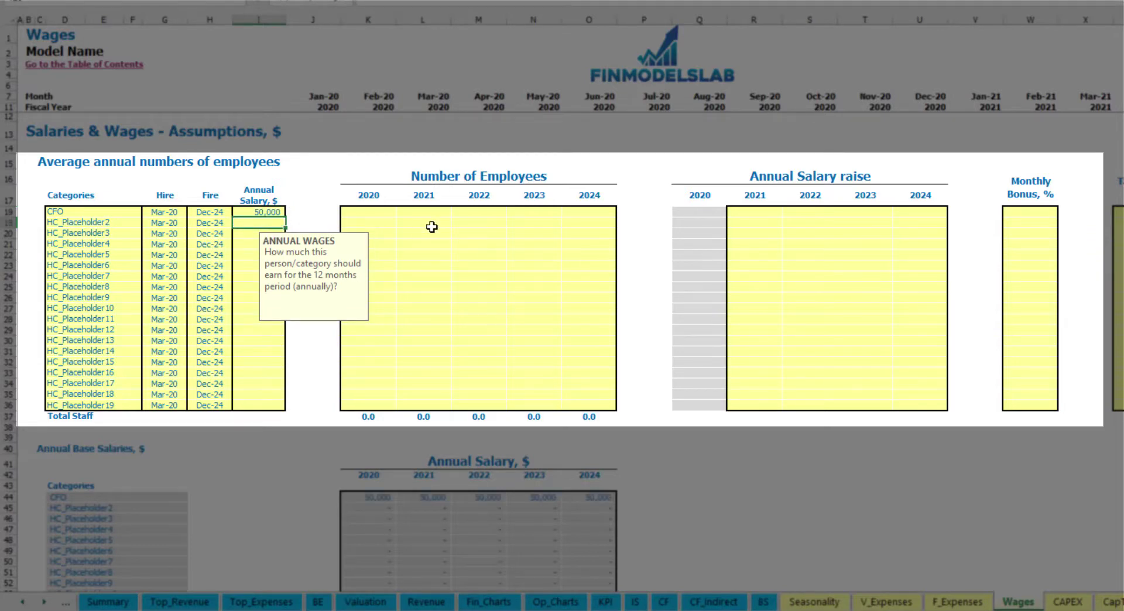
# - Set the CFO's number of employees to 1 for every year from 2020 to 2024
pyautogui.click(384, 215)
pyautogui.write('1')
pyautogui.press('Tab')
pyautogui.write('1')
pyautogui.press('Tab')
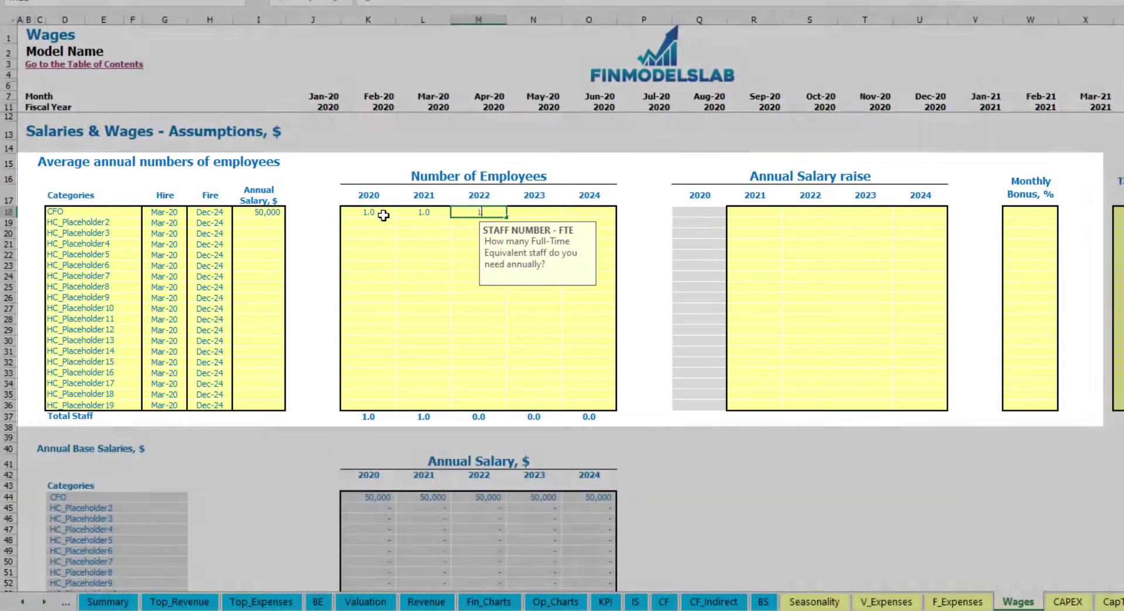
pyautogui.write('1')
pyautogui.press('Tab')
pyautogui.press('1')
pyautogui.press('Tab')
pyautogui.write('1')
pyautogui.press('Tab')
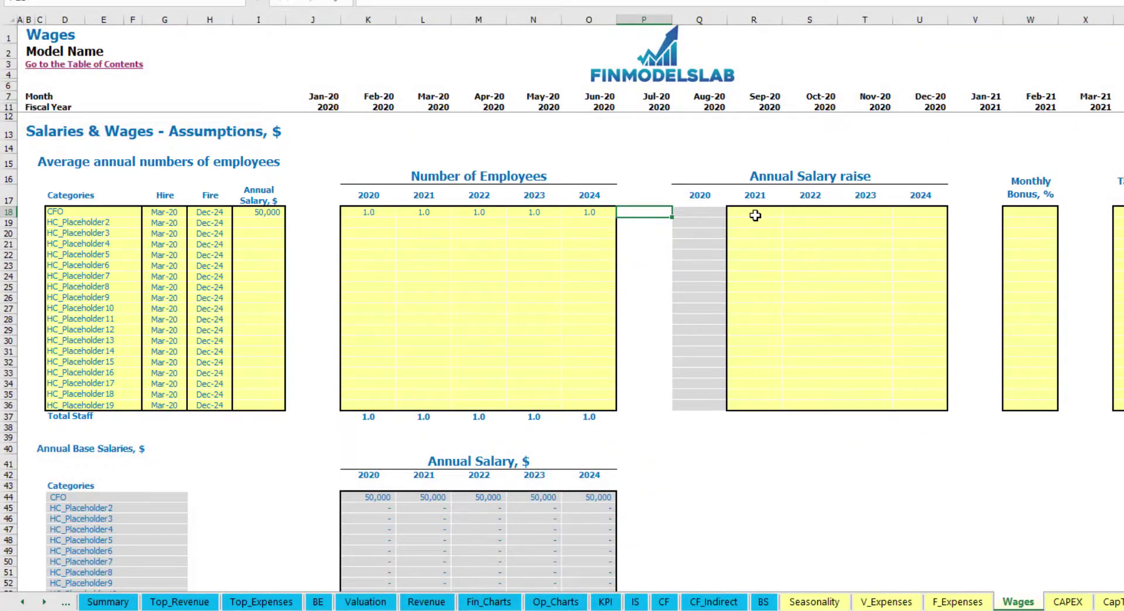
# - Review the CFO's monthly figures in the Total Staff Numbers table across the forecast months through 2024
pyautogui.scroll(-3, 653, 313)
pyautogui.scroll(3, 679, 291)
pyautogui.scroll(-13, 679, 291)
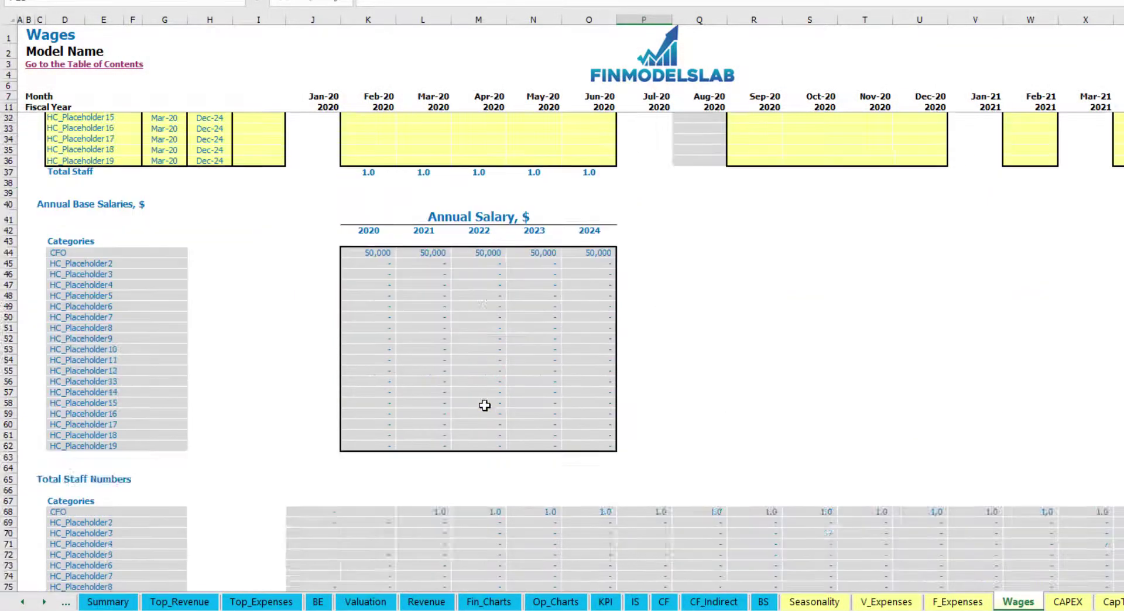
pyautogui.click(440, 288)
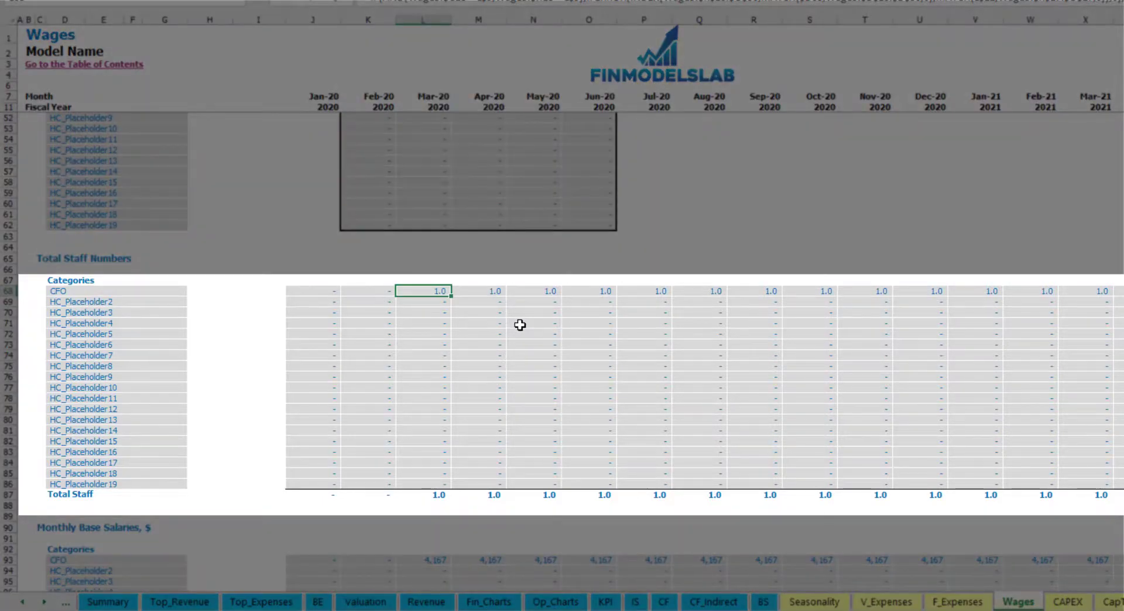
pyautogui.hscroll(10, 520, 325)
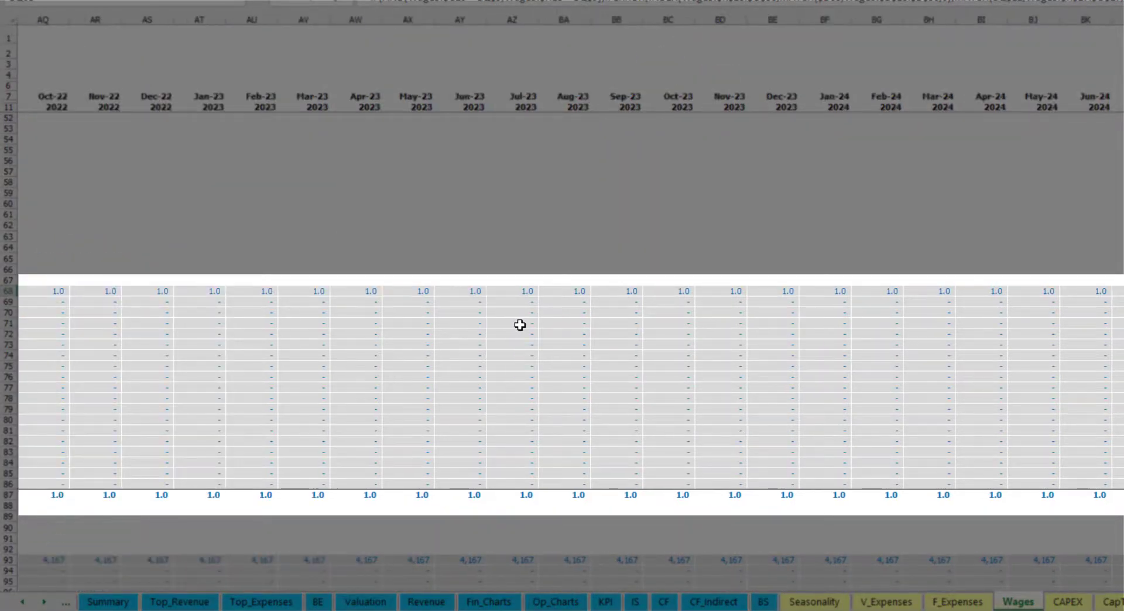
pyautogui.hscroll(-10, 520, 325)
pyautogui.scroll(17, 521, 316)
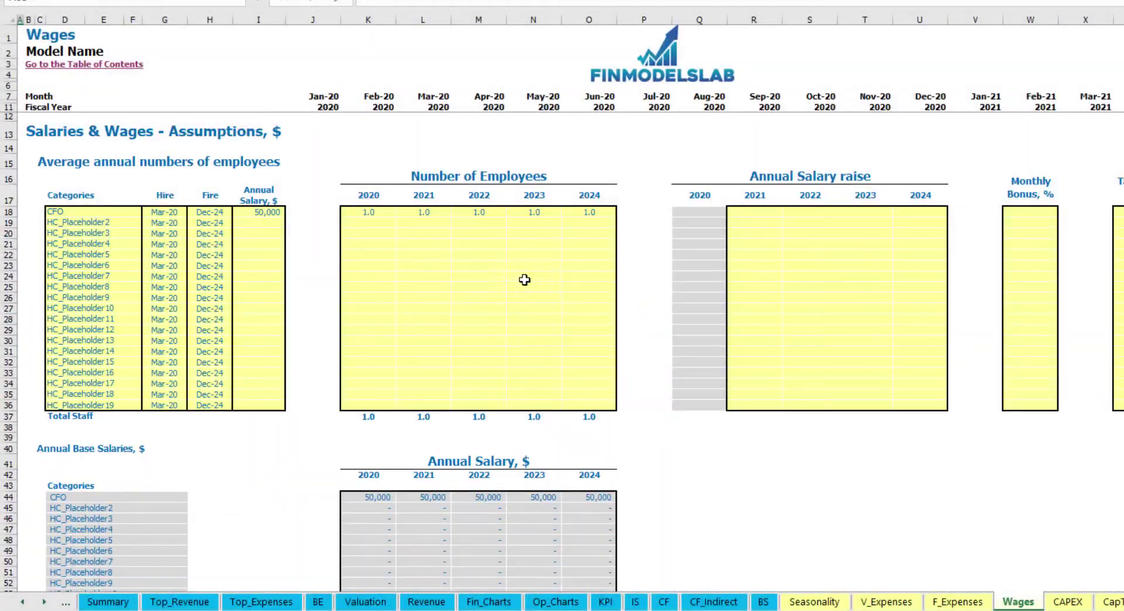
# - Set the CFO's annual salary raise to 5% for 2021 and copy it to 2022 through 2024
pyautogui.click(761, 214)
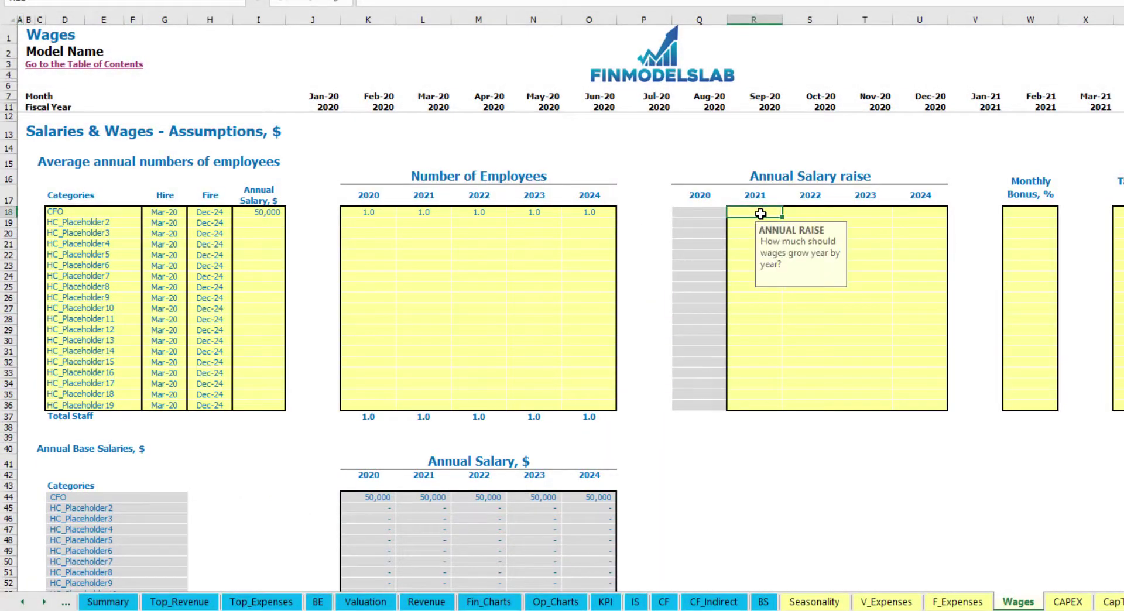
pyautogui.hotkey('ctrl', 'c')
pyautogui.press('Right')
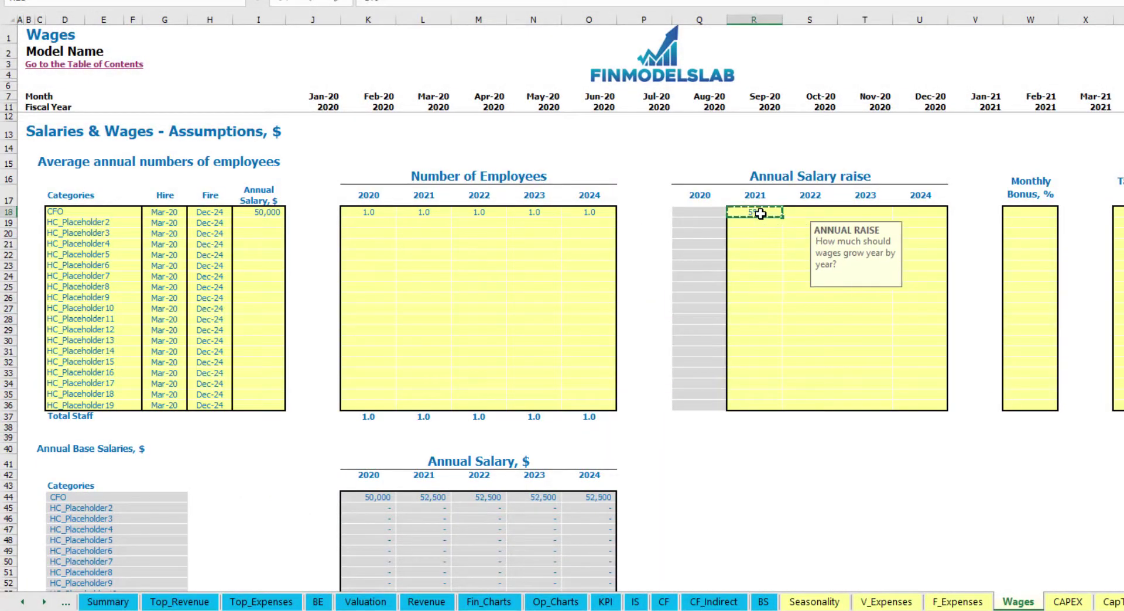
pyautogui.hotkey('shift', 'Right')
pyautogui.hotkey('shift', 'Right')
pyautogui.hotkey('ctrl', 'v')
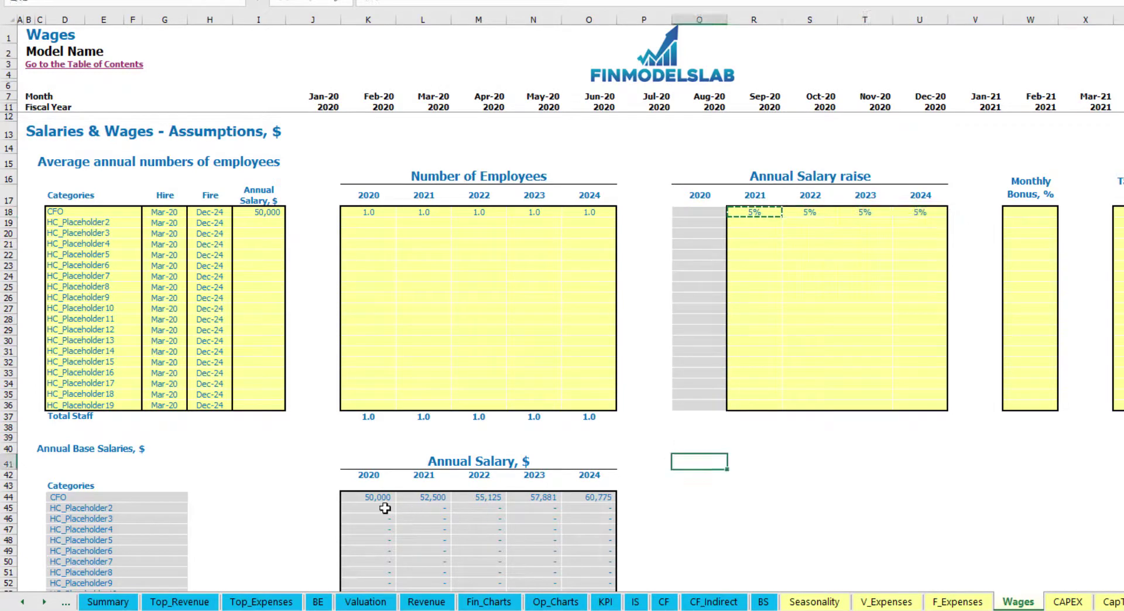
# - Compare the CFO's annual base salaries for 2020 to 2024 with the entered salary and yearly raises
pyautogui.moveTo(384, 506); pyautogui.dragTo(585, 497)
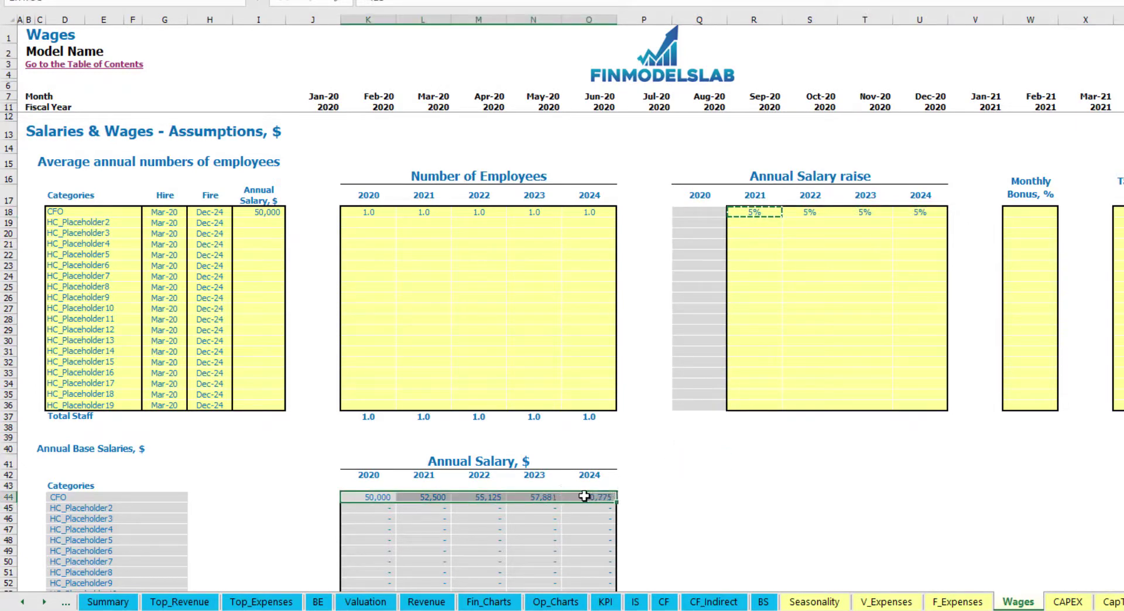
pyautogui.click(431, 509)
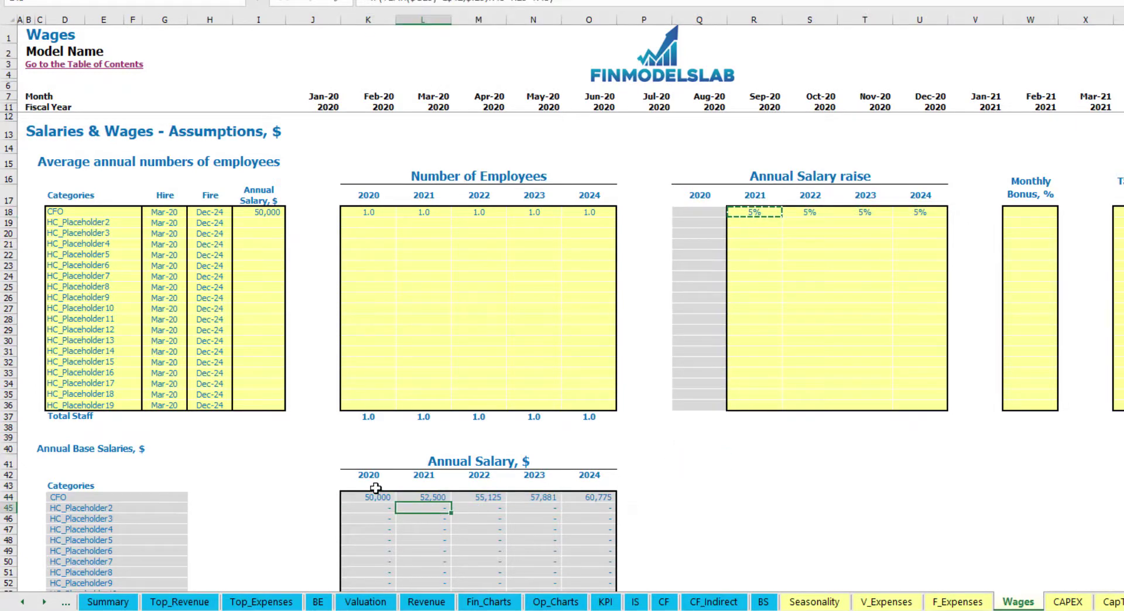
pyautogui.click(267, 214)
pyautogui.moveTo(756, 212); pyautogui.dragTo(917, 213)
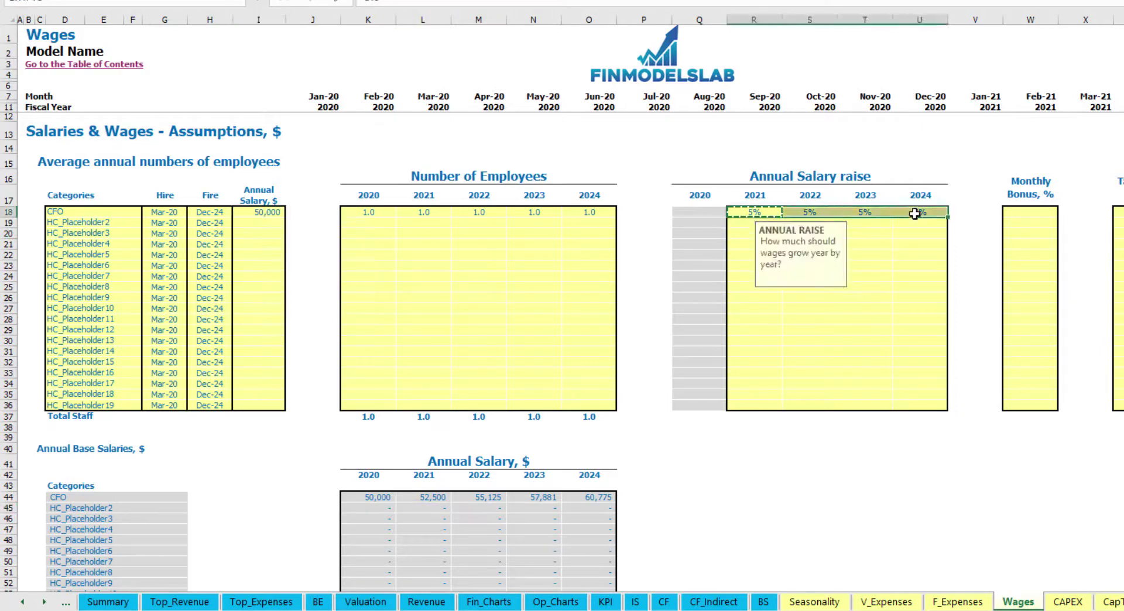
pyautogui.click(422, 497)
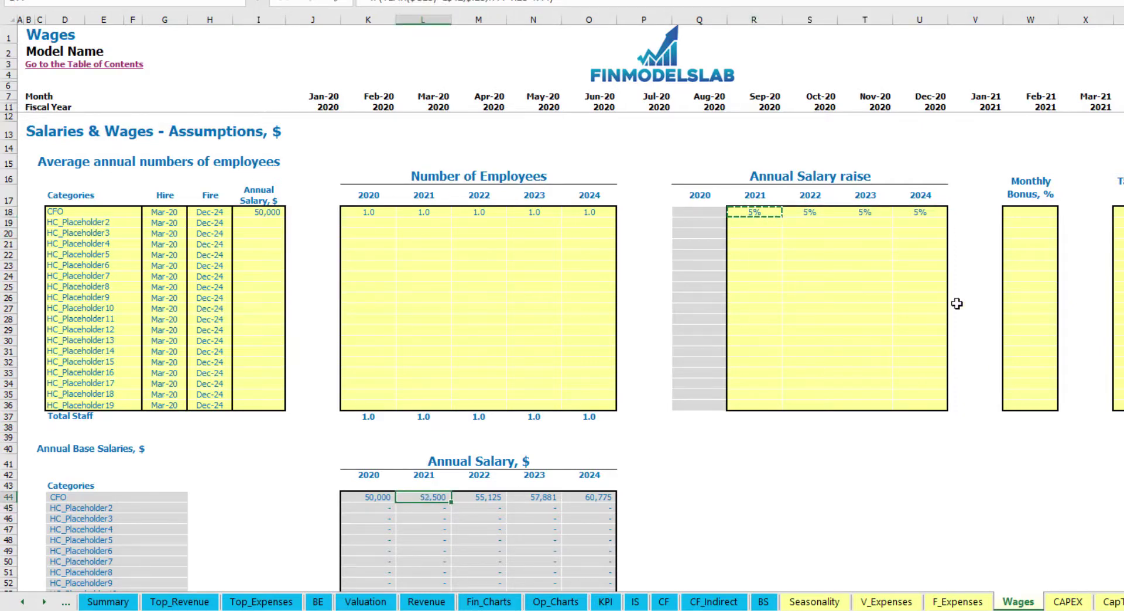
# - Set the CFO's monthly bonus to 10%
pyautogui.click(1036, 210)
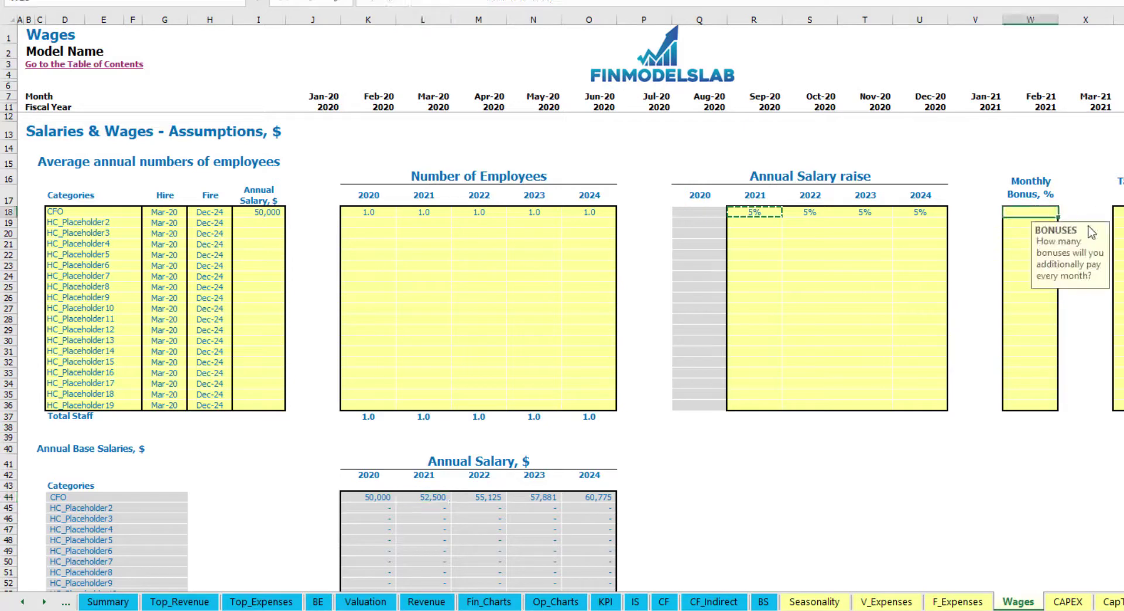
pyautogui.write('10')
pyautogui.press('Return')
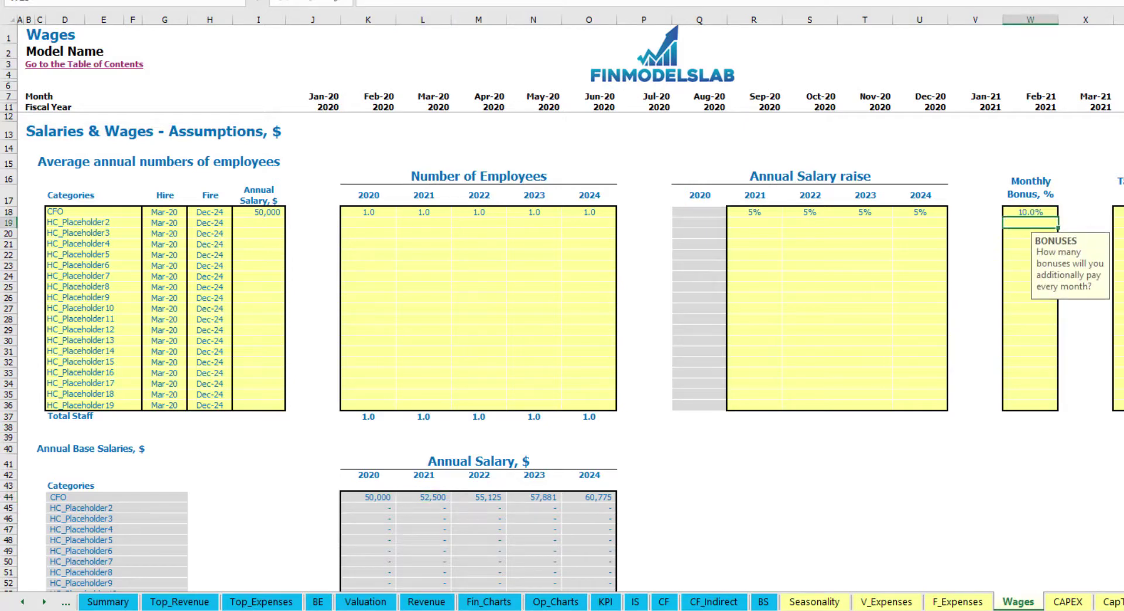
# - Enter the CFO's tax percentage in the staff assumptions
pyautogui.click(1119, 212)
pyautogui.press('Return')
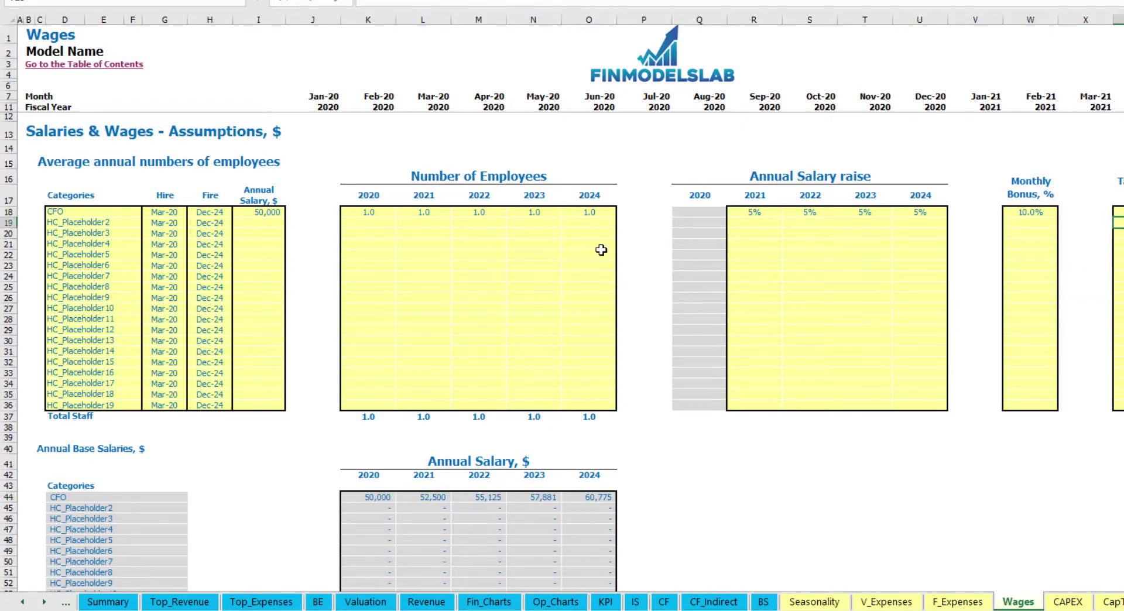
# - Review the CFO's monthly base salaries, monthly bonus and monthly base taxes in the forecast tables
pyautogui.scroll(-13, 601, 250)
pyautogui.scroll(-3, 441, 397)
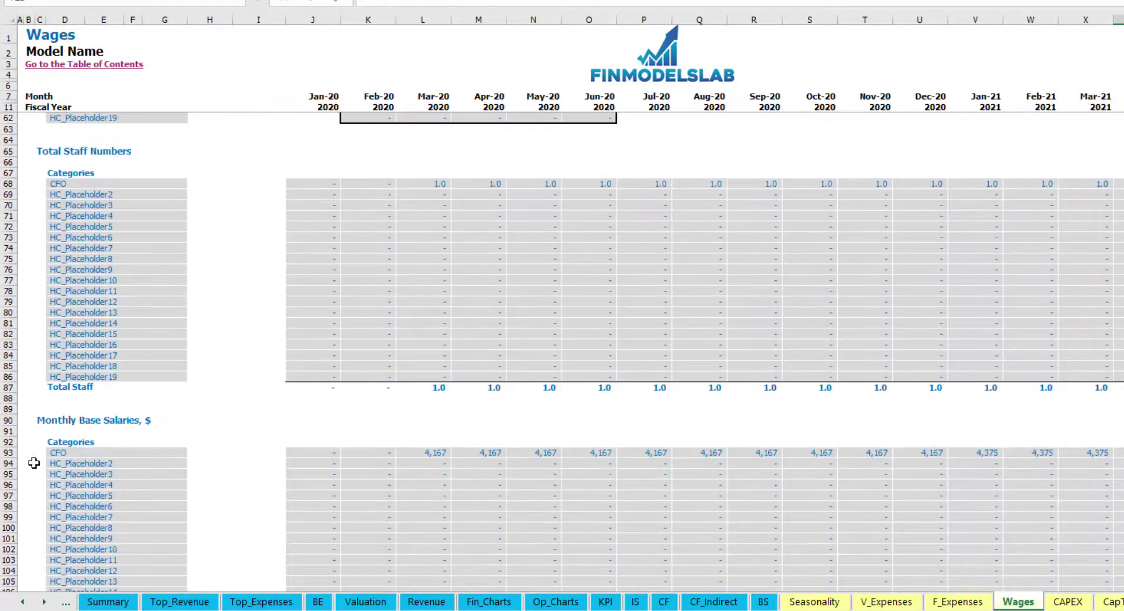
pyautogui.click(33, 463)
pyautogui.scroll(-3, 2, 462)
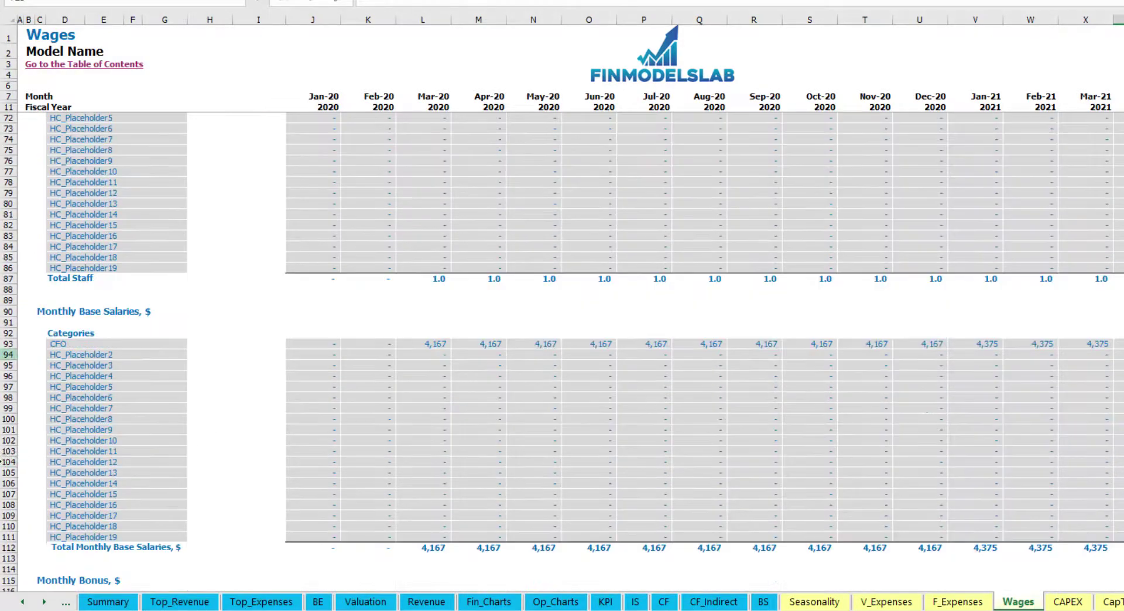
pyautogui.click(3, 345)
pyautogui.click(438, 343)
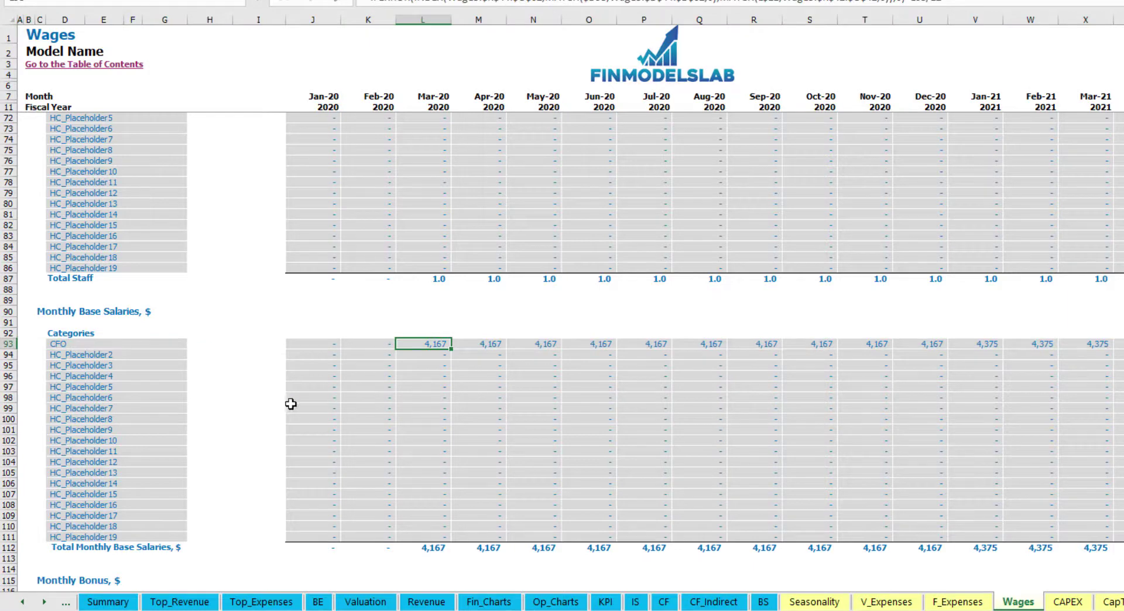
pyautogui.scroll(-7, 291, 404)
pyautogui.click(8, 398)
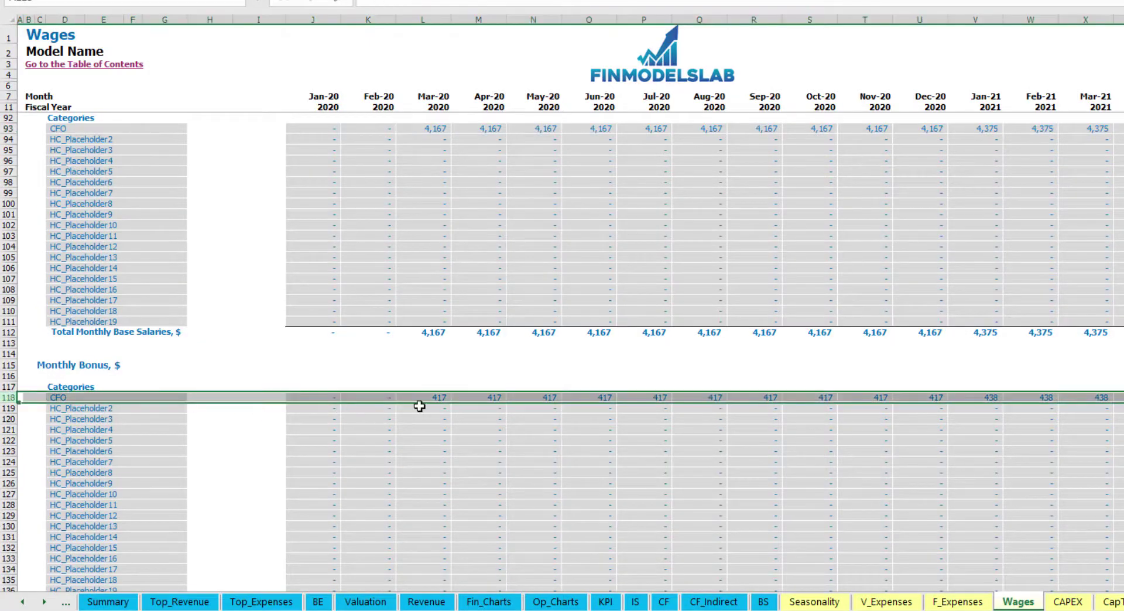
pyautogui.click(438, 398)
pyautogui.scroll(-7, 156, 407)
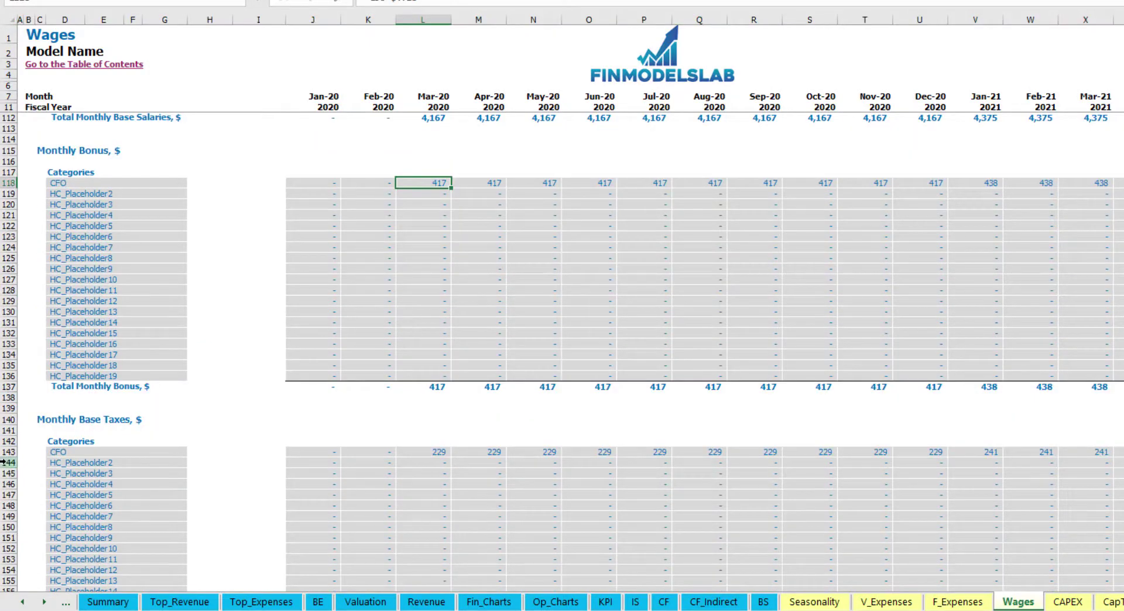
pyautogui.click(9, 453)
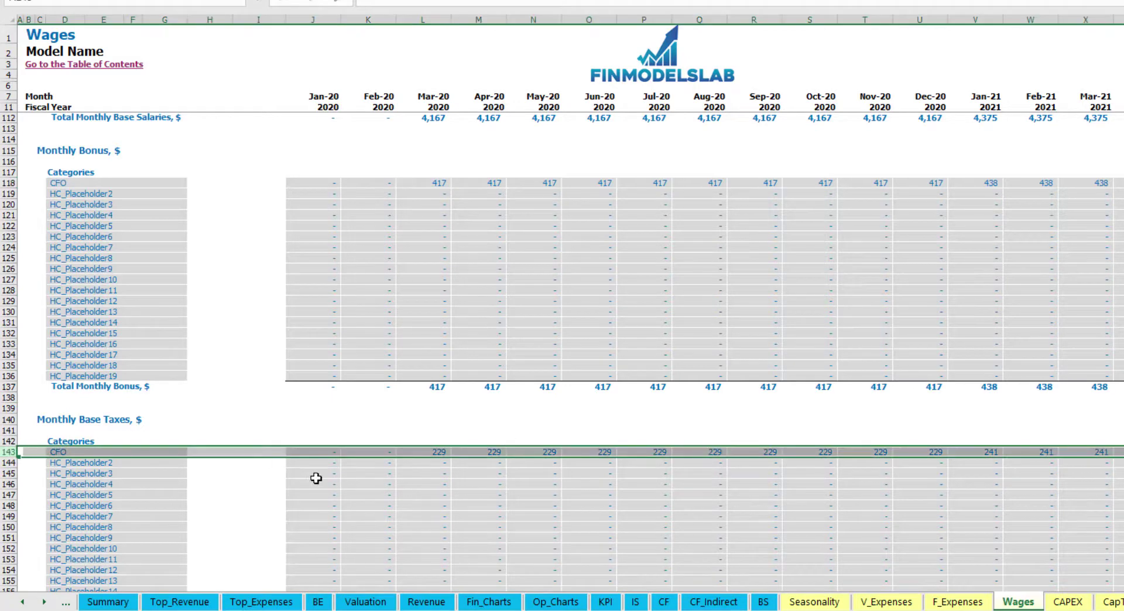
# - Rename the second staff category as Admin HC and set its hire date to Apr-20
pyautogui.scroll(20, 519, 427)
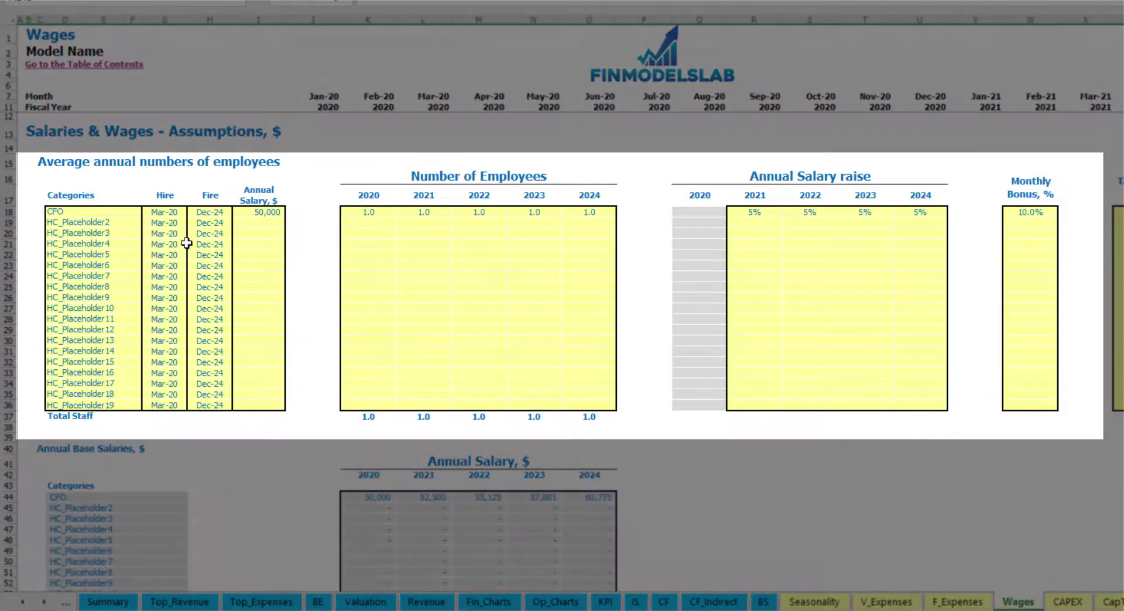
pyautogui.click(91, 220)
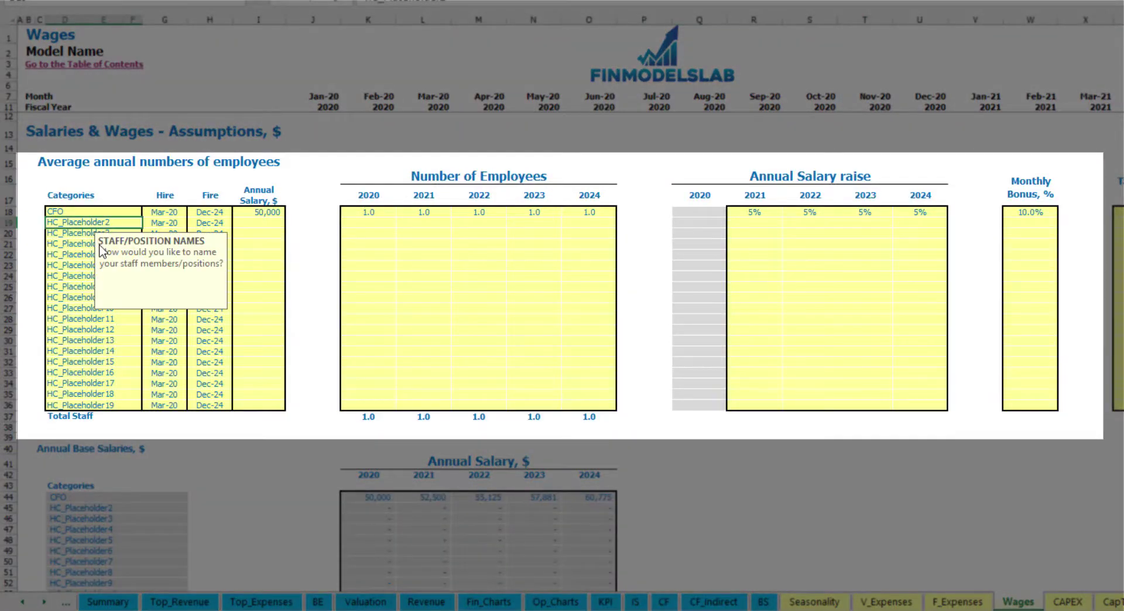
pyautogui.write('Admin HC')
pyautogui.press('Return')
pyautogui.click(179, 223)
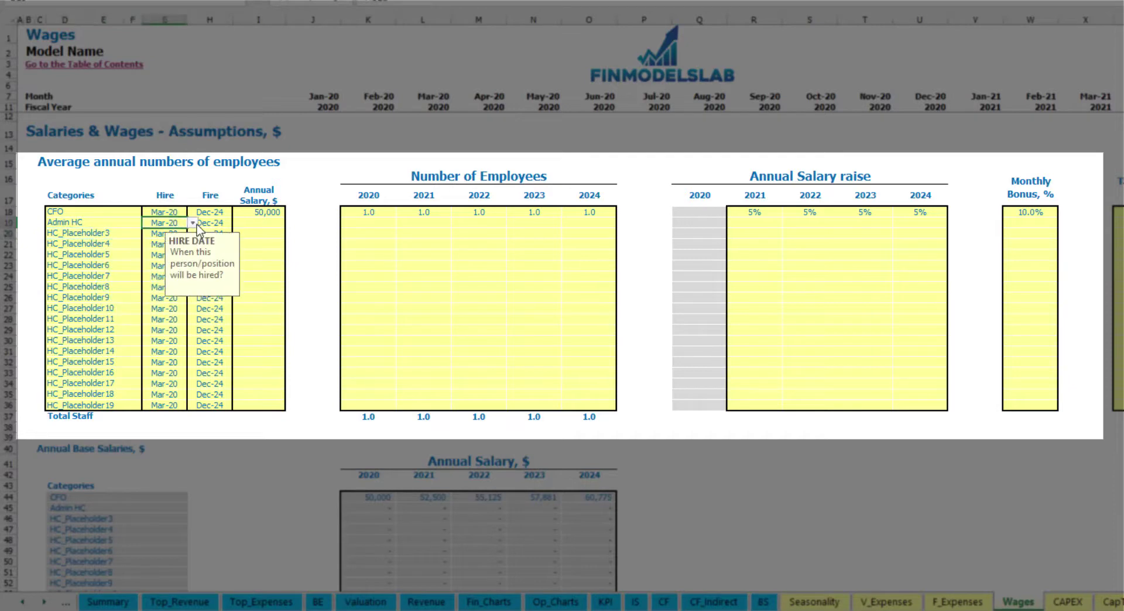
pyautogui.click(192, 223)
pyautogui.click(175, 241)
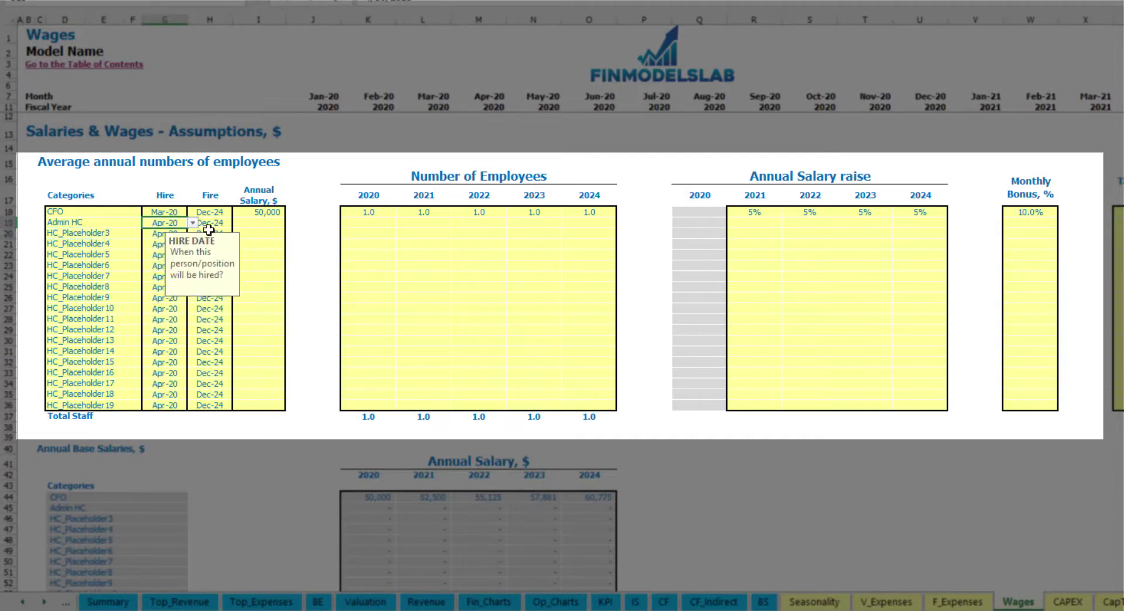
# - Set the Admin HC category's annual salary to $30,000
pyautogui.click(221, 225)
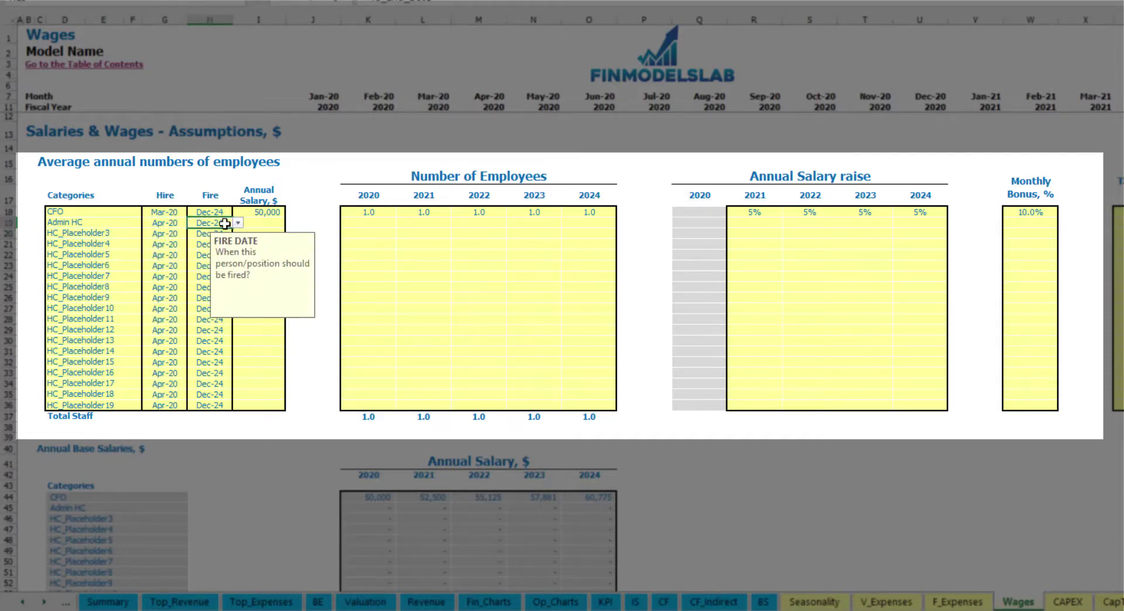
pyautogui.click(255, 222)
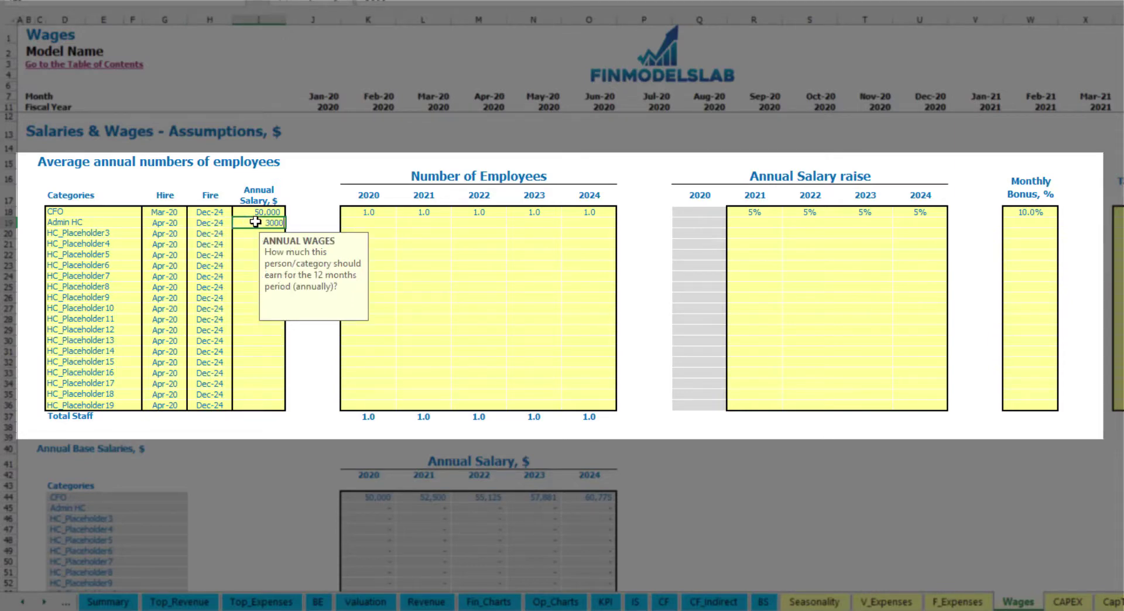
pyautogui.press('Return')
# - Set the number of Admin HC employees to 2, 4, 6, 8 and 10 for 2020 through 2024
pyautogui.click(379, 222)
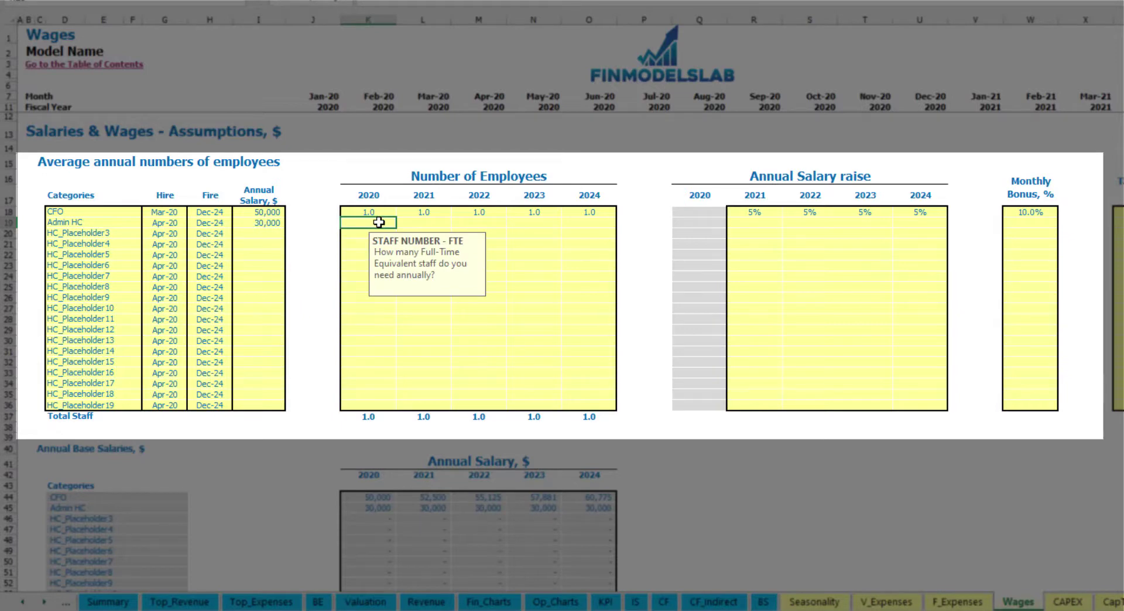
pyautogui.press('Tab')
pyautogui.write('4')
pyautogui.press('Tab')
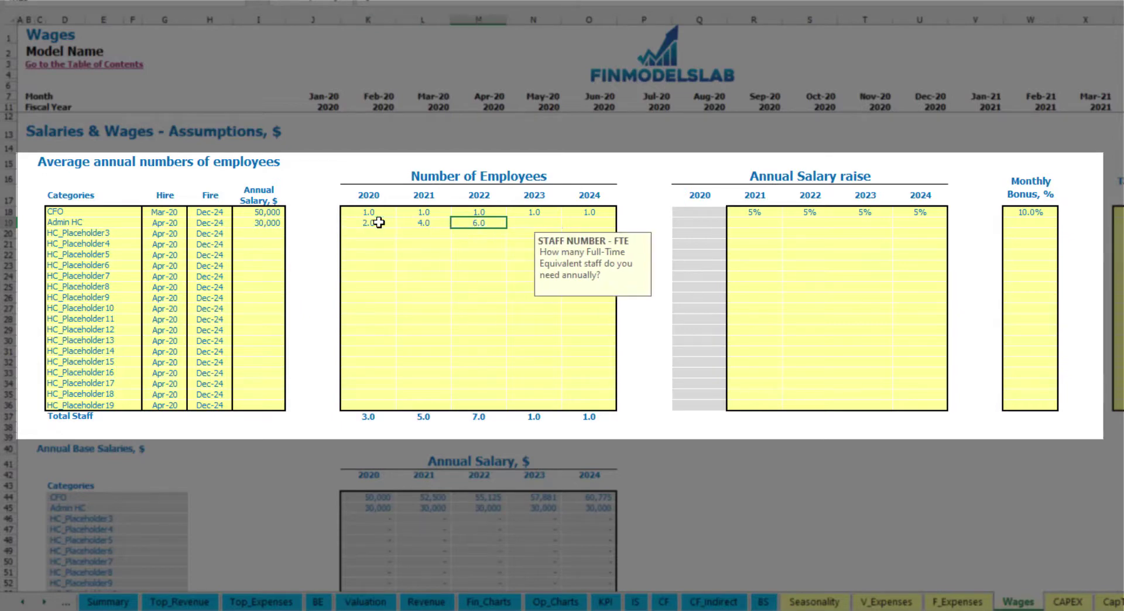
pyautogui.write('6')
pyautogui.press('Tab')
pyautogui.write('8')
pyautogui.press('Tab')
pyautogui.write('1')
pyautogui.press('Tab')
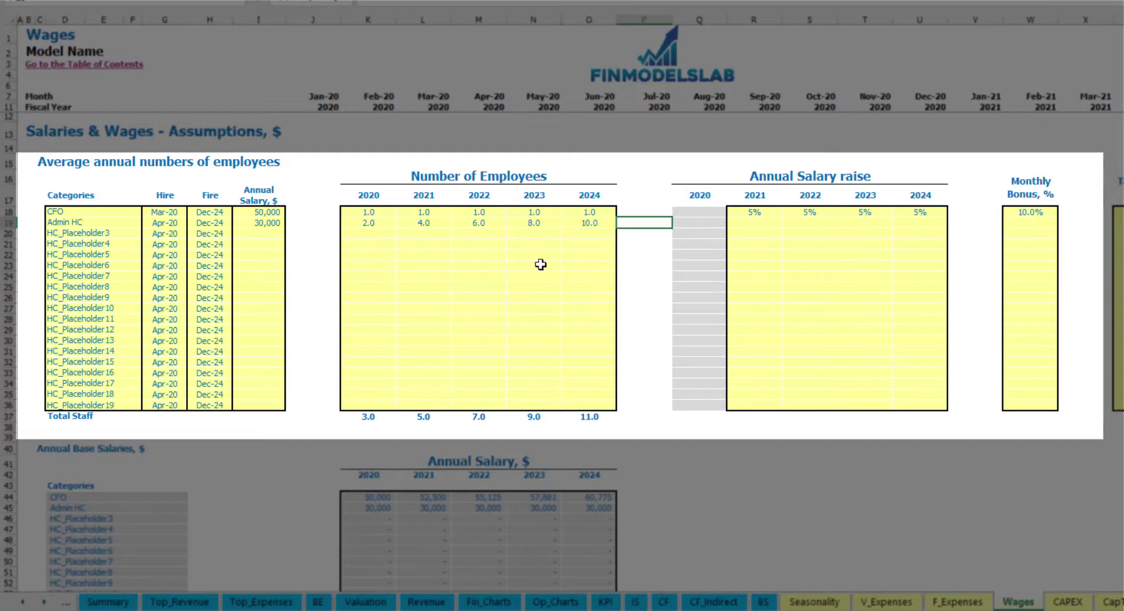
# - Set Admin HC's annual salary raise to 3% for 2021 and copy it to 2022 through 2024
pyautogui.click(752, 222)
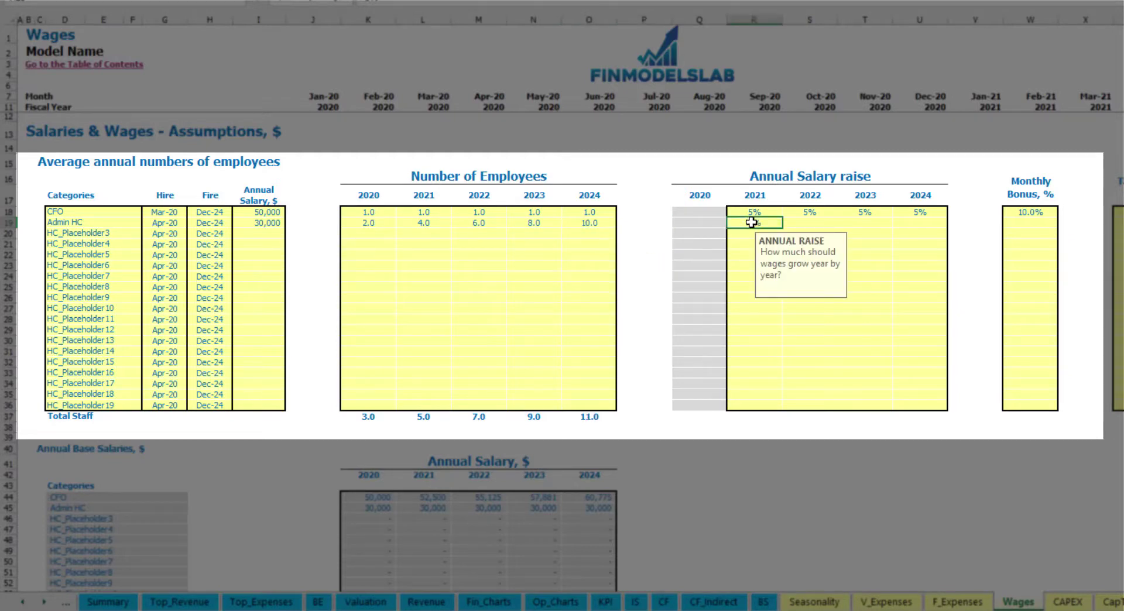
pyautogui.write('3')
pyautogui.press('Return')
pyautogui.hotkey('ctrl', 'c')
pyautogui.moveTo(810, 223); pyautogui.dragTo(921, 222)
pyautogui.hotkey('ctrl', 'v')
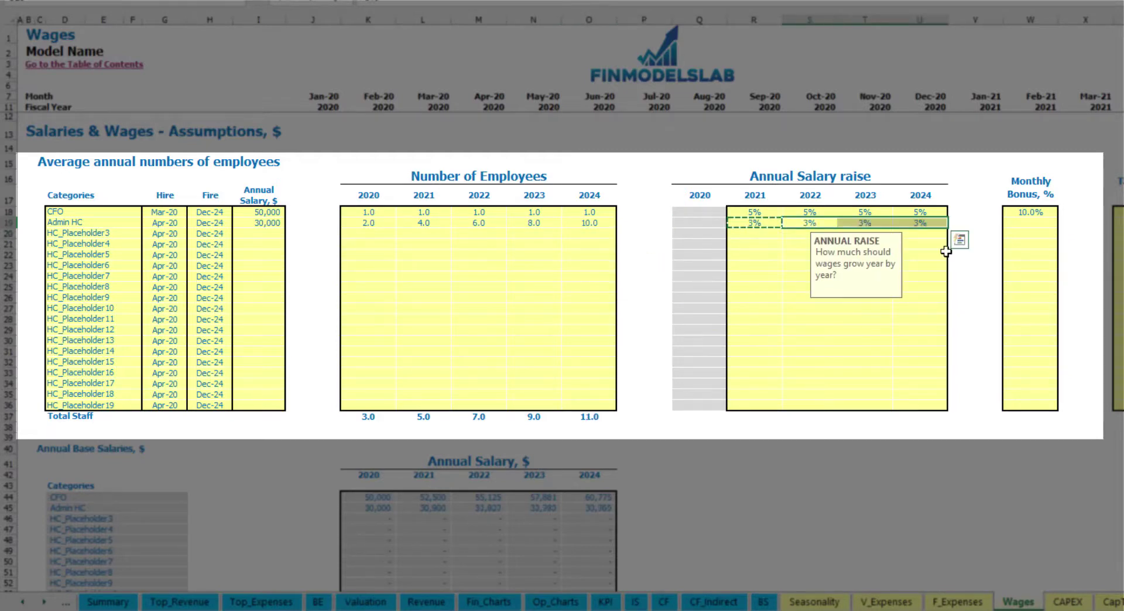
# - Set Admin HC's monthly bonus to 5% and enter its tax percentage
pyautogui.click(1047, 227)
pyautogui.write('5')
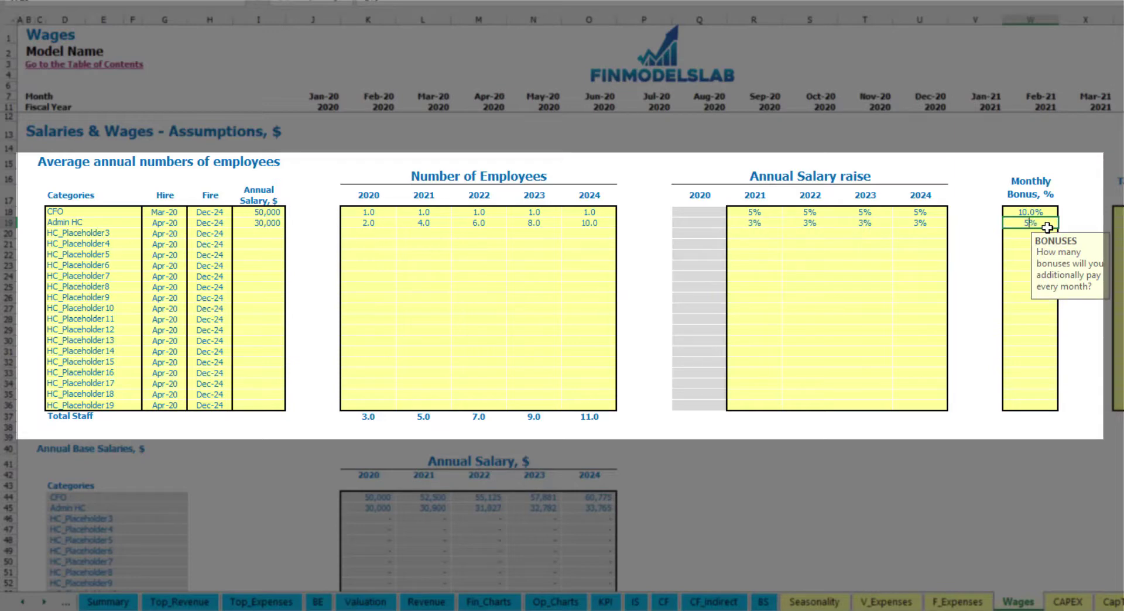
pyautogui.press('Tab')
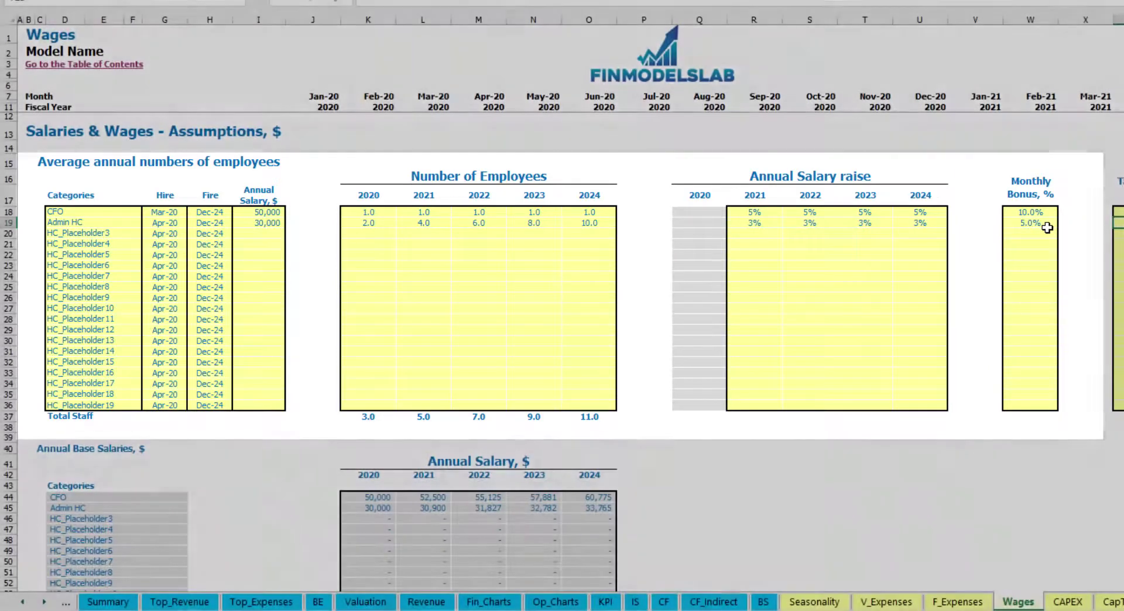
pyautogui.press('Down')
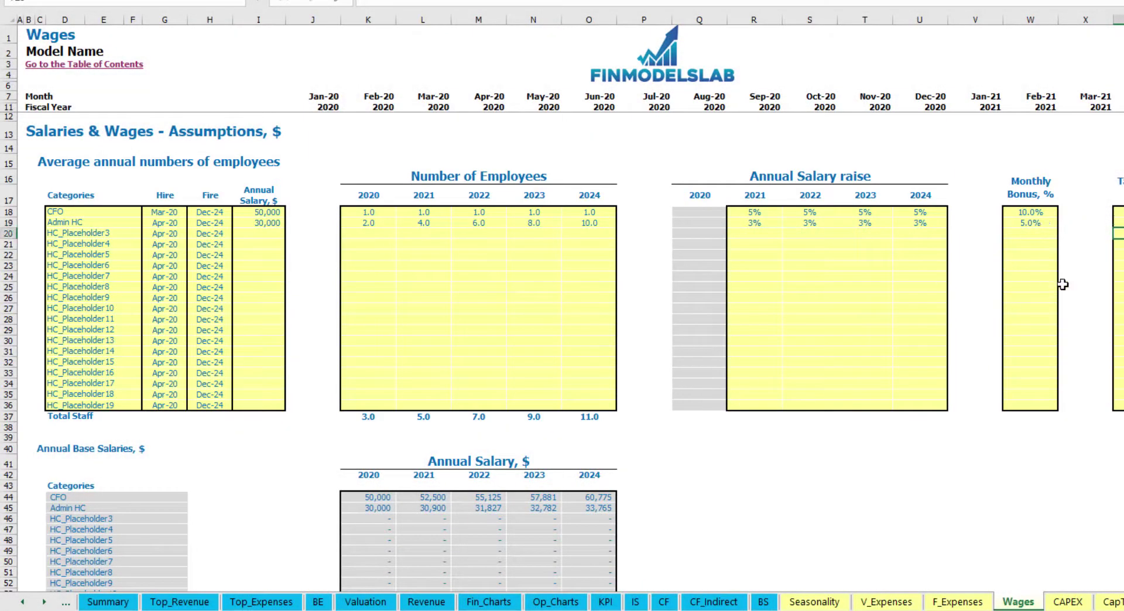
# - Review Admin HC's monthly headcount in the Total Staff Numbers table from the hire date across the forecast years
pyautogui.scroll(-13, 466, 352)
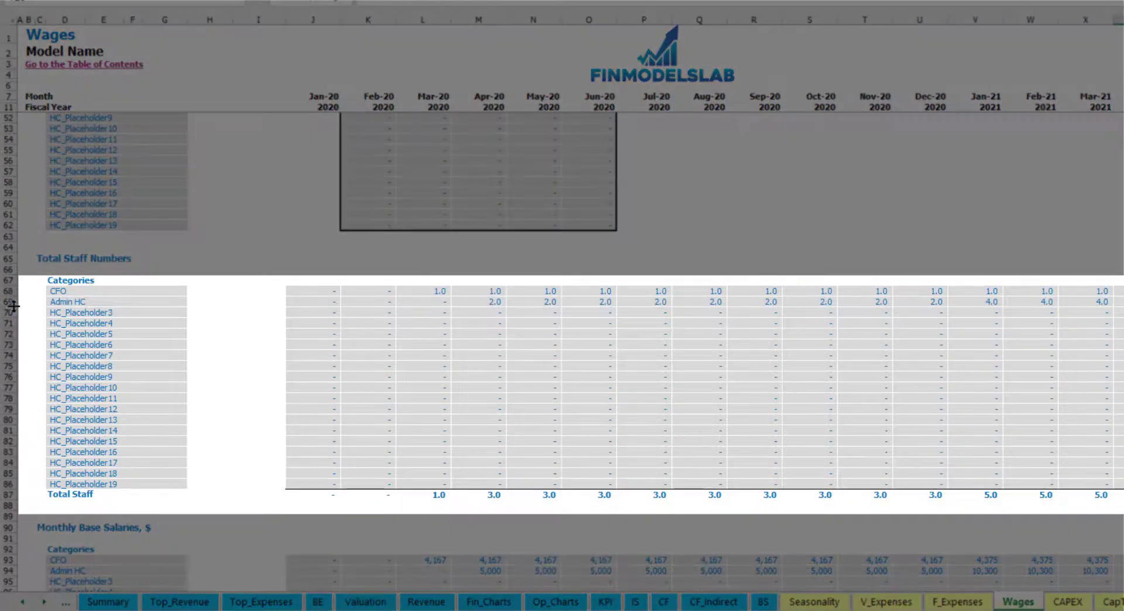
pyautogui.click(11, 302)
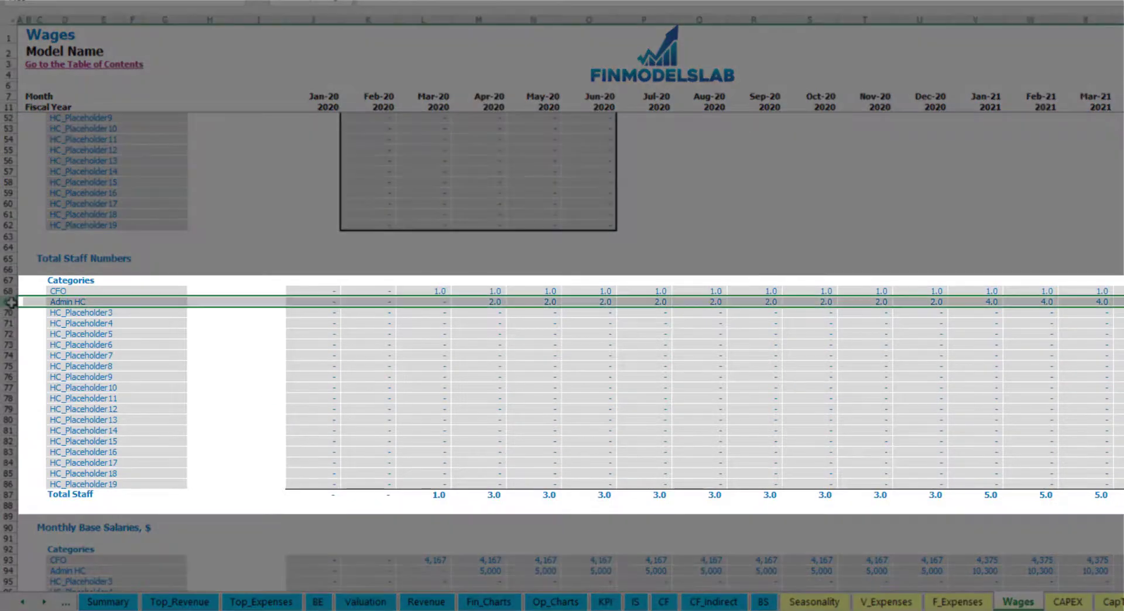
pyautogui.click(491, 302)
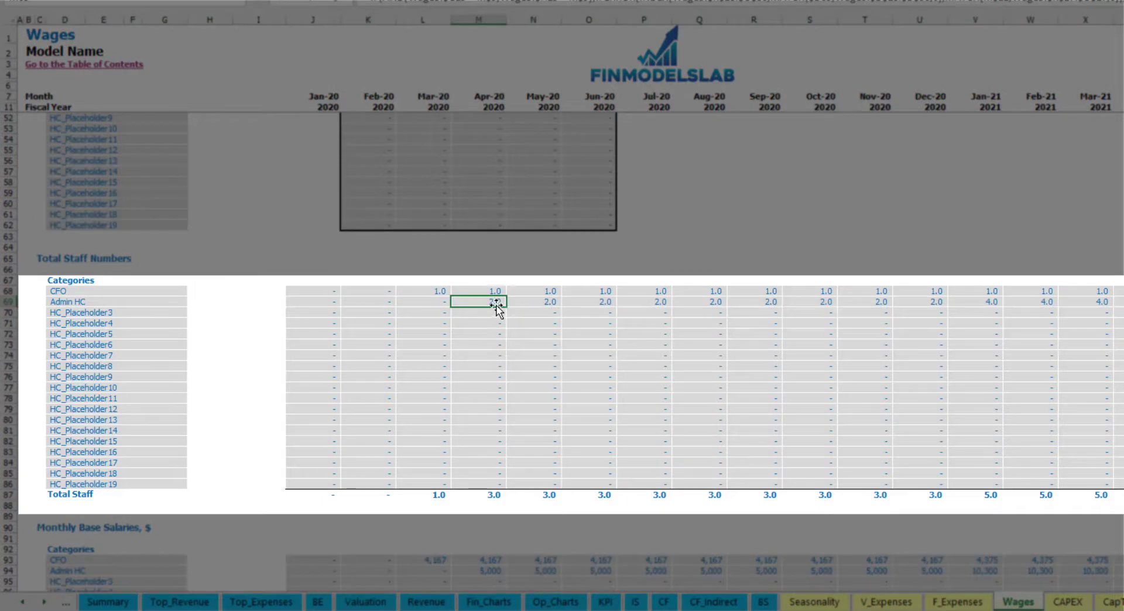
pyautogui.moveTo(507, 303); pyautogui.dragTo(931, 300)
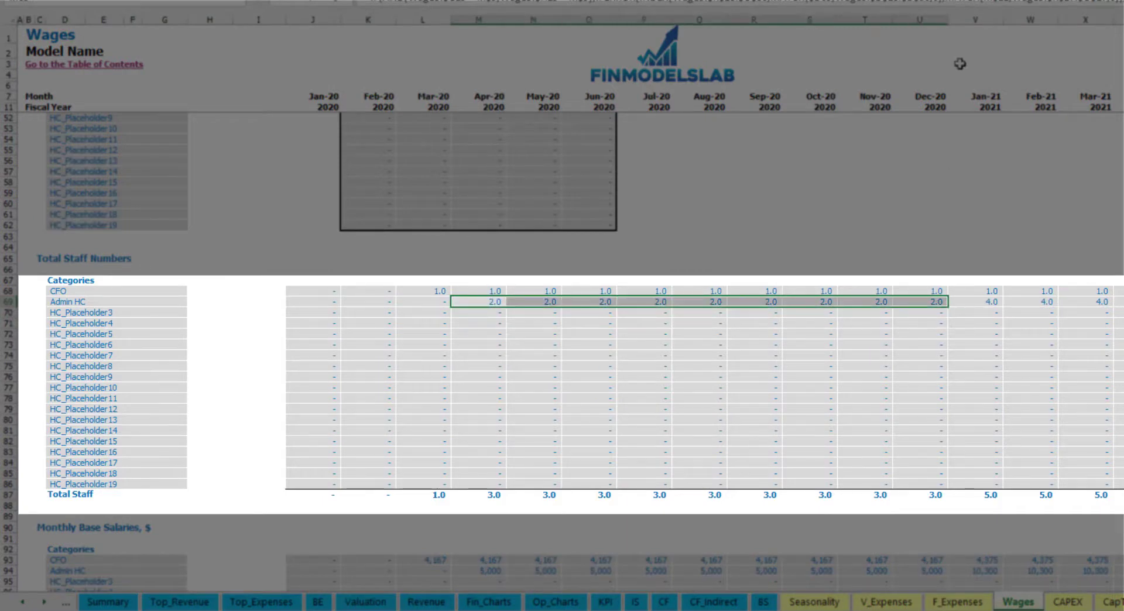
pyautogui.click(993, 304)
pyautogui.moveTo(992, 302); pyautogui.dragTo(878, 302)
pyautogui.hscroll(6, 586, 301)
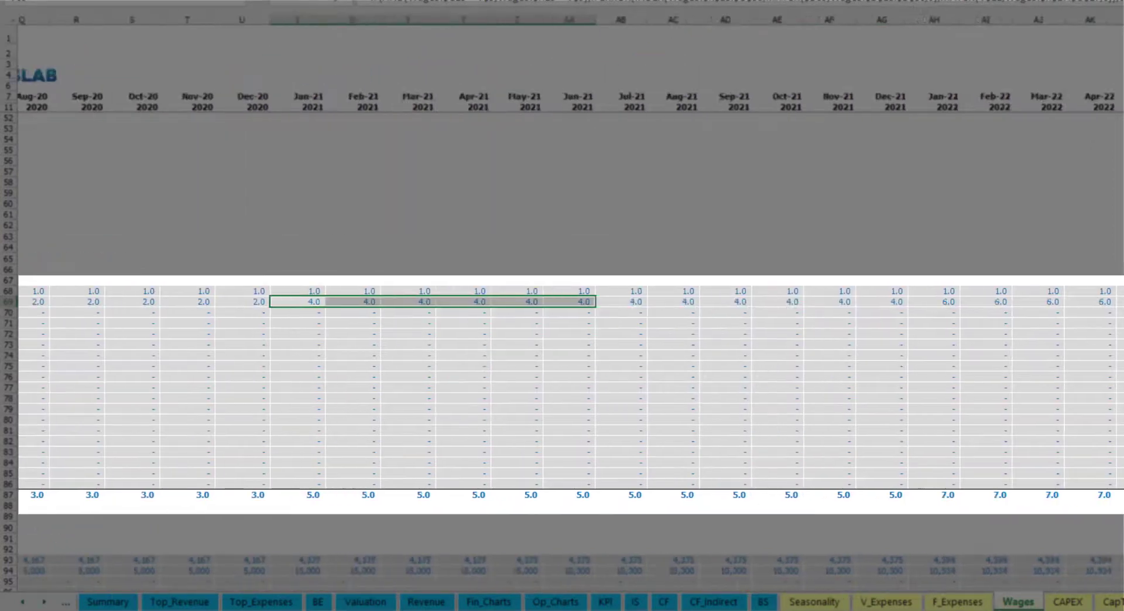
pyautogui.hscroll(6, 568, 301)
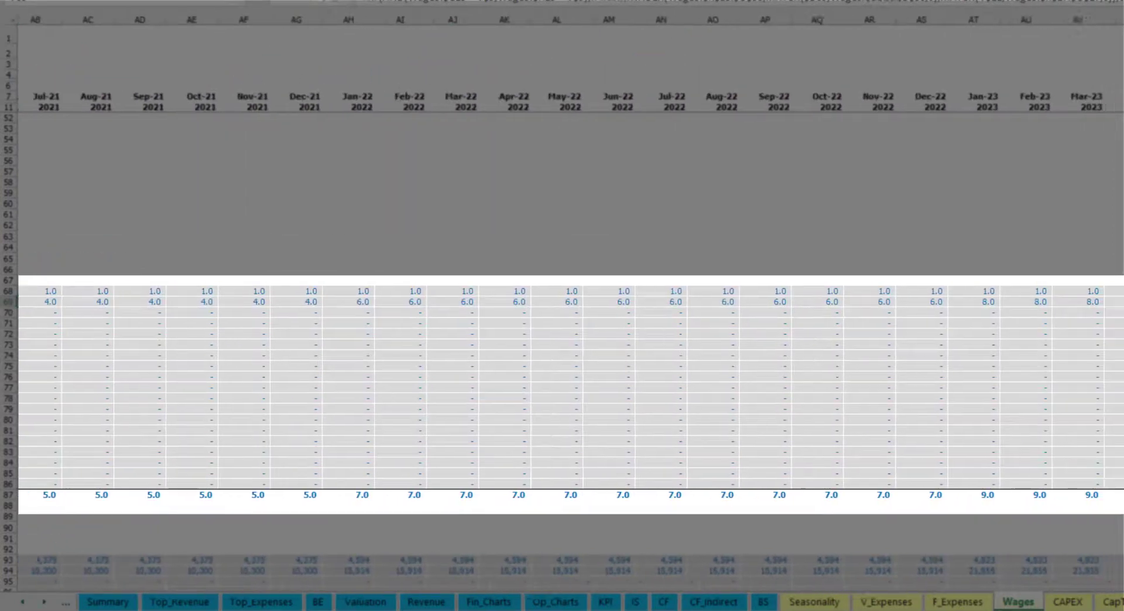
pyautogui.click(1119, 302)
pyautogui.hscroll(5, 1112, 326)
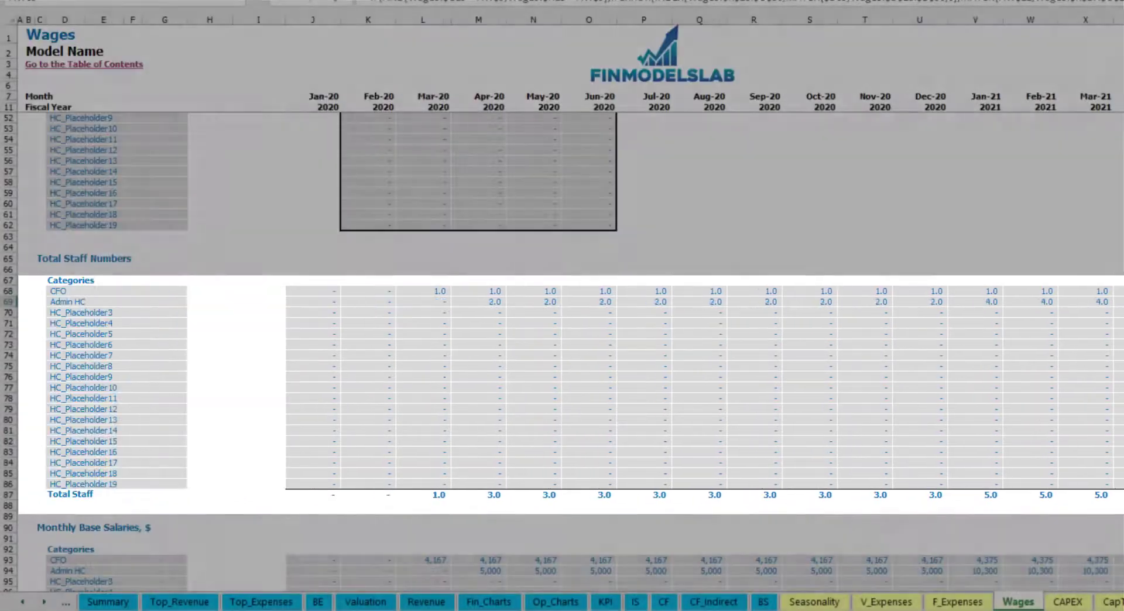
# - Compare Admin HC's monthly base salaries with its headcount, and examine the monthly bonus and base tax tables
pyautogui.scroll(-3, 8, 460)
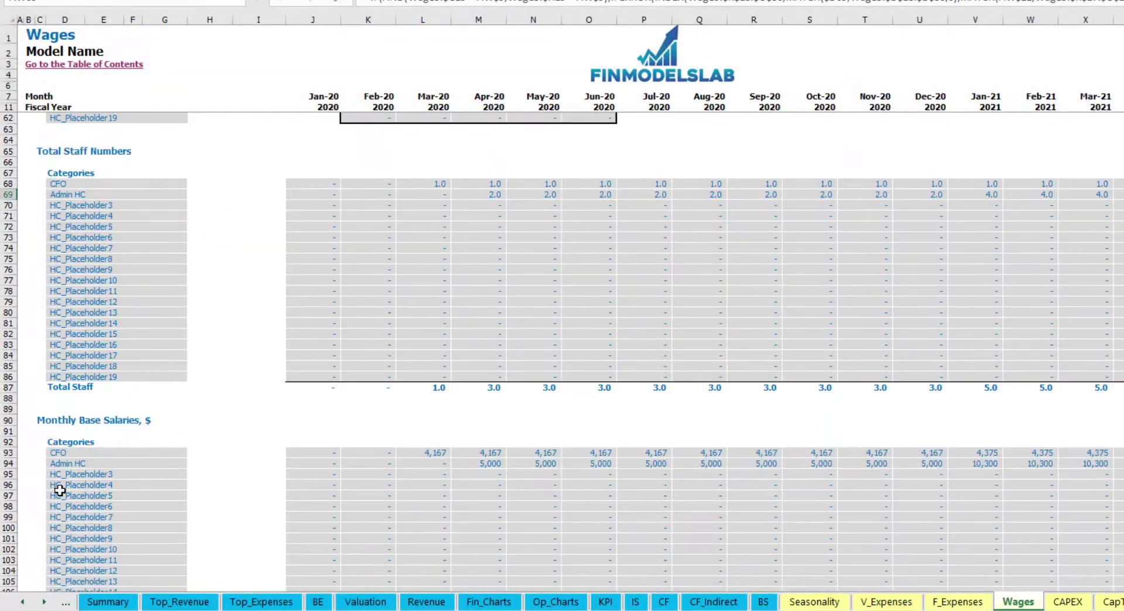
pyautogui.click(6, 463)
pyautogui.click(483, 466)
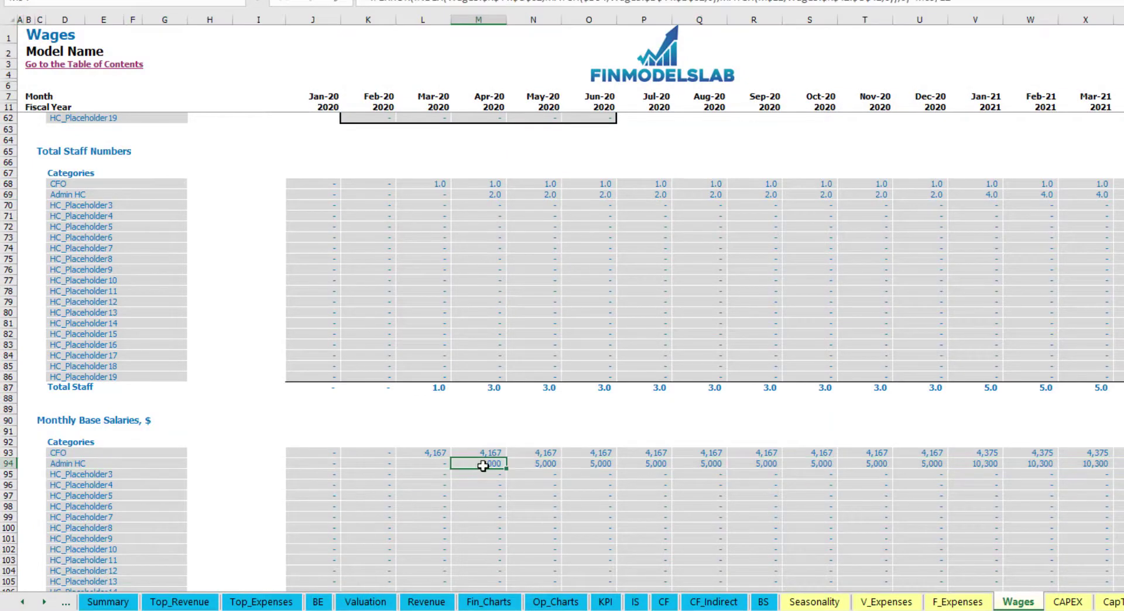
pyautogui.click(491, 195)
pyautogui.hotkey('ctrl', '[')
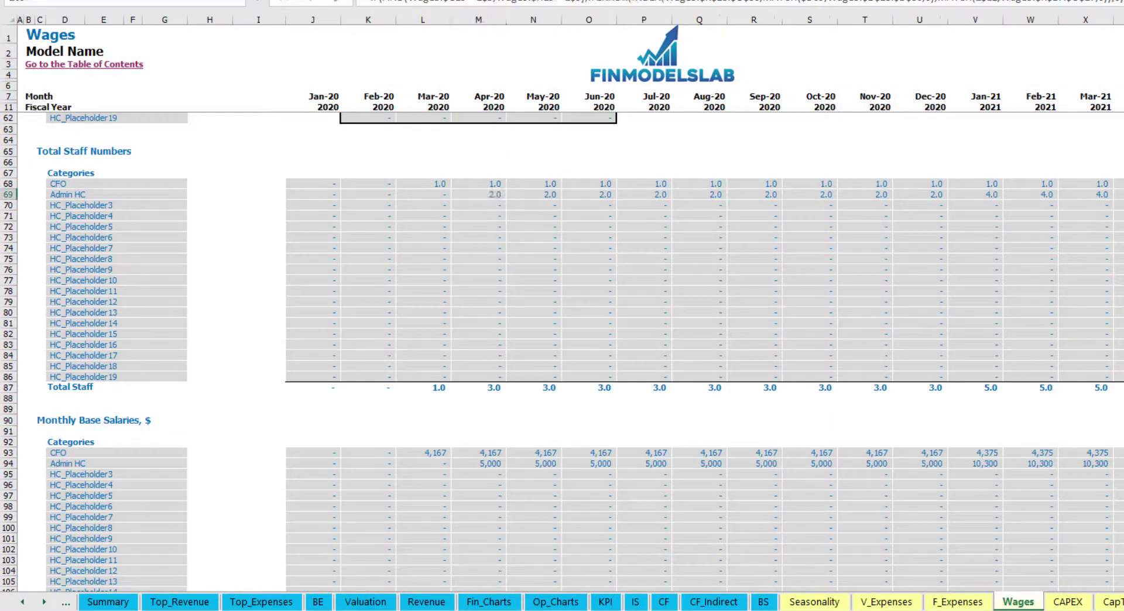
pyautogui.scroll(-10, 763, 526)
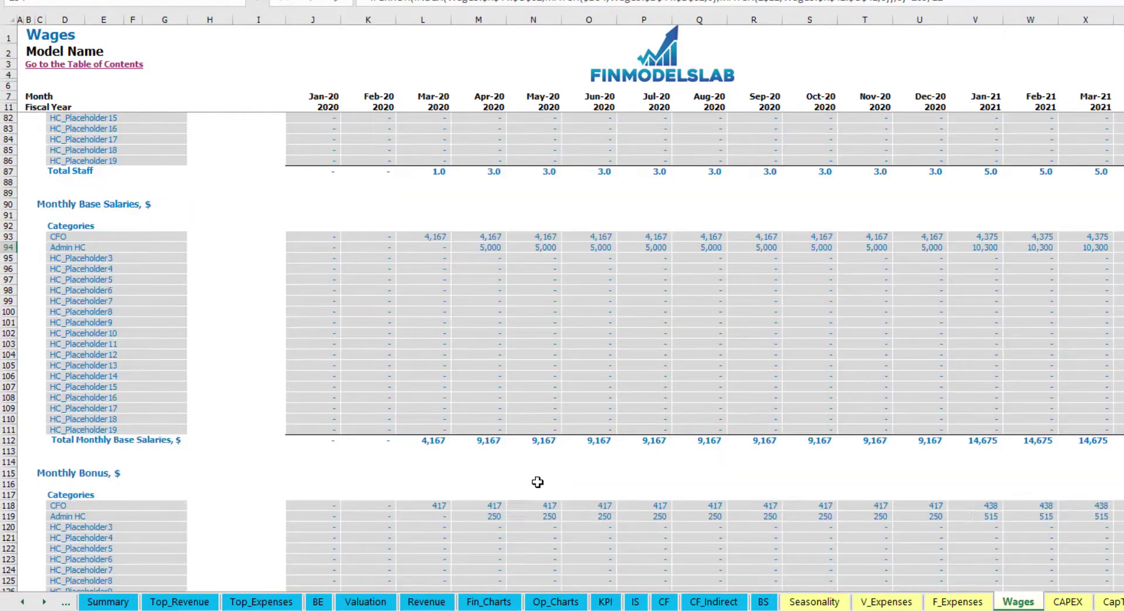
pyautogui.scroll(-7, 421, 422)
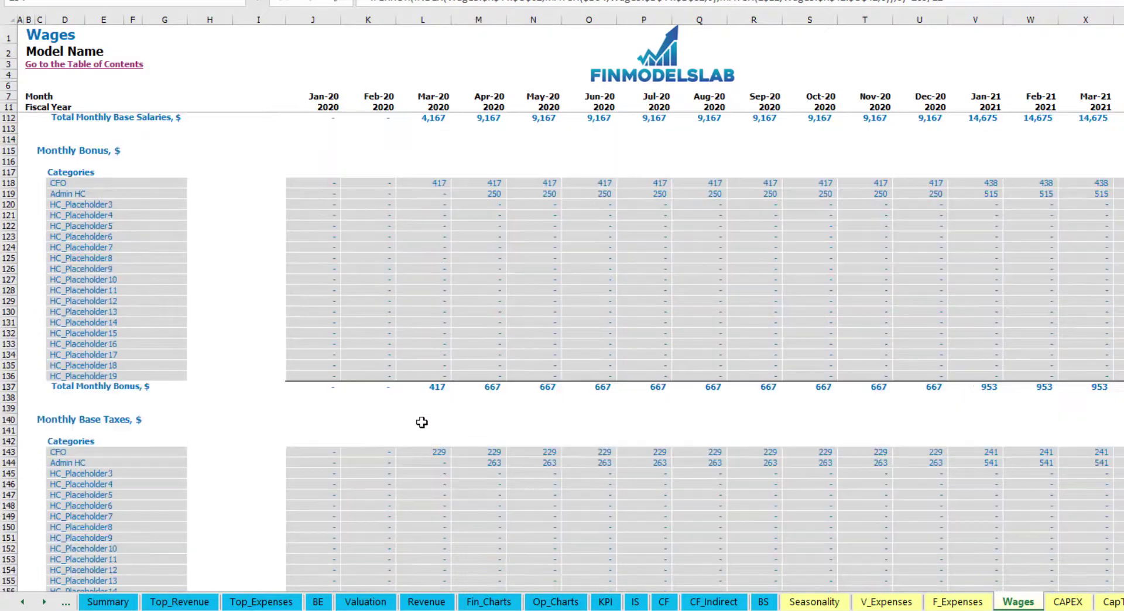
pyautogui.scroll(-3, 217, 455)
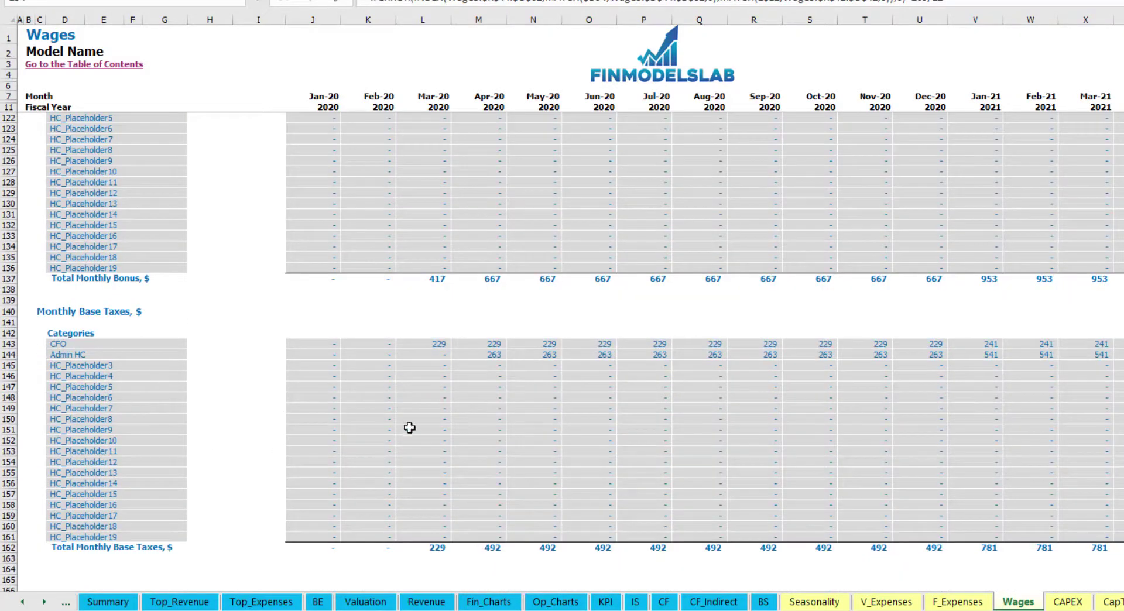
# - Expand the Total Salary and Wages group on the Income Statement and review the CFO and Admin HC rows
pyautogui.click(637, 602)
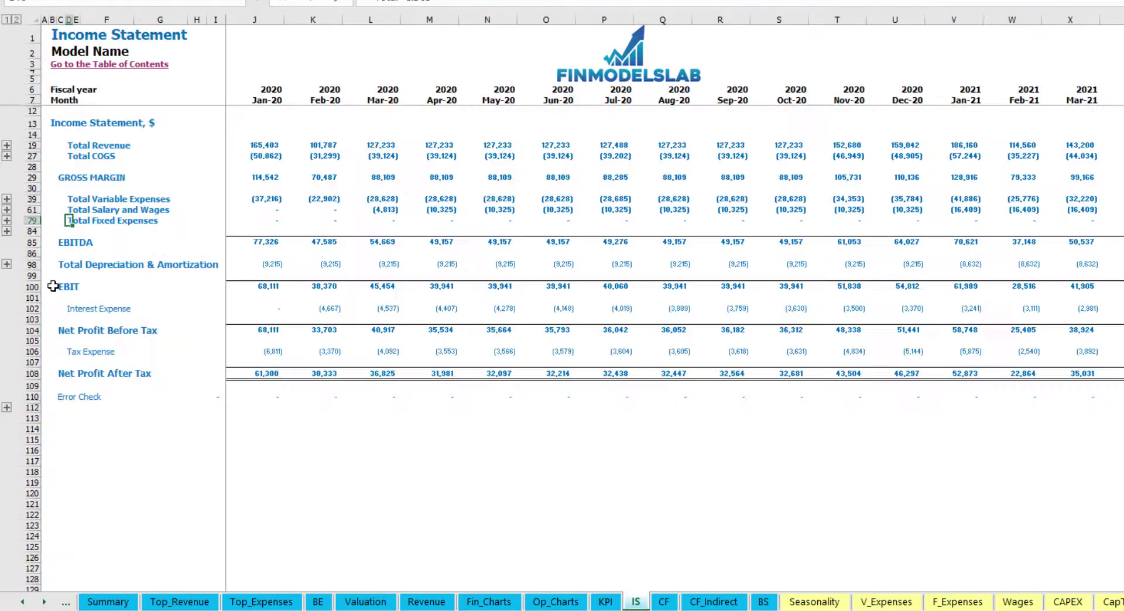
pyautogui.click(7, 209)
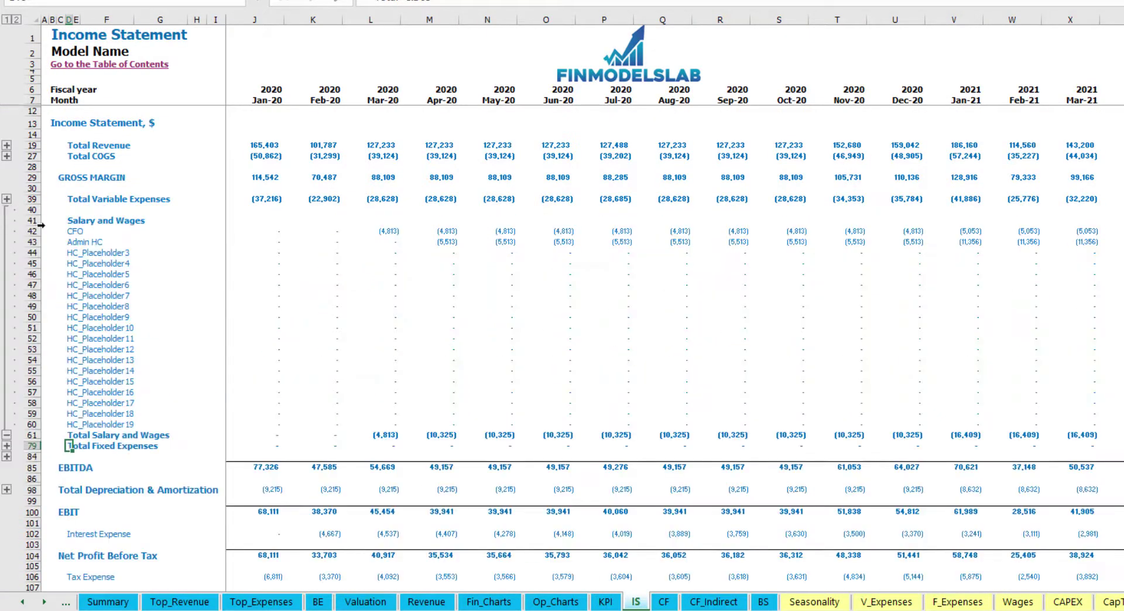
pyautogui.click(245, 229)
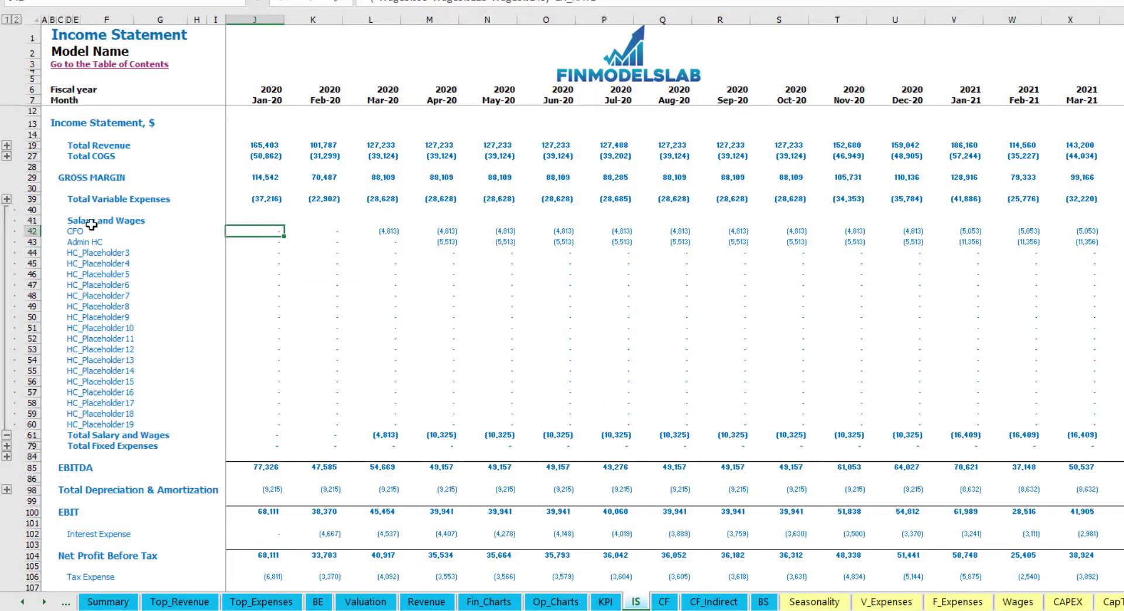
pyautogui.moveTo(76, 232); pyautogui.dragTo(77, 426)
pyautogui.click(132, 241)
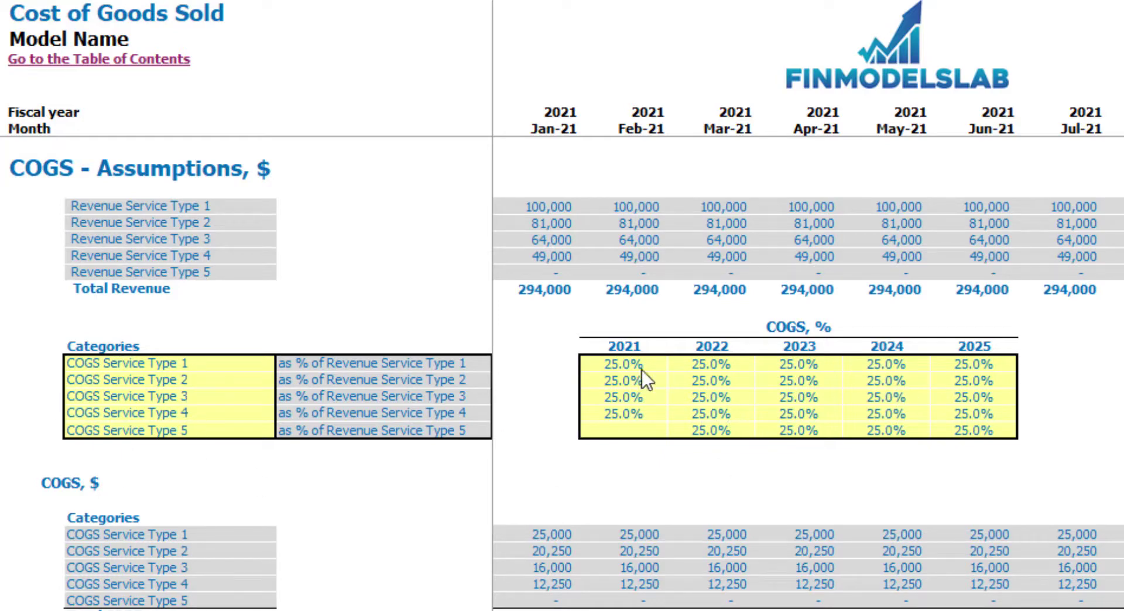
# - Set the COGS Service Type 1 percentages to 30%, 28%, 26%, 24% and 22% for 2021 through 2025
pyautogui.moveTo(643, 368); pyautogui.dragTo(974, 422)
pyautogui.click(1111, 397)
pyautogui.click(624, 364)
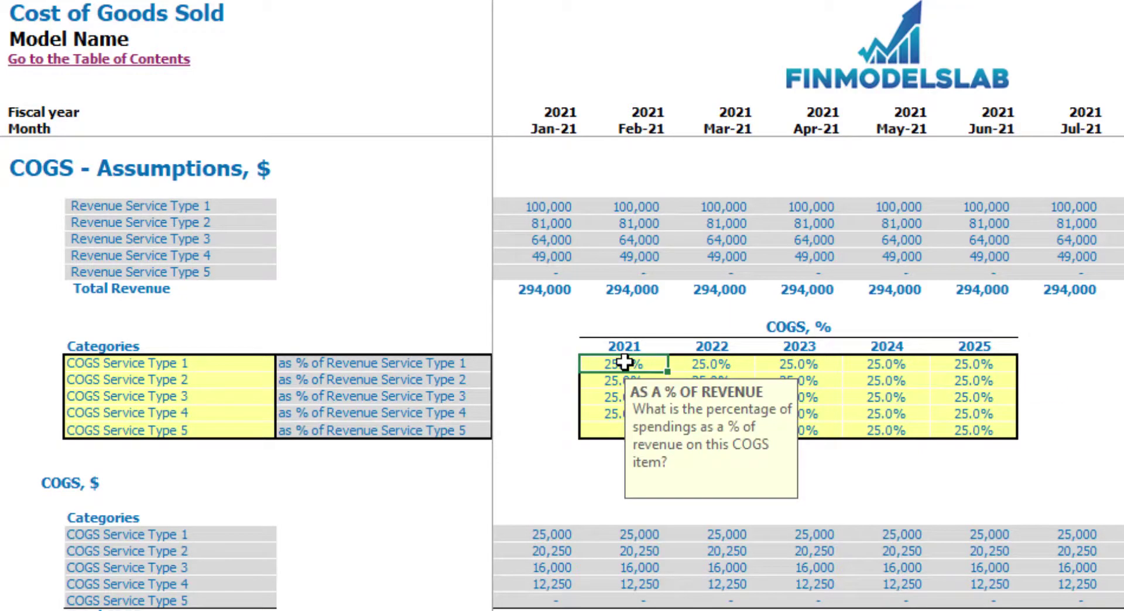
pyautogui.write('30')
pyautogui.press('Tab')
pyautogui.write('3')
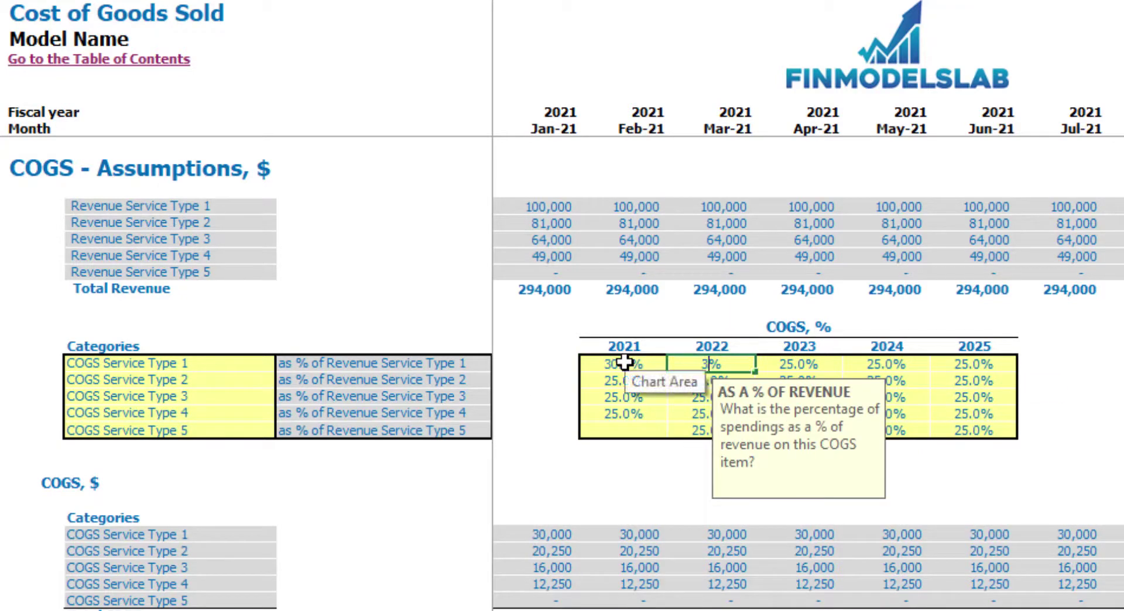
pyautogui.write('8')
pyautogui.press('Tab')
pyautogui.write('26')
pyautogui.press('Tab')
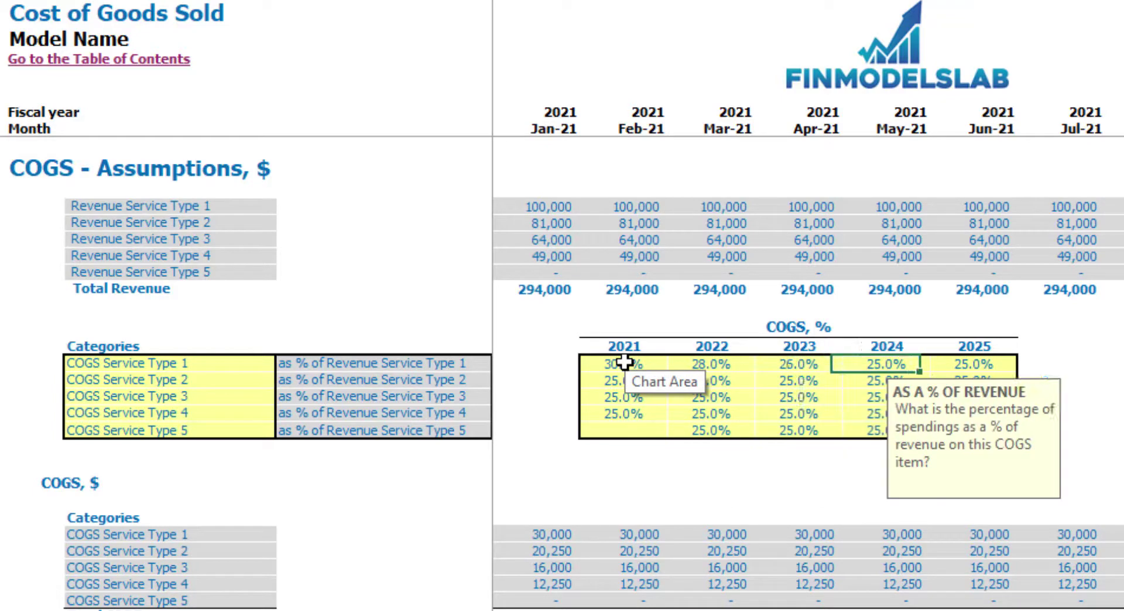
pyautogui.write('24')
pyautogui.press('Tab')
pyautogui.write('22')
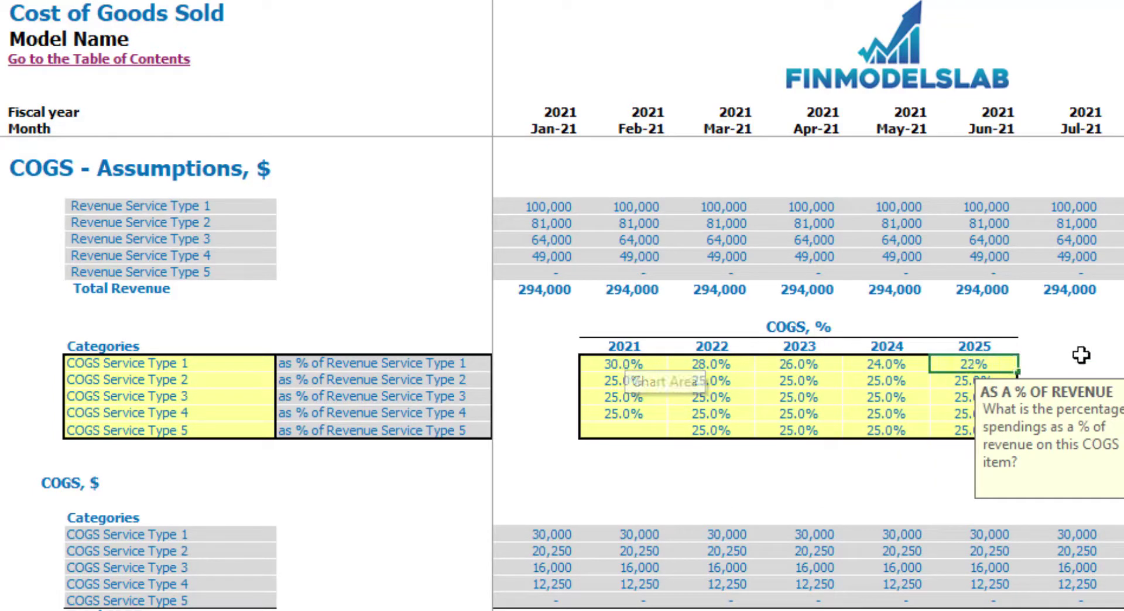
pyautogui.press('Return')
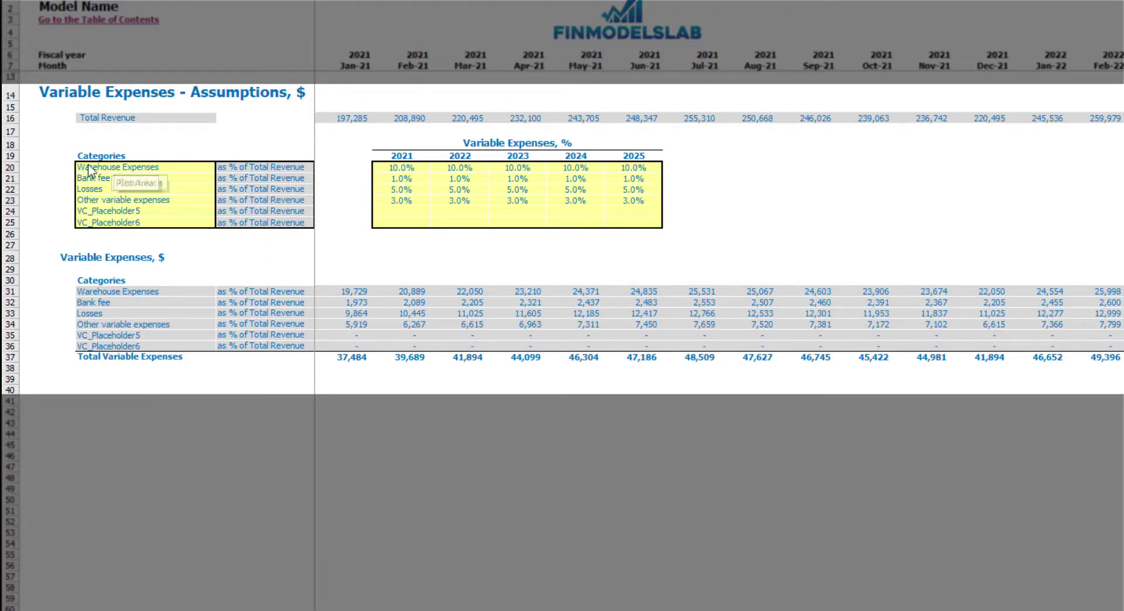
# - Try rising Warehouse Expenses percentages of 12%, 14%, 16% and 18% of revenue for 2022 through 2025
pyautogui.click(130, 169)
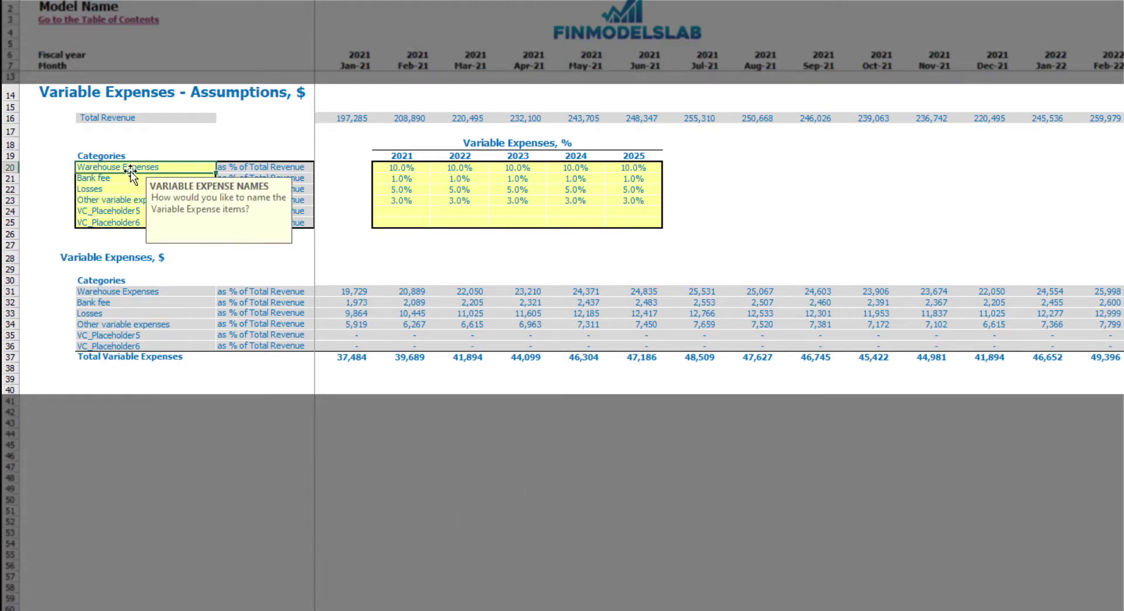
pyautogui.click(157, 141)
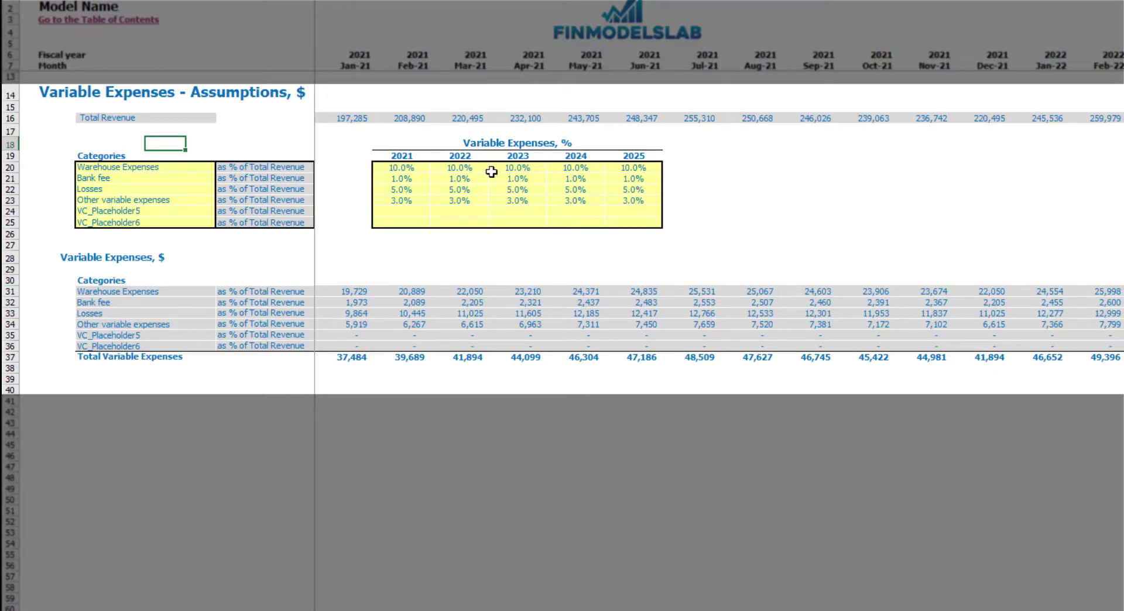
pyautogui.click(403, 172)
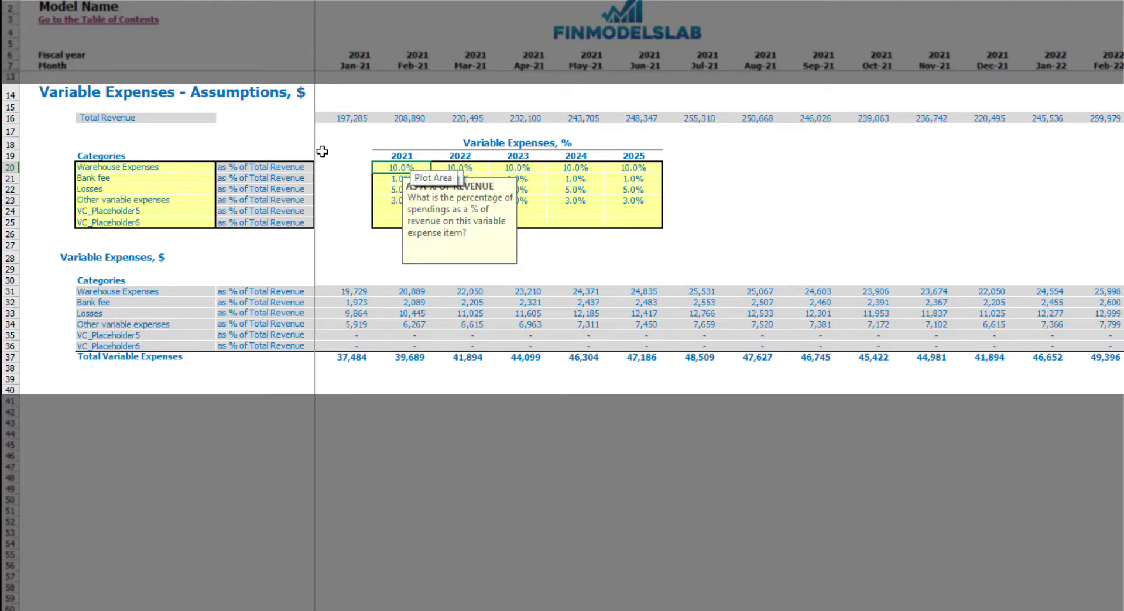
pyautogui.click(444, 169)
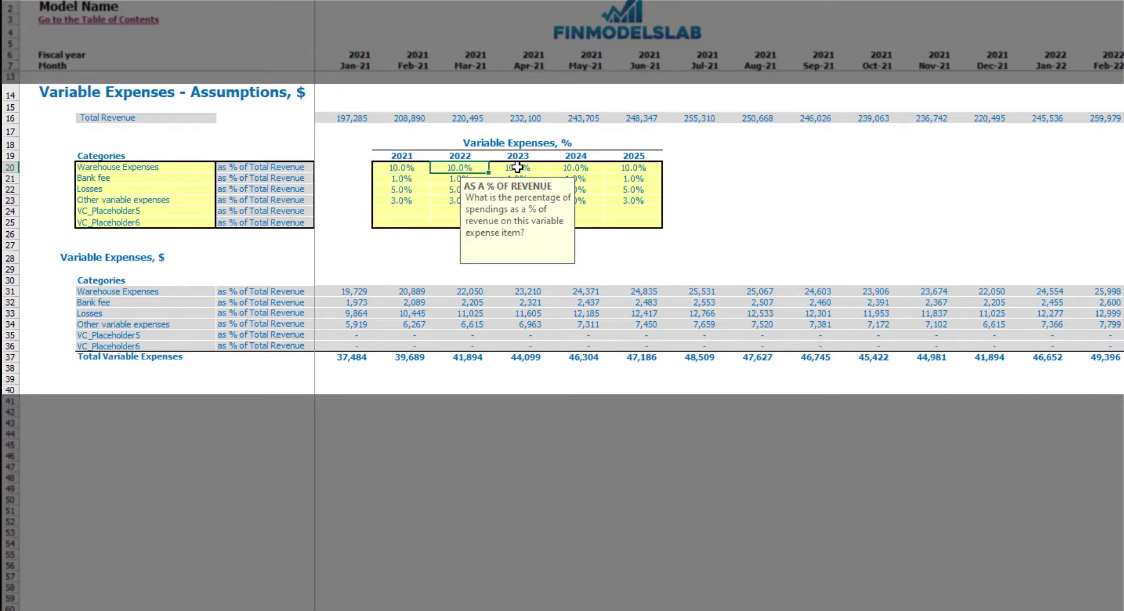
pyautogui.write('12')
pyautogui.press('Tab')
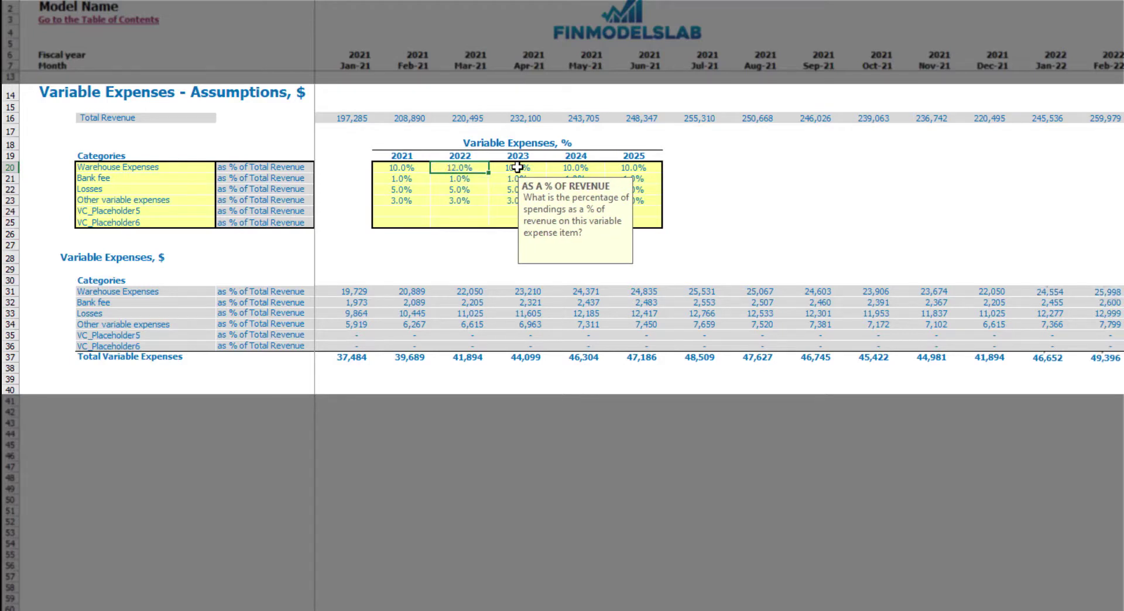
pyautogui.write('14')
pyautogui.press('Tab')
pyautogui.write('16')
pyautogui.press('Tab')
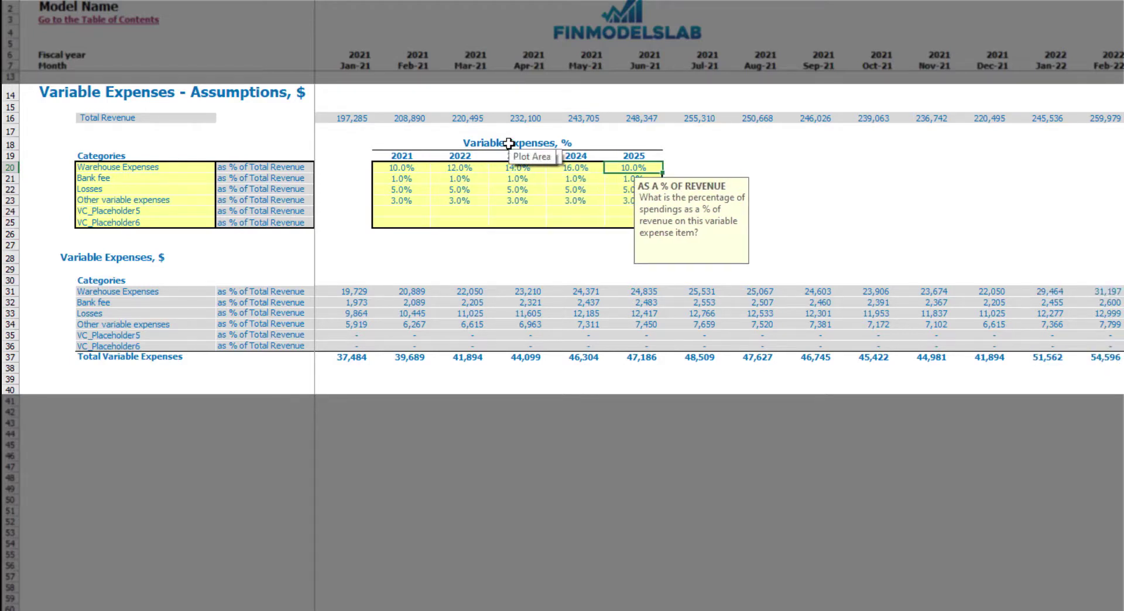
pyautogui.click(748, 170)
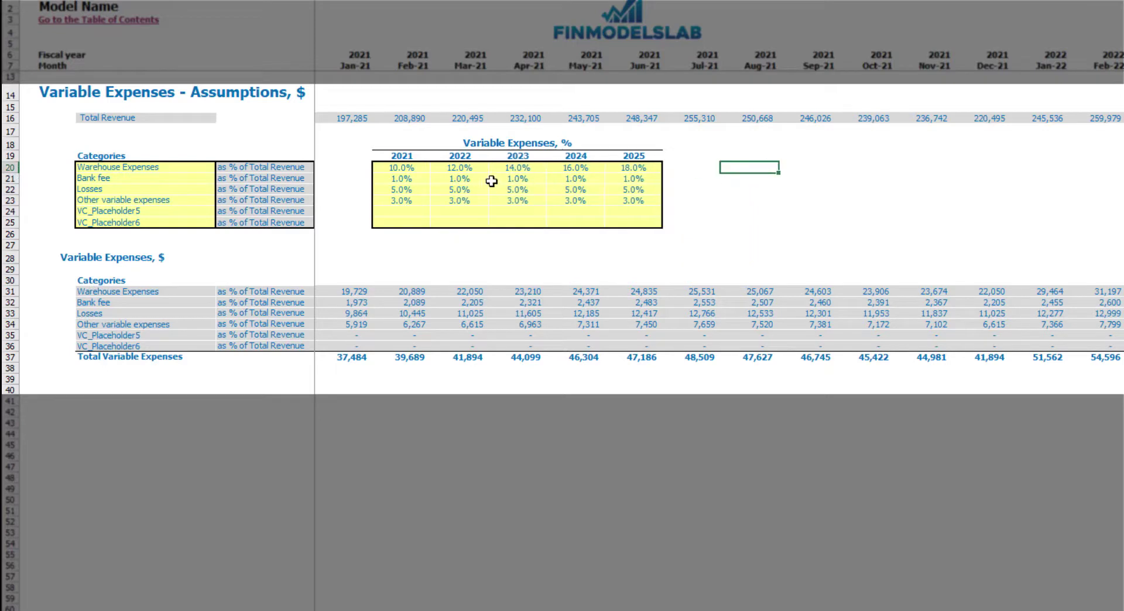
# - Set Warehouse Expenses to 9%, 8%, 7% and 6% for 2022 through 2025, and expand Total Variable Expenses on the Income Statement
pyautogui.click(463, 168)
pyautogui.write('9')
pyautogui.press('Tab')
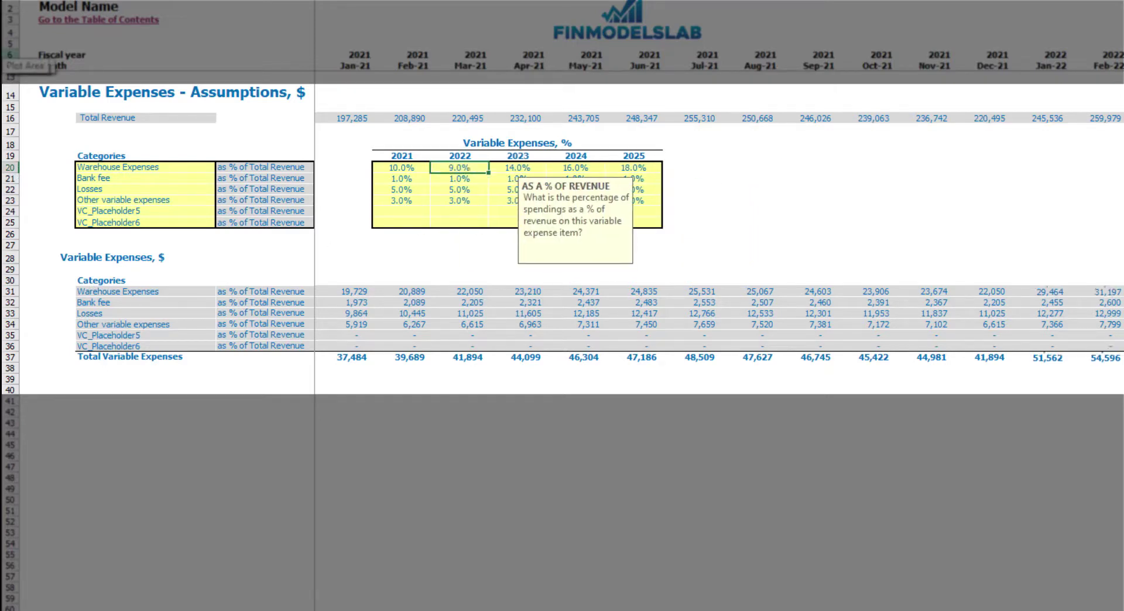
pyautogui.write('8')
pyautogui.press('Tab')
pyautogui.write('7')
pyautogui.press('Tab')
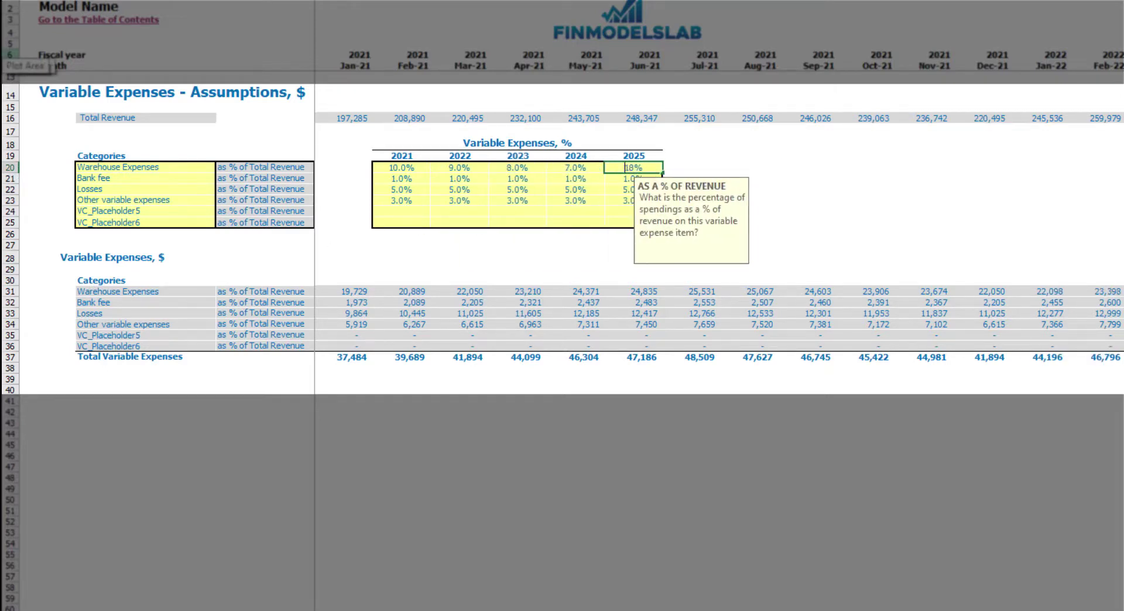
pyautogui.write('6')
pyautogui.press('Tab')
pyautogui.click(726, 211)
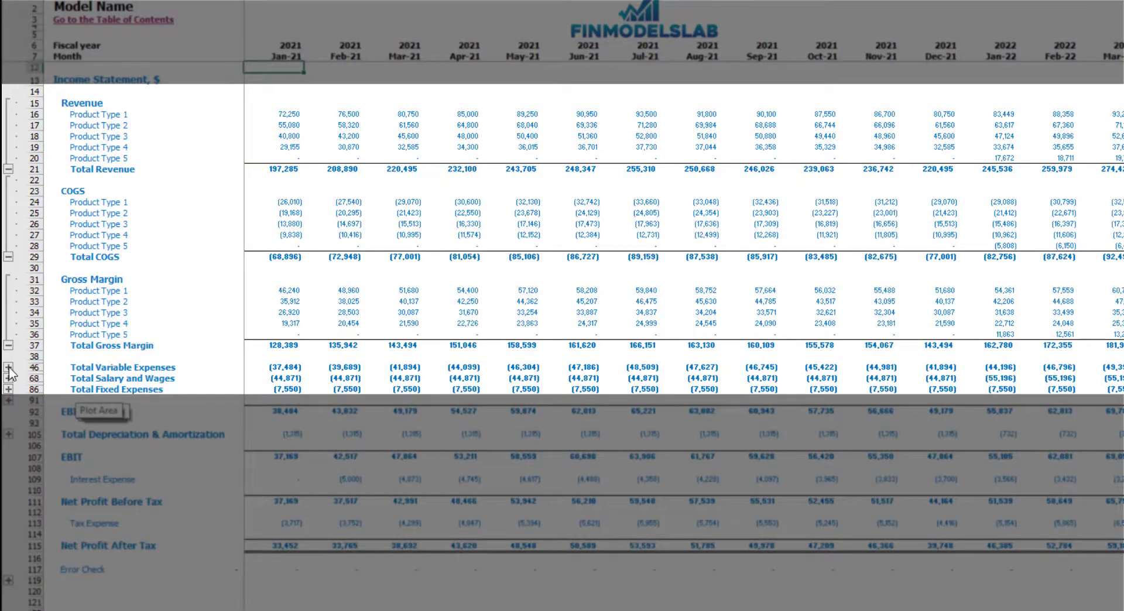
pyautogui.click(9, 368)
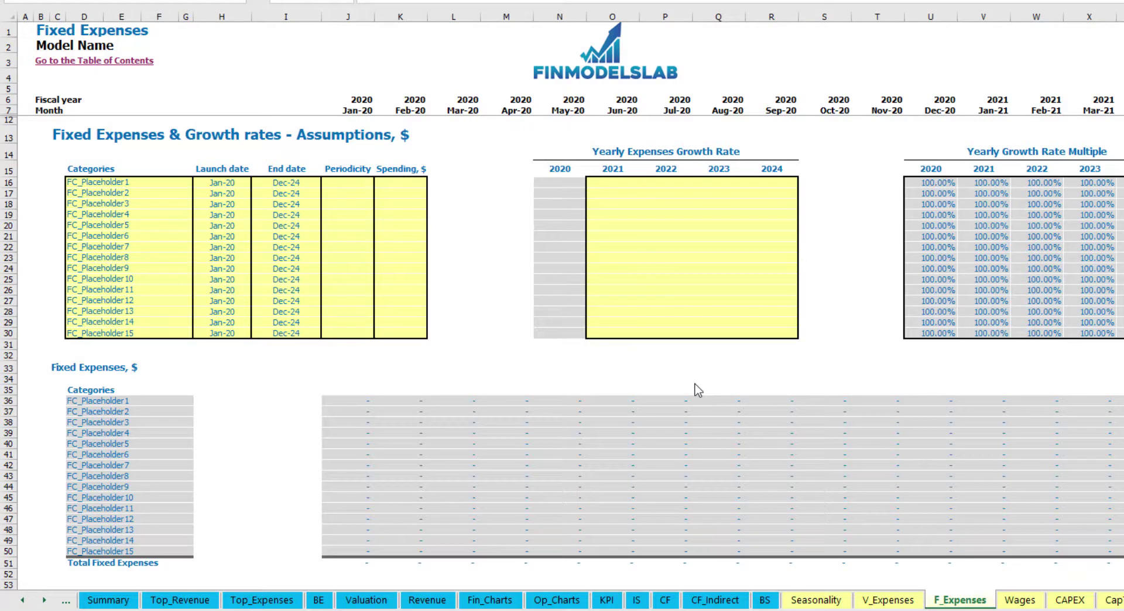
# - Rename the first fixed expense category as Utilities and set its launch date to Mar-20
pyautogui.click(132, 182)
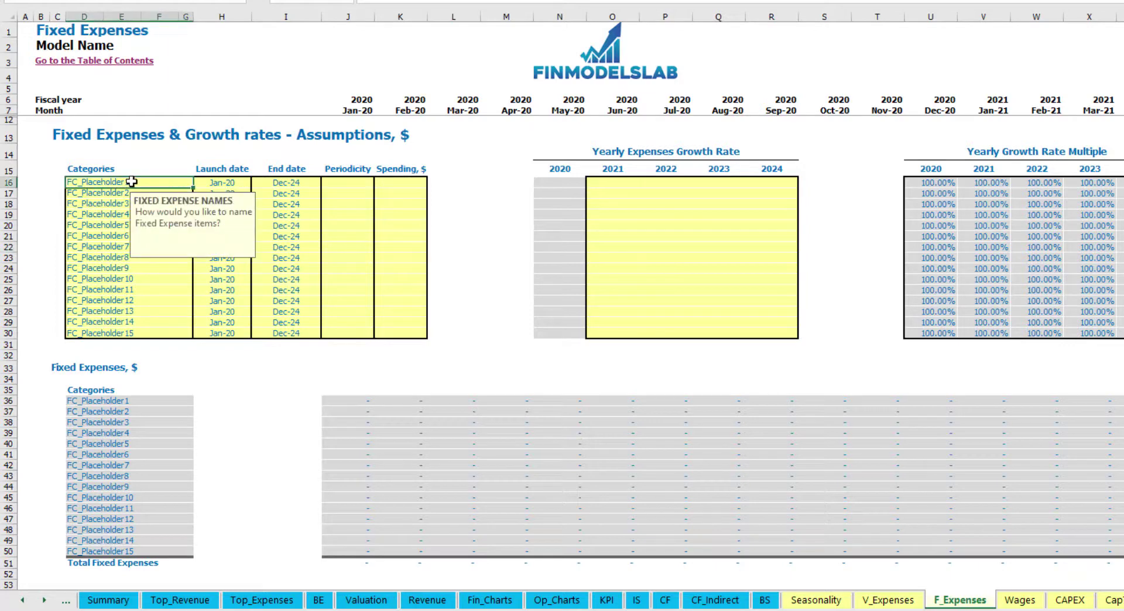
pyautogui.write('Utilities')
pyautogui.press('Return')
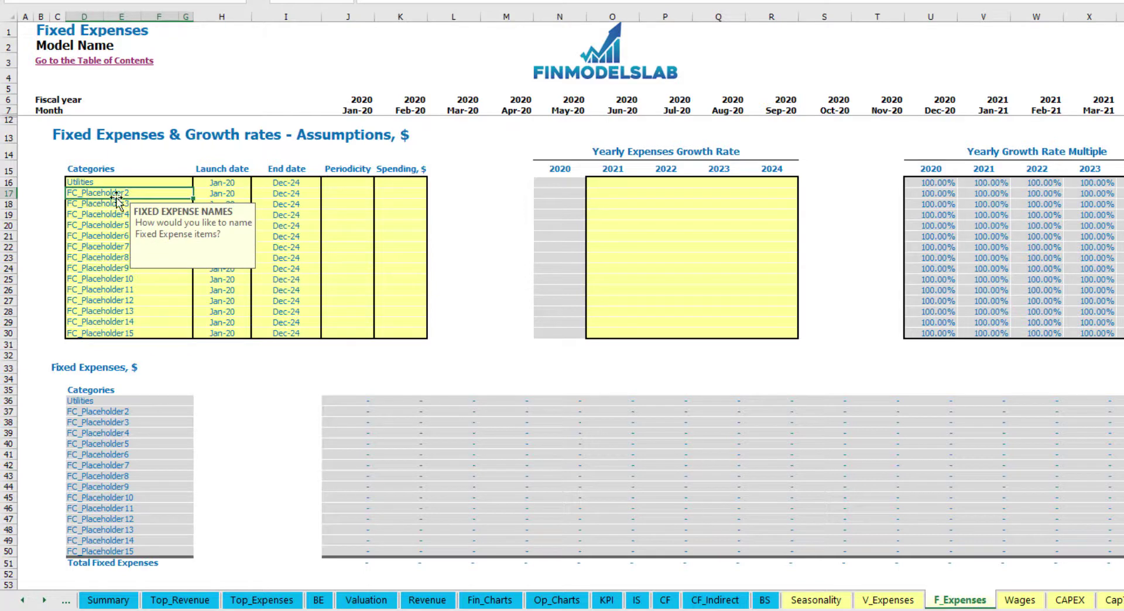
pyautogui.click(223, 183)
pyautogui.click(256, 182)
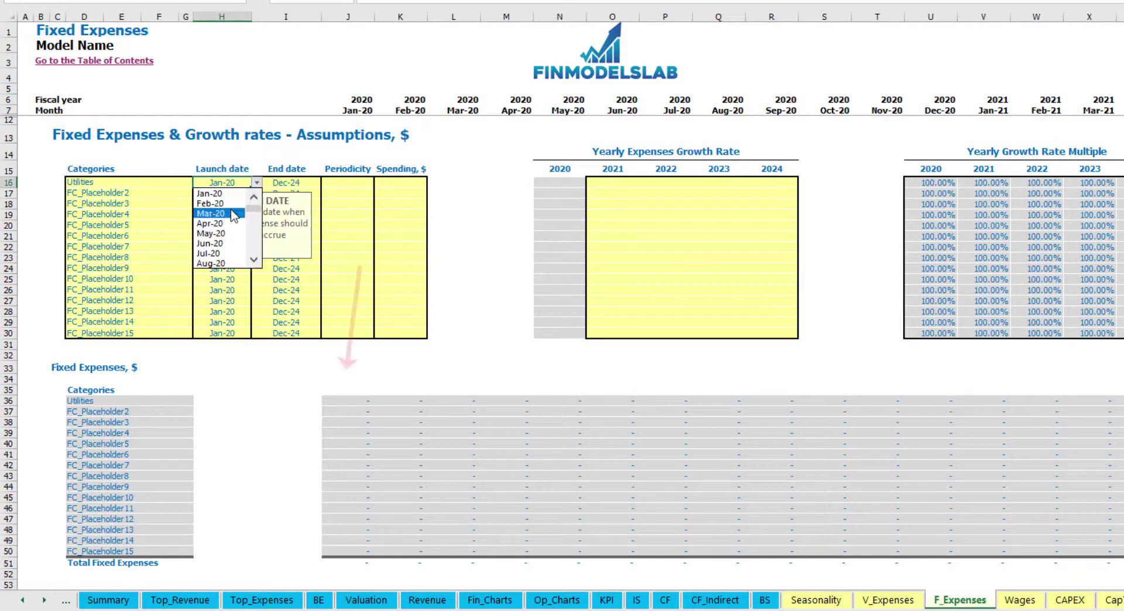
pyautogui.click(212, 213)
# - Check Utilities' end date against the monthly timeline on the Fixed Expenses sheet
pyautogui.click(295, 184)
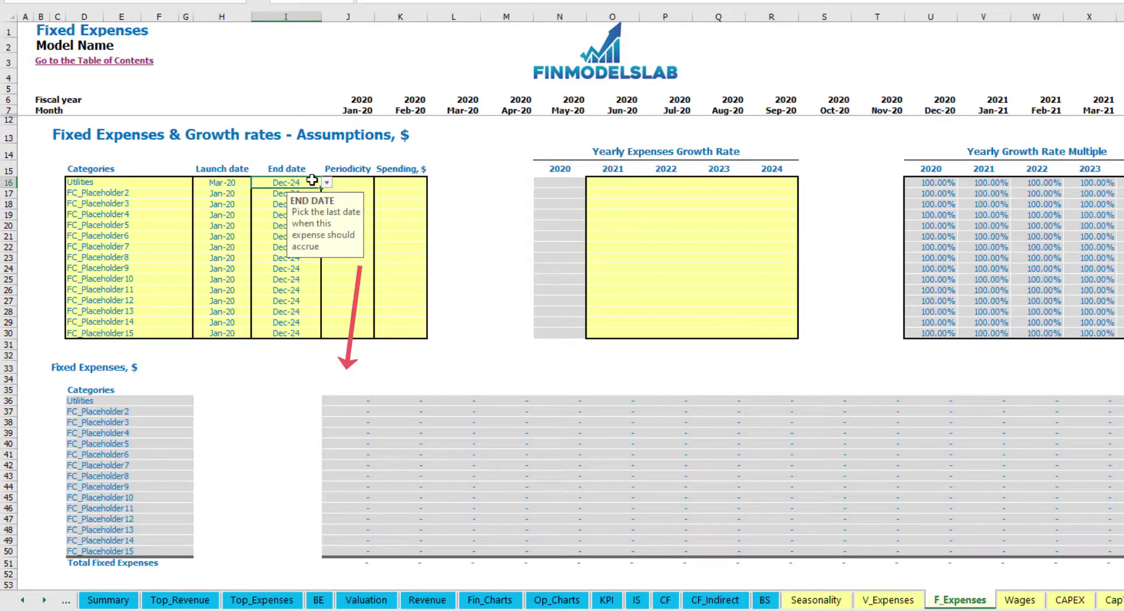
pyautogui.click(359, 111)
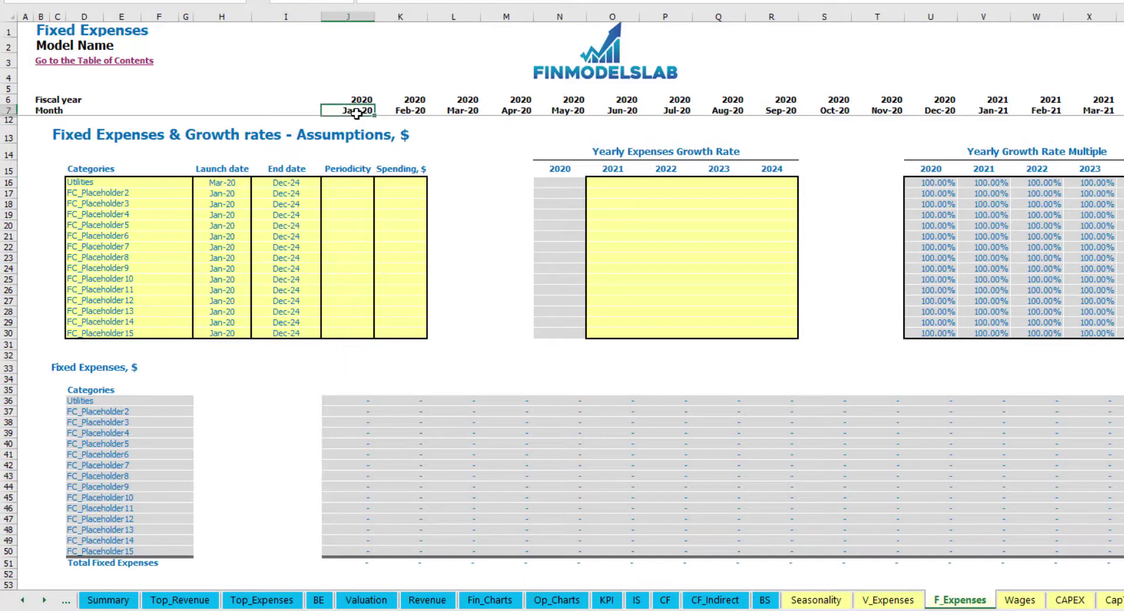
pyautogui.hotkey('ctrl', 'Right')
pyautogui.hotkey('ctrl', 'Left')
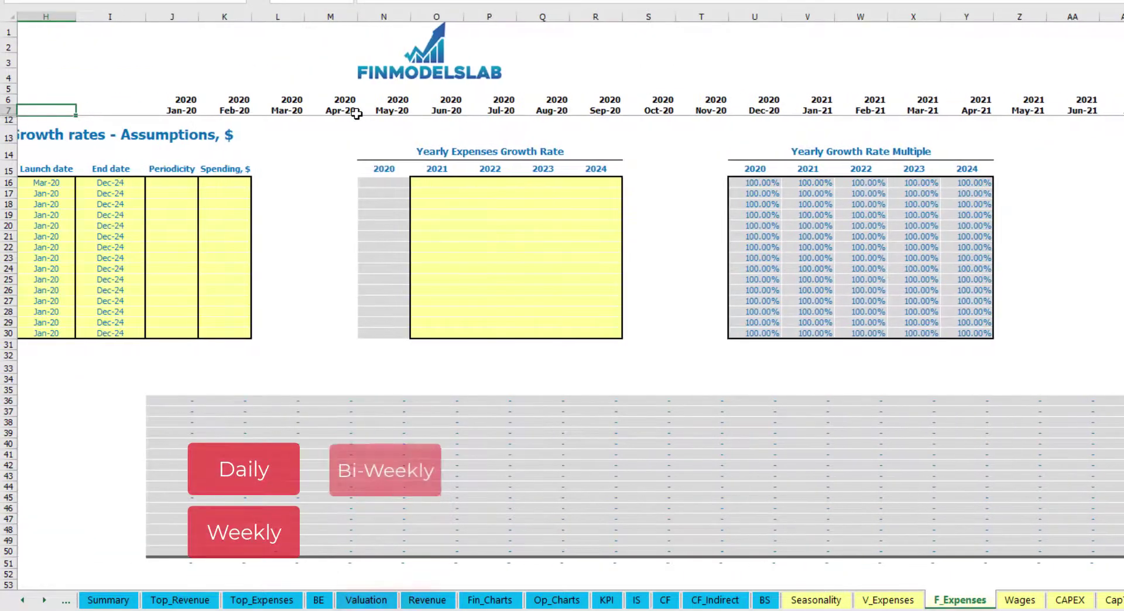
# - Set the Utilities expense's periodicity to Daily and its spending to $50
pyautogui.click(360, 183)
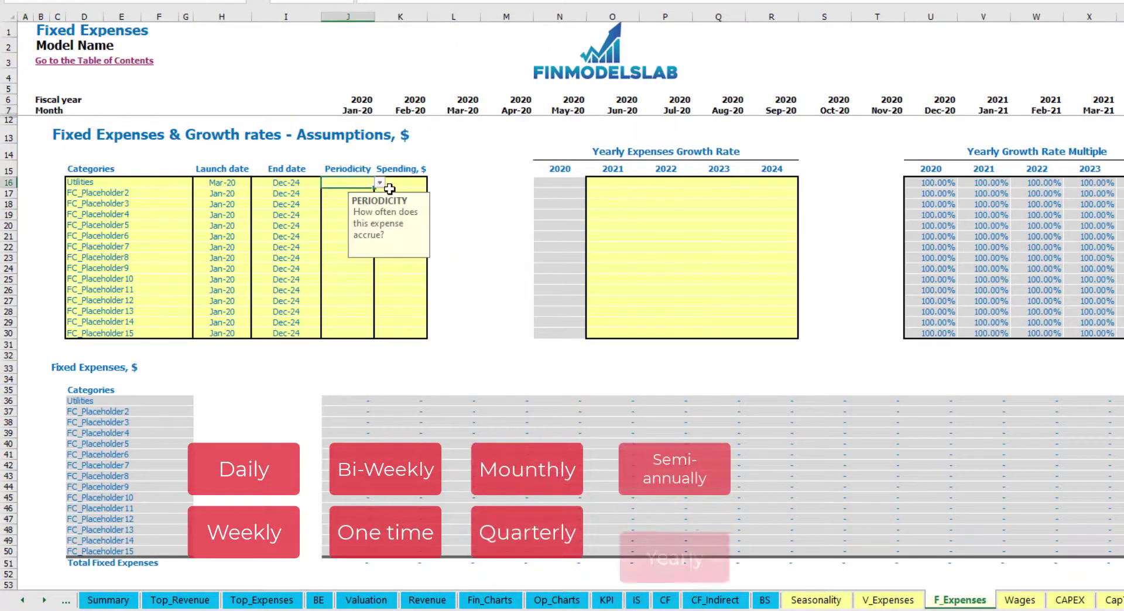
pyautogui.click(380, 184)
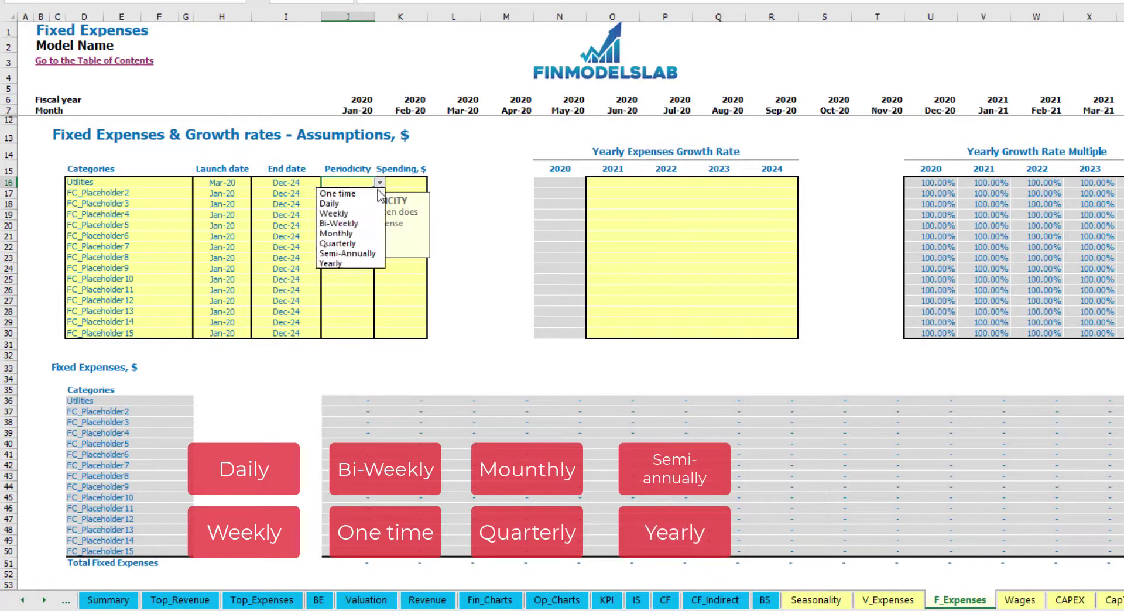
pyautogui.click(356, 203)
pyautogui.press('Tab')
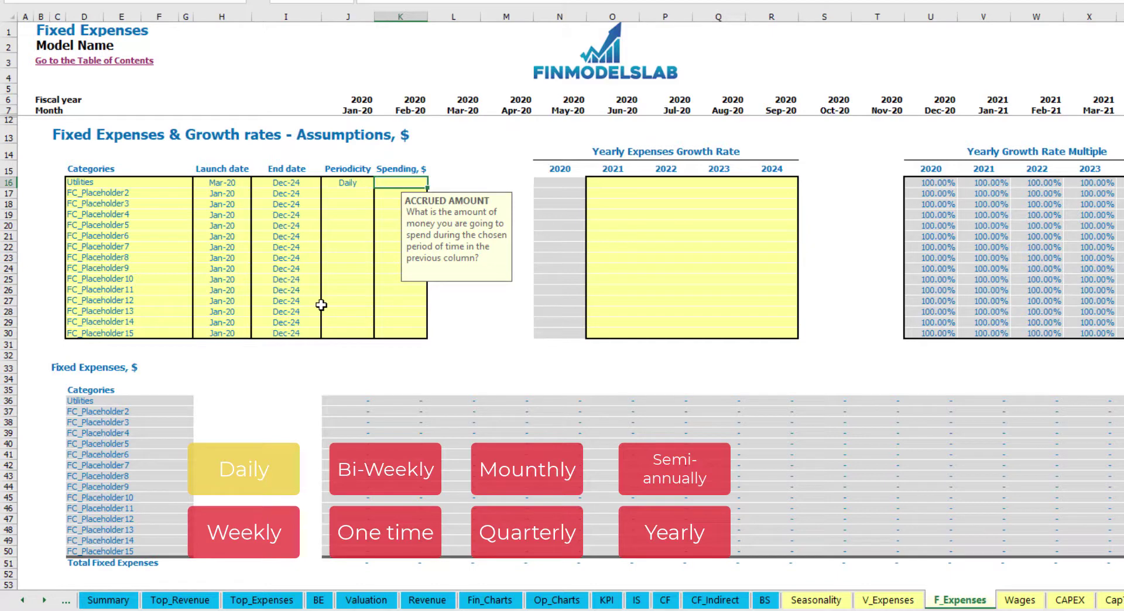
pyautogui.press('Return')
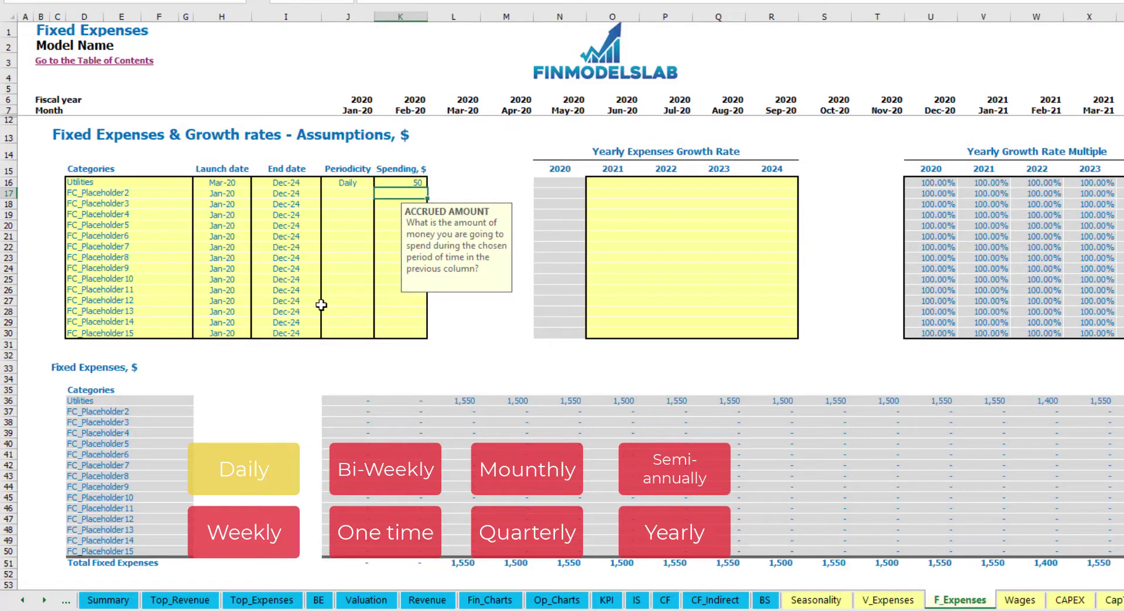
# - Compare the monthly Utilities amounts for March, April and May 2020 in the Fixed Expenses table with their month headings
pyautogui.click(462, 403)
pyautogui.click(515, 405)
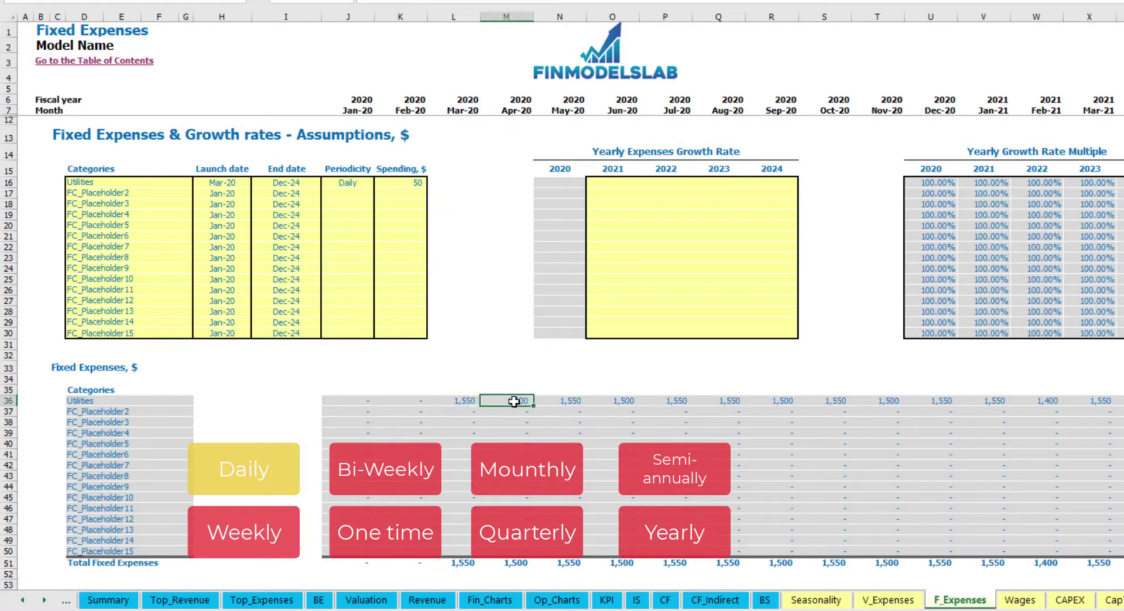
pyautogui.click(576, 404)
pyautogui.click(466, 393)
pyautogui.click(476, 402)
pyautogui.click(498, 405)
pyautogui.click(458, 109)
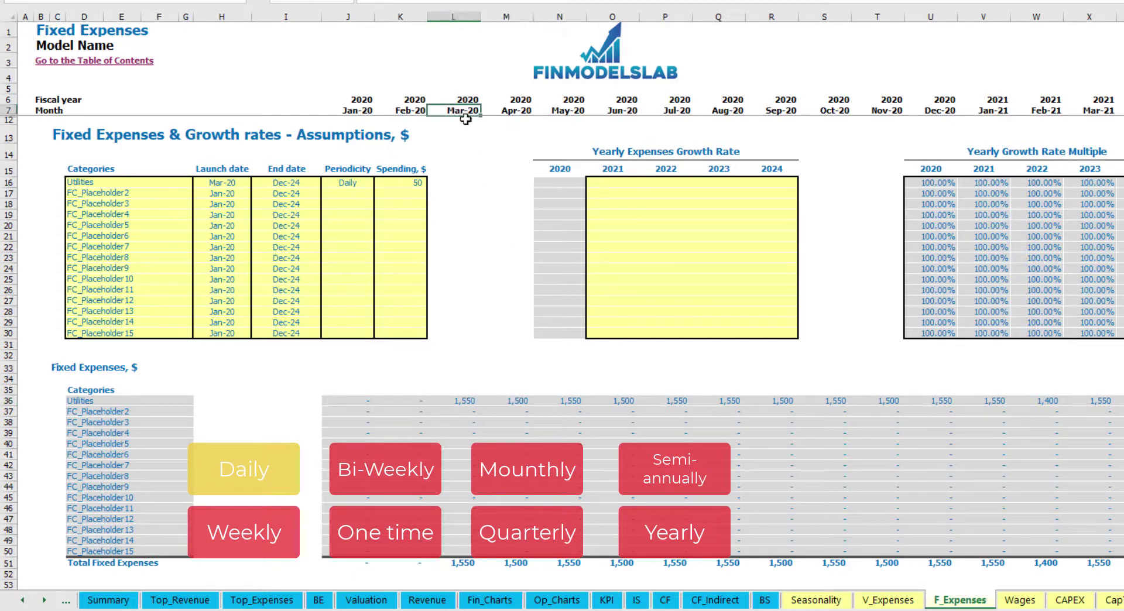
pyautogui.click(468, 401)
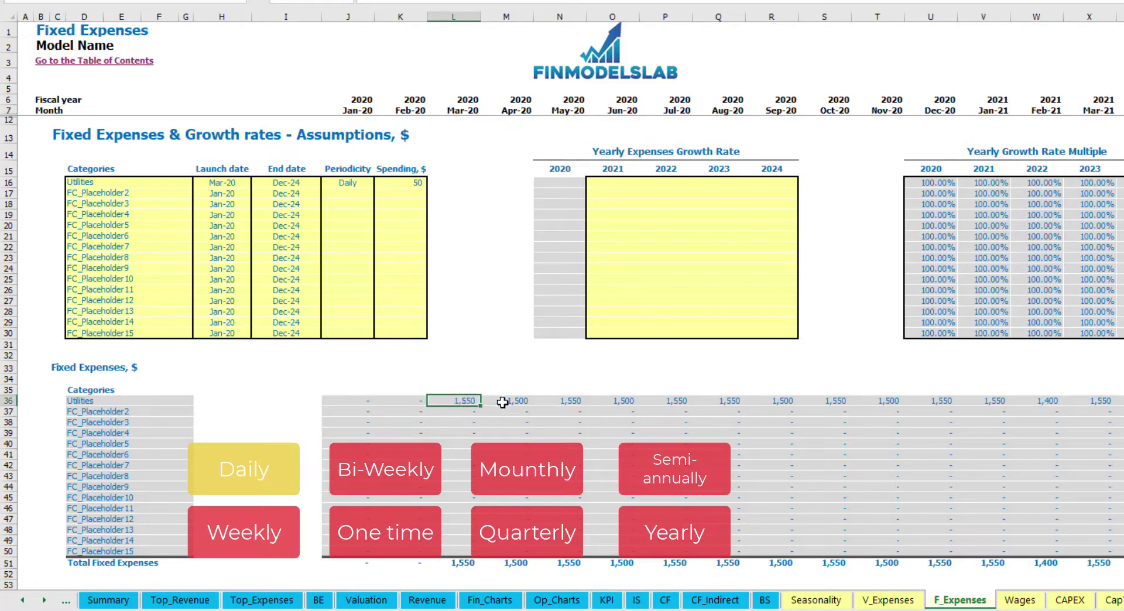
pyautogui.click(522, 404)
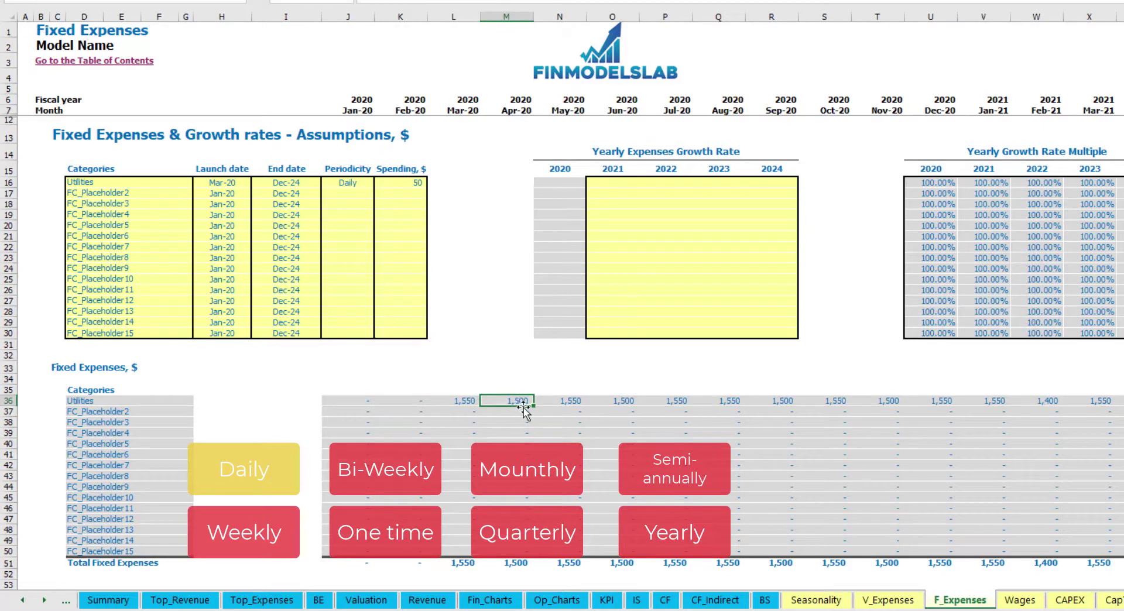
# - Set the Utilities expense's yearly growth rate to 5% for each year from 2021 through 2024
pyautogui.click(622, 185)
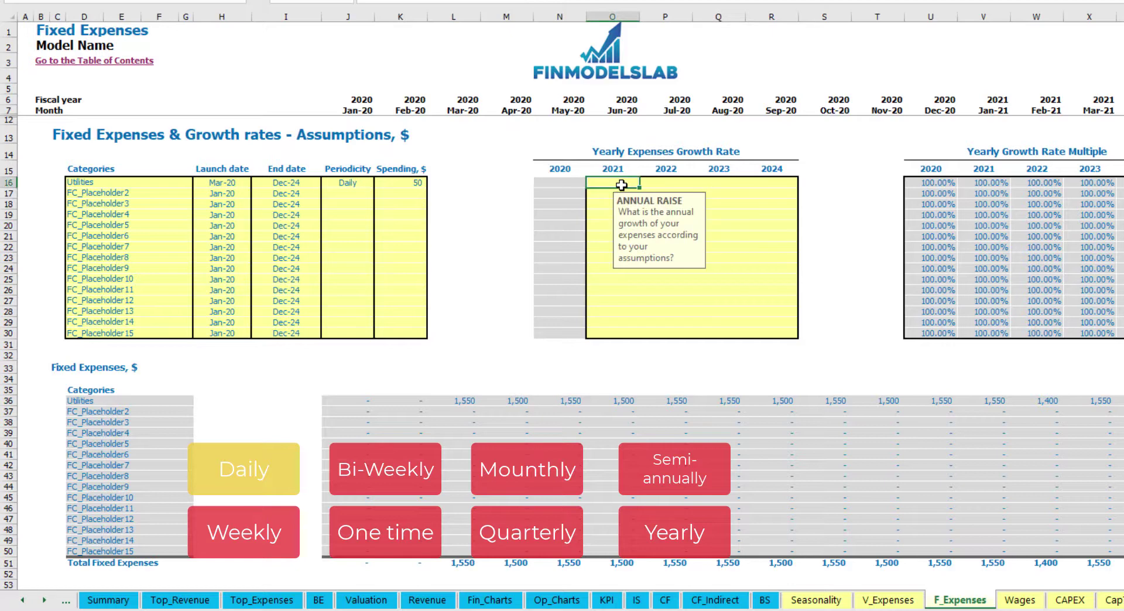
pyautogui.write('5%')
pyautogui.hotkey('ctrl', 'Return')
pyautogui.hotkey('ctrl', 'c')
pyautogui.press('Right')
pyautogui.hotkey('shift', 'Right')
pyautogui.hotkey('shift', 'Right')
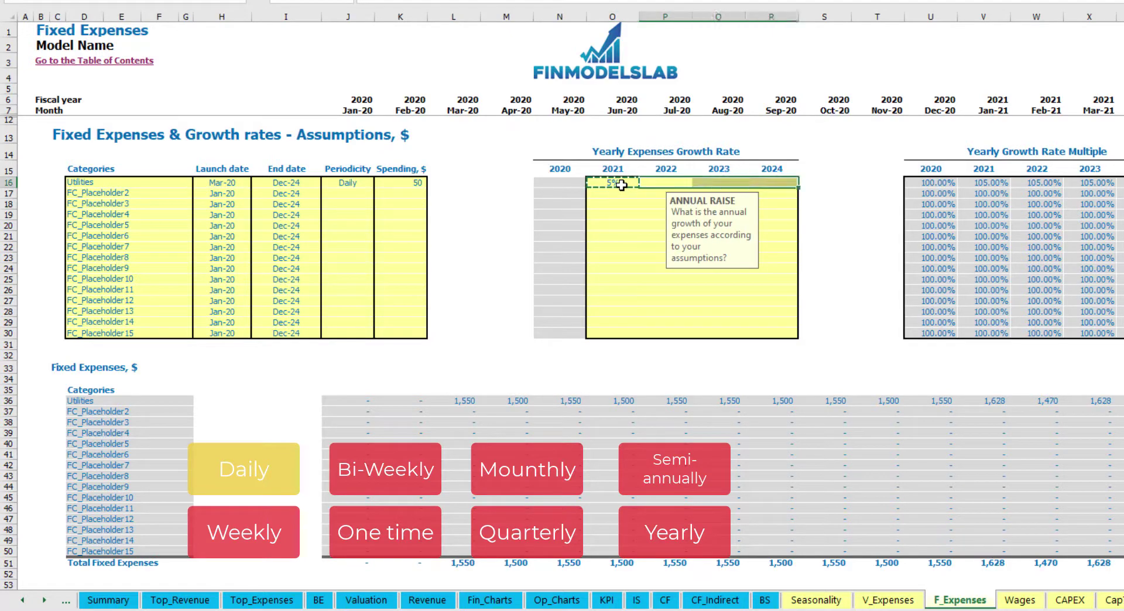
pyautogui.hotkey('ctrl', 'v')
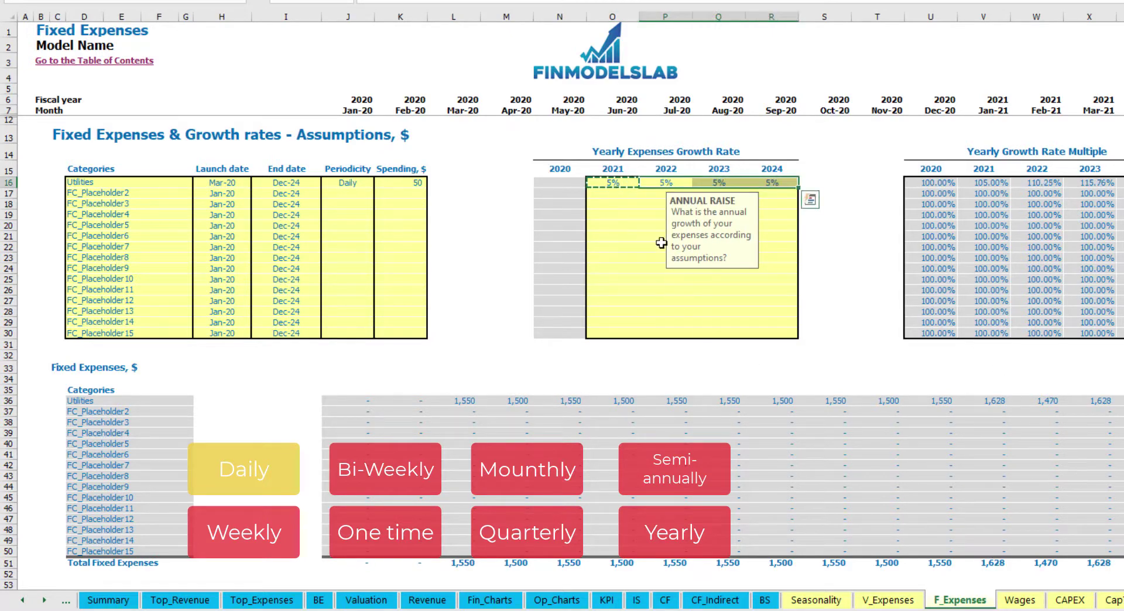
pyautogui.moveTo(616, 183); pyautogui.dragTo(762, 182)
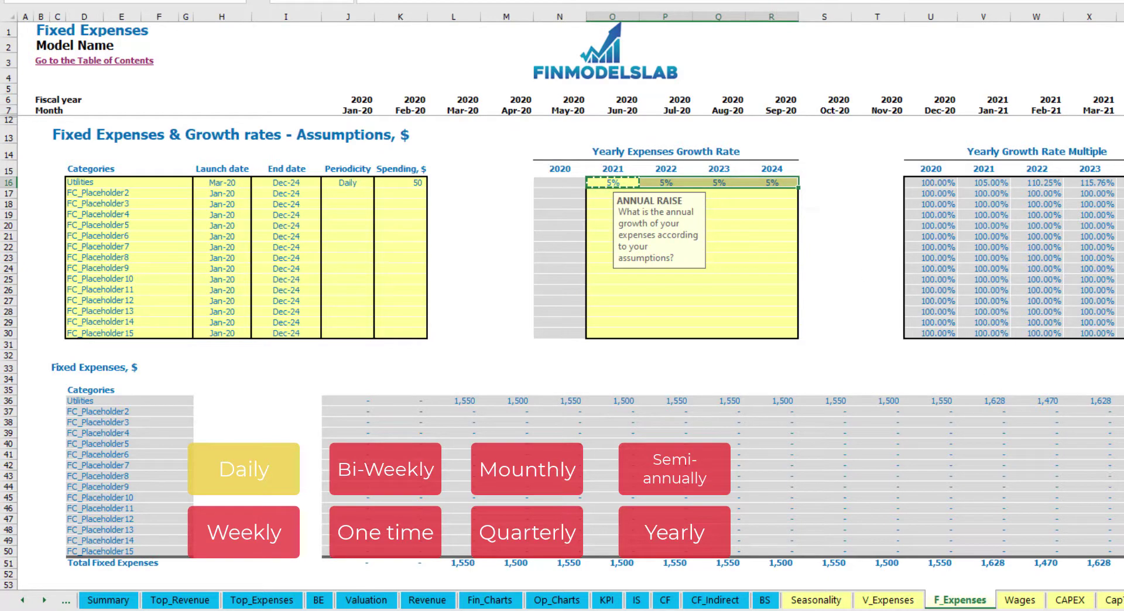
pyautogui.hscroll(6, 586, 293)
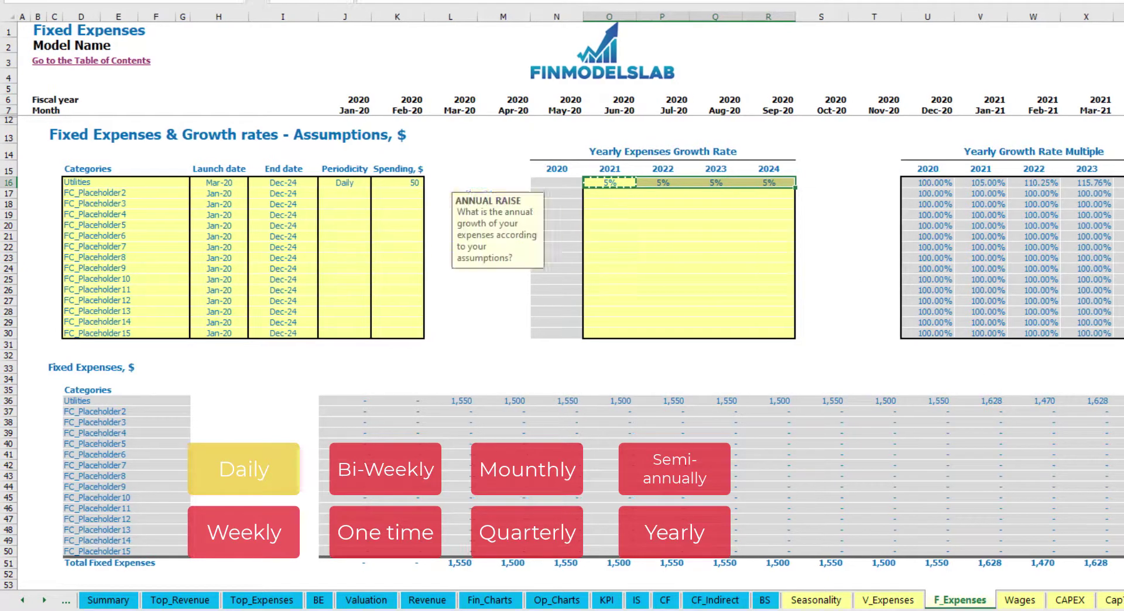
pyautogui.hscroll(7, 562, 293)
pyautogui.hscroll(-13, 562, 293)
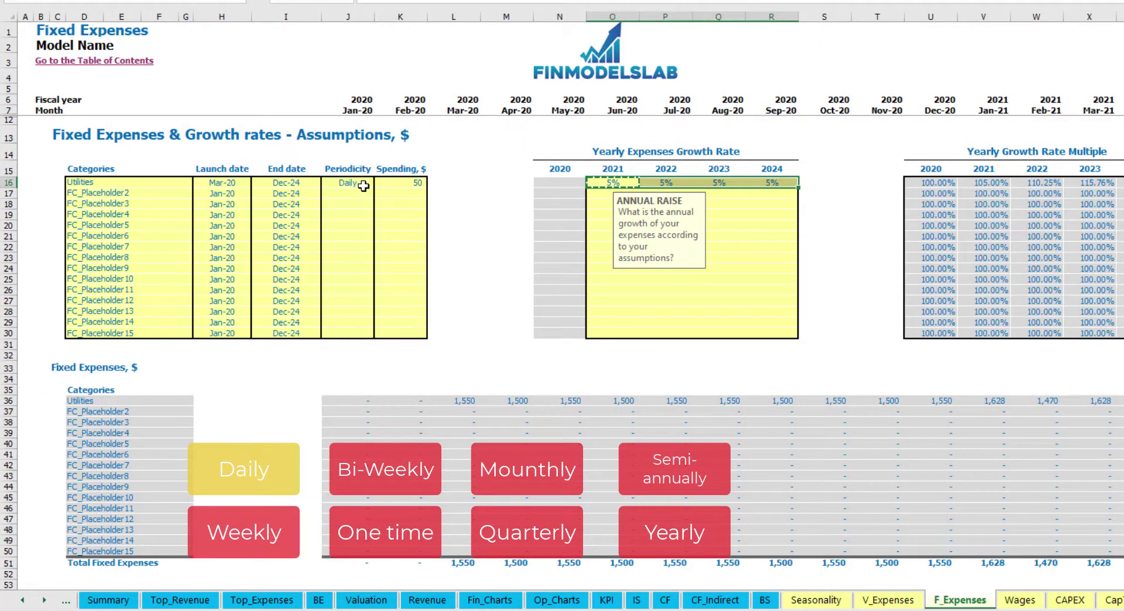
# - Rename the second fixed expense category as Advertising
pyautogui.click(140, 190)
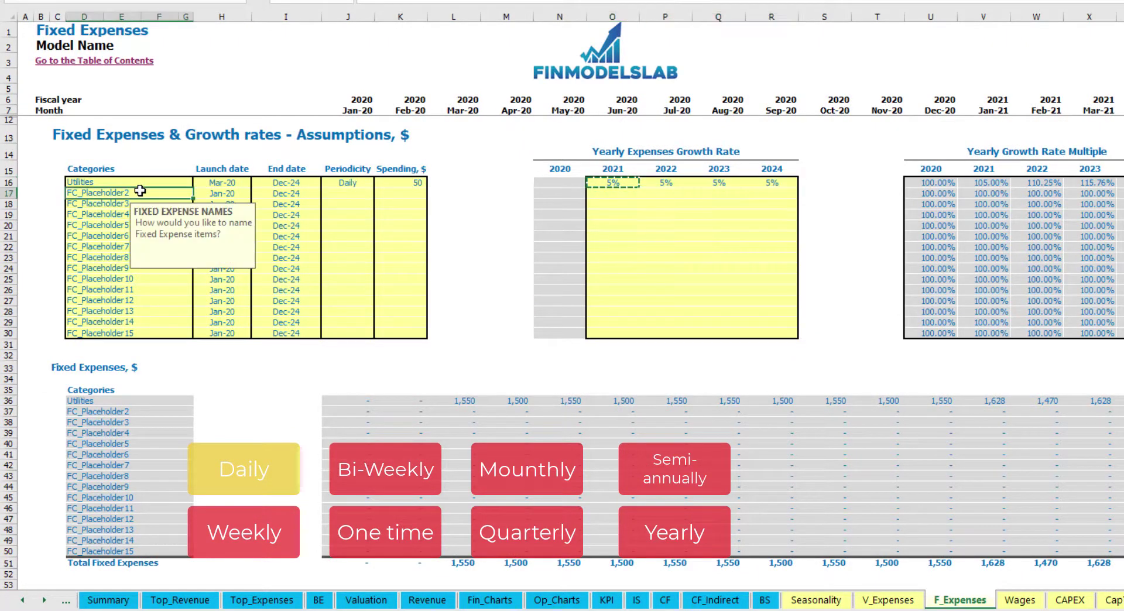
pyautogui.write('Advertising')
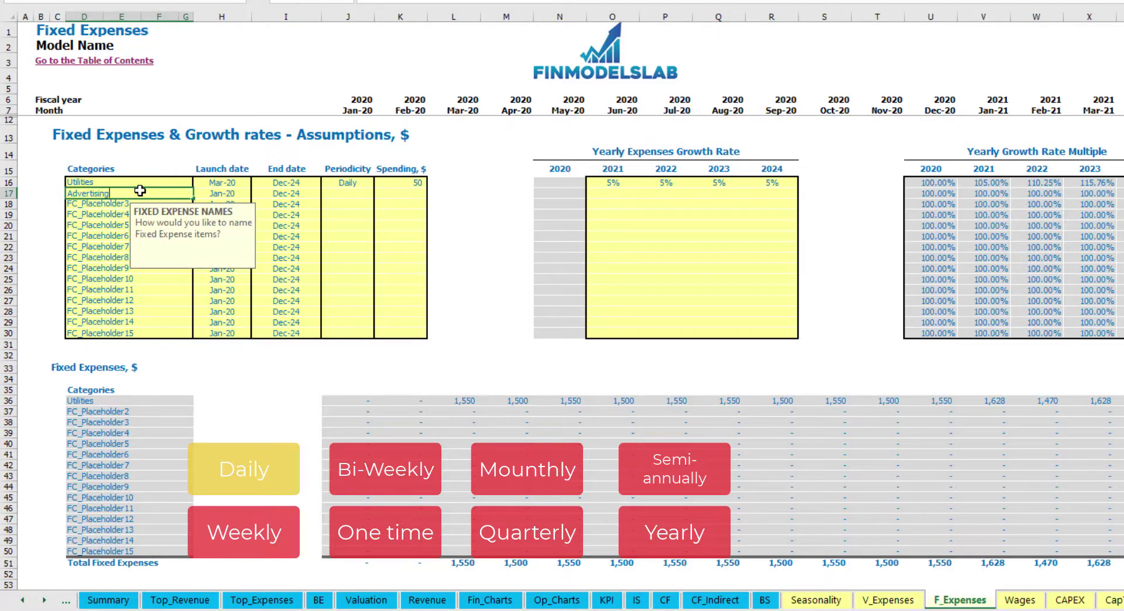
pyautogui.press('Return')
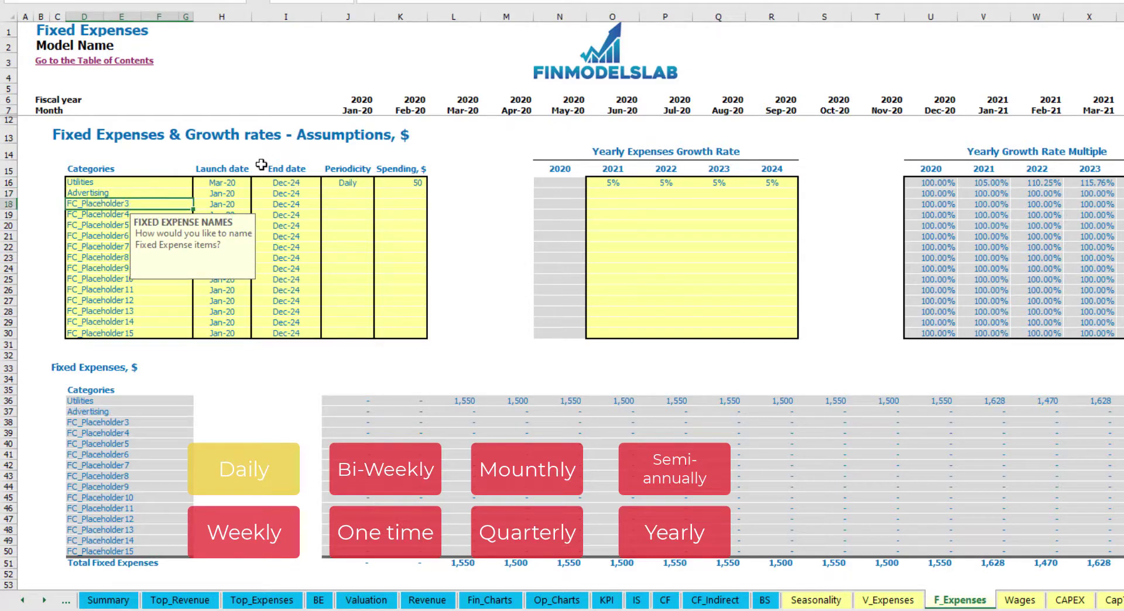
# - Set Advertising's launch date to Mar-20 and its end date to Aug-24
pyautogui.click(234, 194)
pyautogui.click(256, 194)
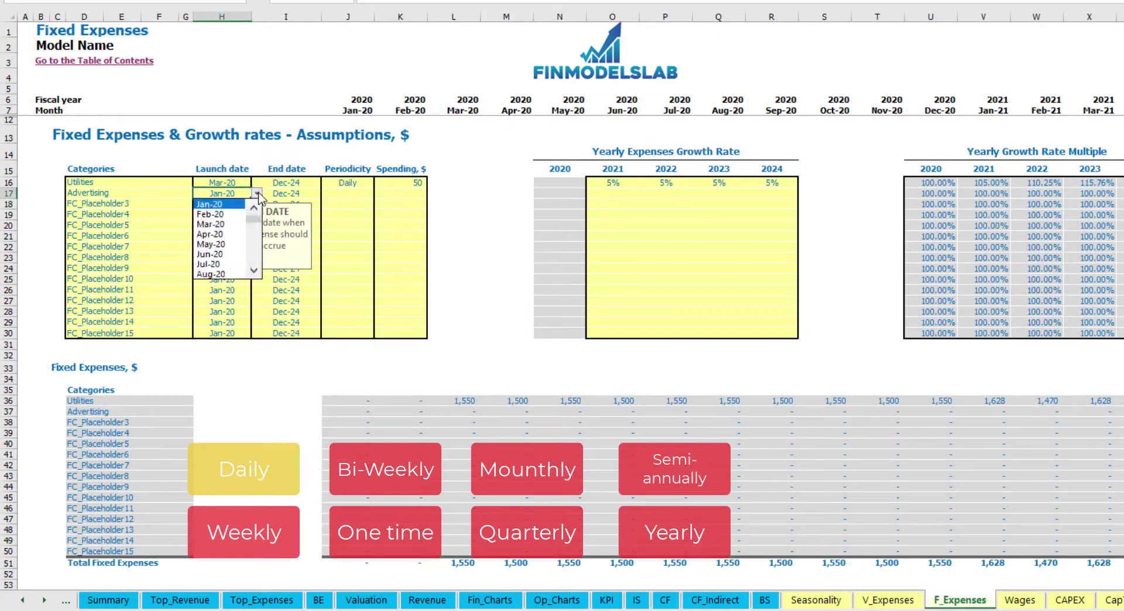
pyautogui.click(229, 221)
pyautogui.click(296, 193)
pyautogui.click(326, 193)
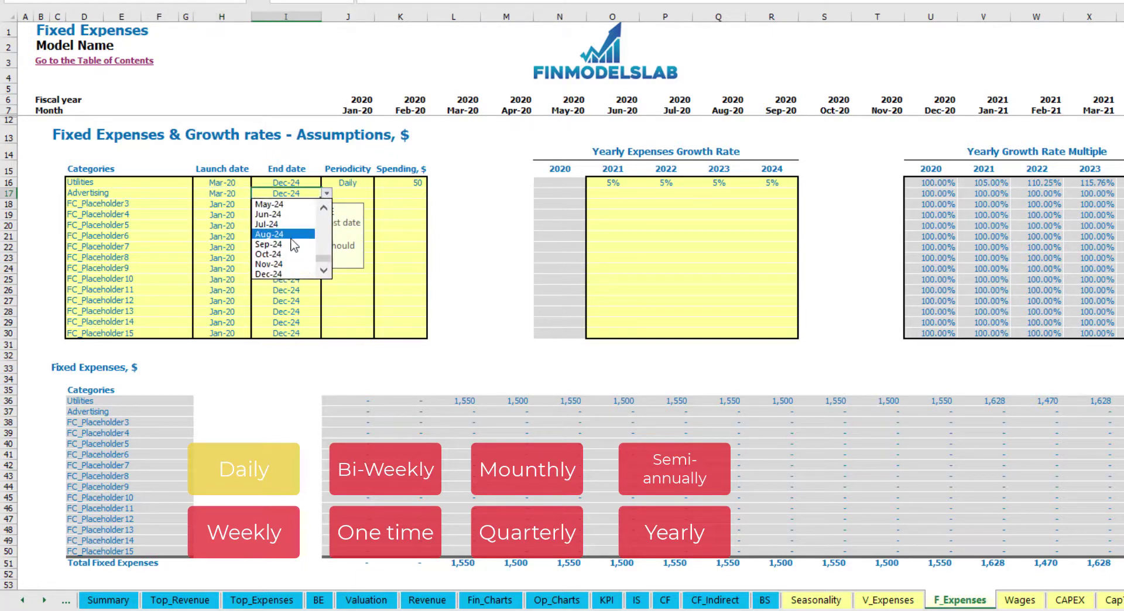
pyautogui.click(290, 236)
# - Set the Advertising expense's periodicity to Weekly and its spending to $100
pyautogui.click(343, 194)
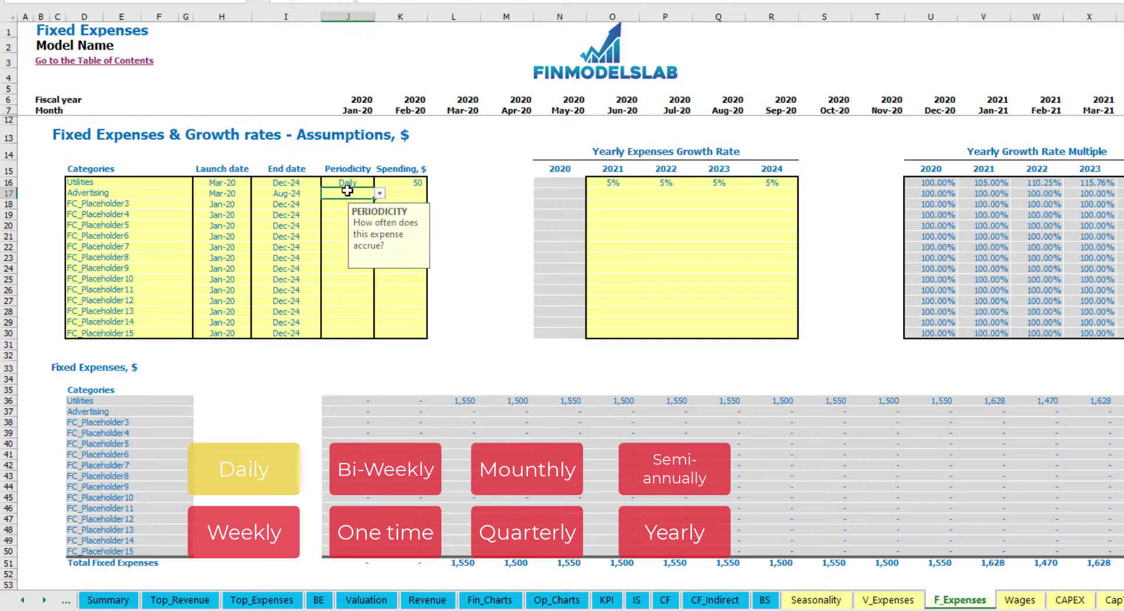
pyautogui.click(379, 194)
pyautogui.click(357, 225)
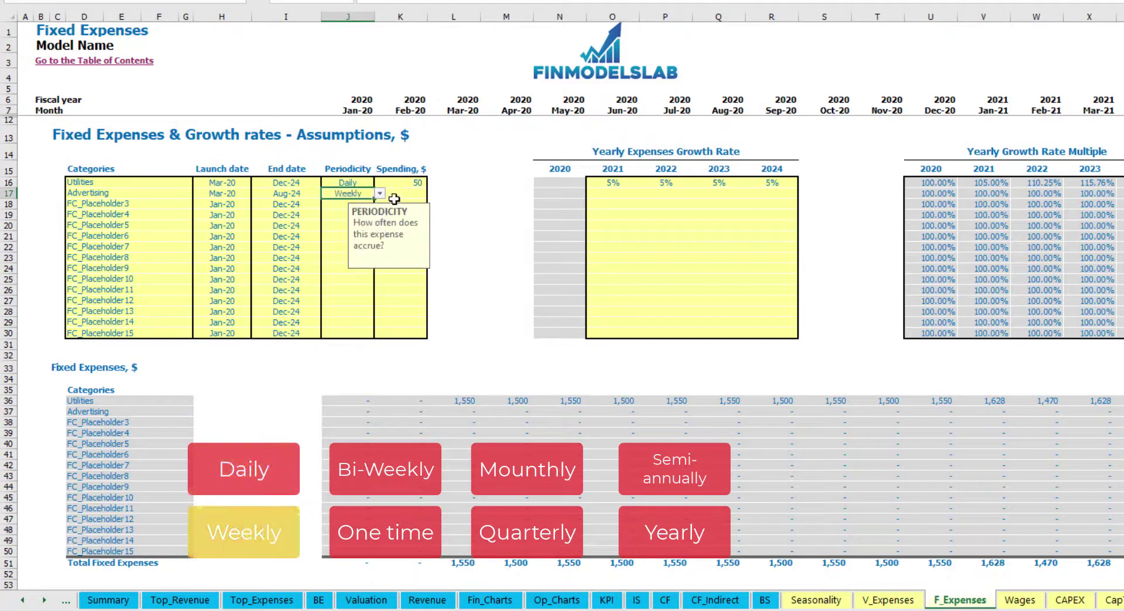
pyautogui.click(397, 196)
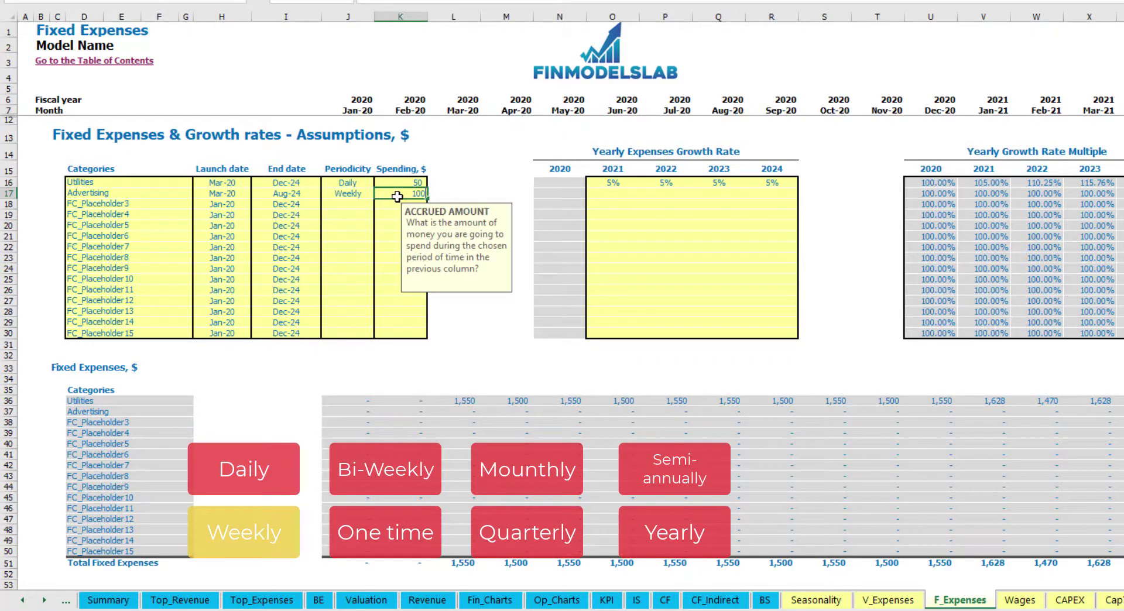
pyautogui.press('Return')
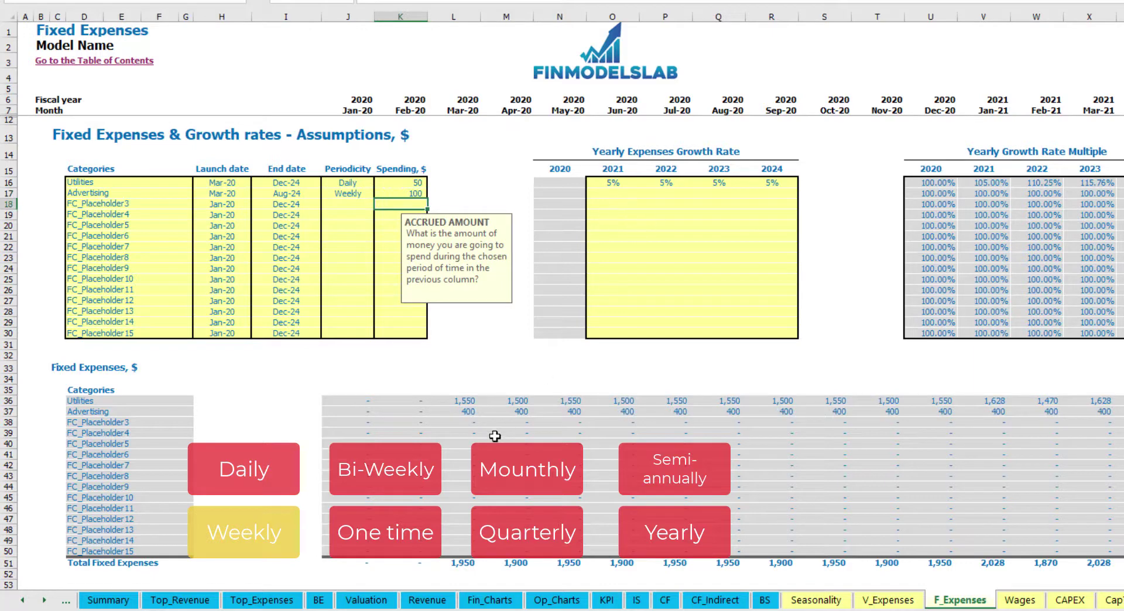
# - Check Advertising's monthly amounts along the timeline into 2024 in the Fixed Expenses table
pyautogui.click(467, 412)
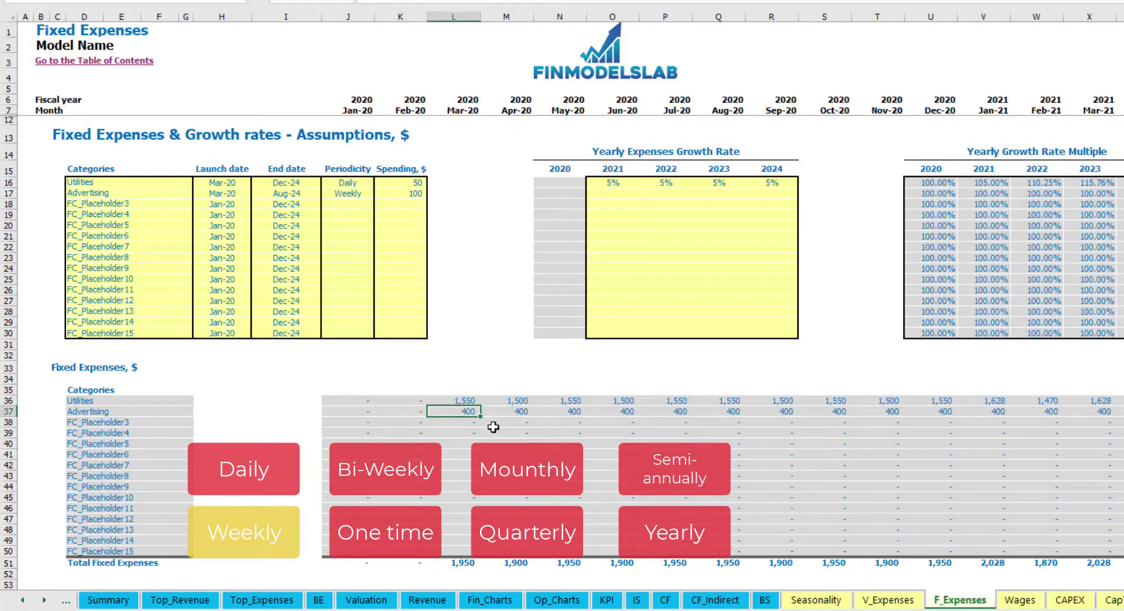
pyautogui.hscroll(15, 569, 290)
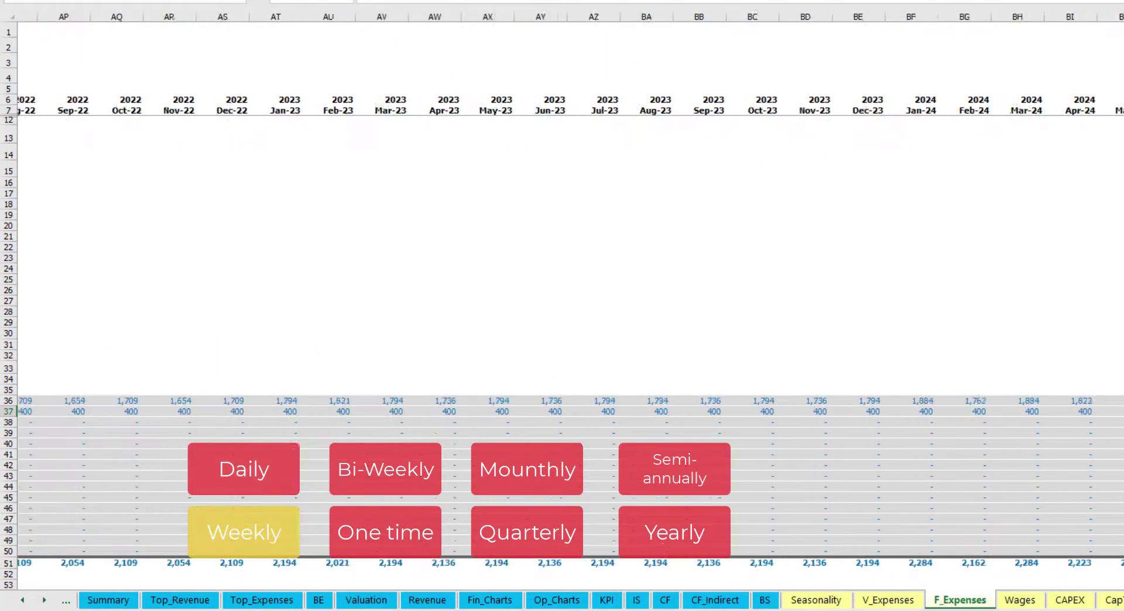
pyautogui.hscroll(2, 570, 290)
pyautogui.hotkey('ctrl', 'space')
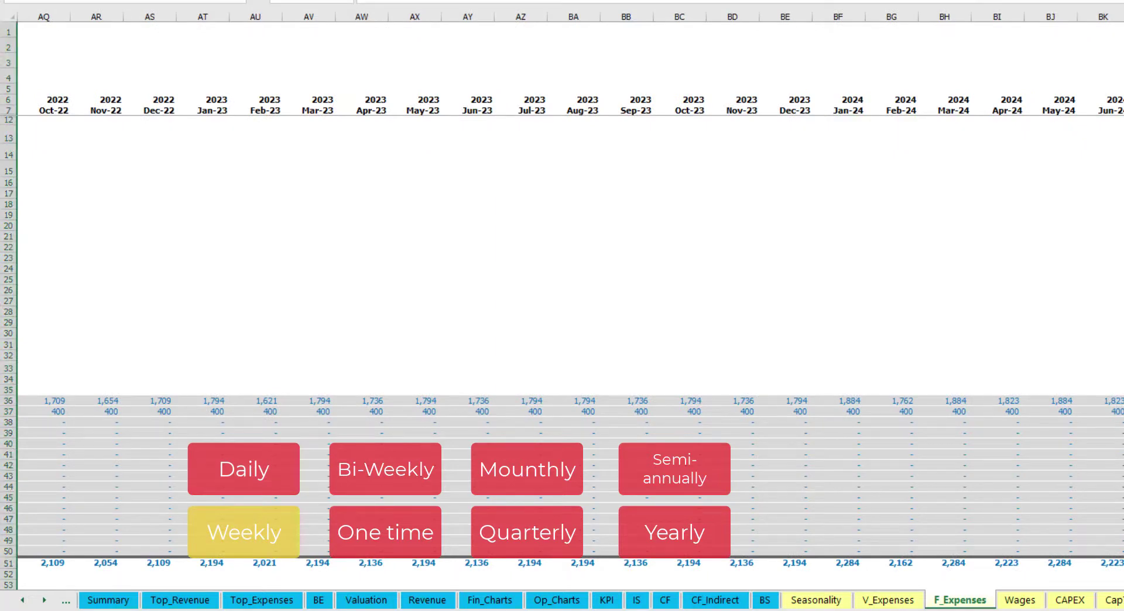
pyautogui.hotkey('shift', 'space')
pyautogui.press('Home')
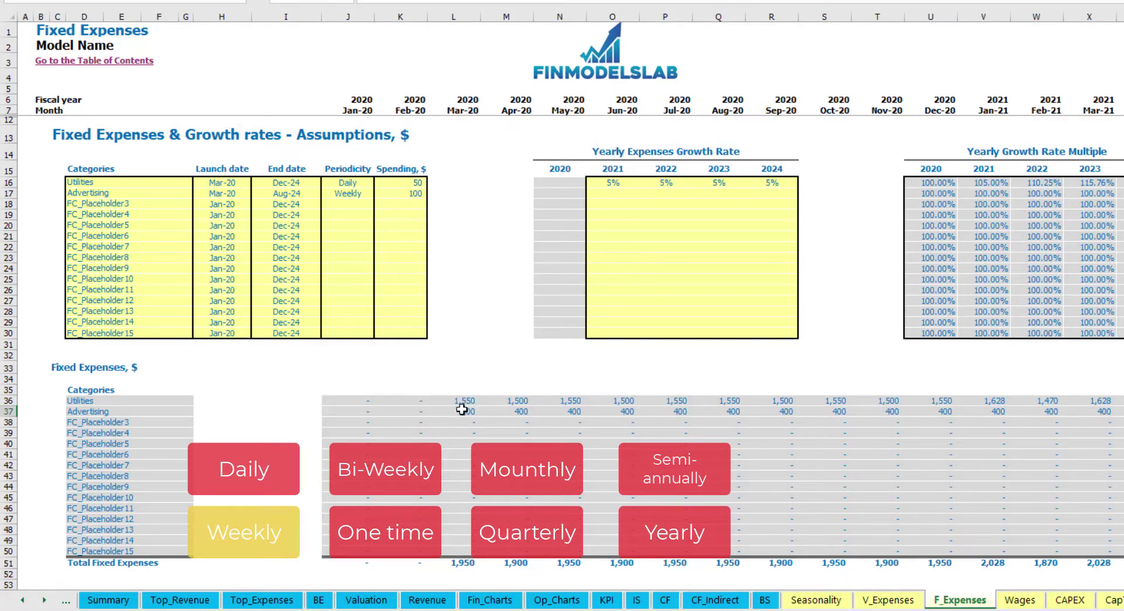
# - Switch the Advertising expense's periodicity to Bi-Weekly and set its spending to $500
pyautogui.click(352, 193)
pyautogui.click(380, 194)
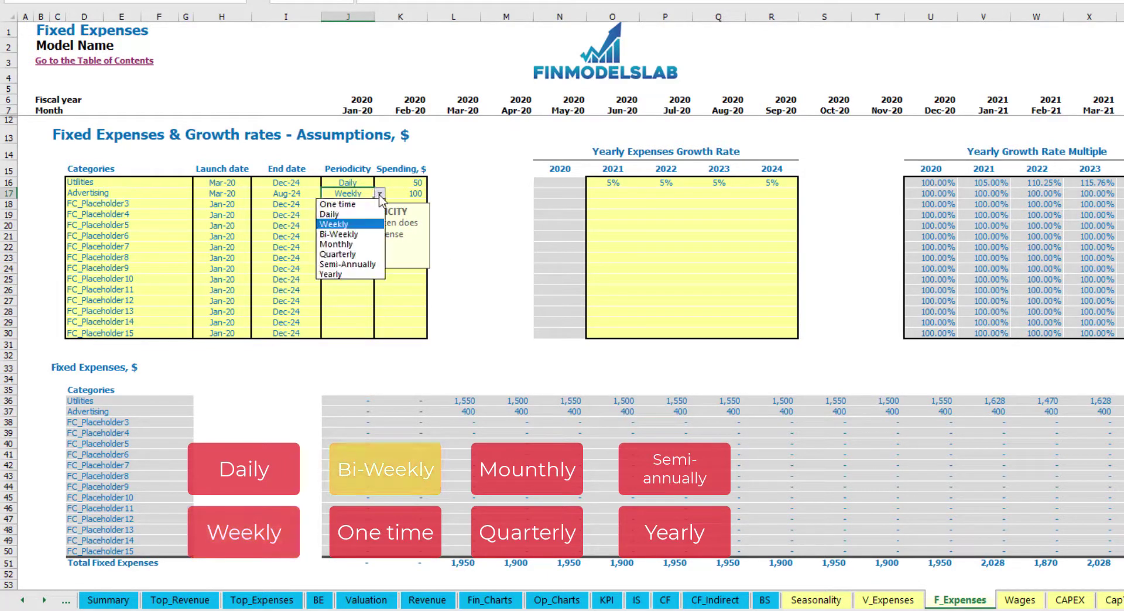
pyautogui.click(362, 235)
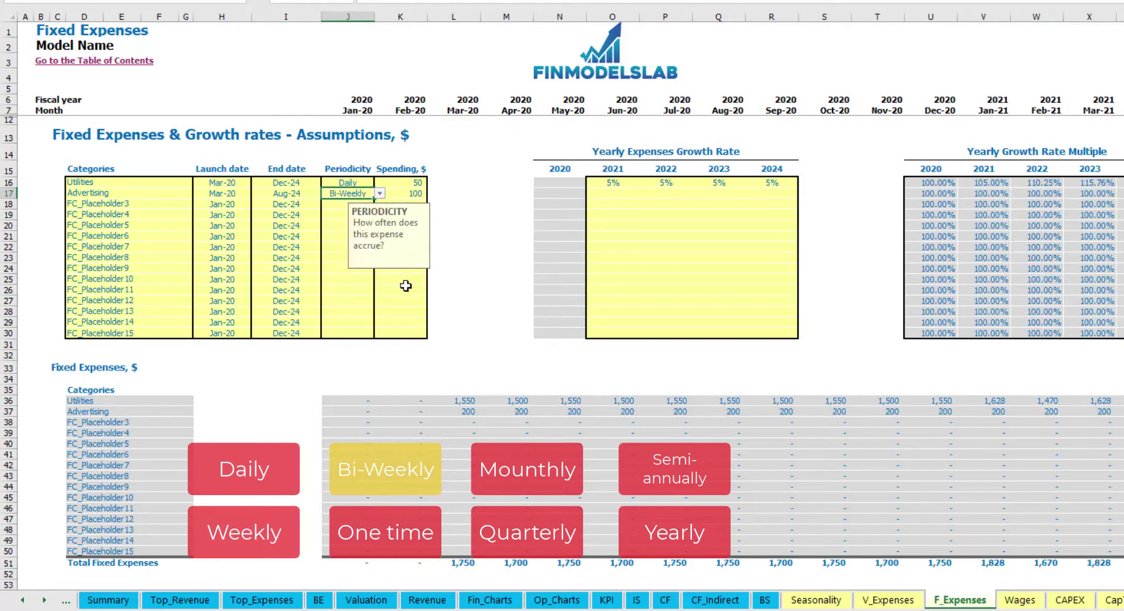
pyautogui.click(399, 193)
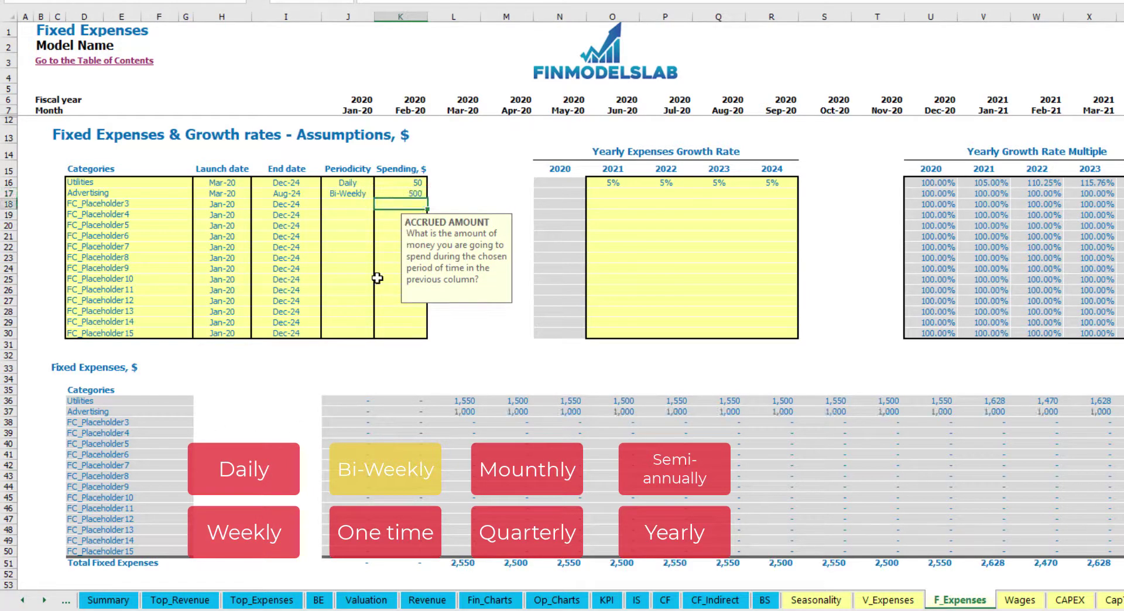
# - Set the Advertising expense's launch date to Jul-20
pyautogui.click(240, 183)
pyautogui.click(234, 193)
pyautogui.click(263, 195)
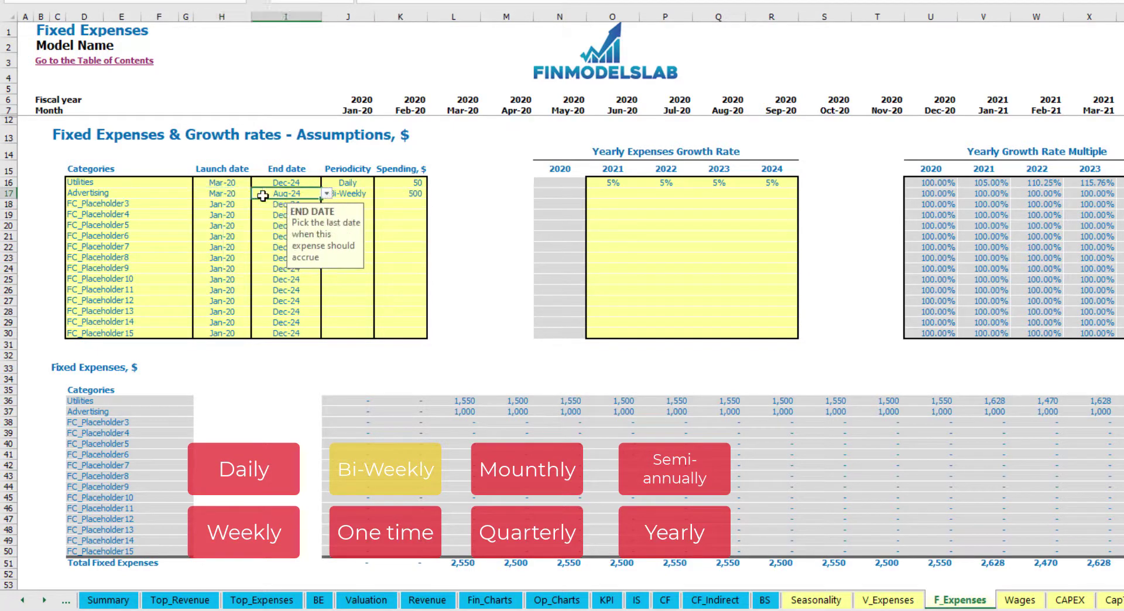
pyautogui.click(243, 194)
pyautogui.click(257, 193)
pyautogui.click(240, 244)
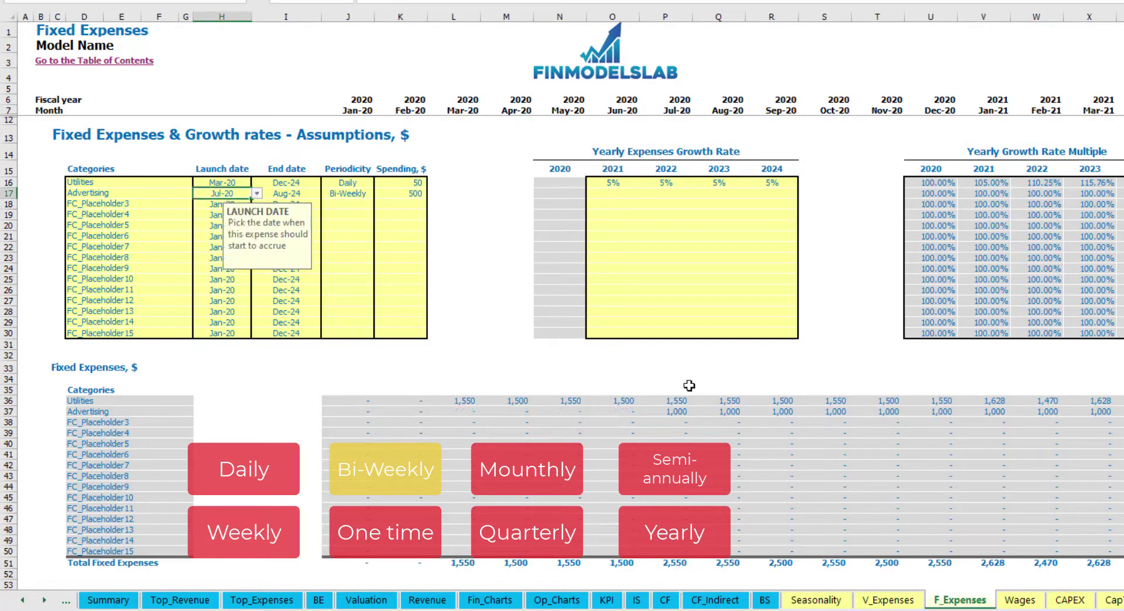
# - Examine Advertising's monthly amounts from July 2020 into 2021 in the Fixed Expenses table
pyautogui.click(687, 415)
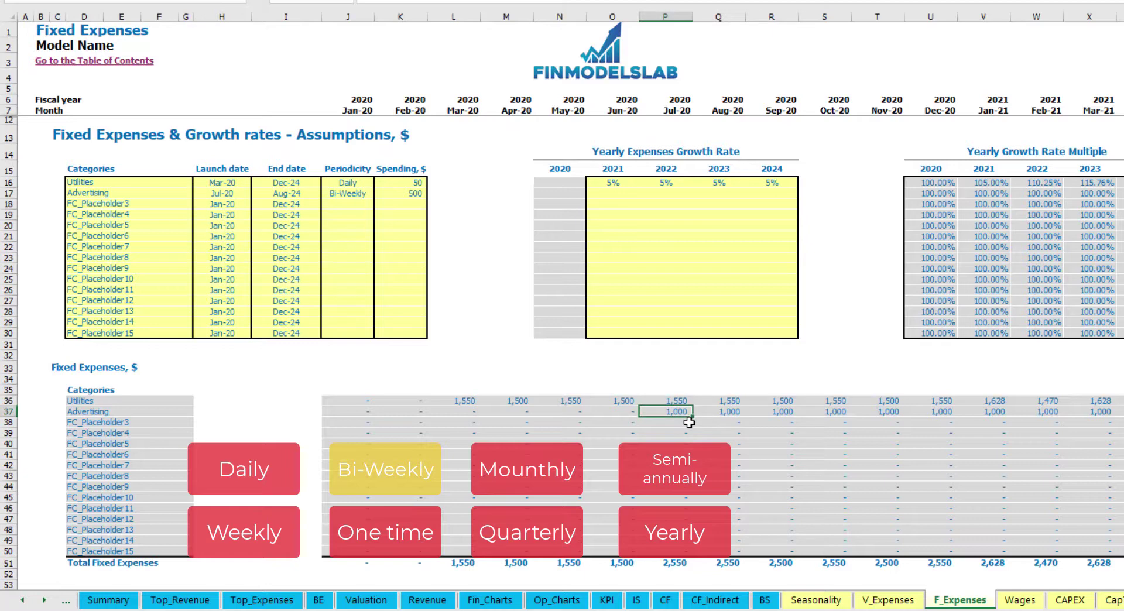
pyautogui.press('Right')
pyautogui.press('Right')
pyautogui.press('Right')
pyautogui.press('Right')
pyautogui.press('Right')
pyautogui.press('Right')
pyautogui.press('Right')
pyautogui.press('Right')
pyautogui.press('Right')
pyautogui.press('Right')
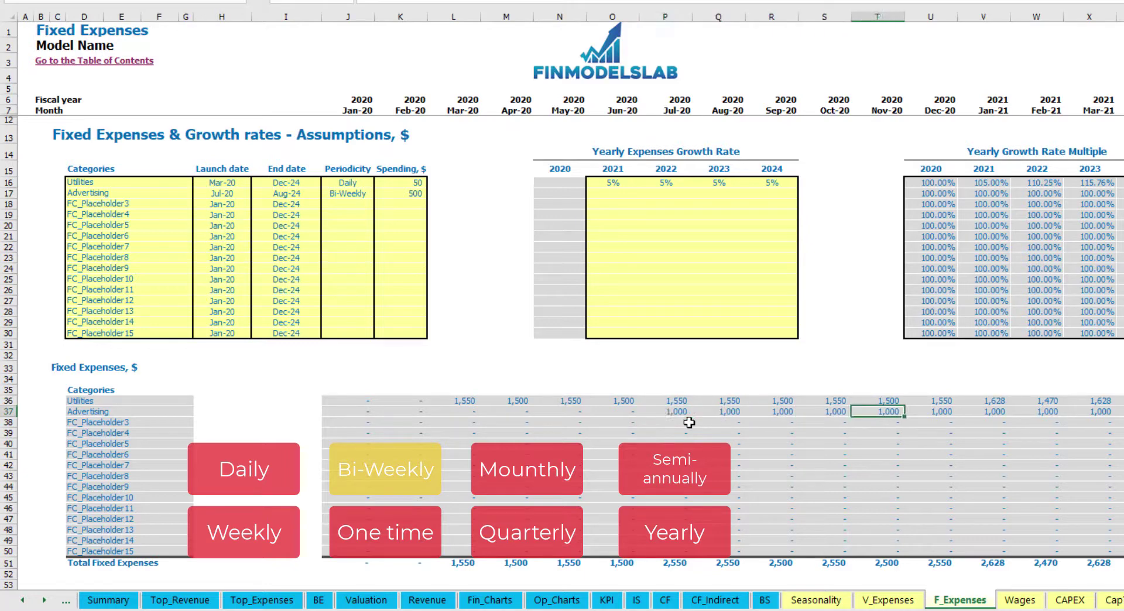
pyautogui.press('Right')
pyautogui.press('Right')
pyautogui.press('Right')
pyautogui.press('Right')
pyautogui.press('Right')
pyautogui.press('Right')
pyautogui.press('Right')
pyautogui.press('Right')
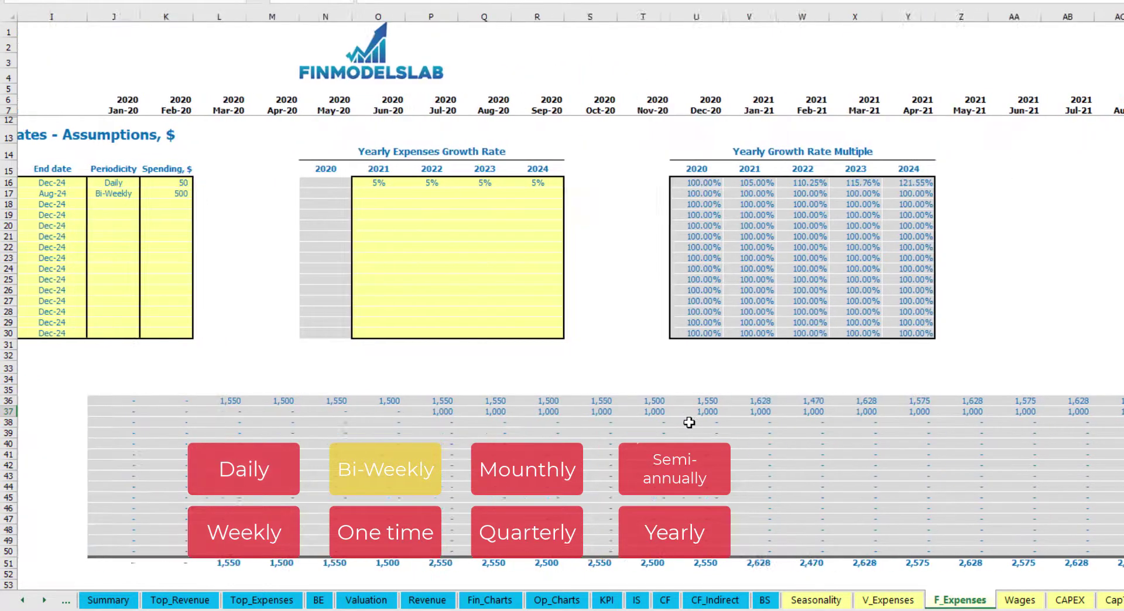
pyautogui.press('Home')
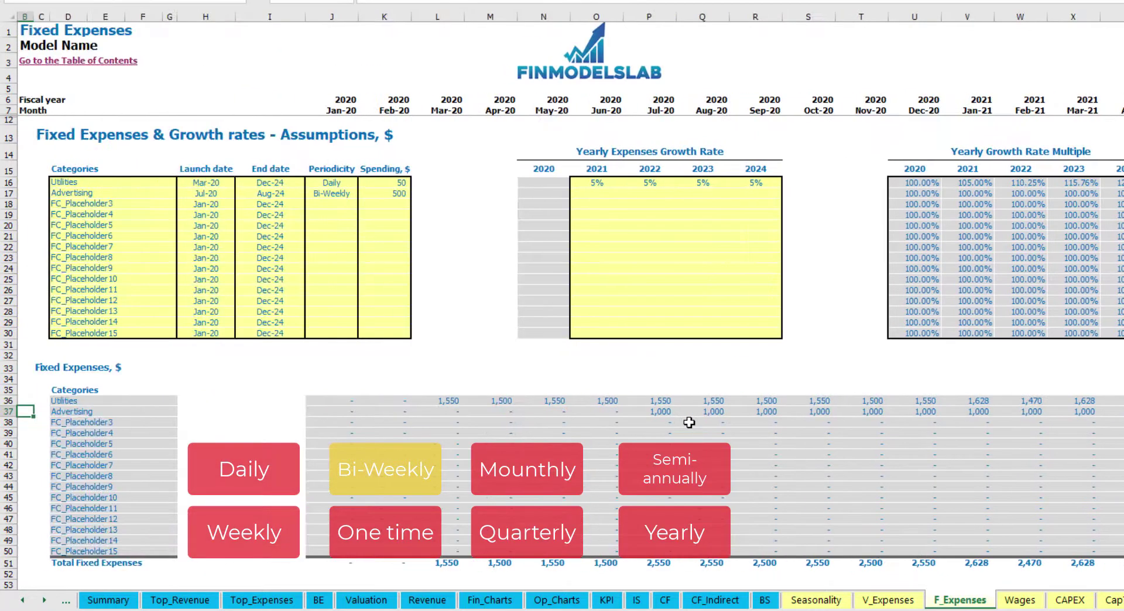
pyautogui.click(651, 413)
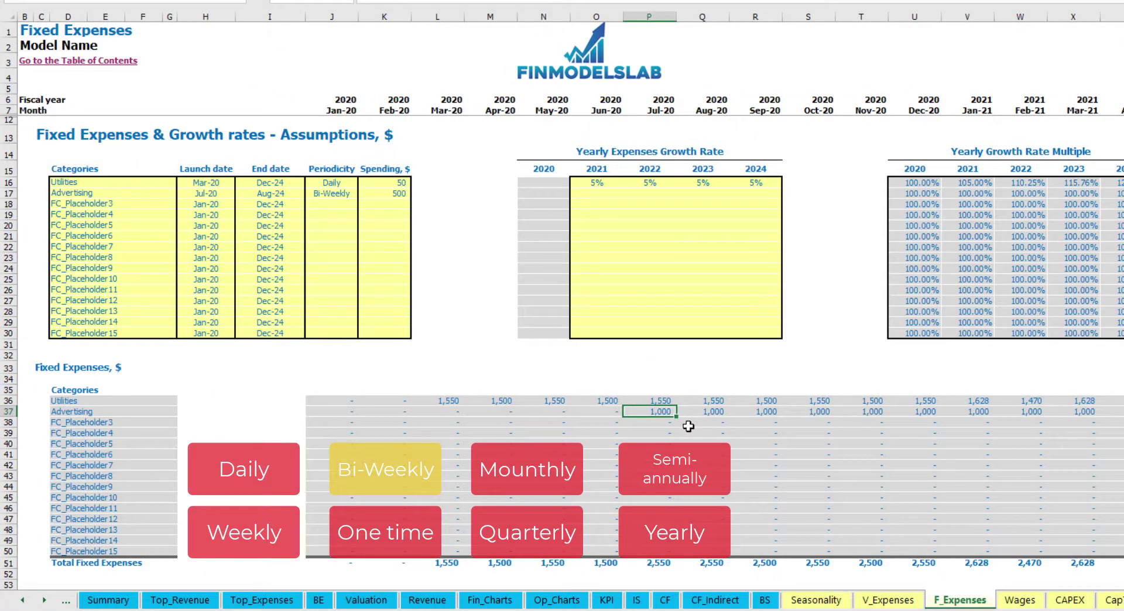
# - Set the Advertising expense's yearly growth rate to 3% for each year from 2021 through 2024
pyautogui.click(596, 196)
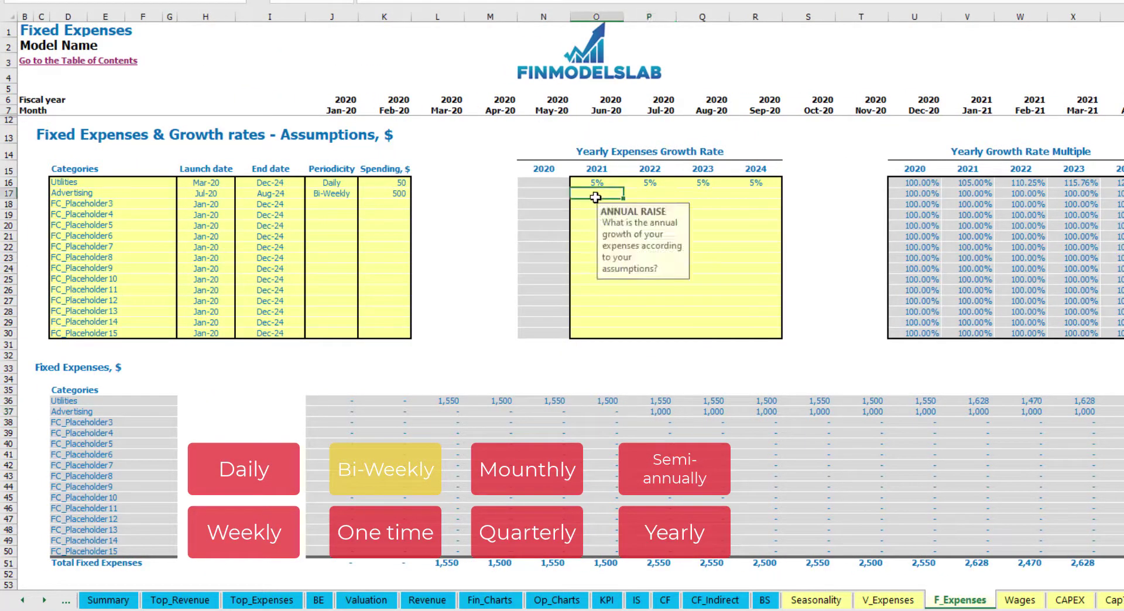
pyautogui.write('3%')
pyautogui.hotkey('ctrl', 'Return')
pyautogui.hotkey('ctrl', 'c')
pyautogui.press('Right')
pyautogui.hotkey('shift', 'Right')
pyautogui.hotkey('shift', 'Right')
pyautogui.hotkey('ctrl', 'v')
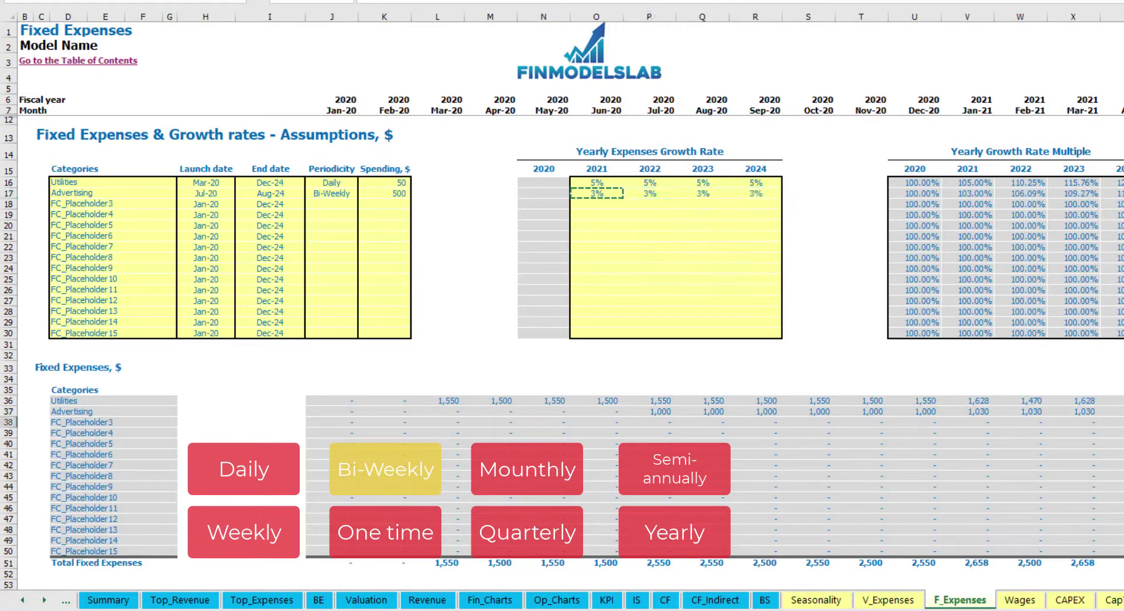
# - Check how the yearly growth rate carries into Advertising's monthly amounts from January 2021 into 2024
pyautogui.click(997, 412)
pyautogui.click(967, 410)
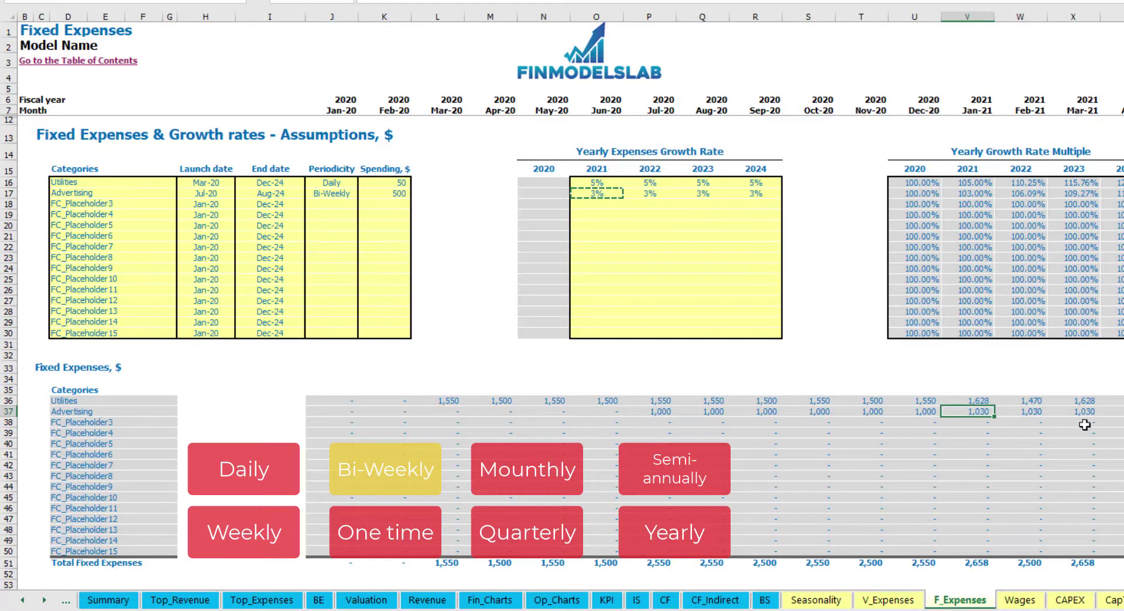
pyautogui.hscroll(10, 562, 293)
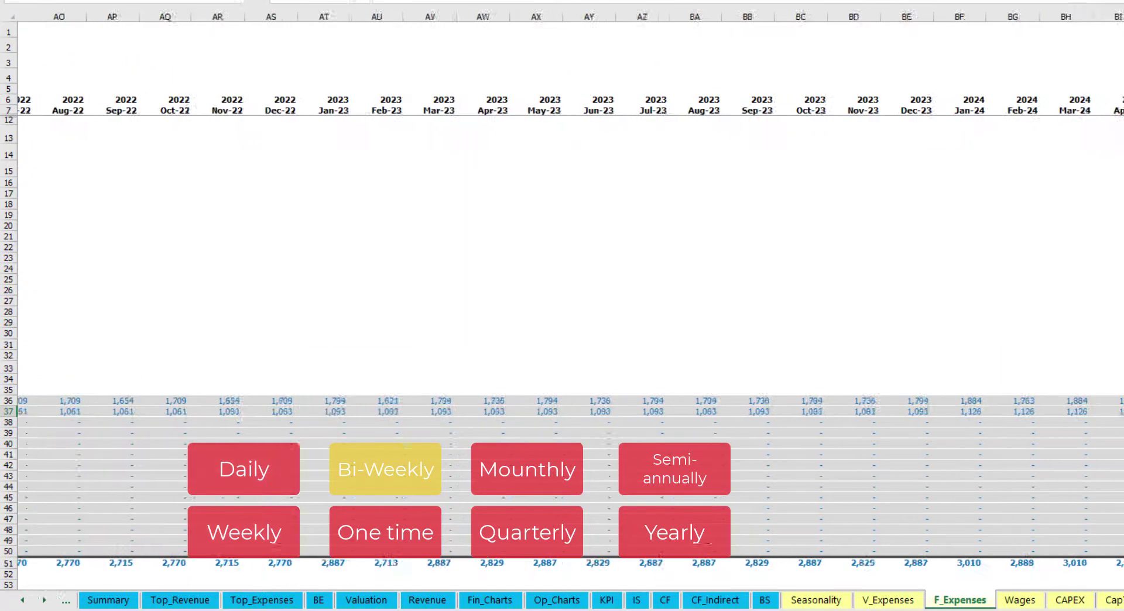
pyautogui.hotkey('ctrl', 'space')
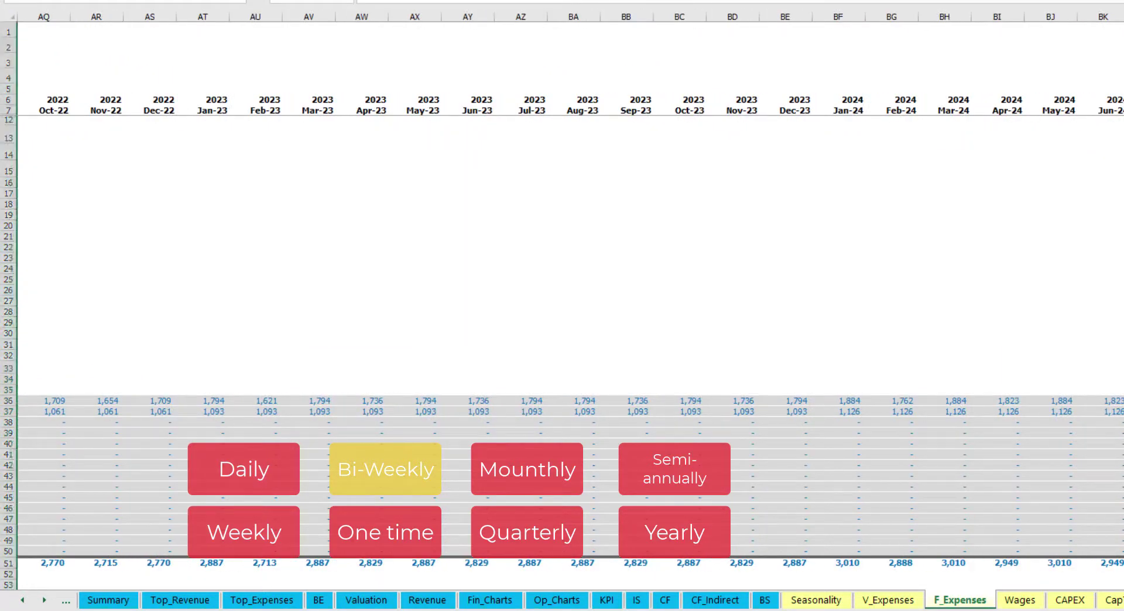
pyautogui.hscroll(-10, 260, 265)
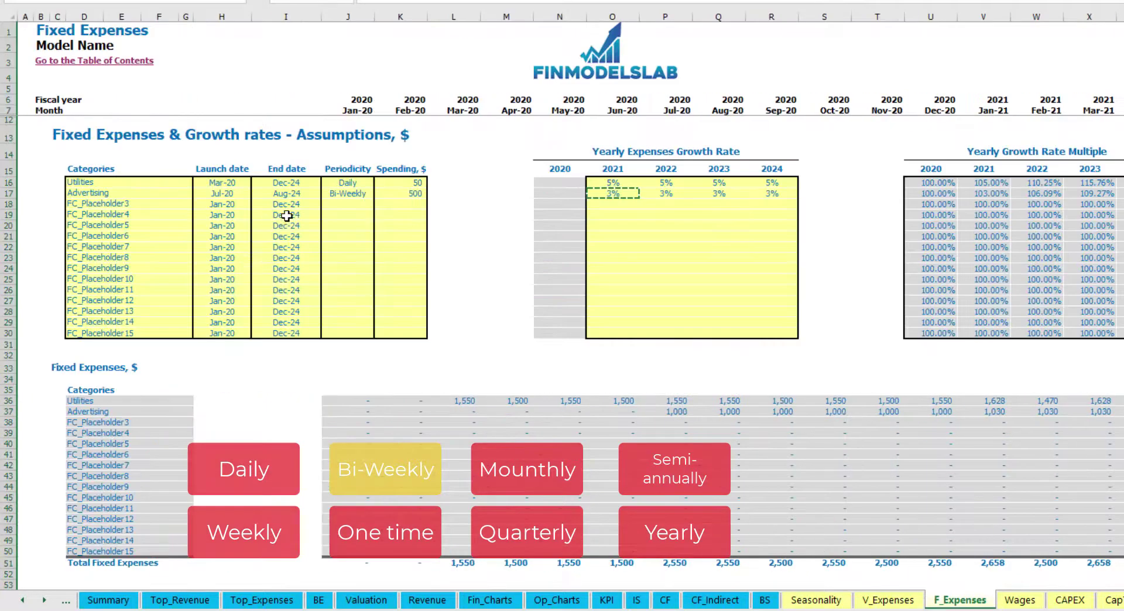
# - Rename the third fixed expense category as Office Setup and set its periodicity to One time
pyautogui.click(293, 194)
pyautogui.click(105, 204)
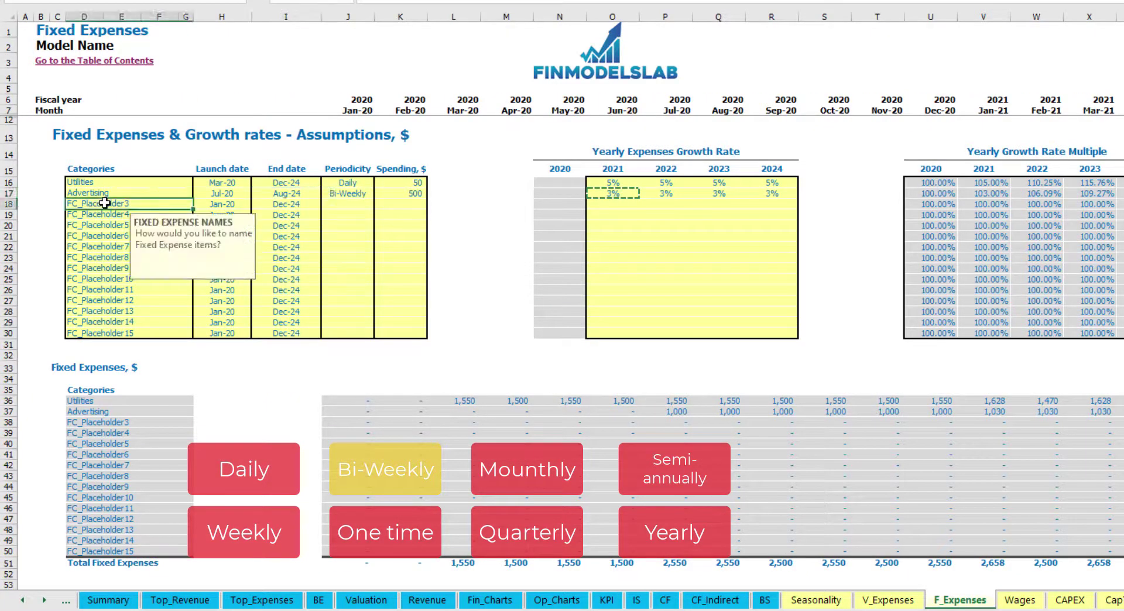
pyautogui.write('Se')
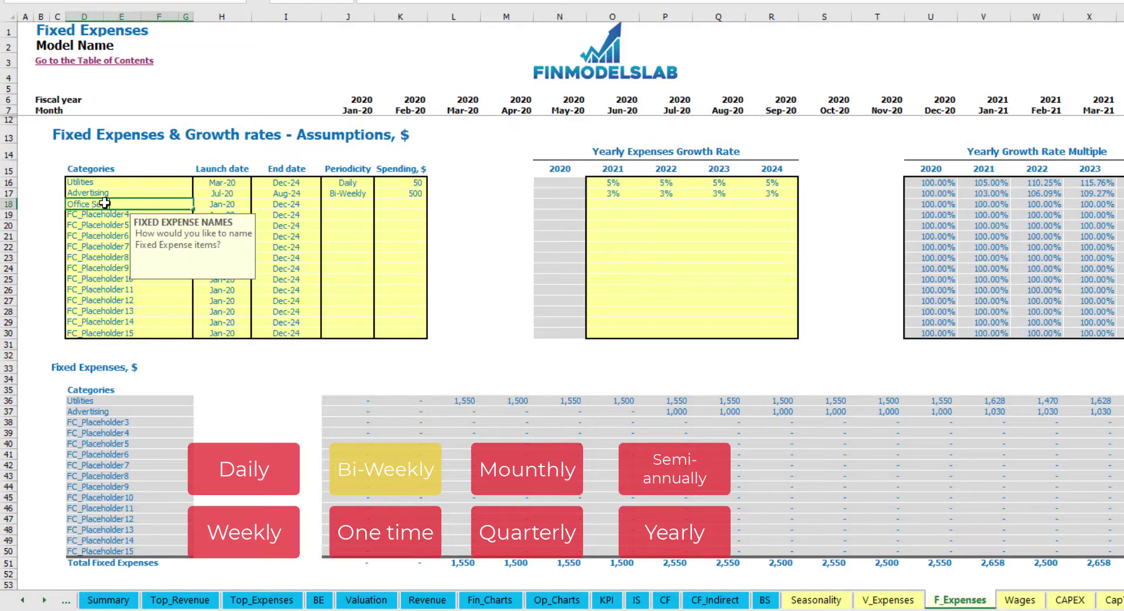
pyautogui.write('tup')
pyautogui.click(348, 205)
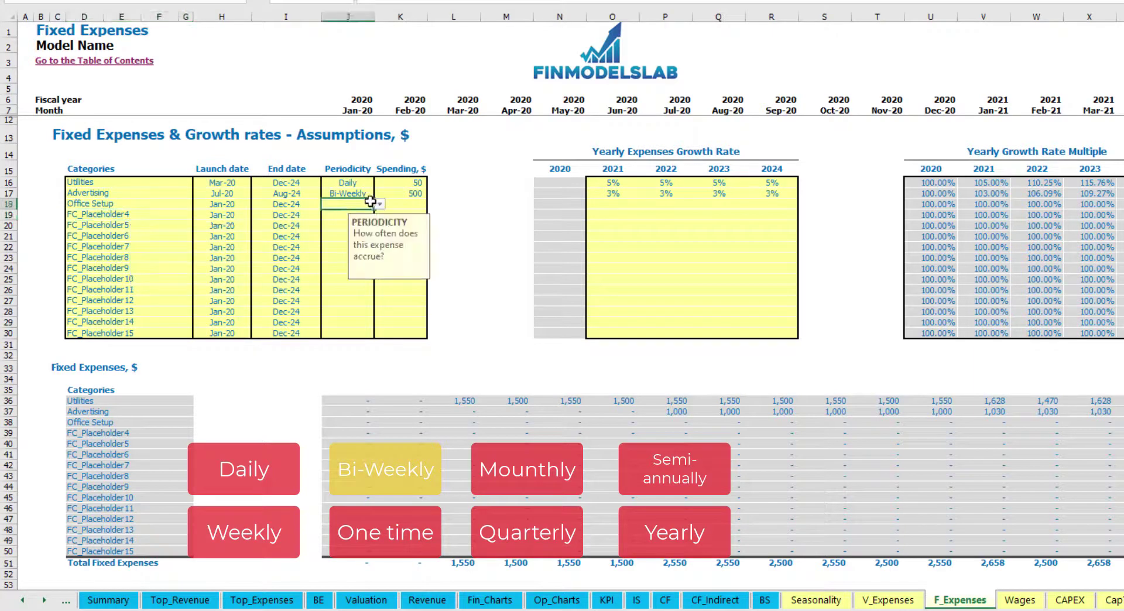
pyautogui.click(380, 204)
pyautogui.click(338, 215)
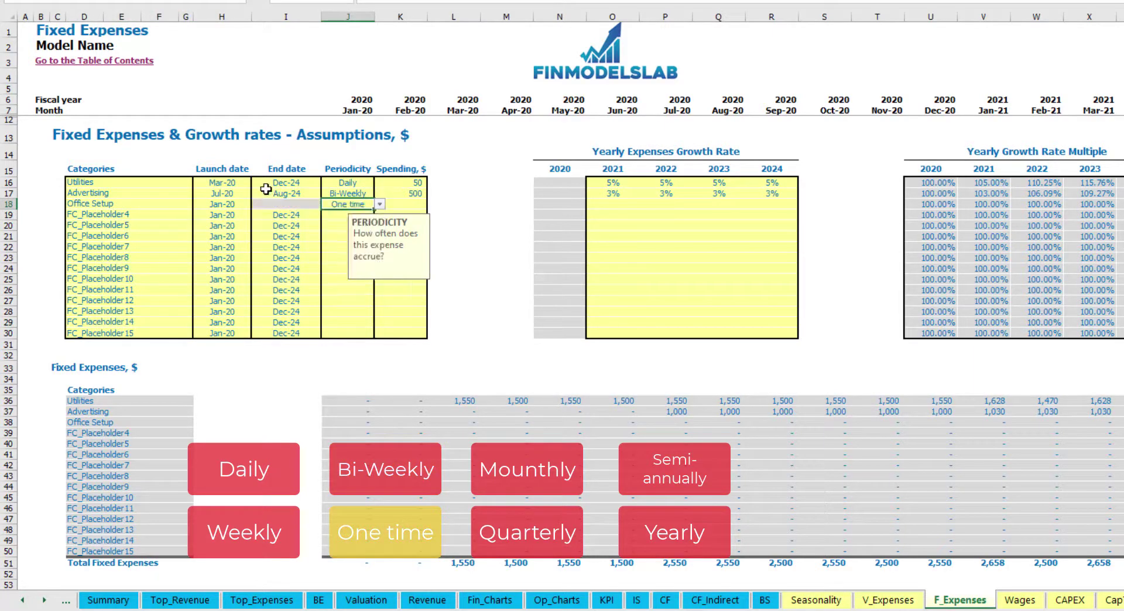
# - Set the Office Setup expense's launch date to Feb-20 and its spending to $5,000
pyautogui.click(239, 204)
pyautogui.click(257, 203)
pyautogui.click(237, 227)
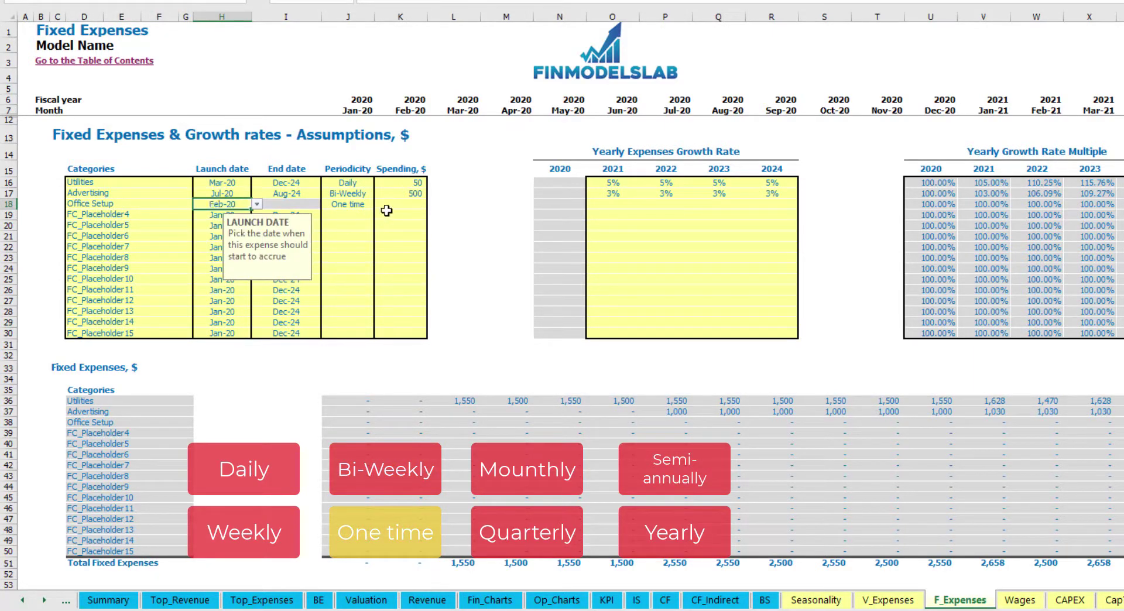
pyautogui.click(391, 204)
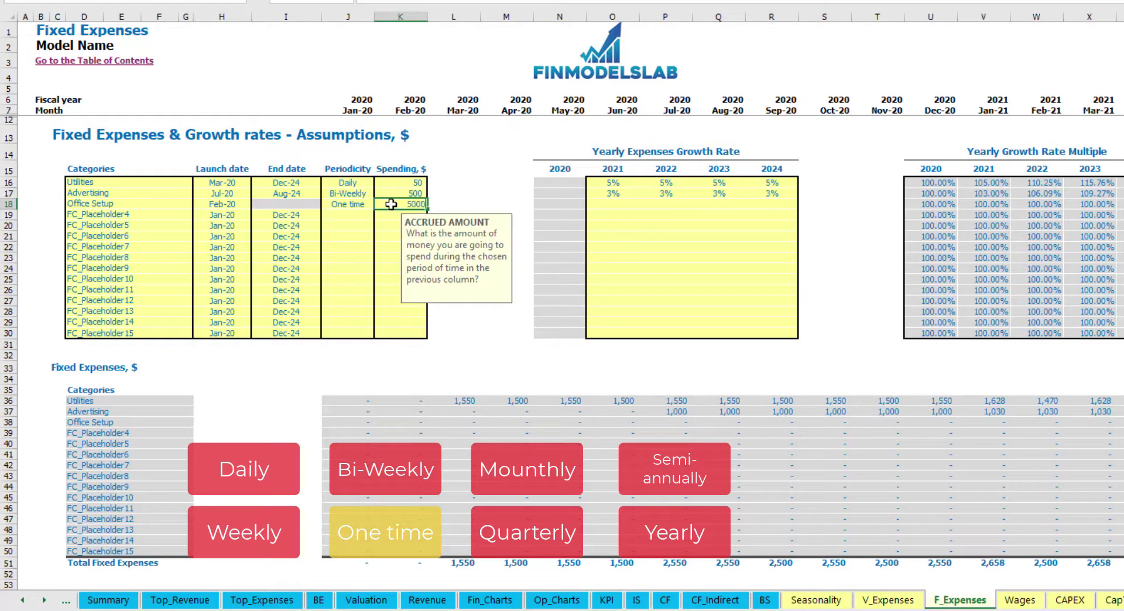
pyautogui.moveTo(614, 214); pyautogui.dragTo(754, 214)
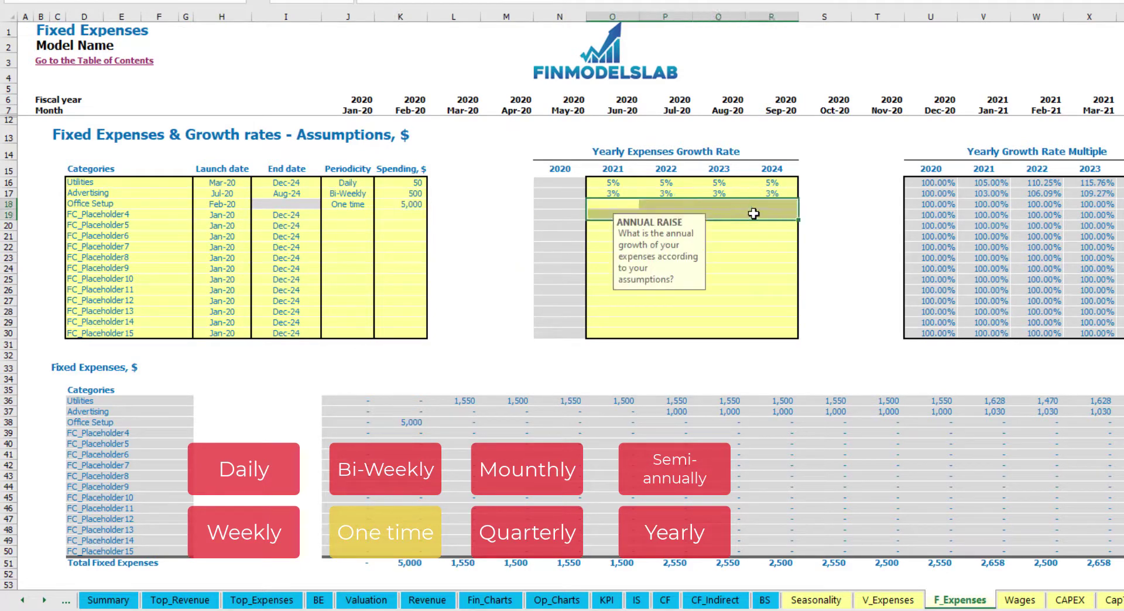
pyautogui.click(413, 423)
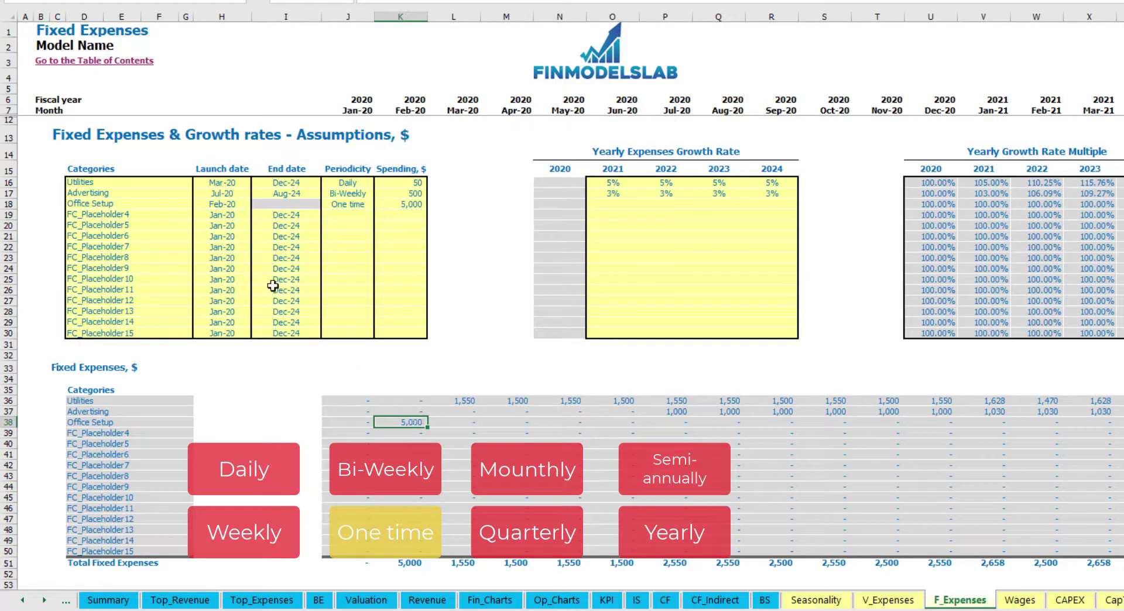
# - Rename the fourth fixed expense category, FC_Placeholder4, as Insurance
pyautogui.click(164, 219)
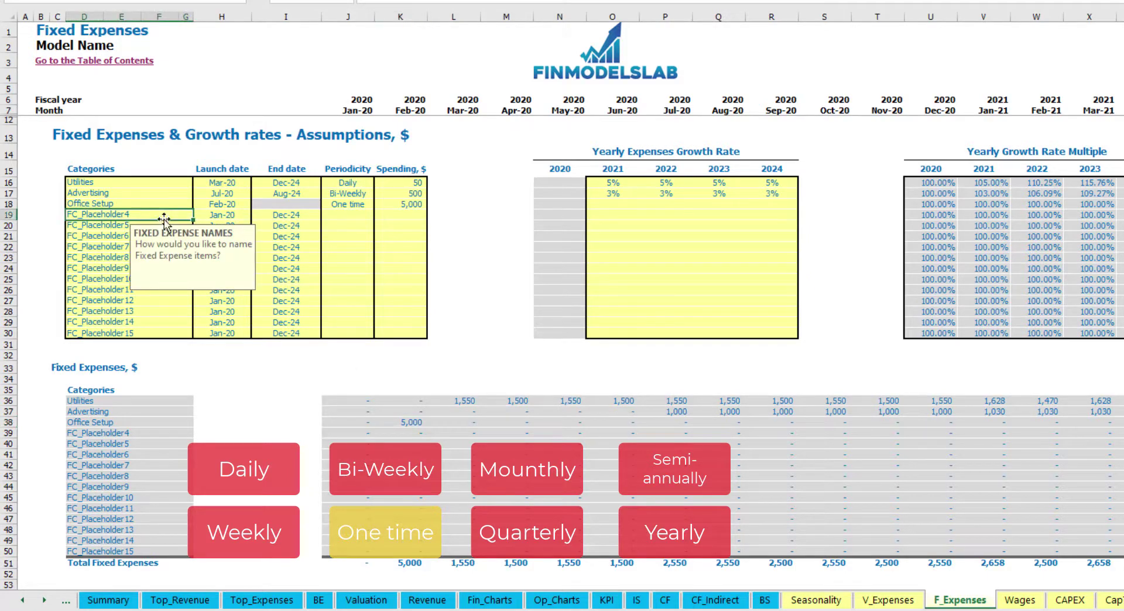
pyautogui.write('Insurance')
pyautogui.press('Return')
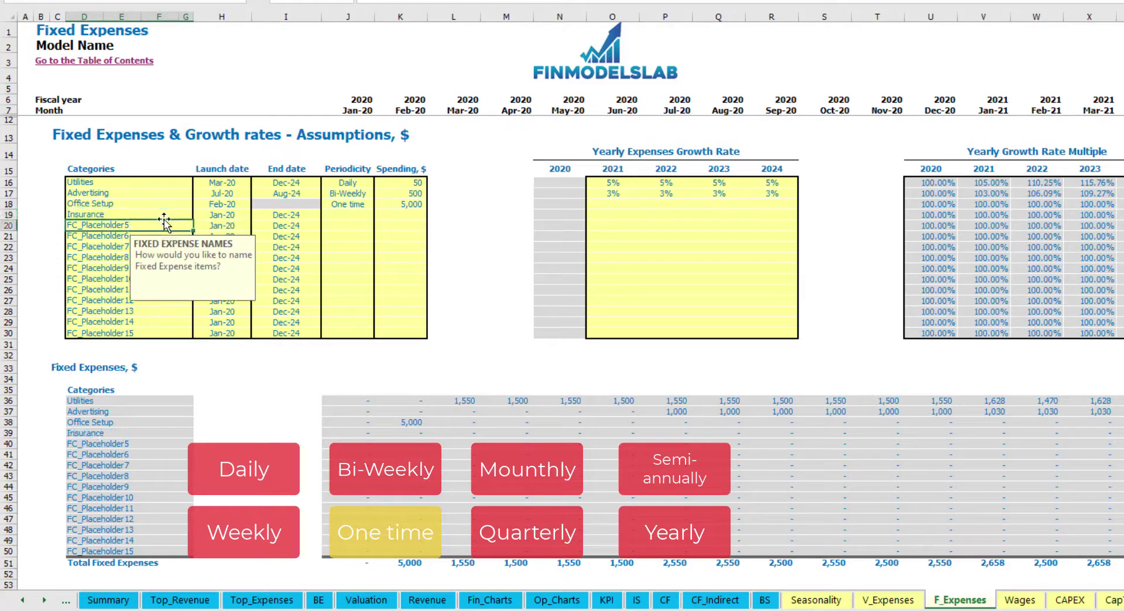
pyautogui.click(228, 218)
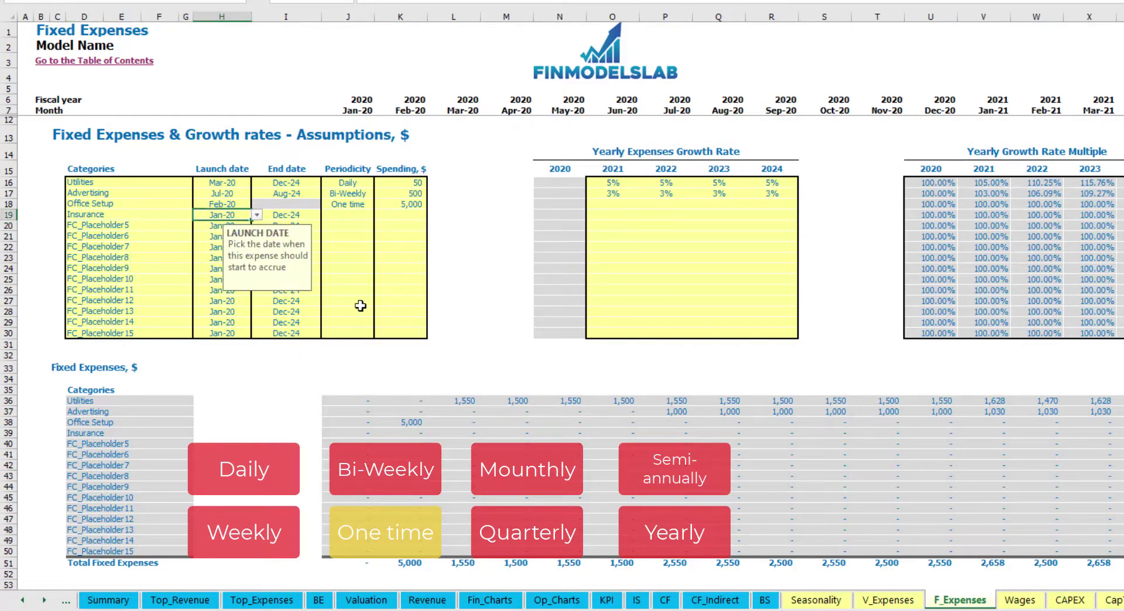
pyautogui.click(301, 214)
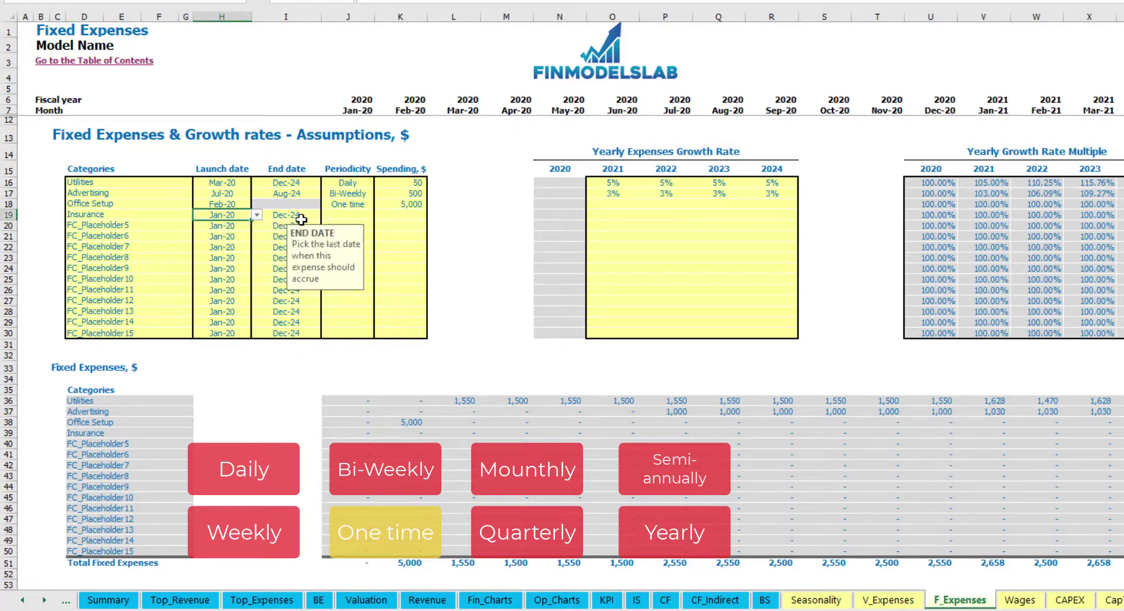
# - Set the Insurance expense's periodicity to Monthly and its spending to $1,000
pyautogui.click(357, 214)
pyautogui.click(380, 215)
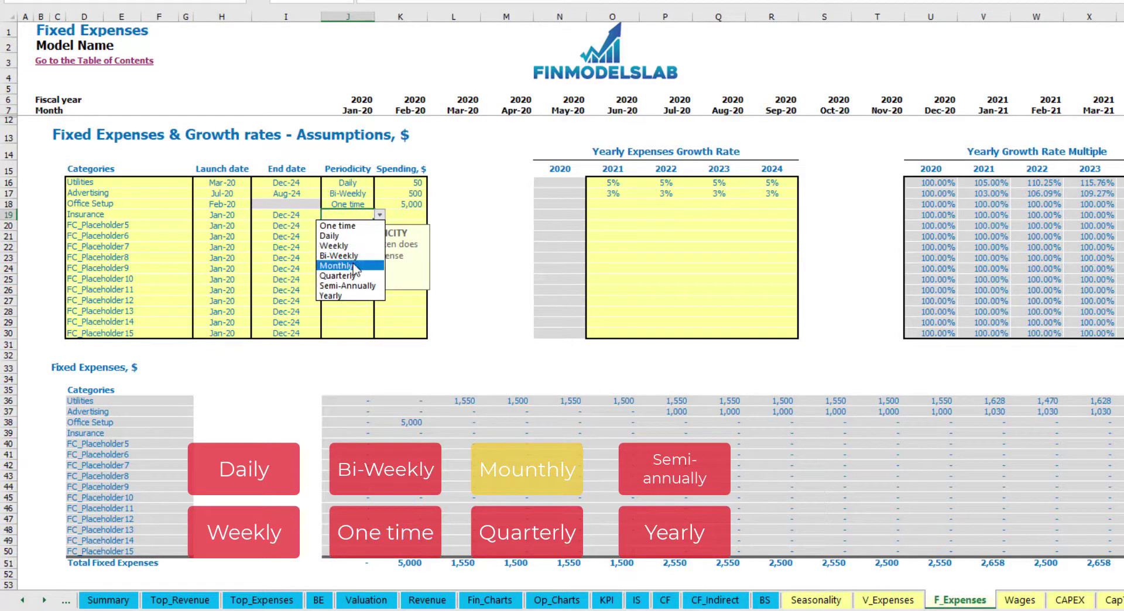
pyautogui.click(354, 265)
pyautogui.click(408, 215)
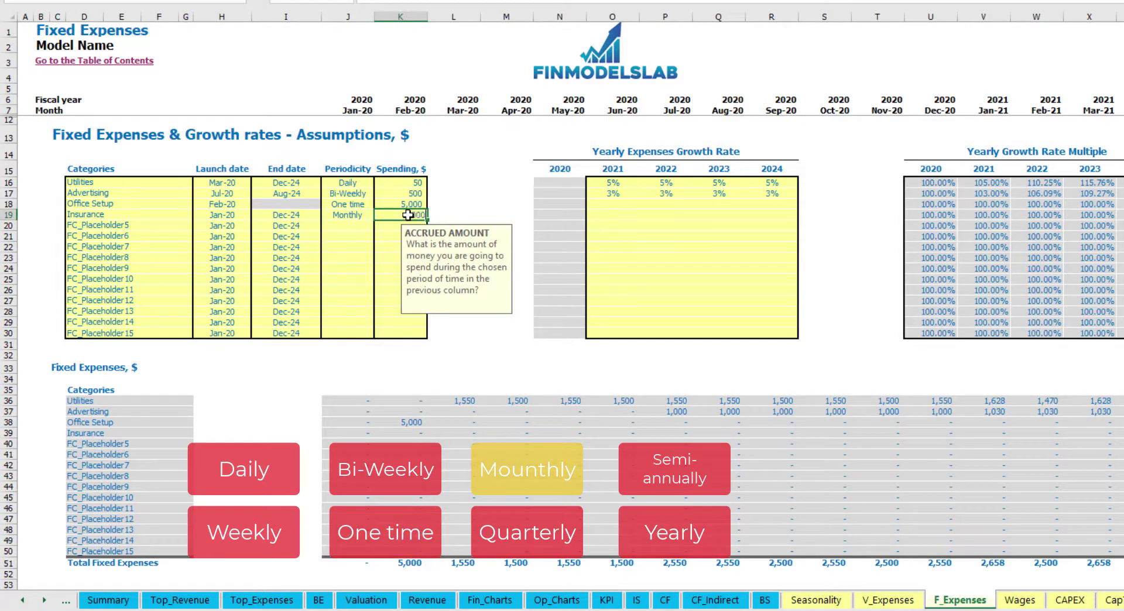
pyautogui.write('1000')
# - Set Insurance's yearly growth rates to 5% for 2021, 3% for 2022, 2% for 2023 and 1% for 2024
pyautogui.click(614, 216)
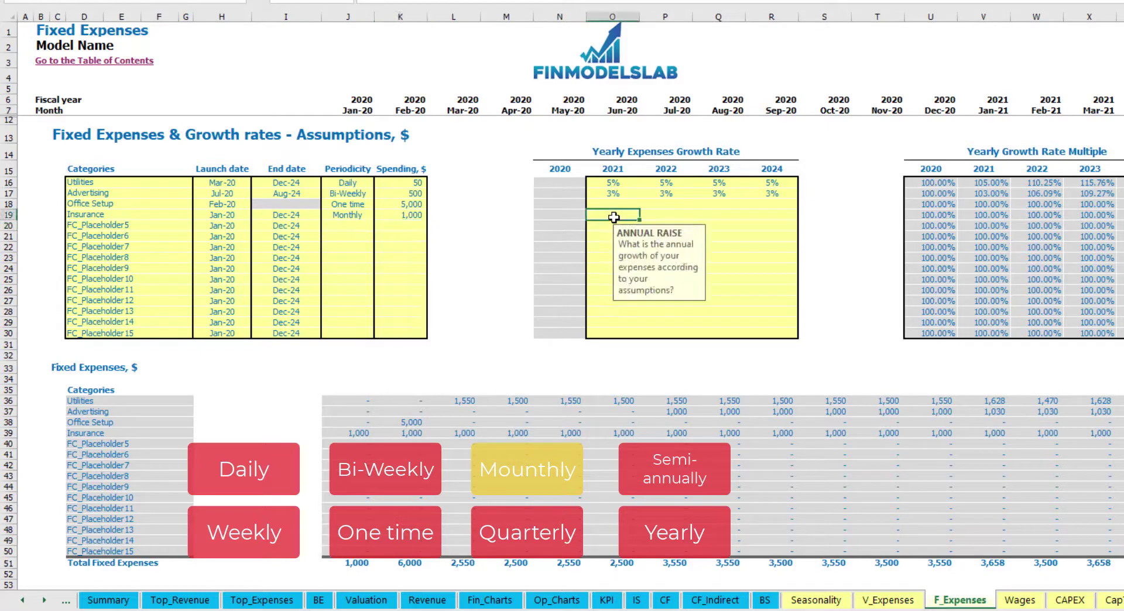
pyautogui.write('5')
pyautogui.hotkey('ctrl', 'Return')
pyautogui.press('Right')
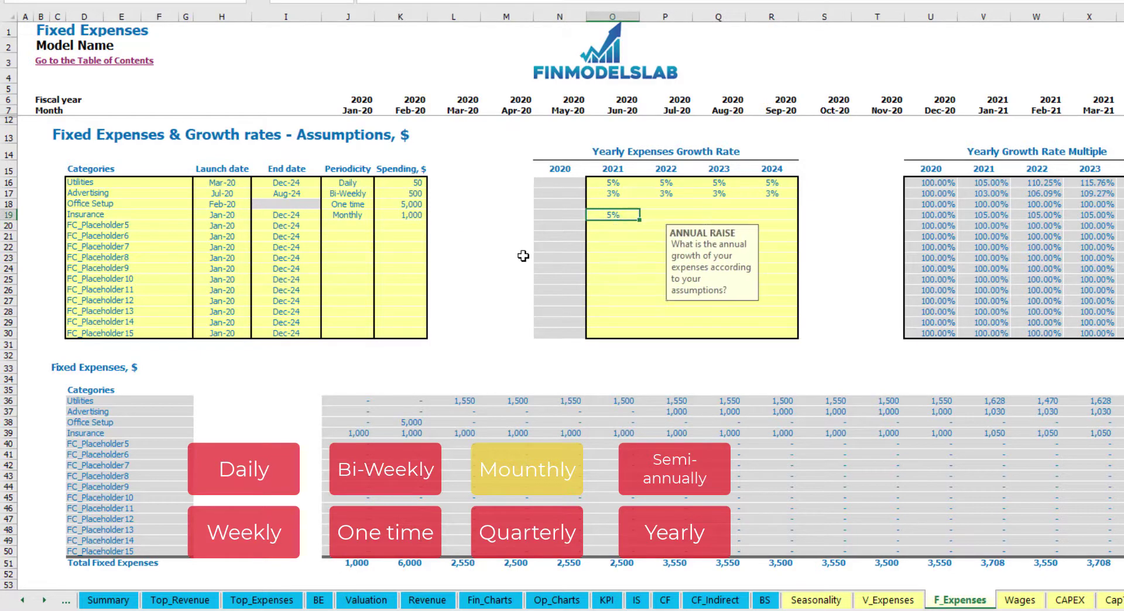
pyautogui.write('3')
pyautogui.hotkey('ctrl', 'Return')
pyautogui.press('Right')
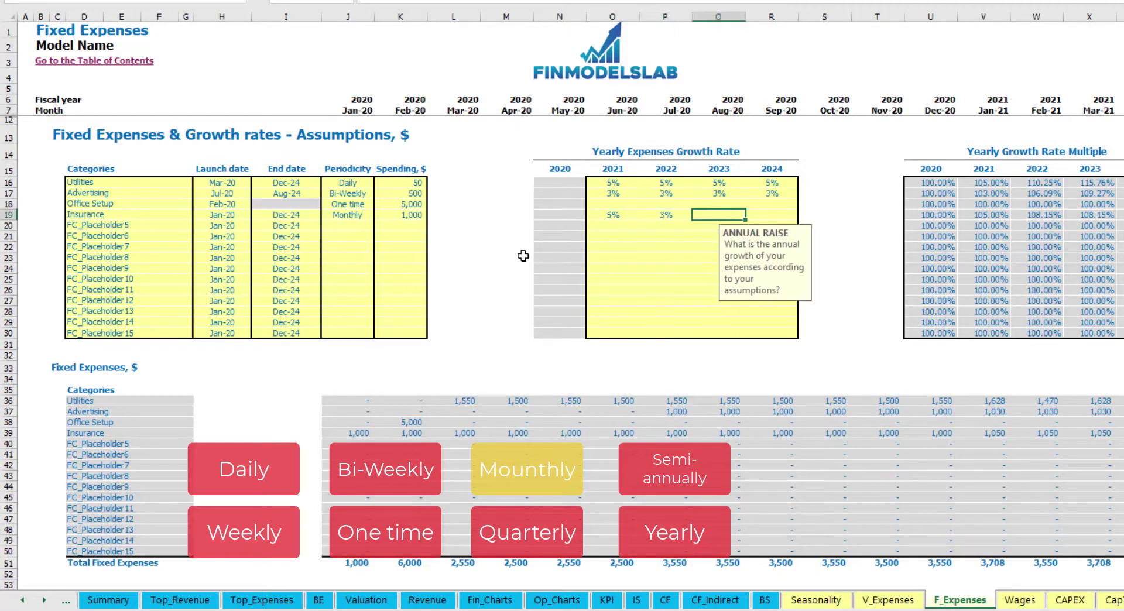
pyautogui.write('3')
pyautogui.hotkey('ctrl', 'Return')
pyautogui.press('Right')
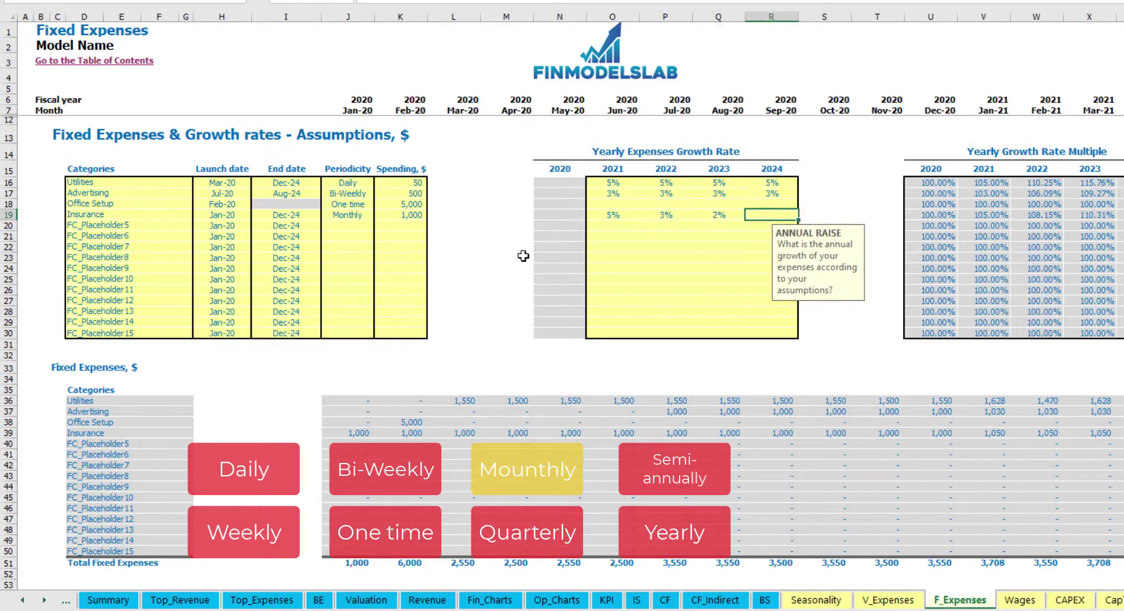
pyautogui.press('Return')
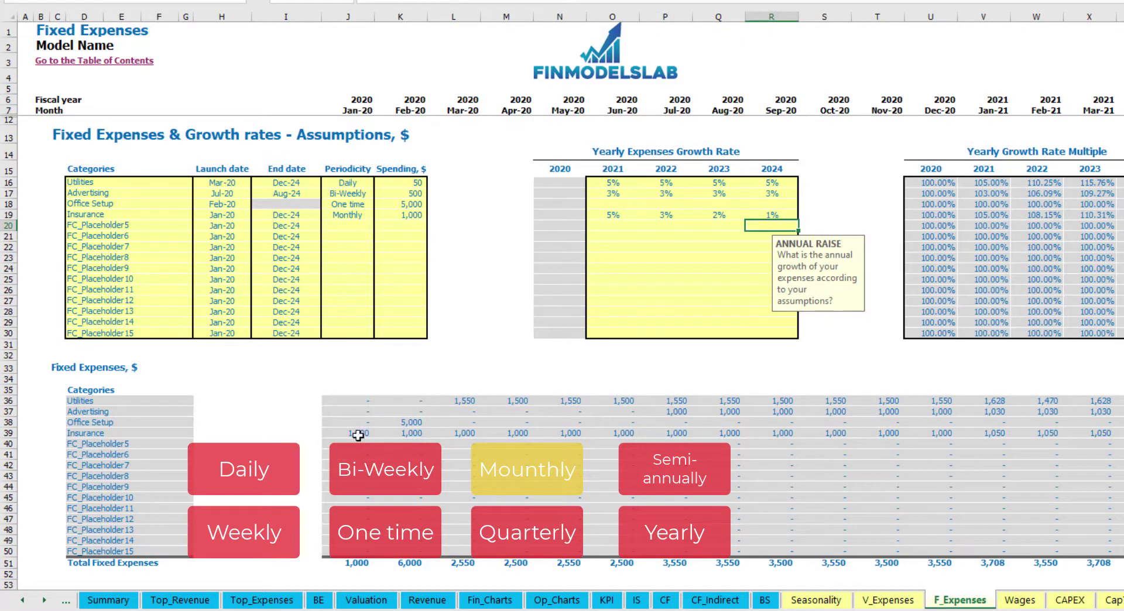
# - Examine Insurance's monthly amounts across 2020 and into 2021 in the Fixed Expenses table
pyautogui.moveTo(358, 435); pyautogui.dragTo(943, 442)
pyautogui.click(966, 435)
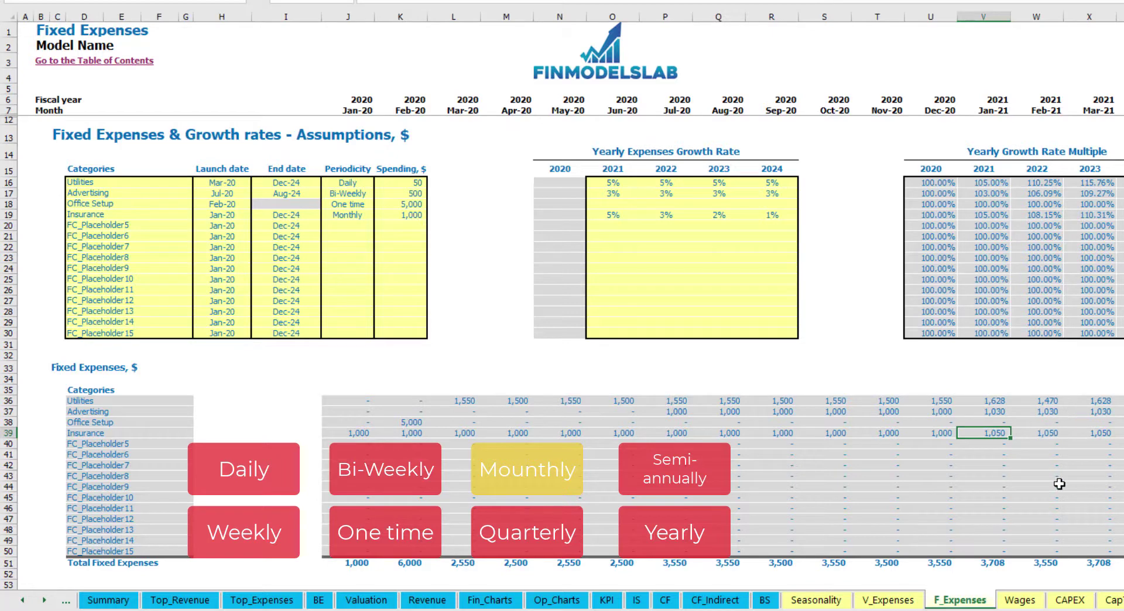
pyautogui.hscroll(5, 562, 292)
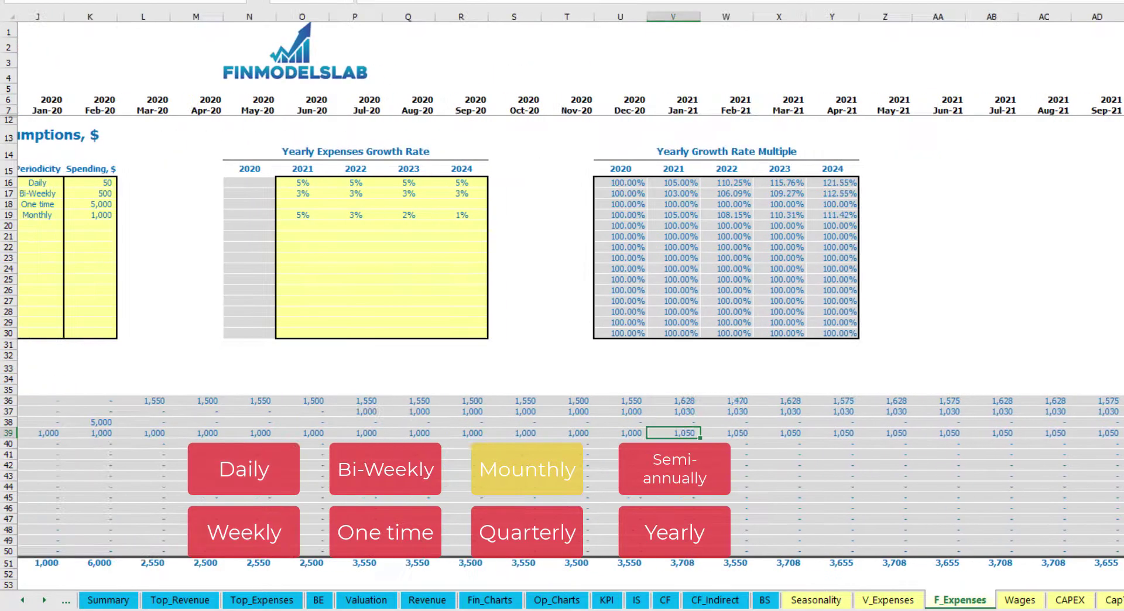
pyautogui.hscroll(-1, 562, 293)
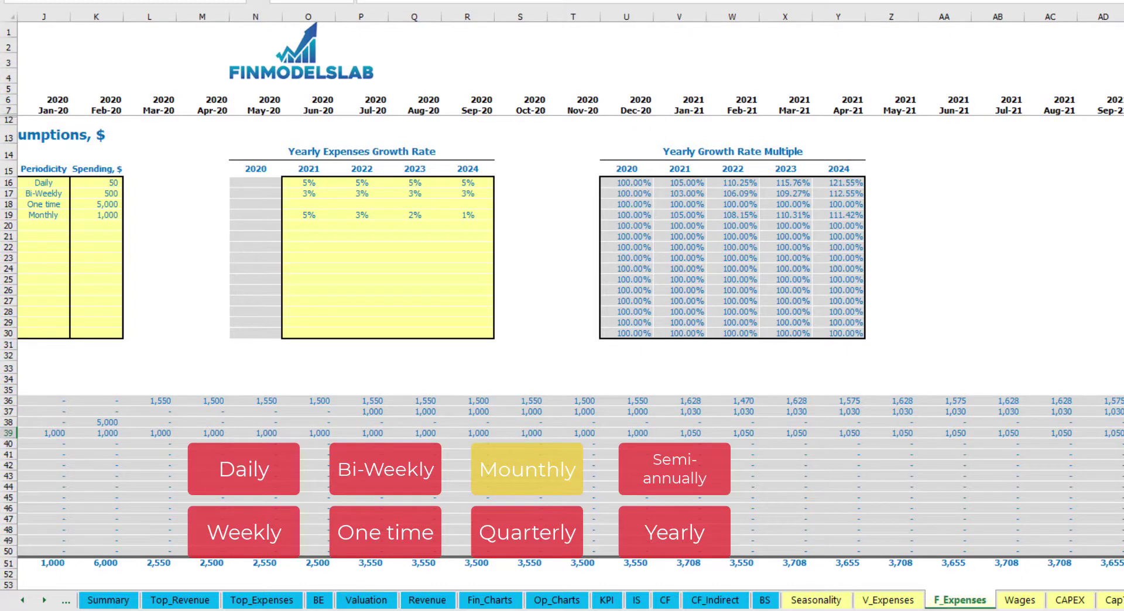
pyautogui.hscroll(-5, 803, 457)
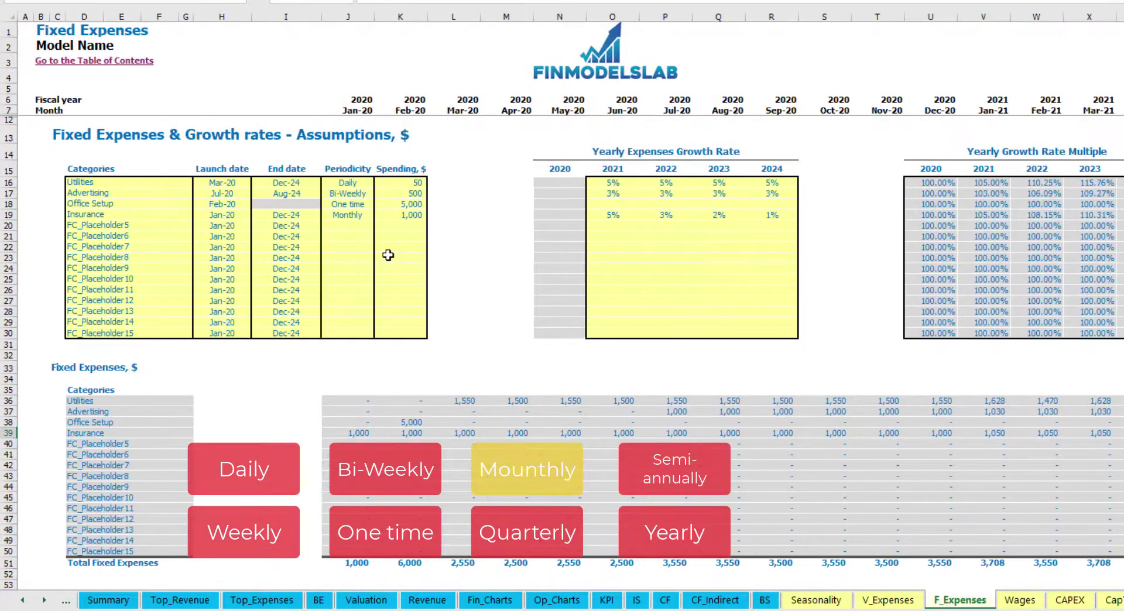
# - Change the Insurance expense's periodicity to Quarterly and check which 2020 months carry its amounts
pyautogui.click(357, 217)
pyautogui.click(379, 215)
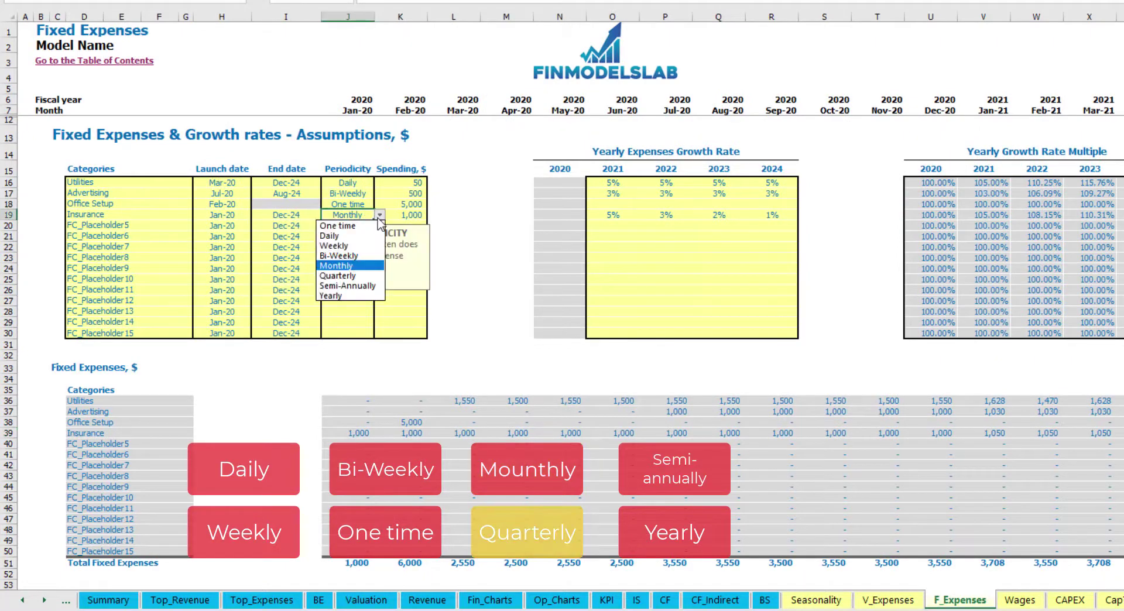
pyautogui.click(378, 275)
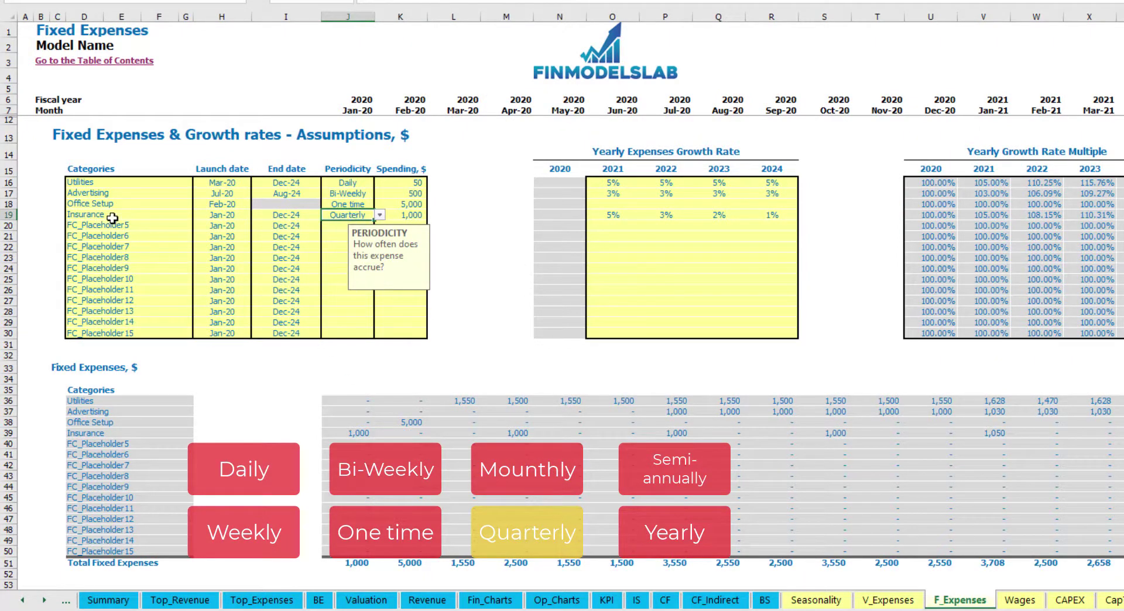
pyautogui.click(345, 435)
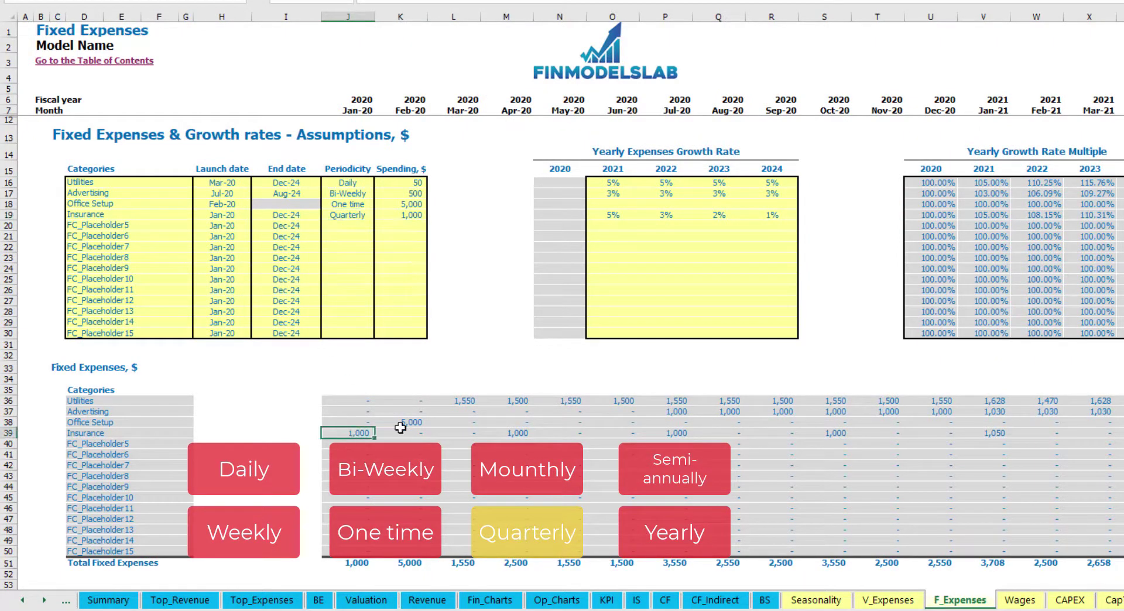
pyautogui.click(667, 434)
# - Set the Insurance expense's launch date to Feb-20 and check how its quarterly amounts shift across 2020
pyautogui.click(240, 215)
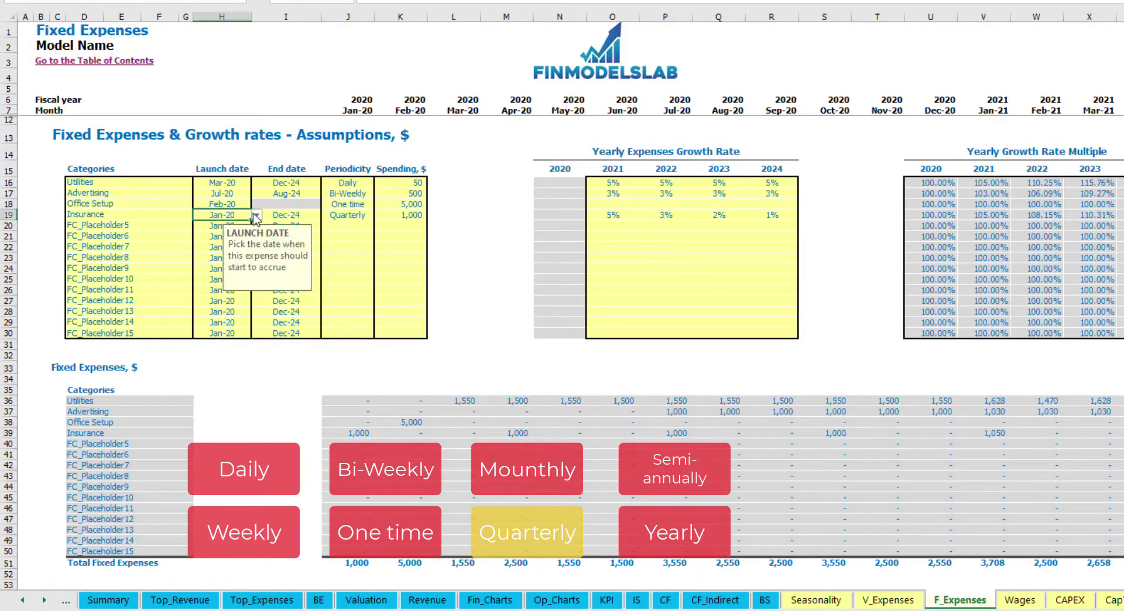
pyautogui.click(257, 214)
pyautogui.click(234, 232)
pyautogui.click(419, 431)
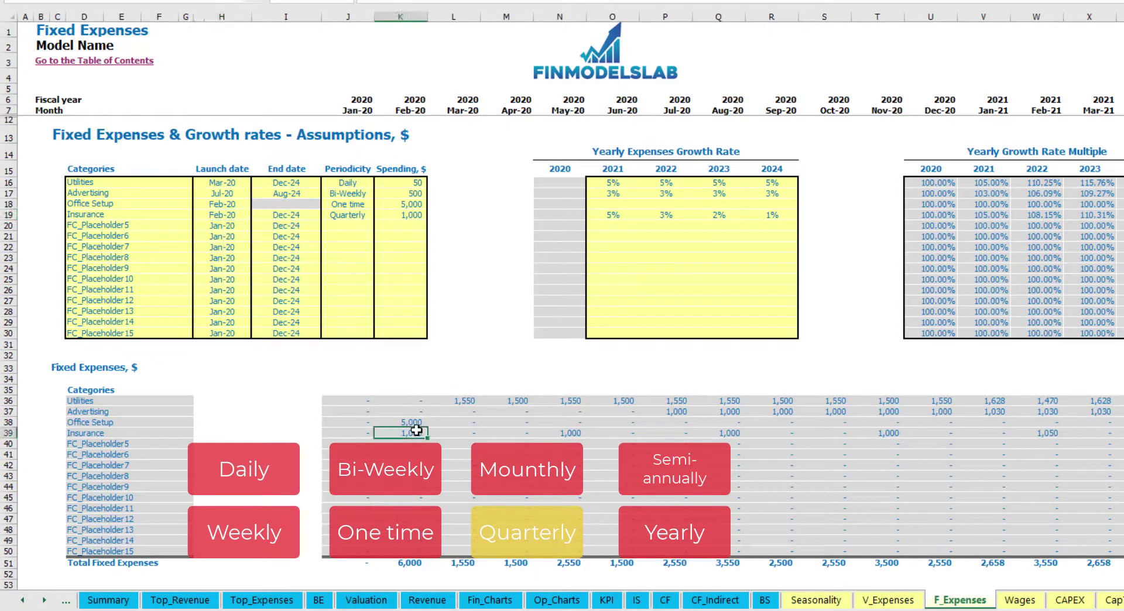
pyautogui.click(569, 432)
pyautogui.click(731, 432)
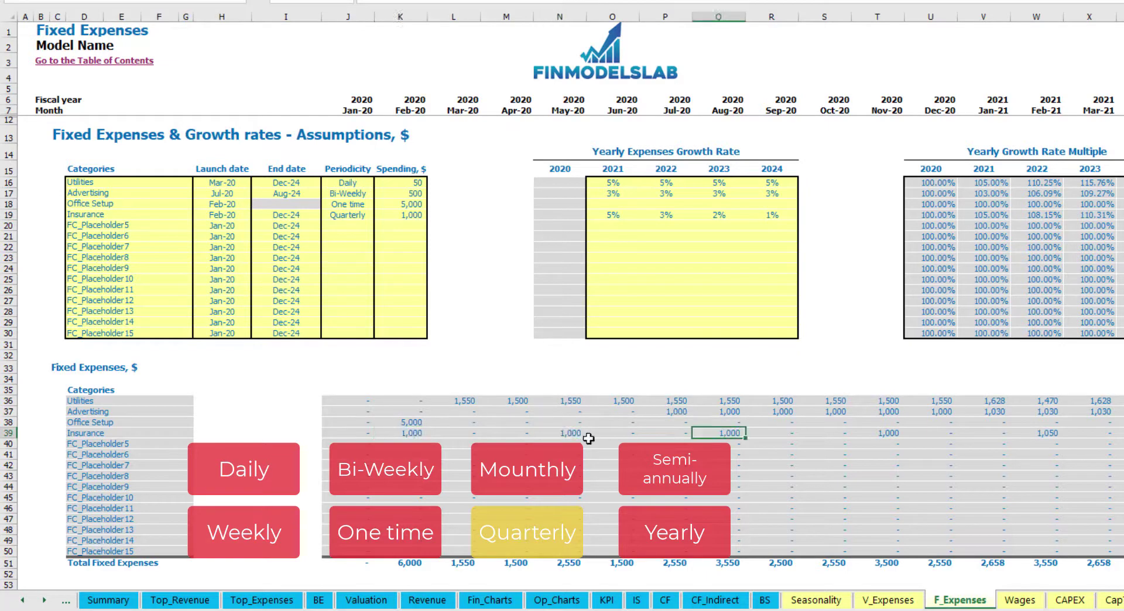
pyautogui.click(407, 434)
pyautogui.click(573, 433)
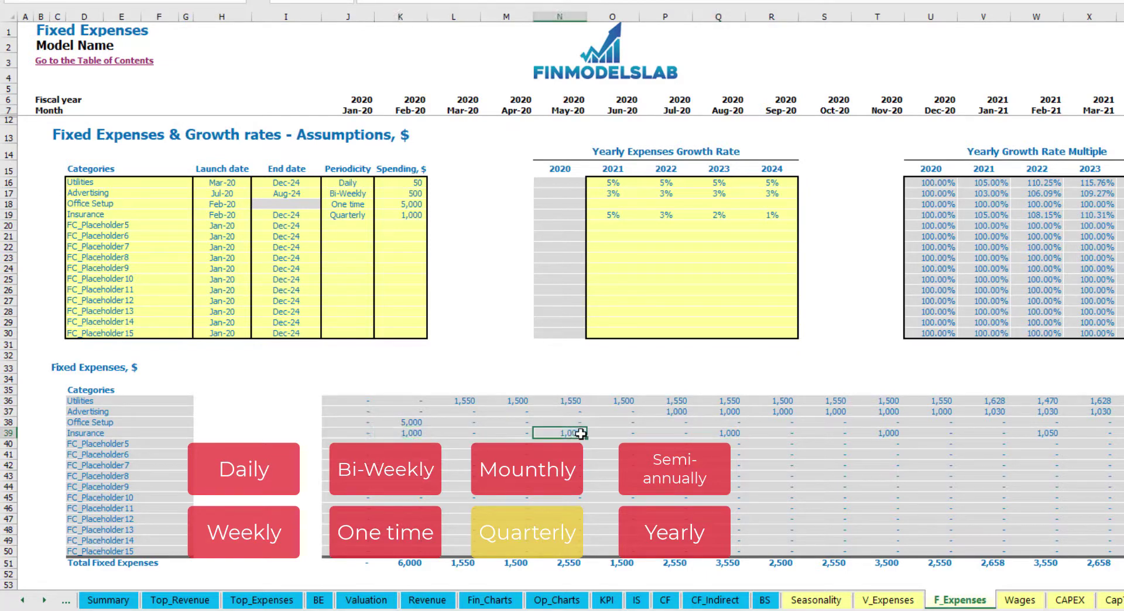
# - Change the Insurance expense's periodicity to Semi-Annually and check its amounts from February 2020 to February 2021
pyautogui.click(375, 215)
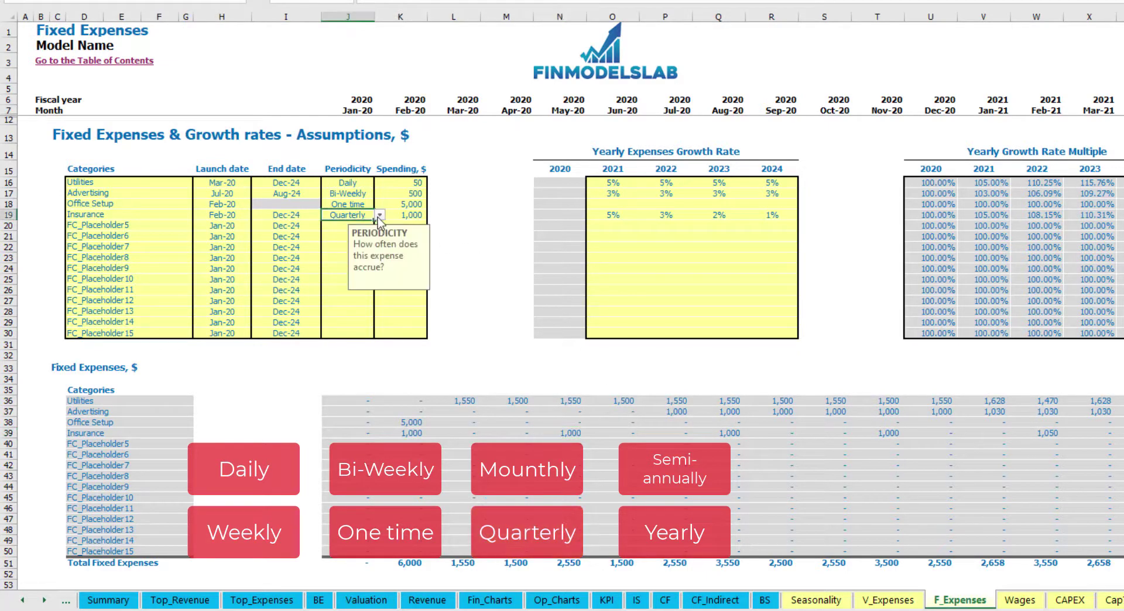
pyautogui.click(380, 215)
pyautogui.click(348, 285)
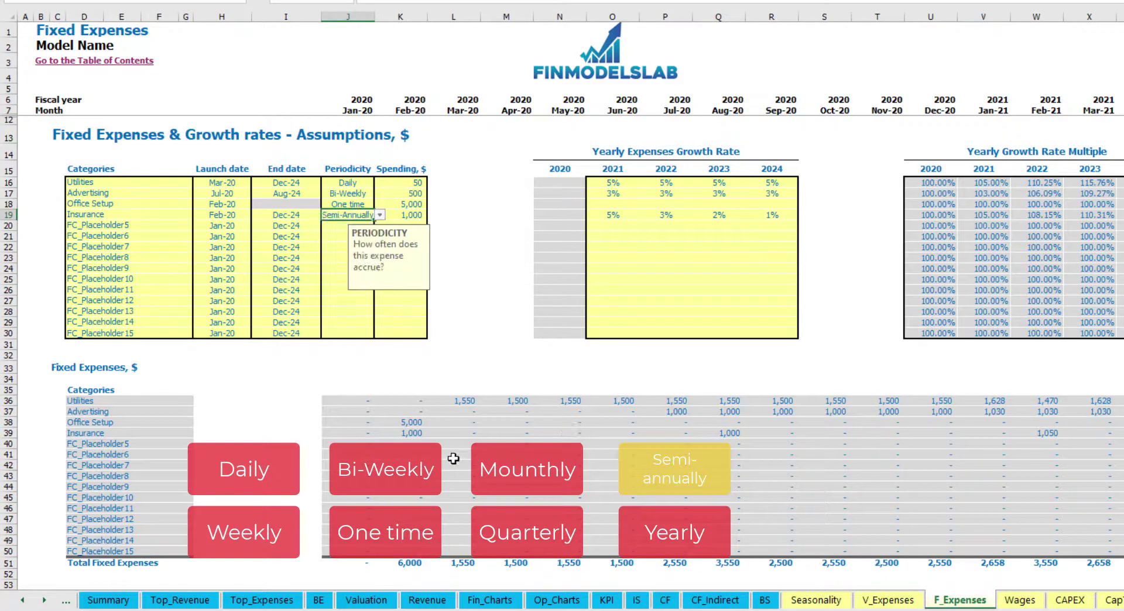
pyautogui.moveTo(410, 434); pyautogui.dragTo(994, 434)
pyautogui.click(1028, 444)
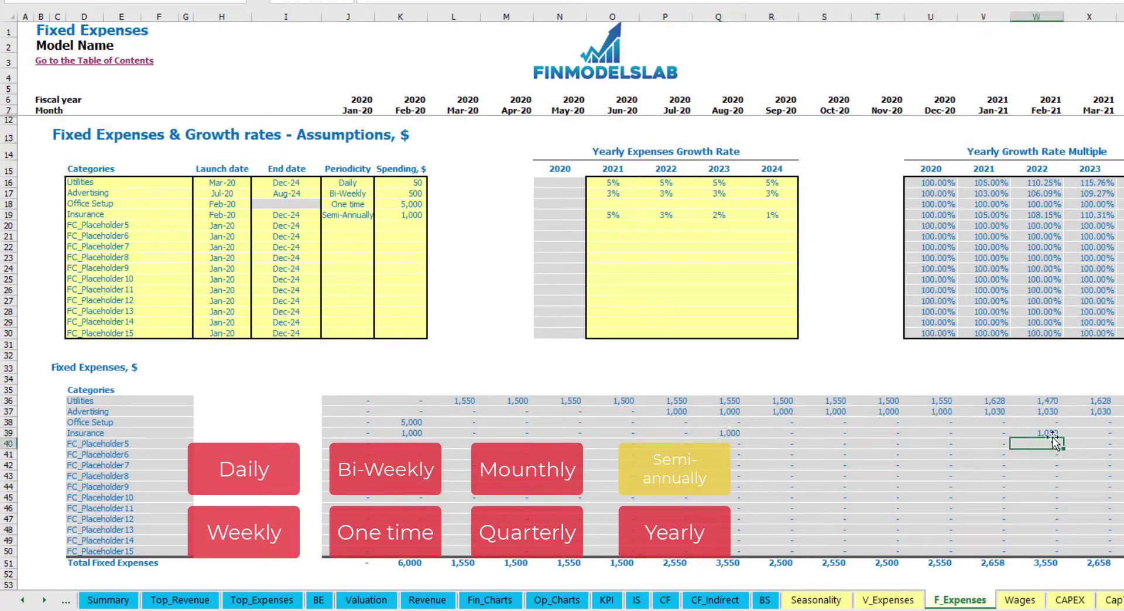
# - Set the Insurance expense's periodicity to Yearly
pyautogui.click(359, 216)
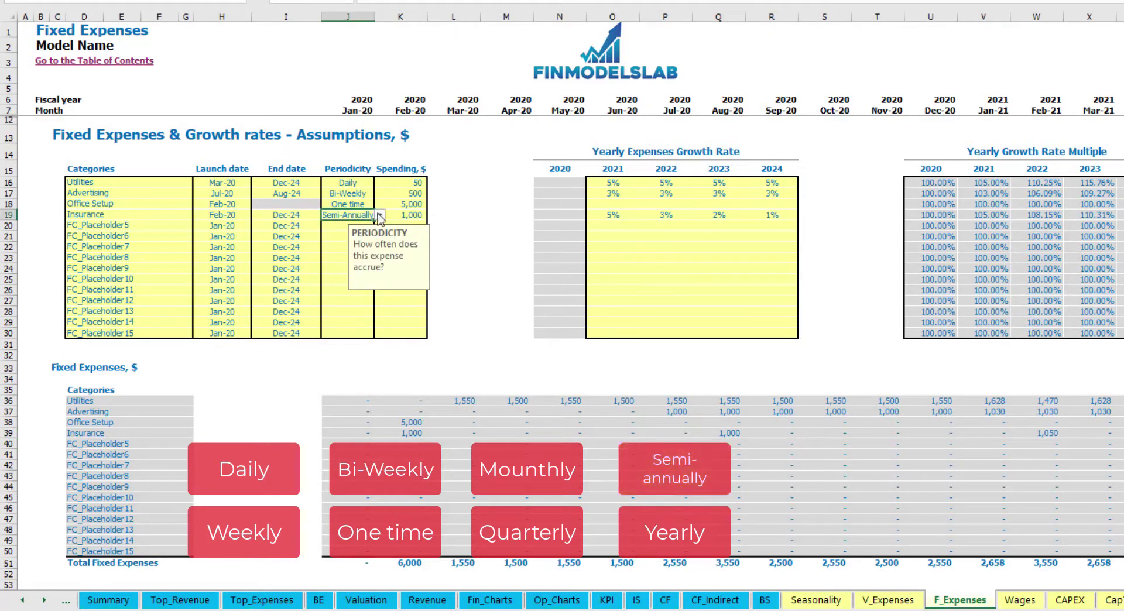
pyautogui.click(380, 214)
pyautogui.click(339, 294)
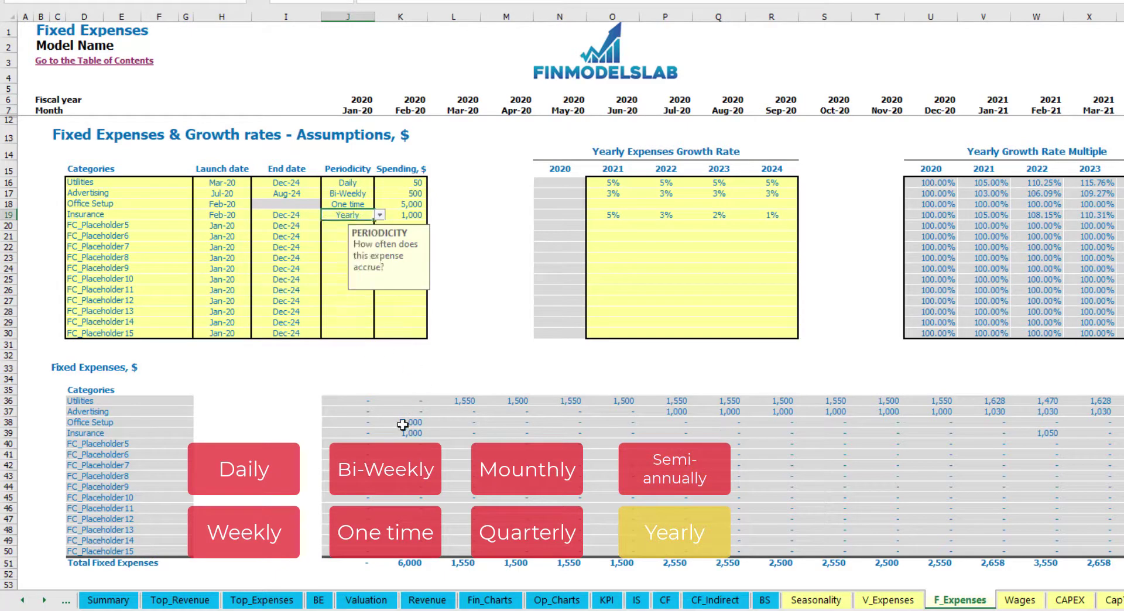
# - Check the Insurance expense's yearly amounts against its launch and end dates and review the monthly fixed expenses table
pyautogui.moveTo(403, 436); pyautogui.dragTo(1091, 435)
pyautogui.click(232, 215)
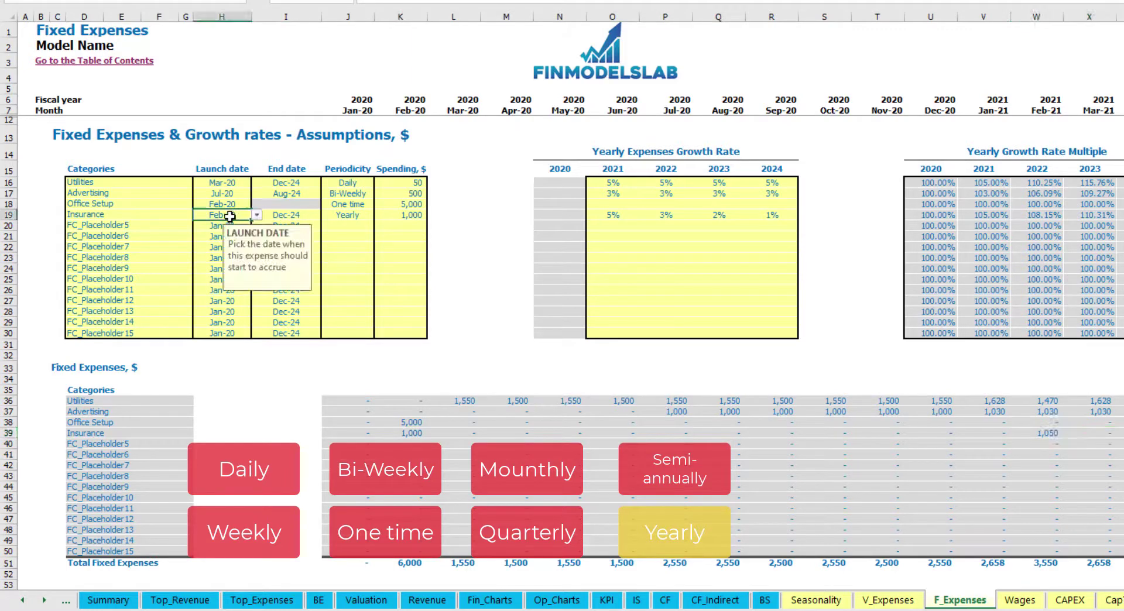
pyautogui.click(286, 214)
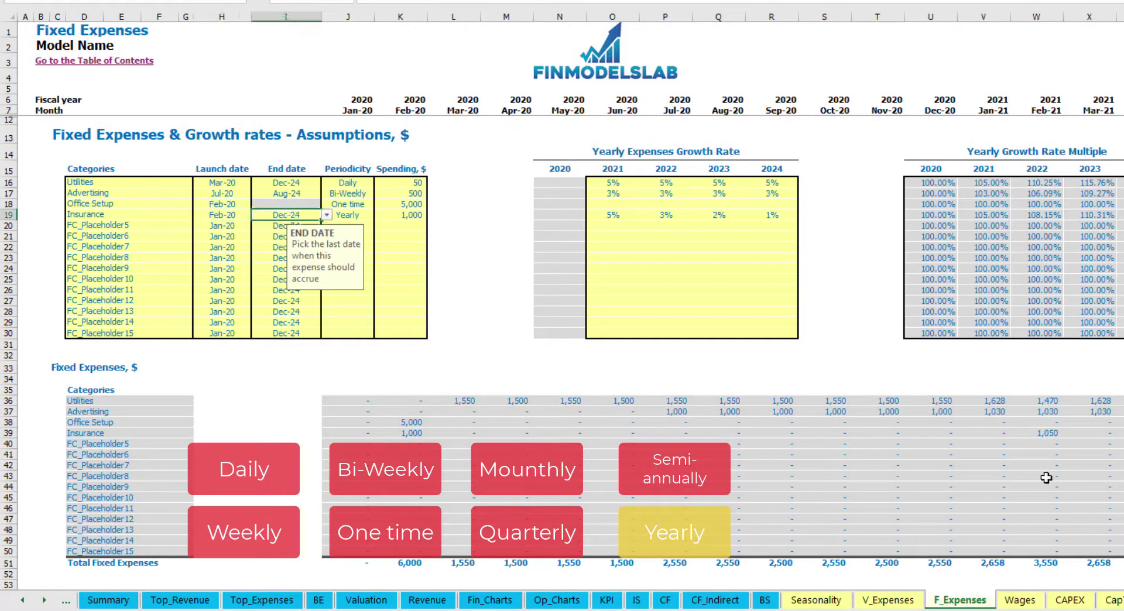
pyautogui.click(832, 334)
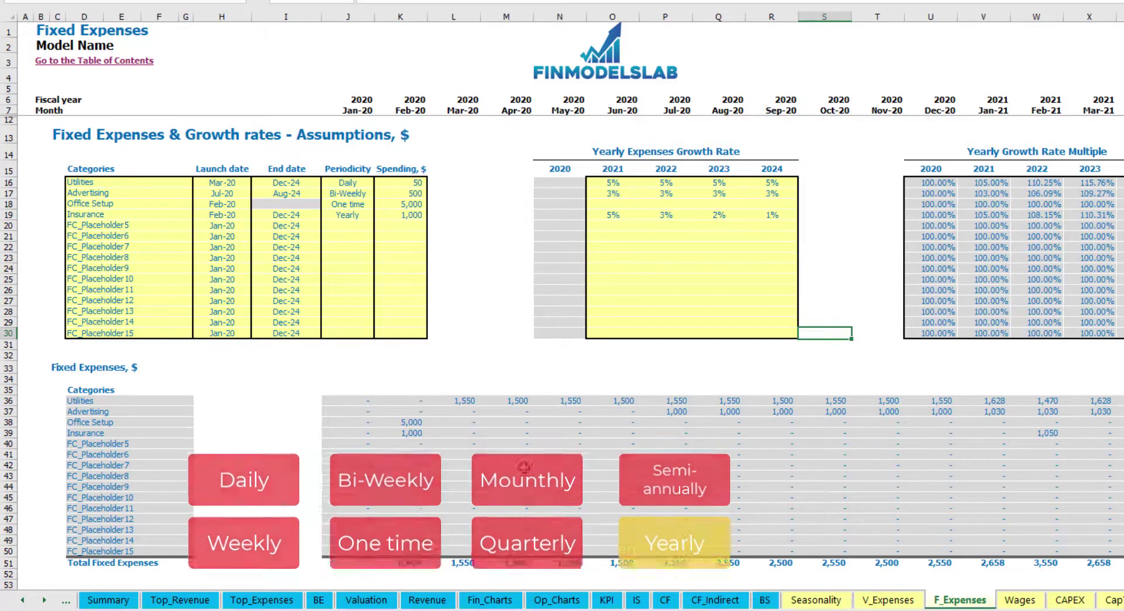
pyautogui.moveTo(347, 400)
pyautogui.mouseDown()
pyautogui.moveTo(884, 483)
pyautogui.moveTo(1090, 548)
pyautogui.mouseUp()
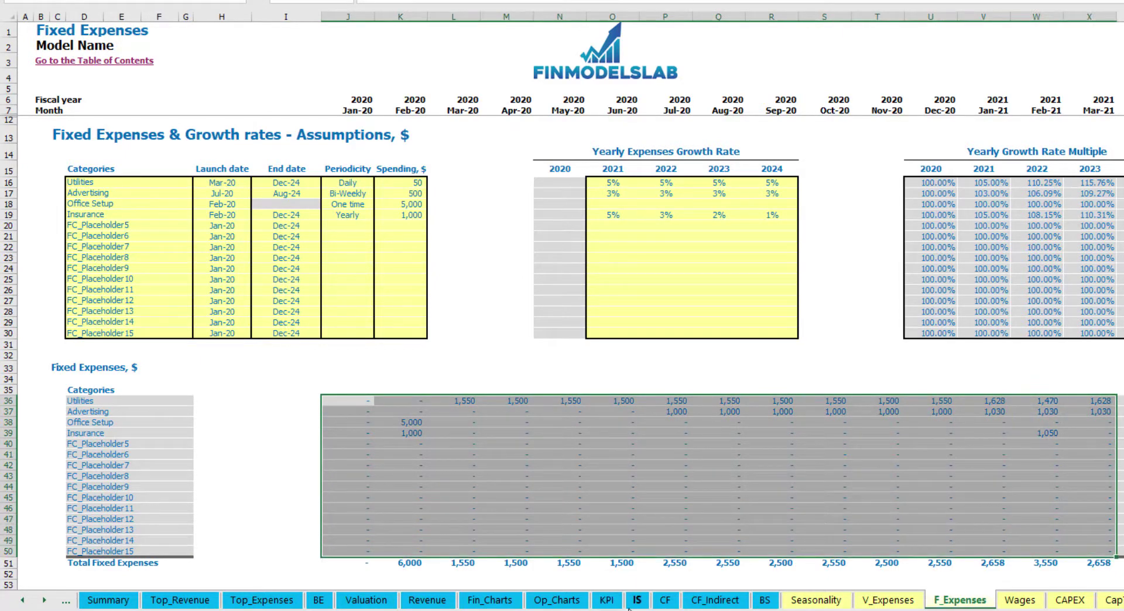
# - On the Income Statement sheet, expand Total Fixed Expenses and review the monthly rows of its individual expense categories
pyautogui.click(630, 607)
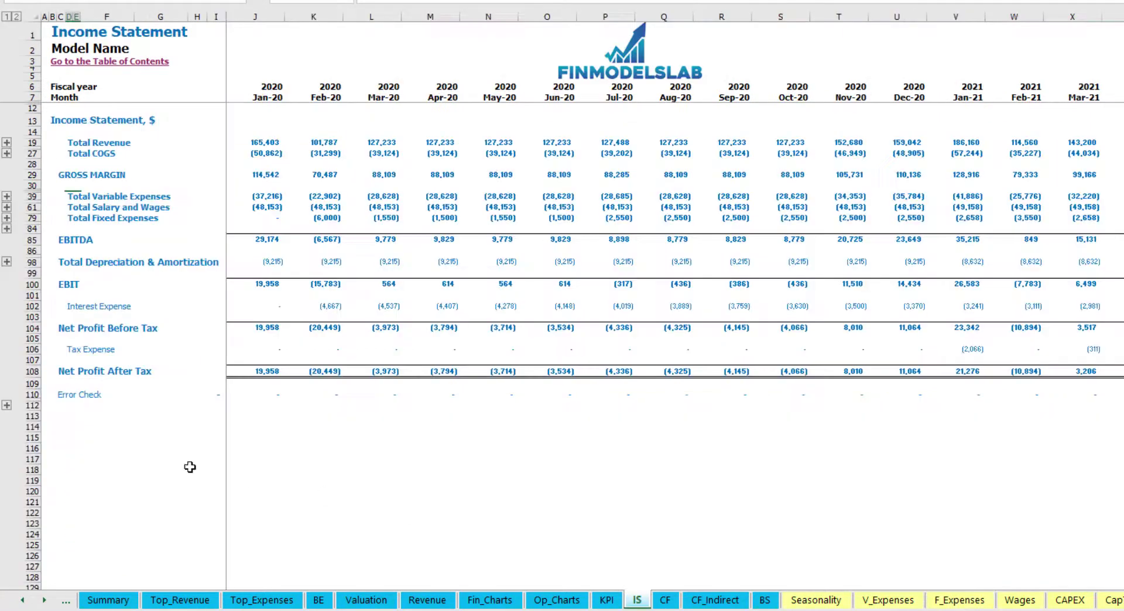
pyautogui.click(68, 218)
pyautogui.click(7, 218)
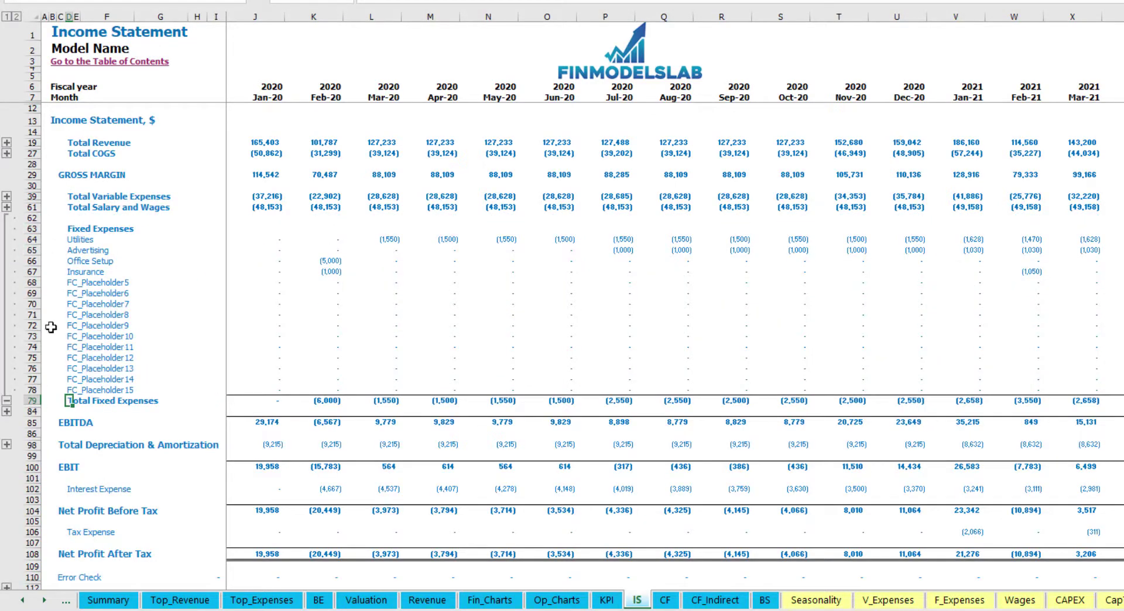
pyautogui.click(35, 239)
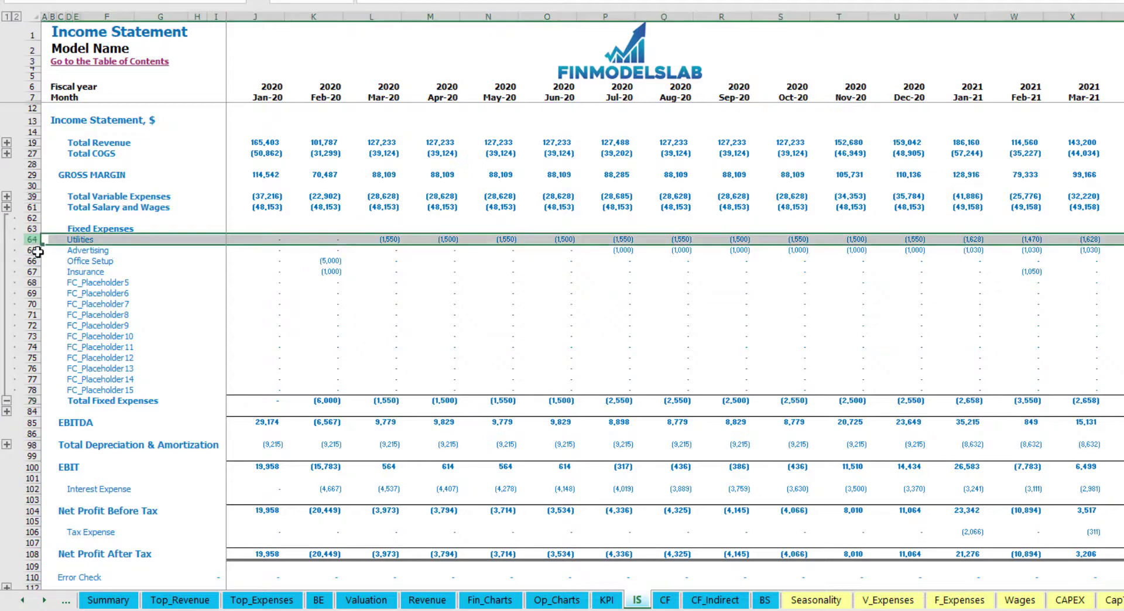
pyautogui.moveTo(37, 252); pyautogui.dragTo(37, 272)
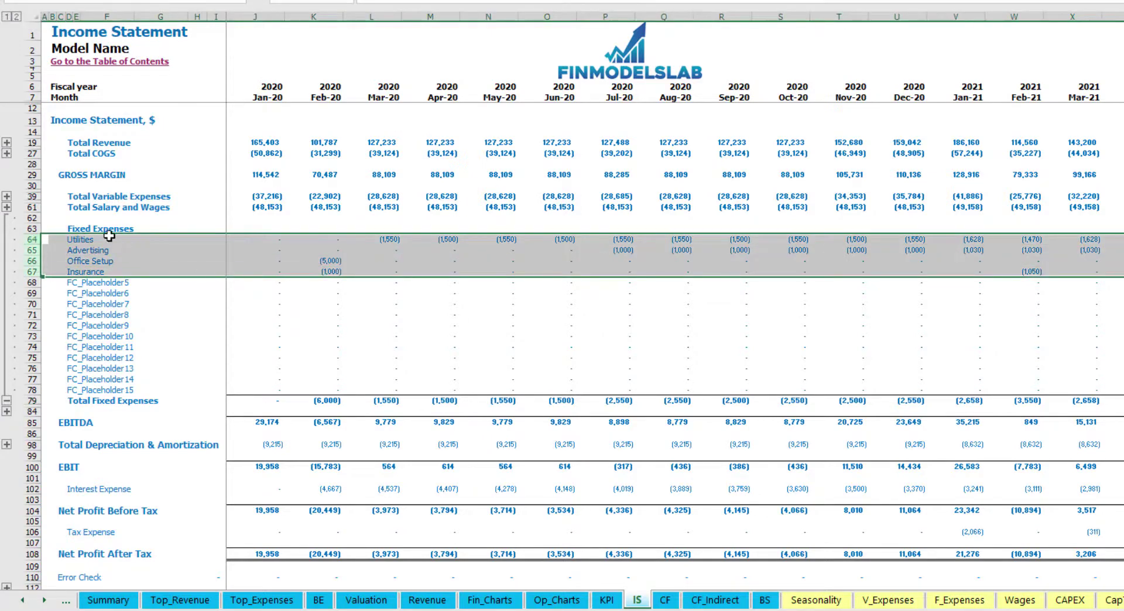
pyautogui.moveTo(75, 239); pyautogui.dragTo(80, 389)
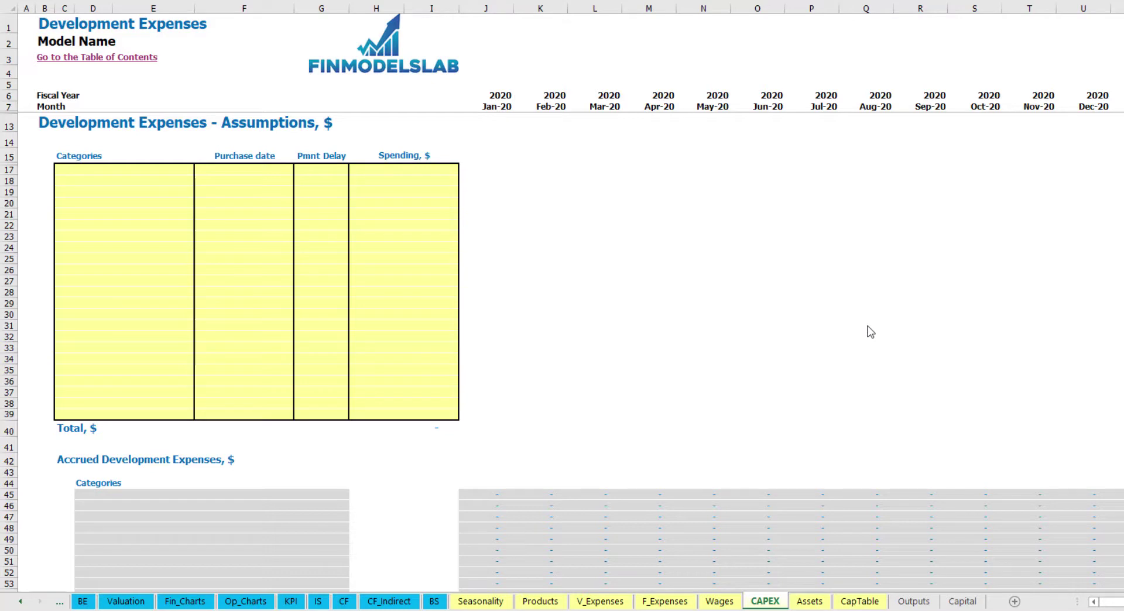
# - On the CAPEX sheet, add the development expense "Office dev" with purchase date Feb-20 and spending of 10,000
pyautogui.click(157, 169)
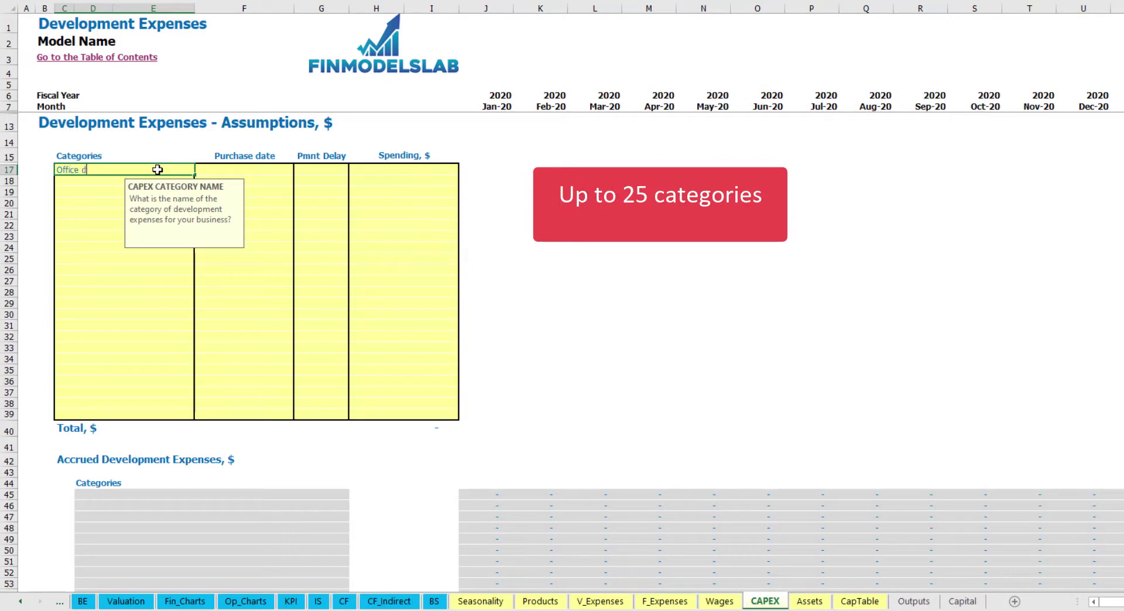
pyautogui.write('Office dev')
pyautogui.press('Return')
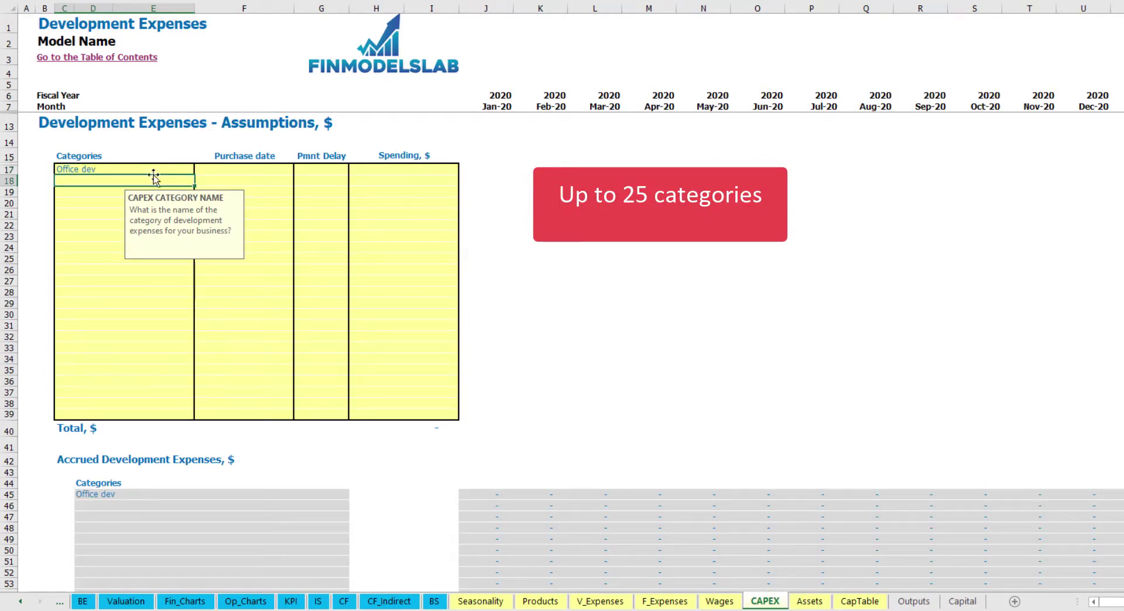
pyautogui.click(252, 169)
pyautogui.click(300, 169)
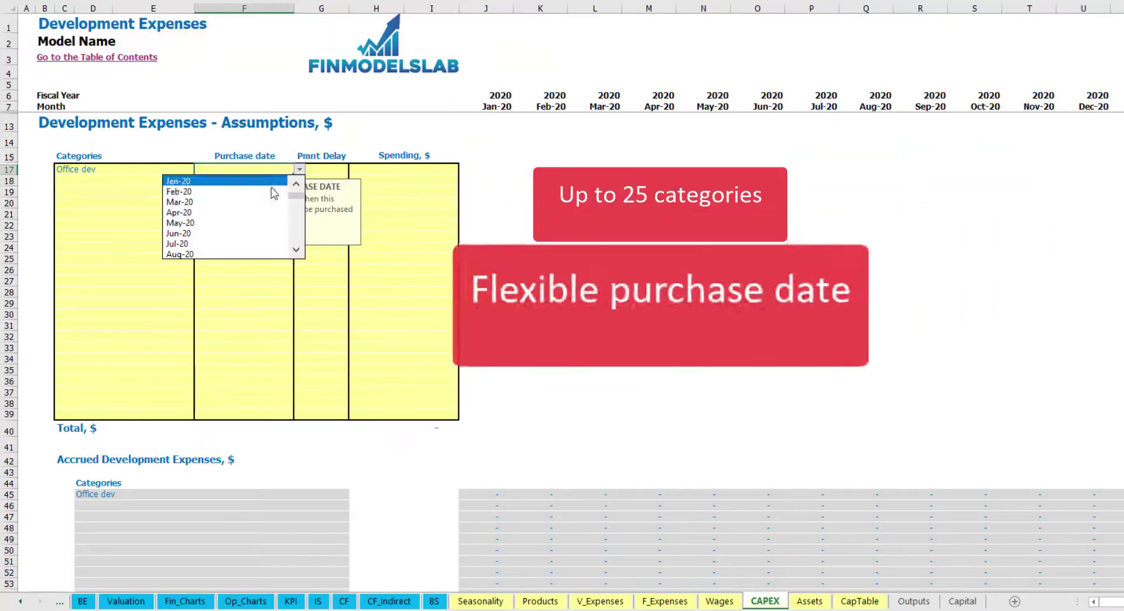
pyautogui.click(176, 191)
pyautogui.click(387, 166)
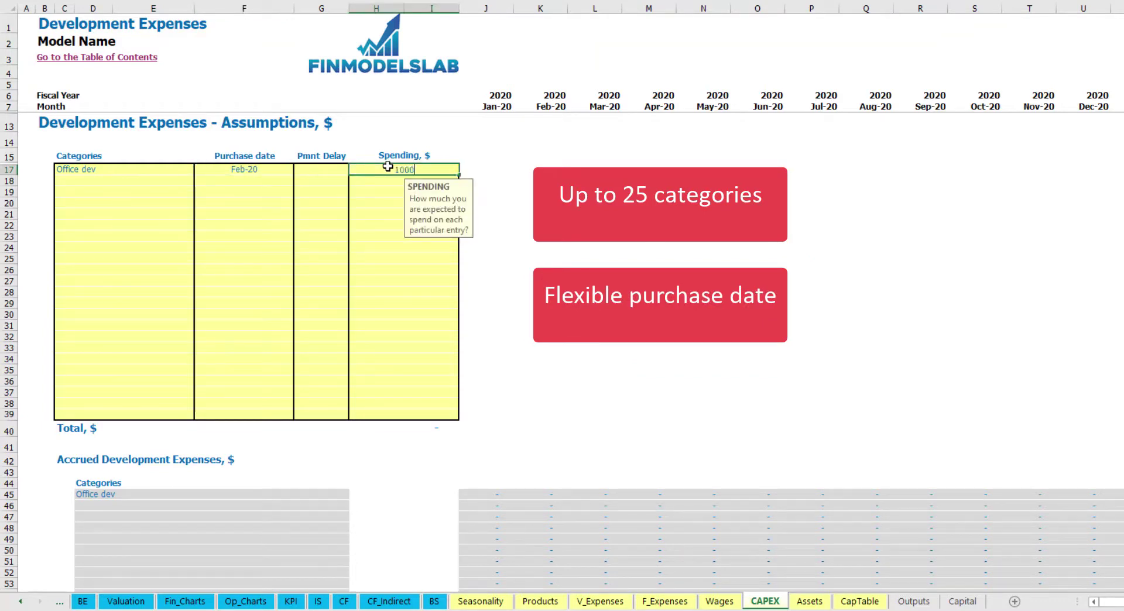
pyautogui.press('Return')
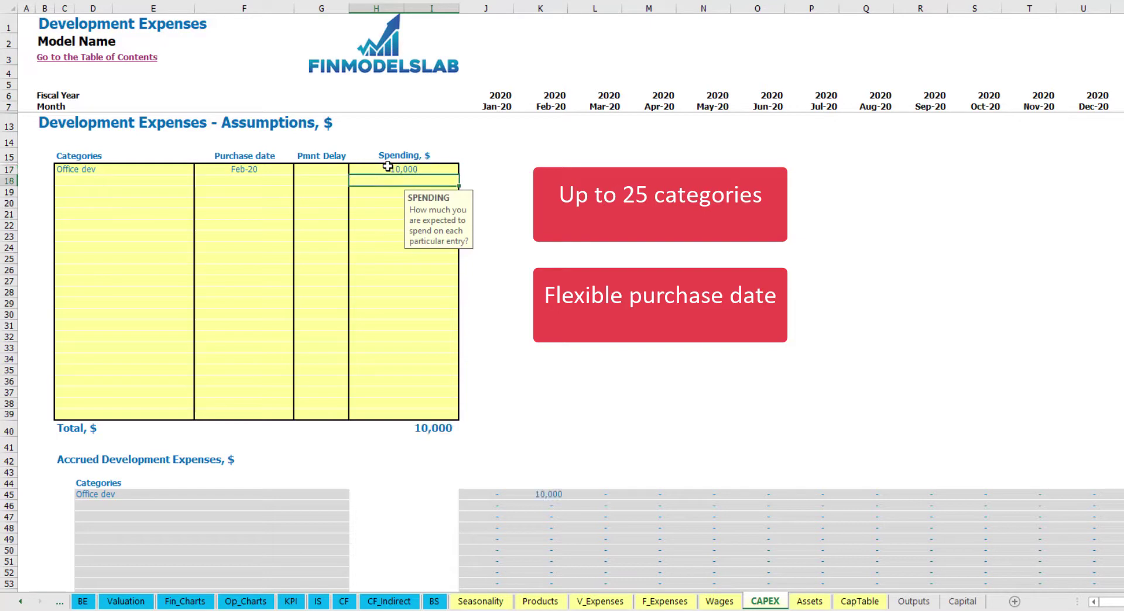
# - Set the payment delay of the Office dev expense to 2M
pyautogui.click(328, 170)
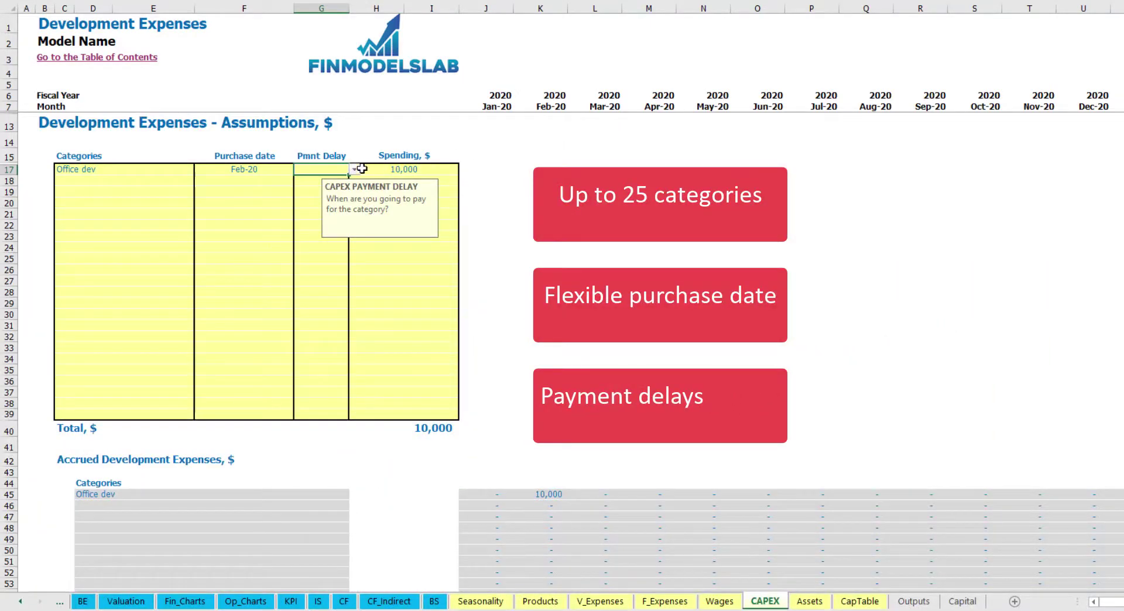
pyautogui.click(355, 170)
pyautogui.click(310, 202)
pyautogui.click(578, 206)
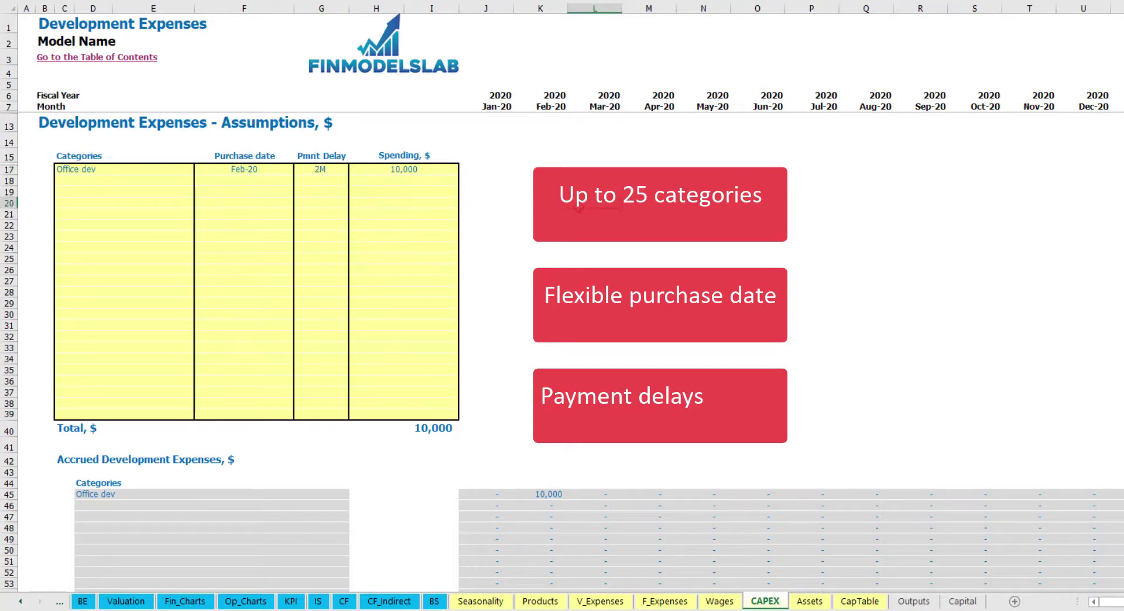
# - Compare the months in which Office dev is accrued and paid, and check the CAPEX summary balances
pyautogui.click(549, 496)
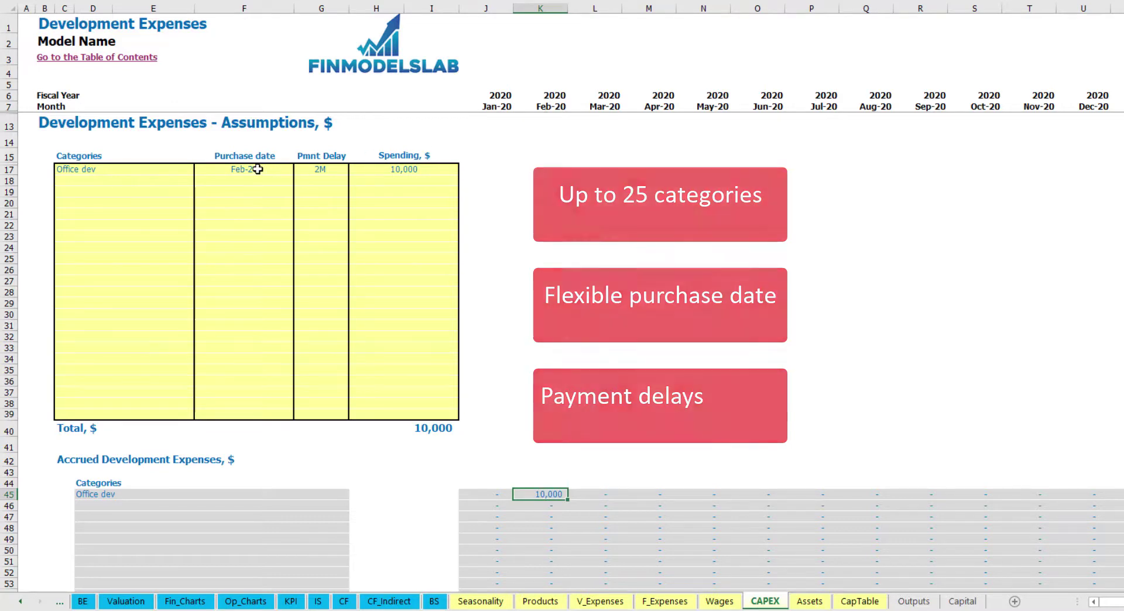
pyautogui.scroll(-10, 547, 262)
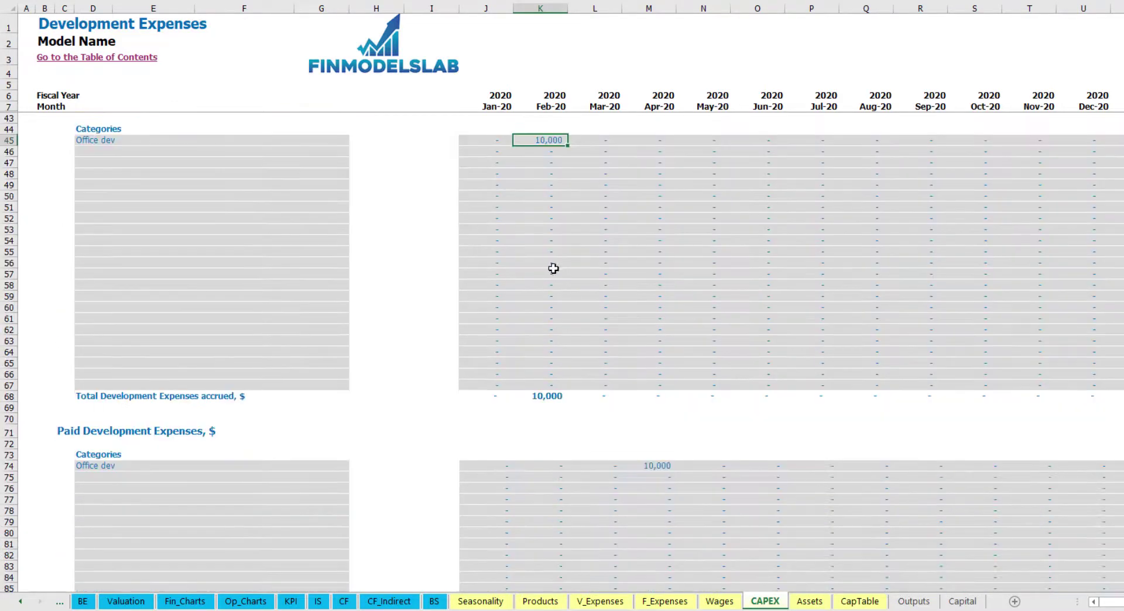
pyautogui.click(650, 469)
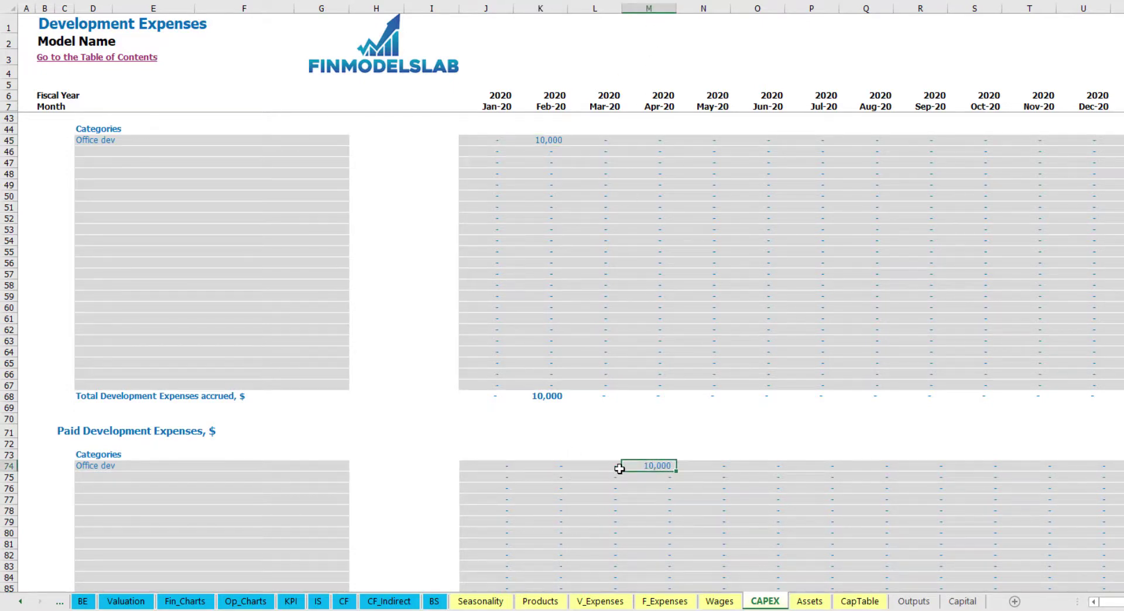
pyautogui.scroll(-3, 628, 464)
pyautogui.scroll(-10, 628, 464)
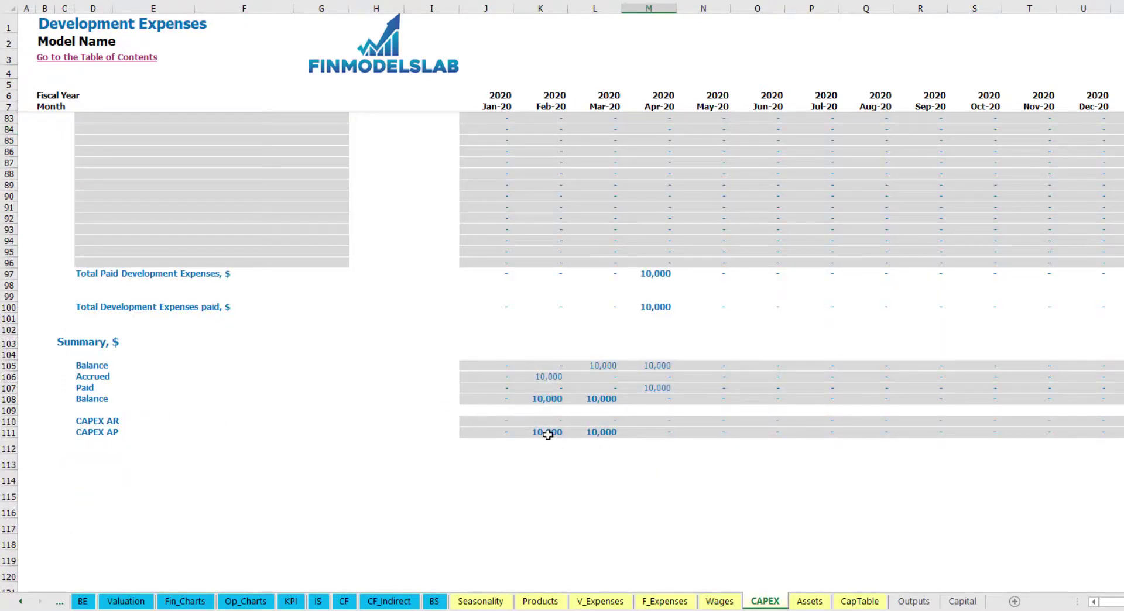
pyautogui.scroll(20, 600, 349)
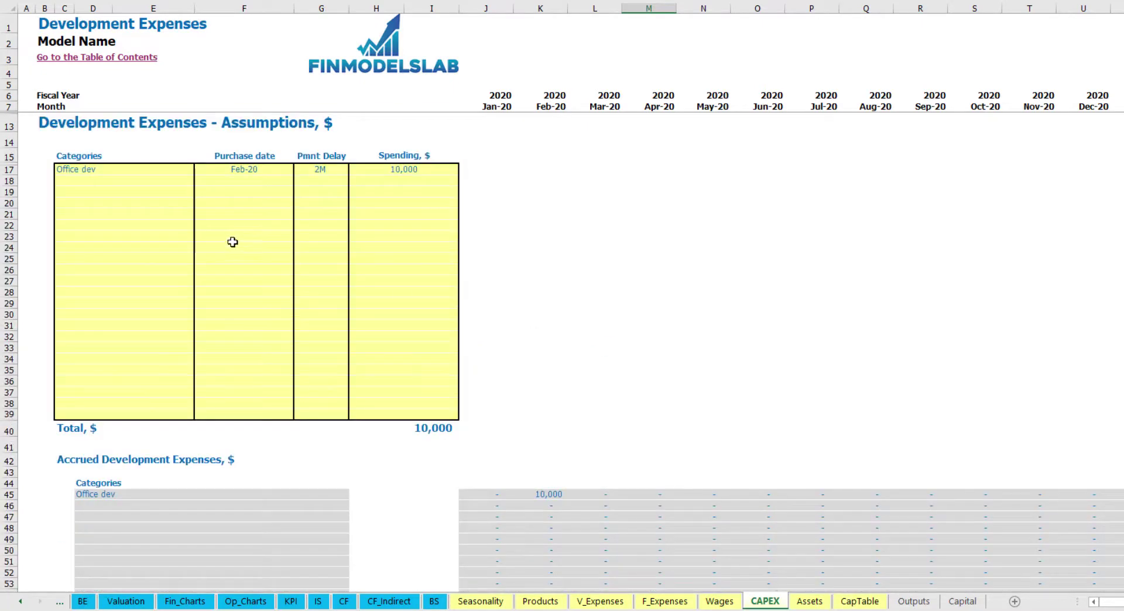
# - Add a second development expense category named "Other dev exp" with purchase date Mar-20
pyautogui.click(103, 179)
pyautogui.write('Other dev')
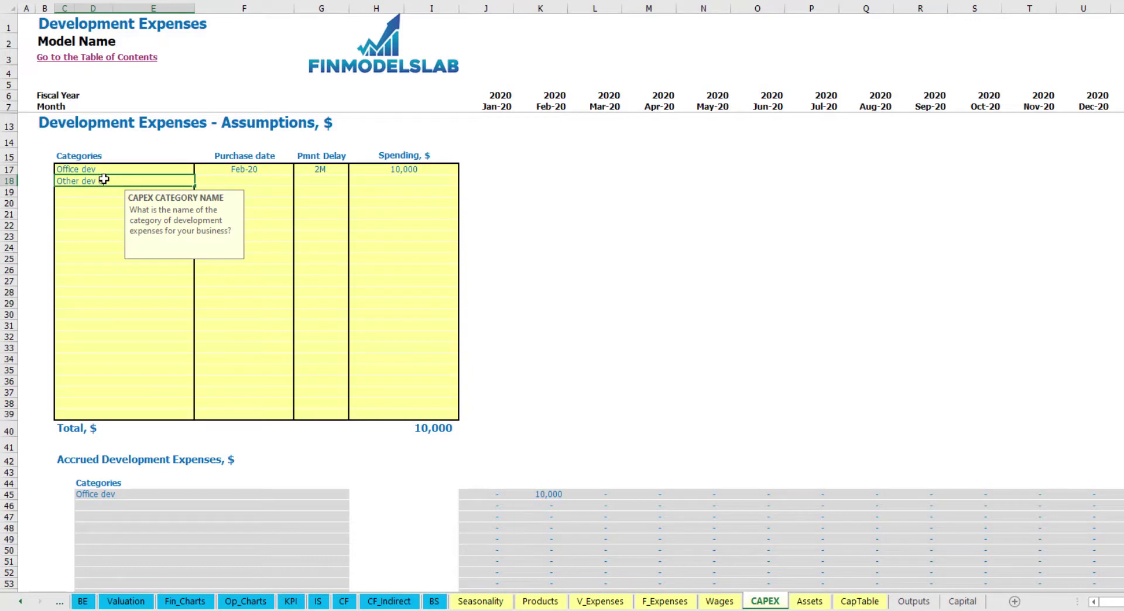
pyautogui.write(' exp')
pyautogui.press('Return')
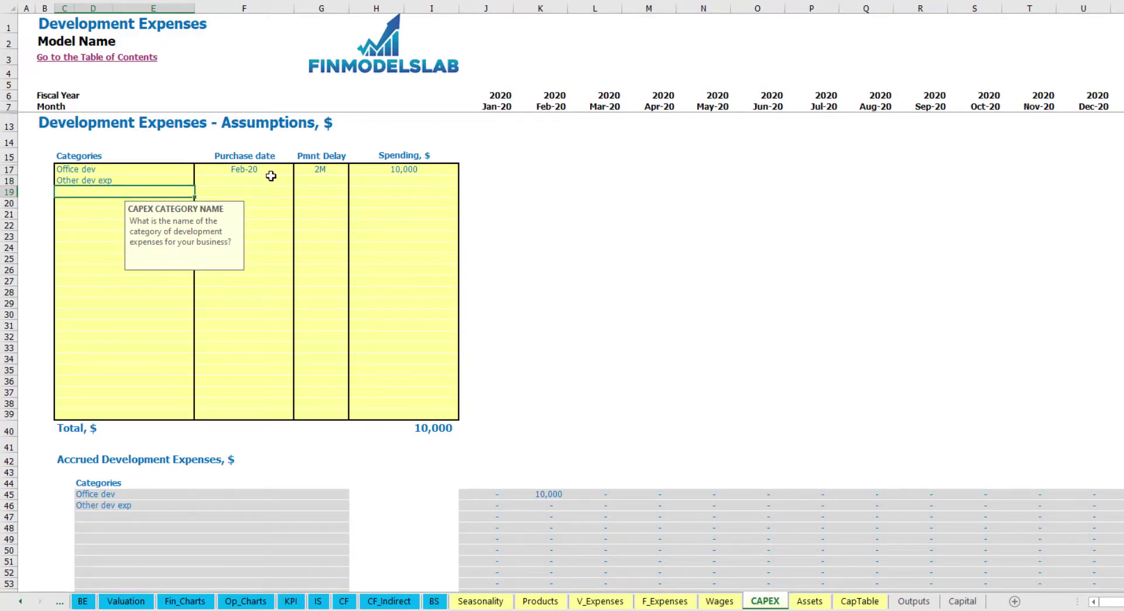
pyautogui.click(283, 181)
pyautogui.click(300, 182)
pyautogui.click(275, 214)
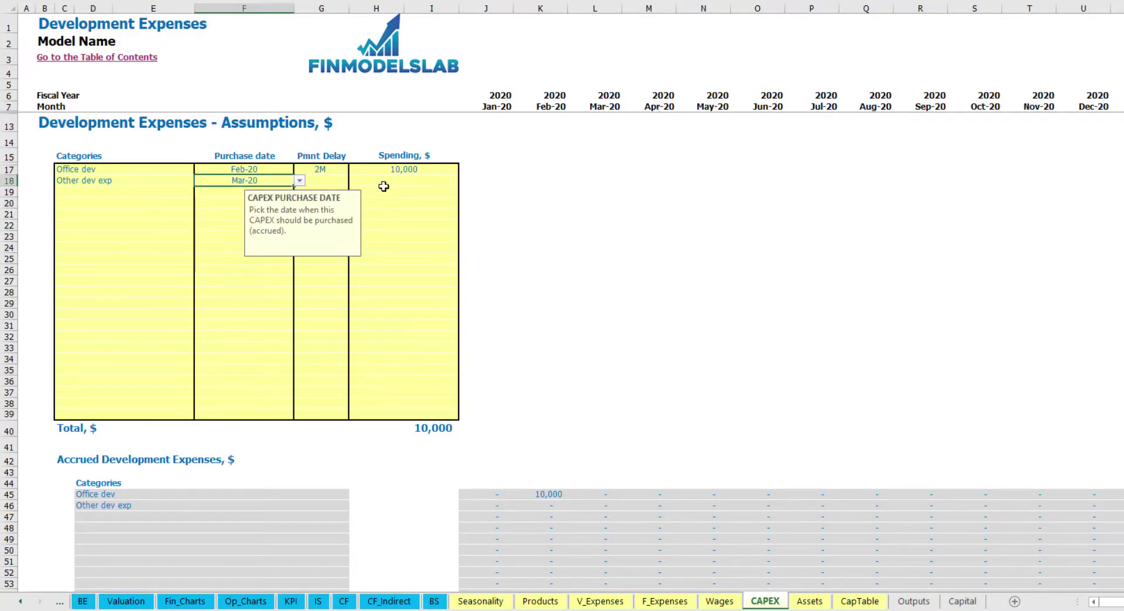
# - Set the spending of Other dev exp to 5,000 and its payment delay to 0M
pyautogui.click(386, 182)
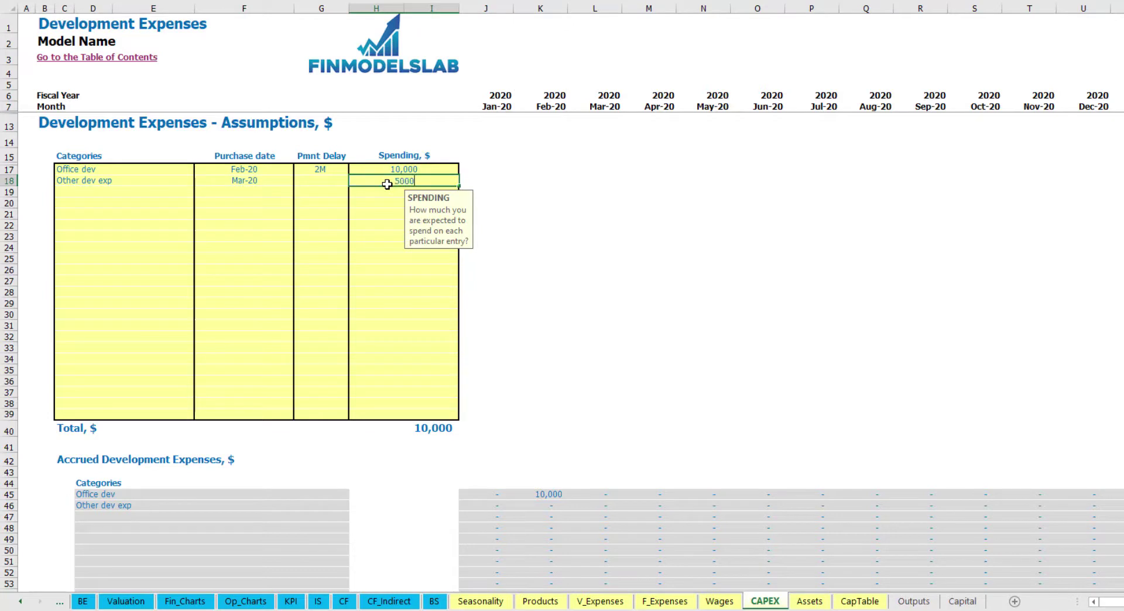
pyautogui.write('5000')
pyautogui.press('Return')
pyautogui.click(333, 184)
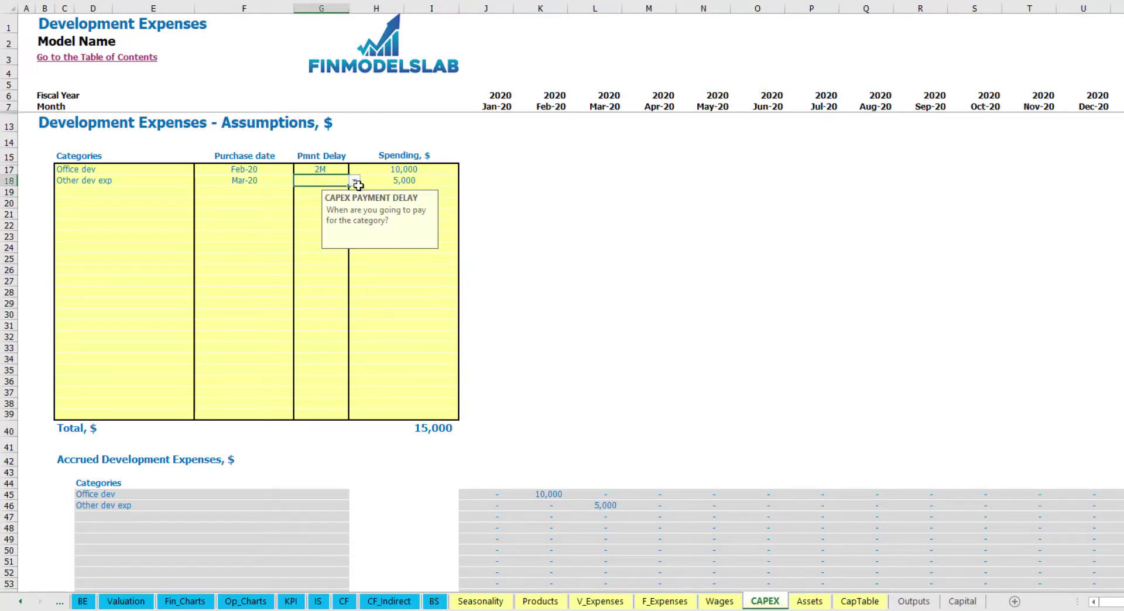
pyautogui.click(355, 181)
pyautogui.click(340, 205)
# - Check the months in which Other dev exp is accrued and paid, and the total of the assumptions table
pyautogui.scroll(-3, 586, 462)
pyautogui.click(608, 388)
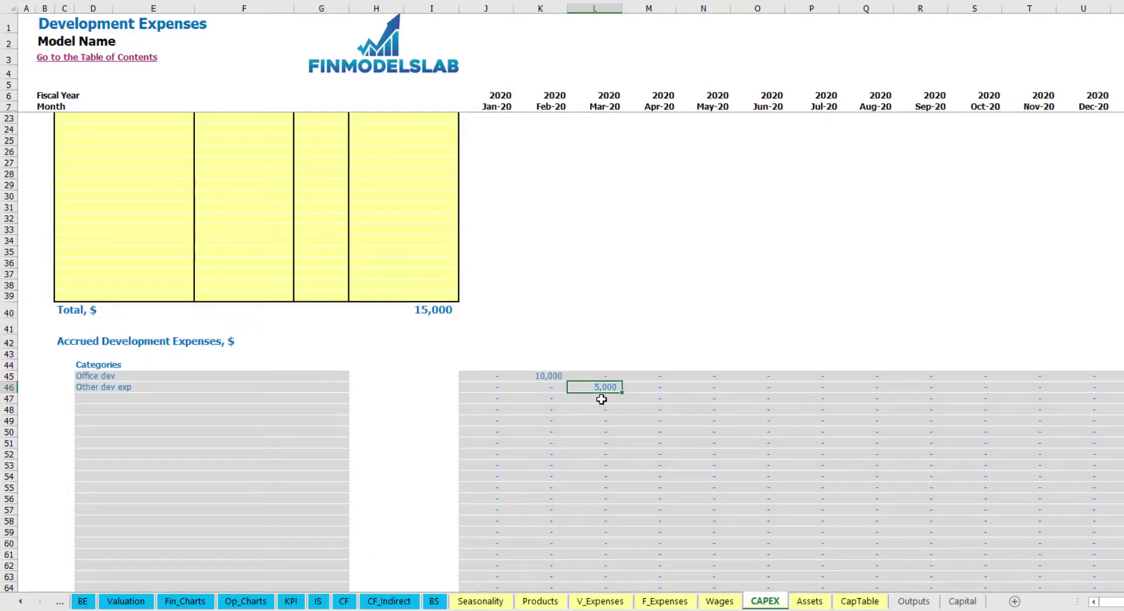
pyautogui.scroll(-10, 598, 389)
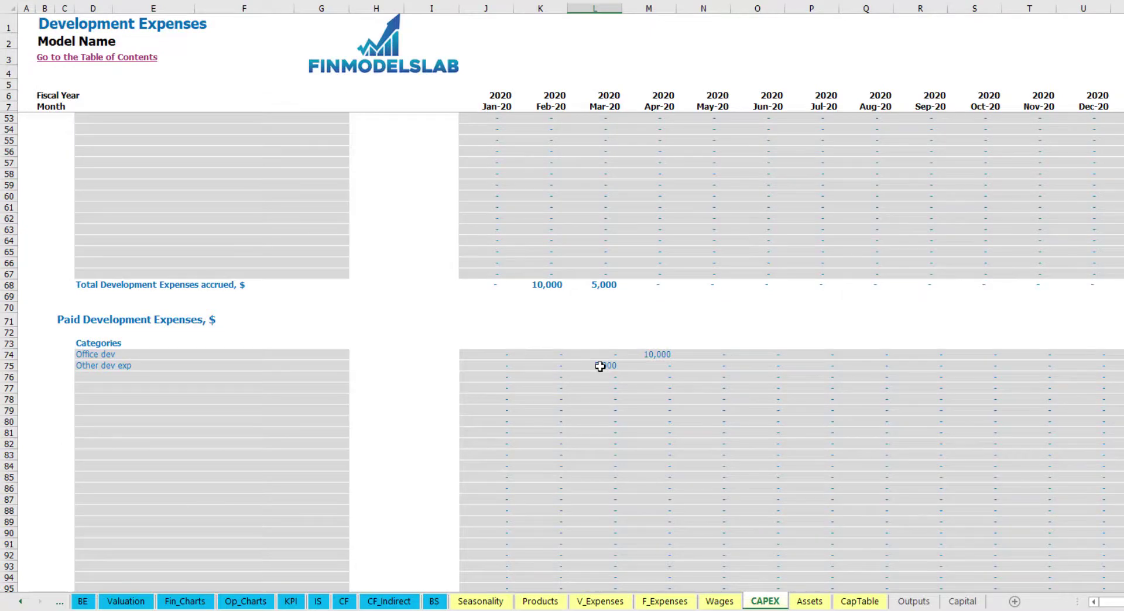
pyautogui.scroll(13, 601, 367)
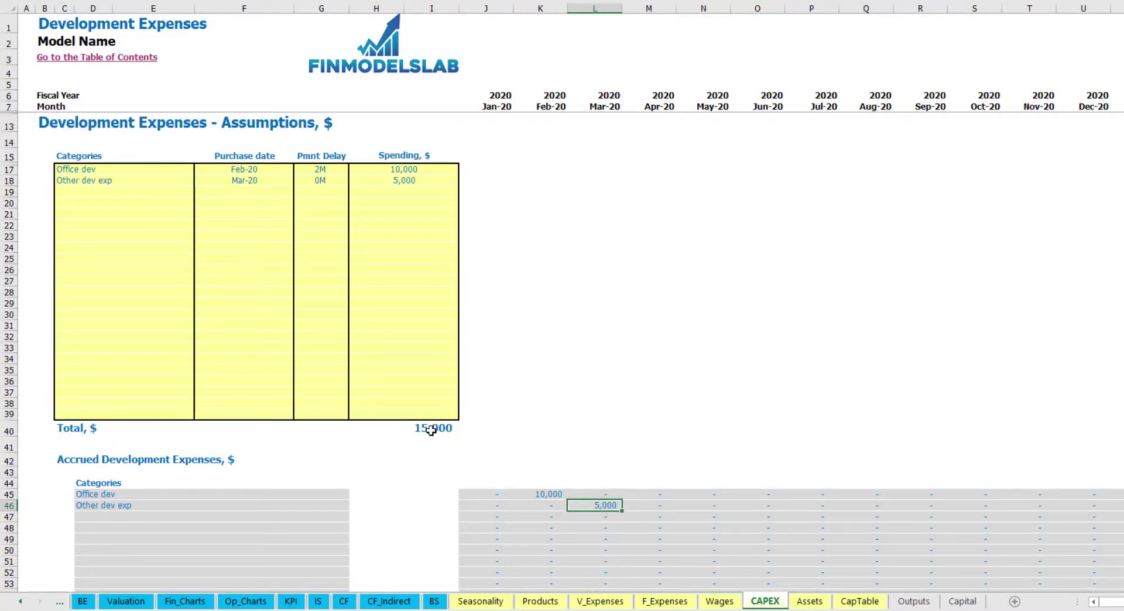
# - On the Assets sheet, examine the Development Expenses category's monthly book depreciation, capital expenditure and closing net book value
pyautogui.click(809, 603)
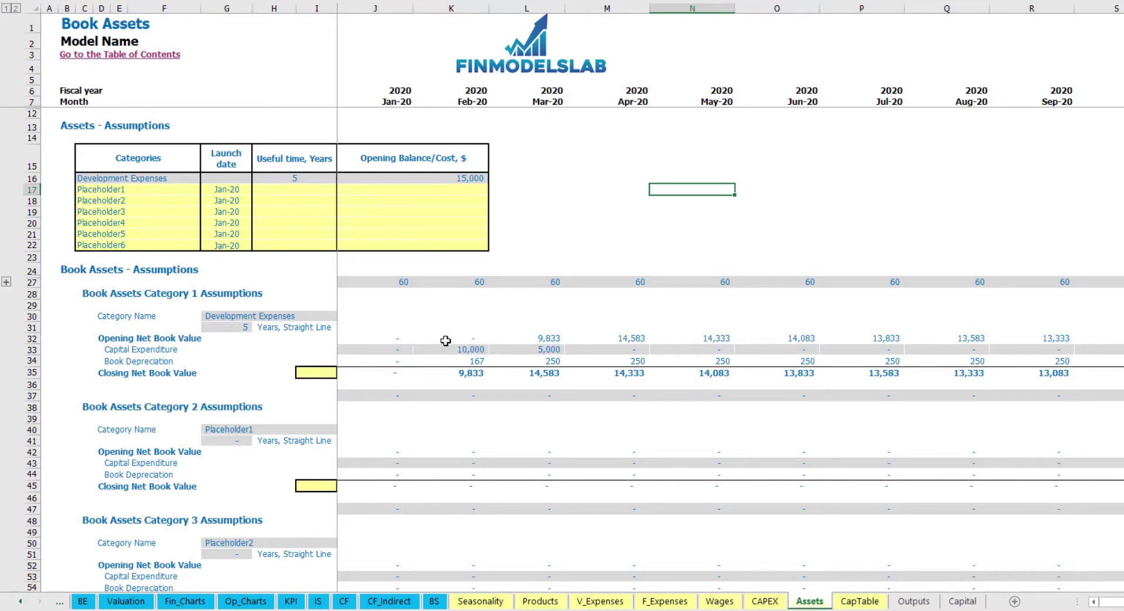
pyautogui.click(29, 360)
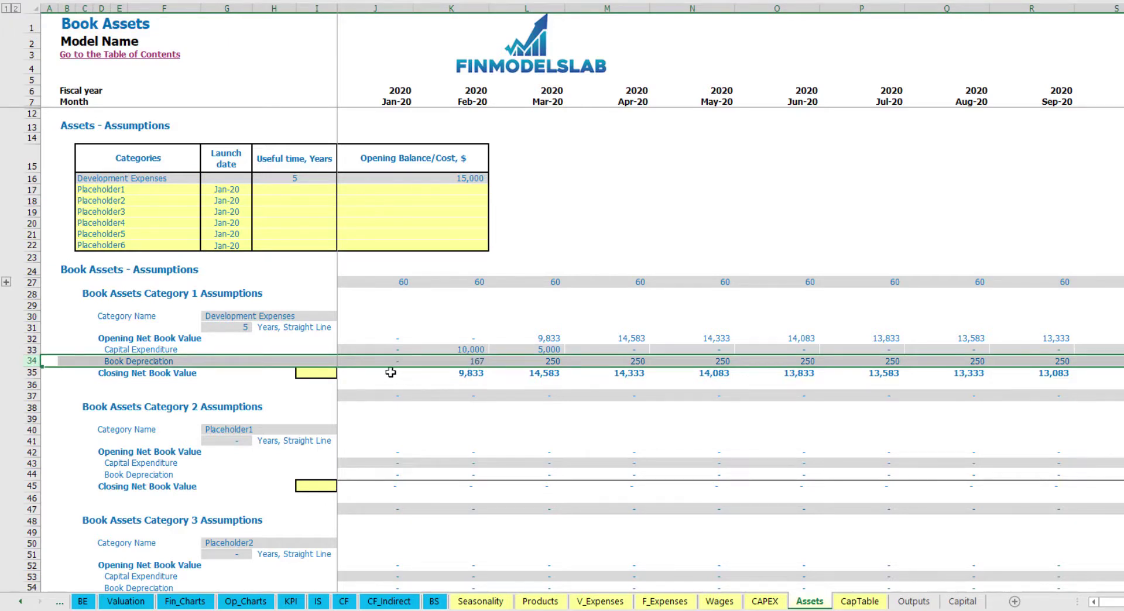
pyautogui.click(375, 350)
pyautogui.moveTo(451, 359); pyautogui.dragTo(670, 349)
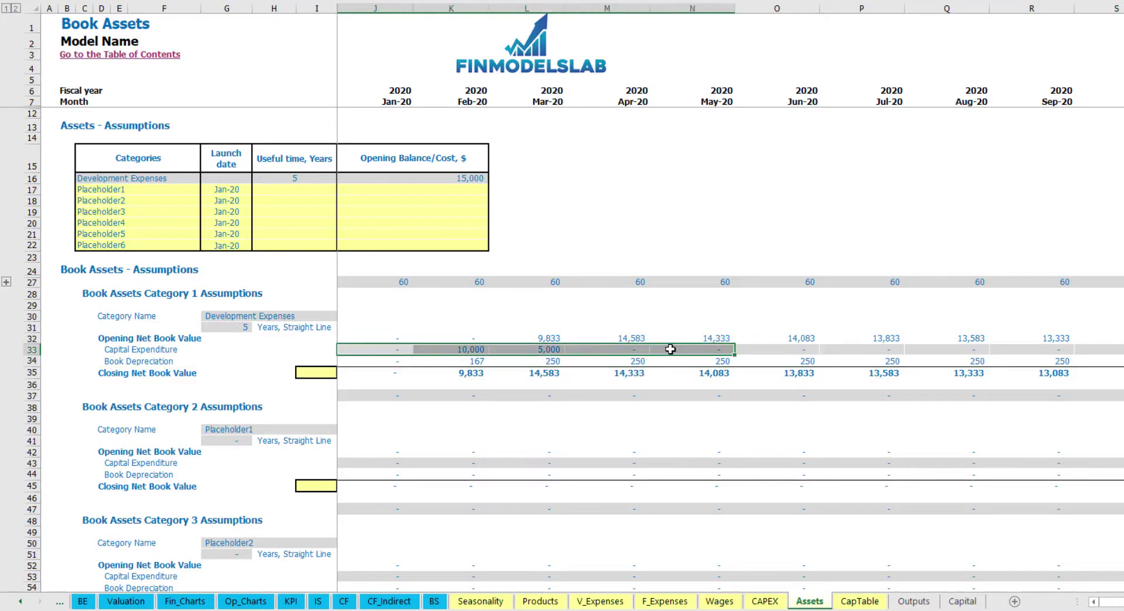
pyautogui.moveTo(397, 376); pyautogui.dragTo(743, 377)
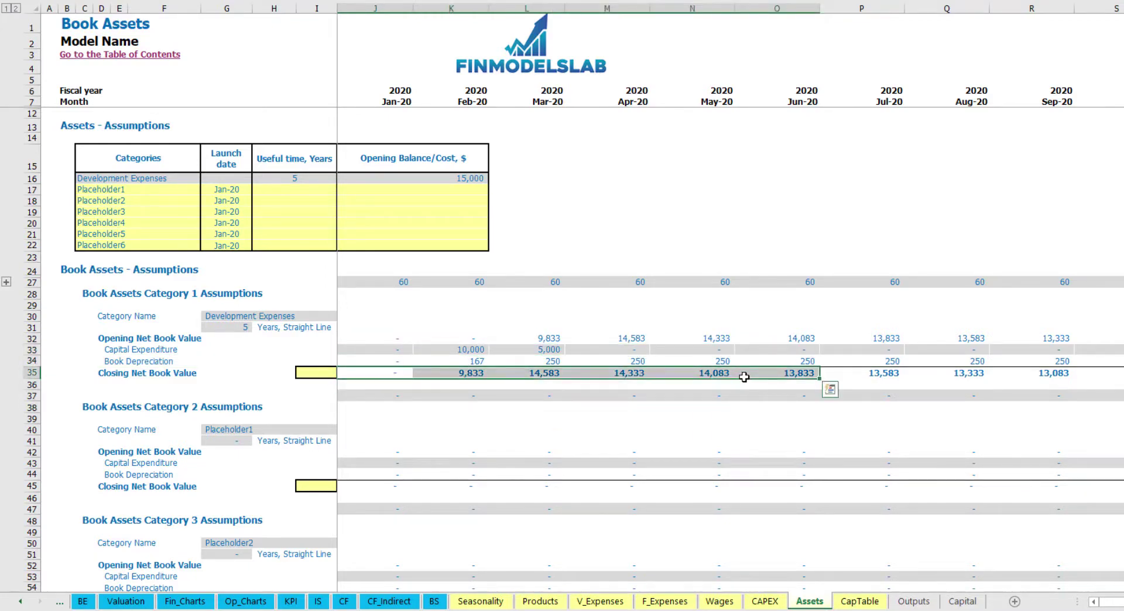
# - Rename the Placeholder1 asset category as "Other assets"
pyautogui.click(155, 186)
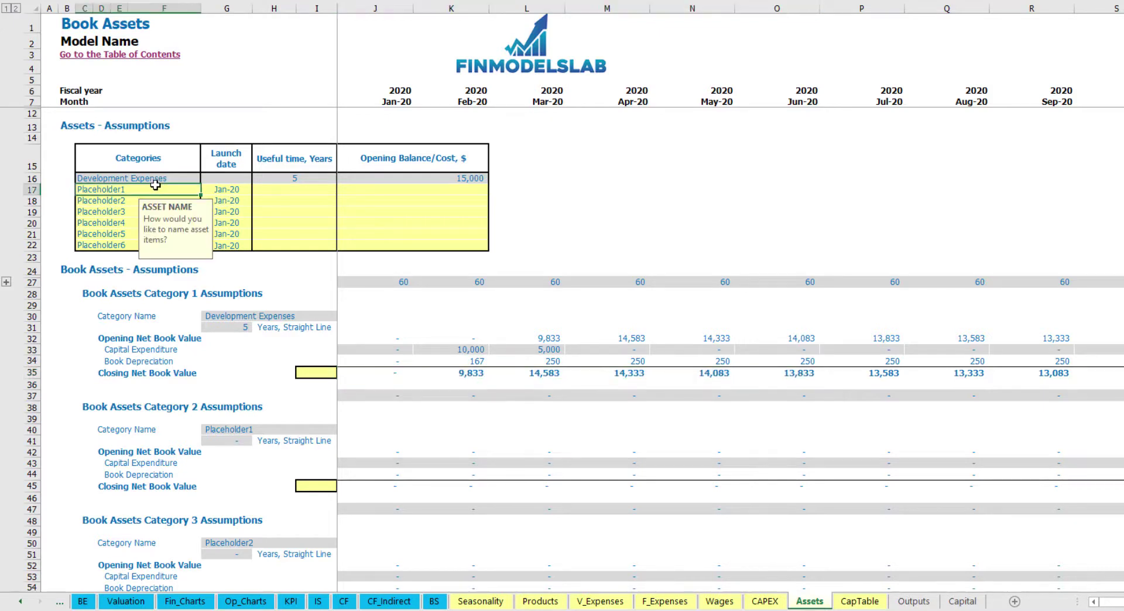
pyautogui.write('Other assets')
pyautogui.press('Return')
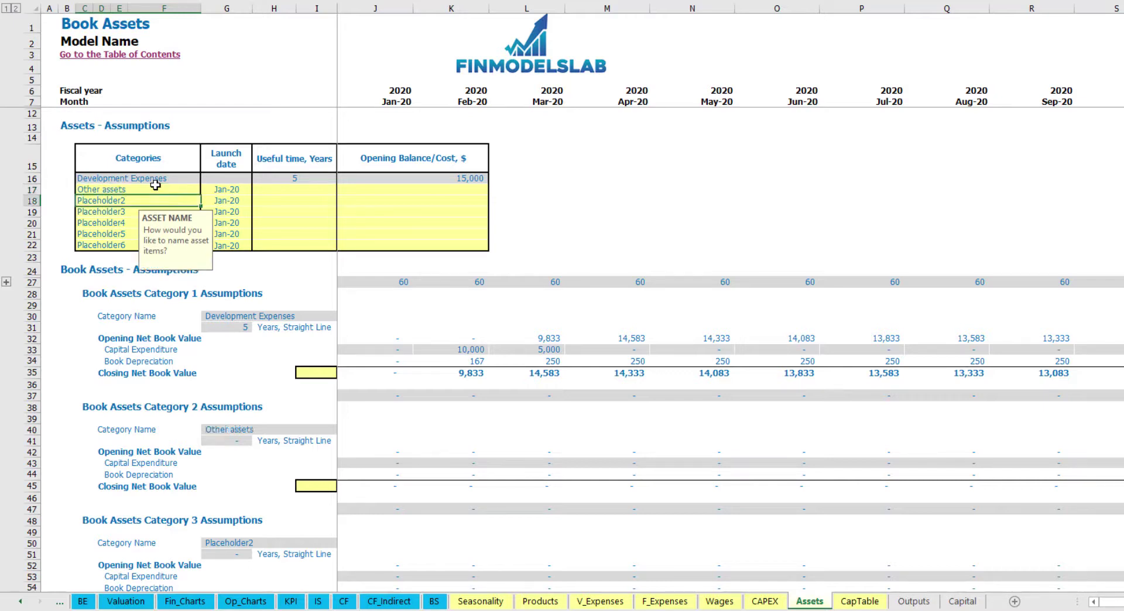
# - Give the Other assets category a useful time of 10 years and an opening balance/cost of 25,000
pyautogui.click(324, 189)
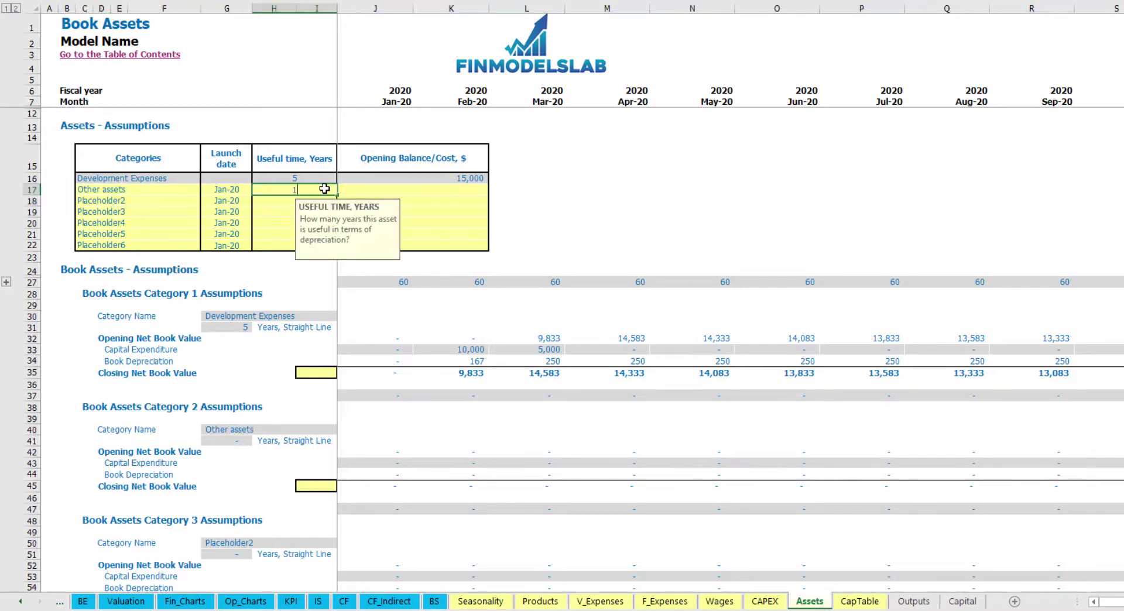
pyautogui.write('10')
pyautogui.press('Return')
pyautogui.click(416, 190)
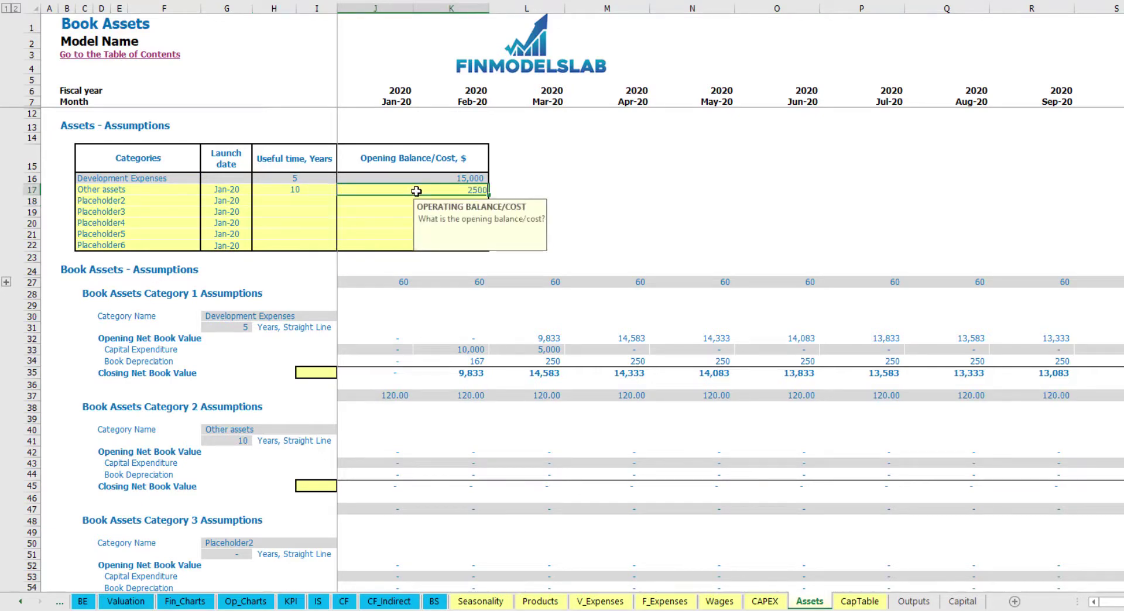
pyautogui.write('25000')
pyautogui.press('Return')
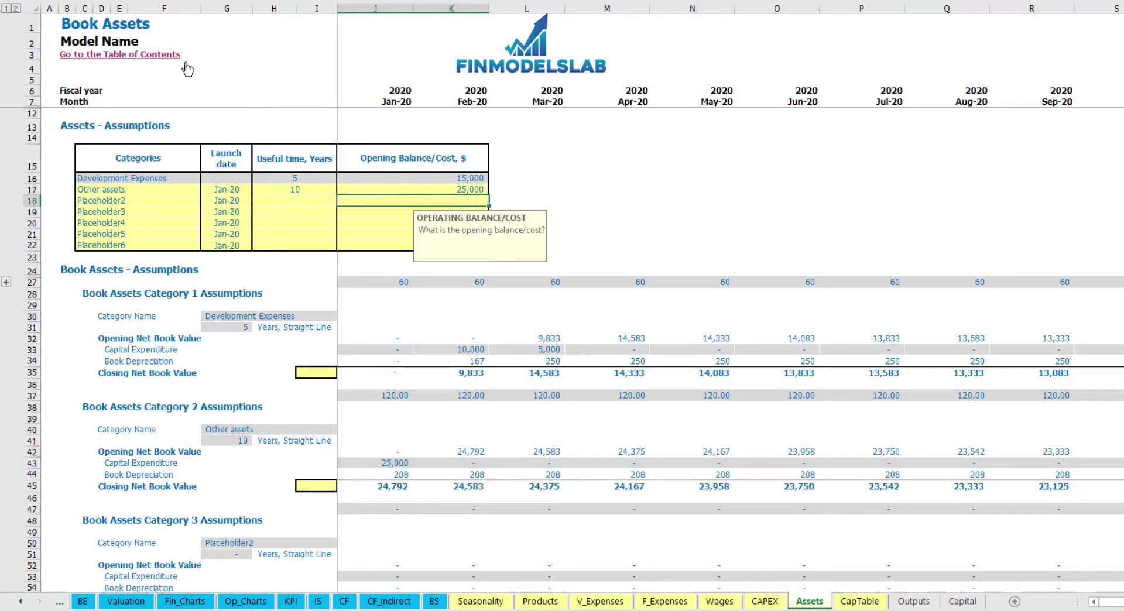
# - Set the launch date of Other assets to Apr-20
pyautogui.click(236, 190)
pyautogui.click(257, 192)
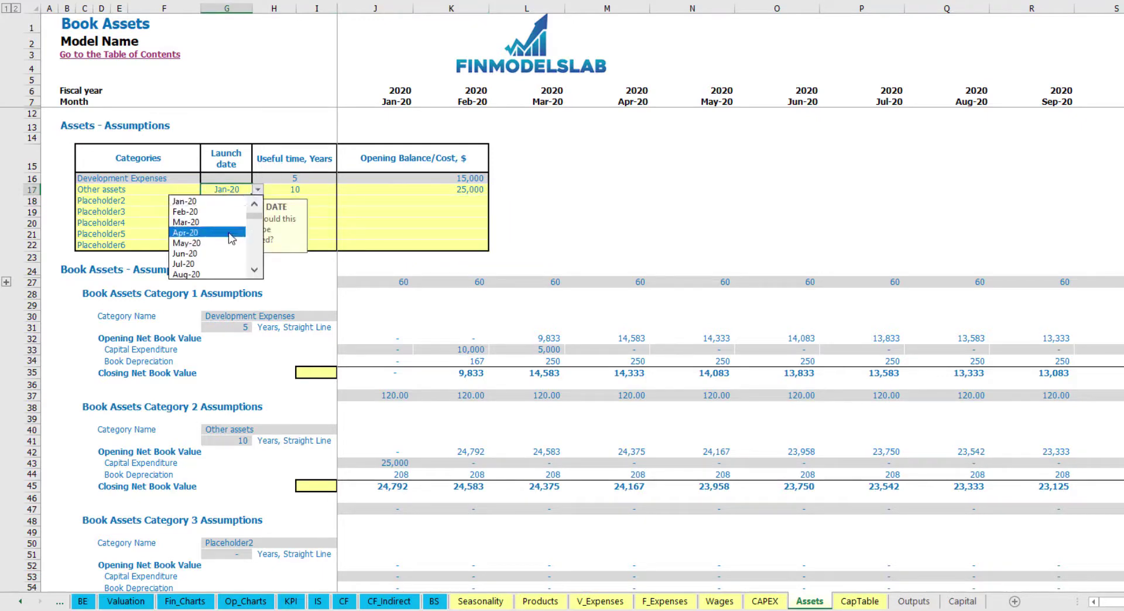
pyautogui.click(218, 227)
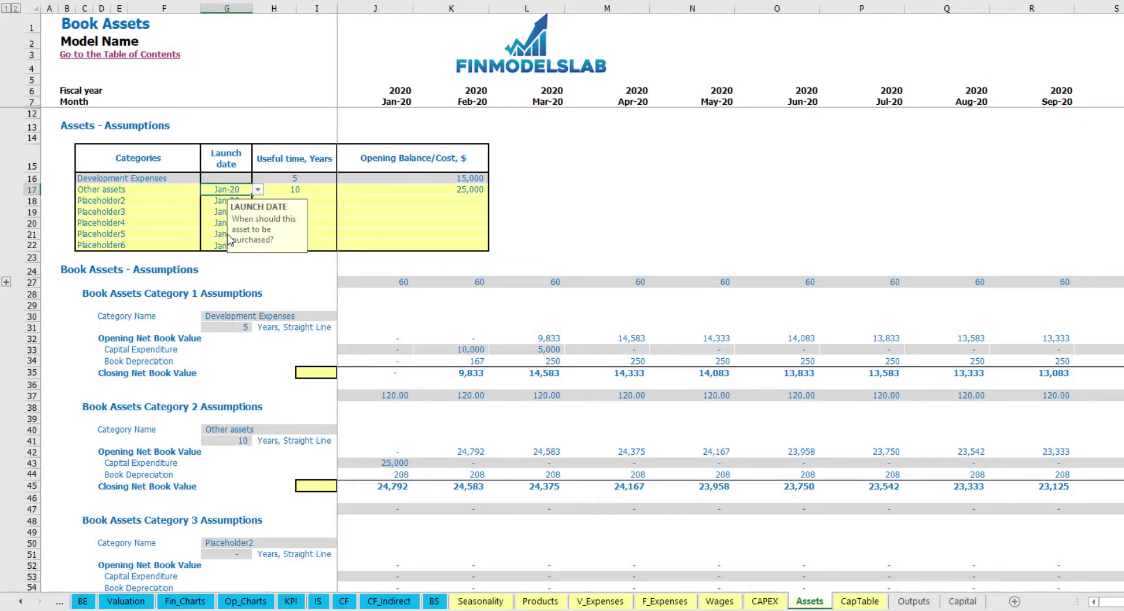
# - Examine the Other assets category's capital expenditure, monthly book depreciation and closing net book value from Apr-20 onward
pyautogui.click(632, 463)
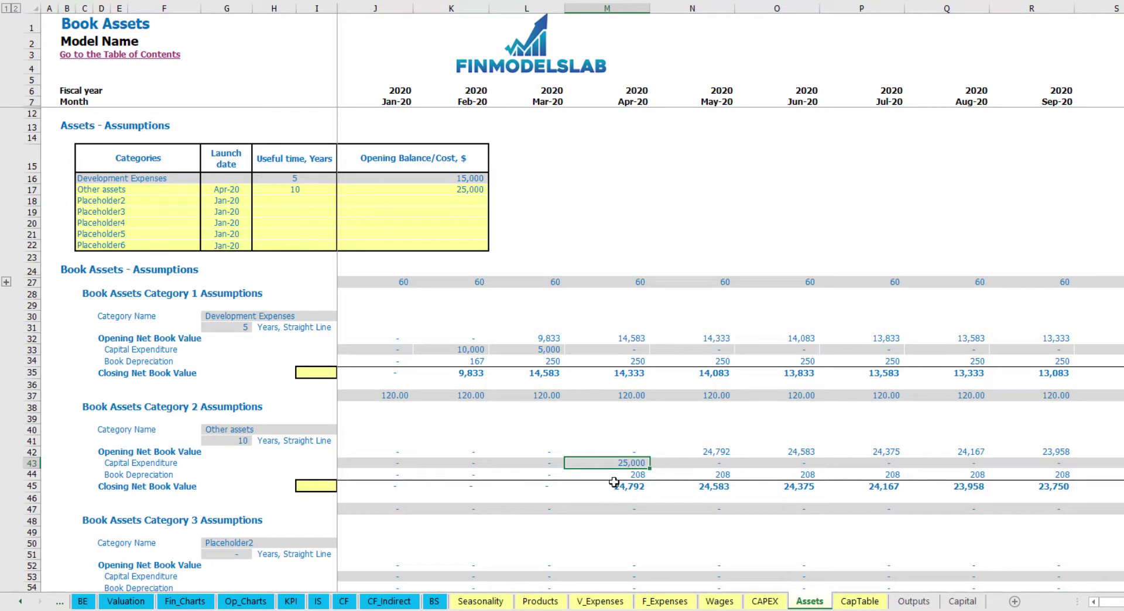
pyautogui.moveTo(639, 473); pyautogui.dragTo(861, 472)
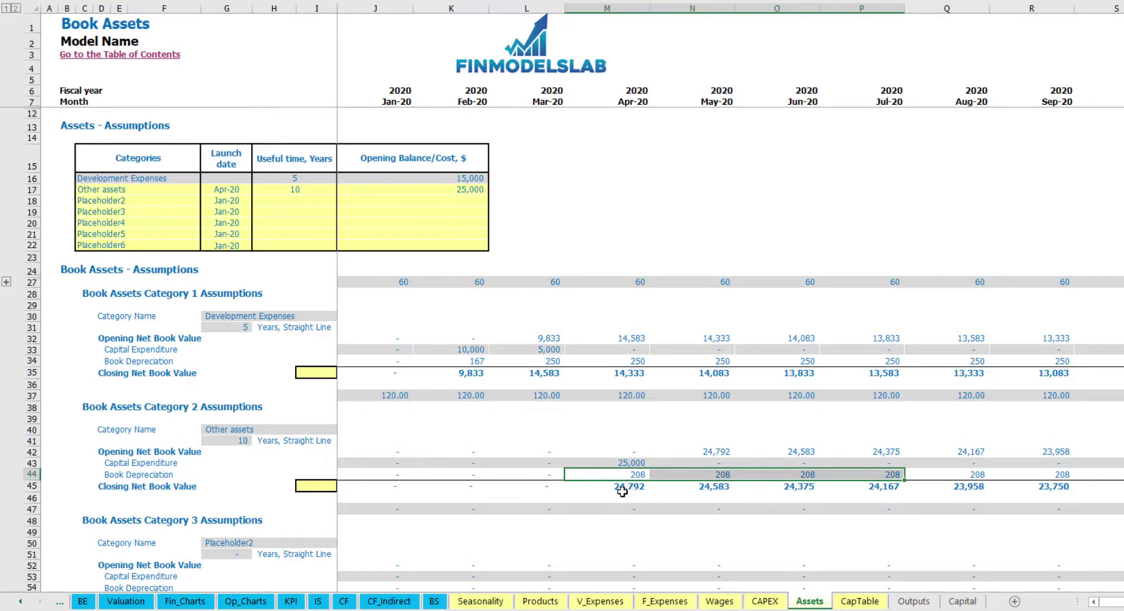
pyautogui.moveTo(626, 488); pyautogui.dragTo(917, 484)
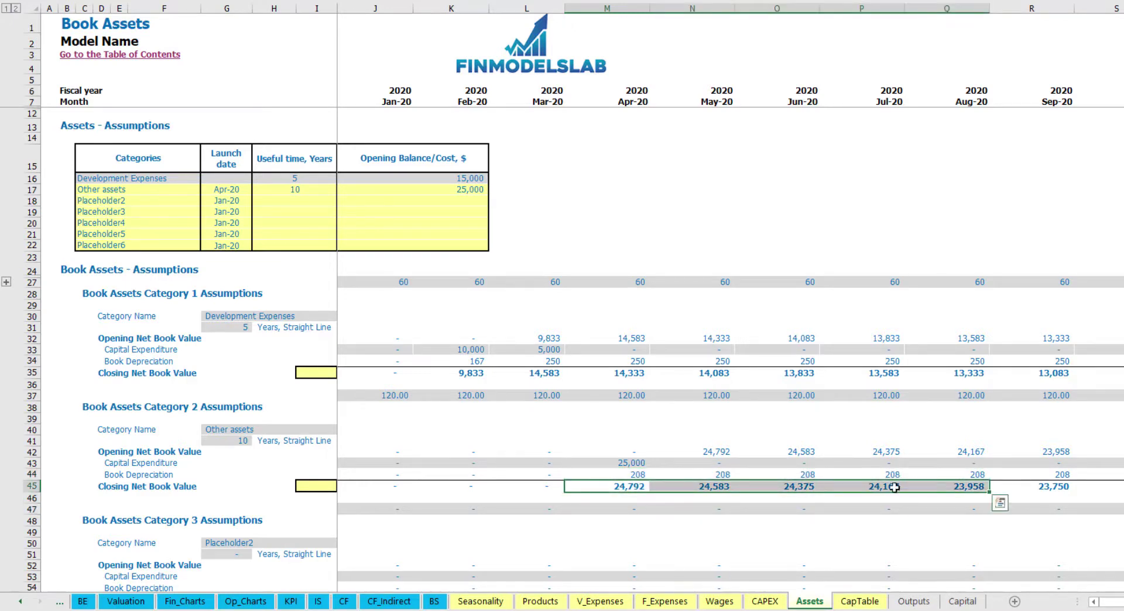
# - Trace the assets through the income statement, cash flow statement, and the balance sheet's Fixed Assets, CAPEX Prepayment and CAPEX Payable rows
pyautogui.click(319, 602)
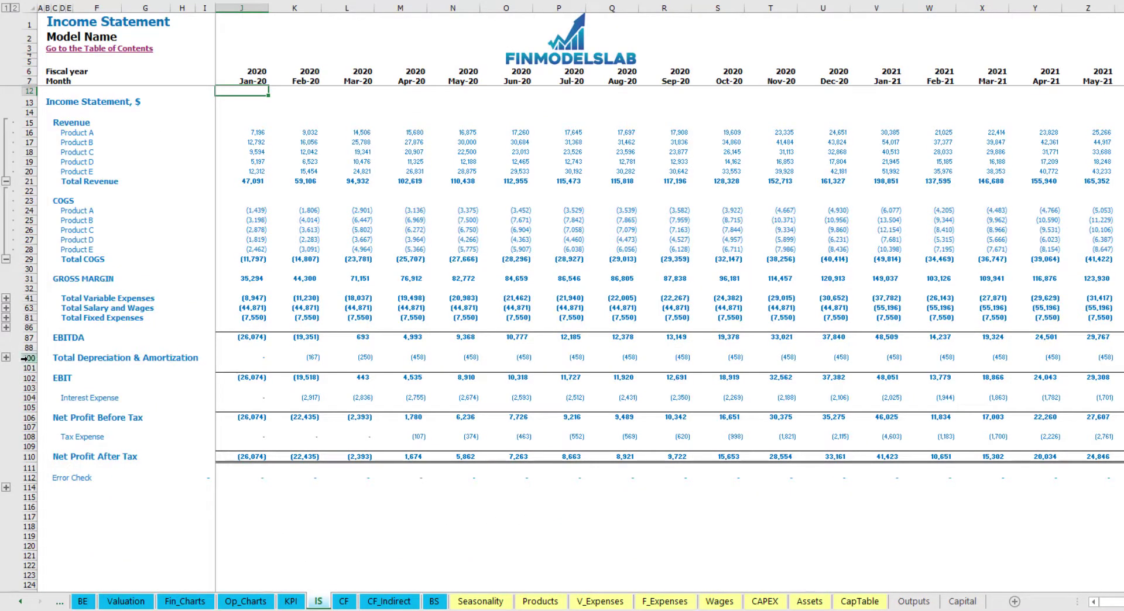
pyautogui.click(344, 601)
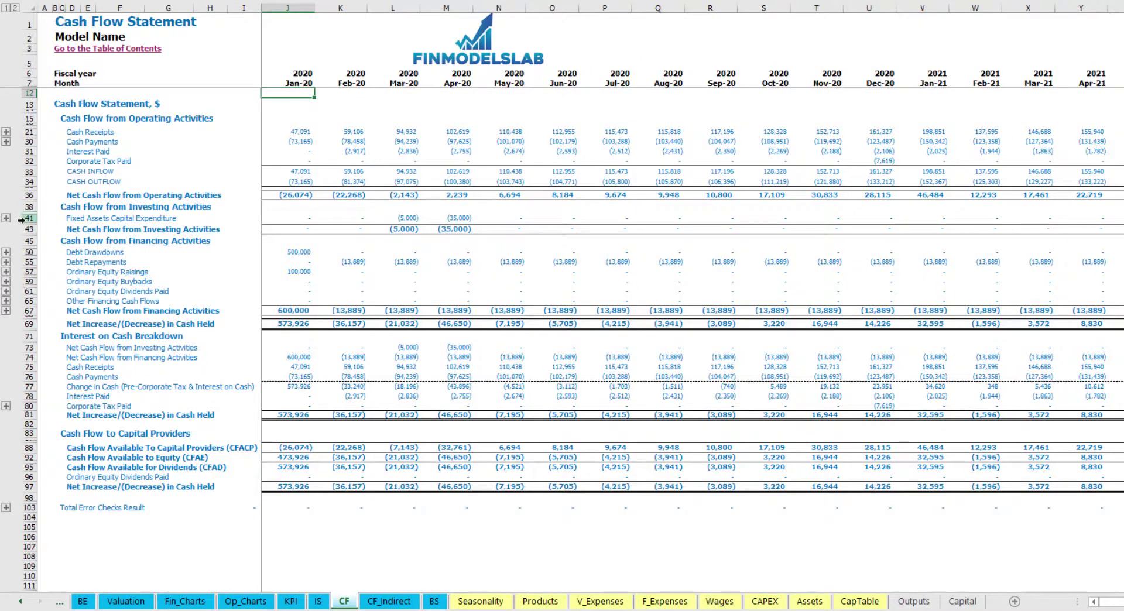
pyautogui.click(433, 603)
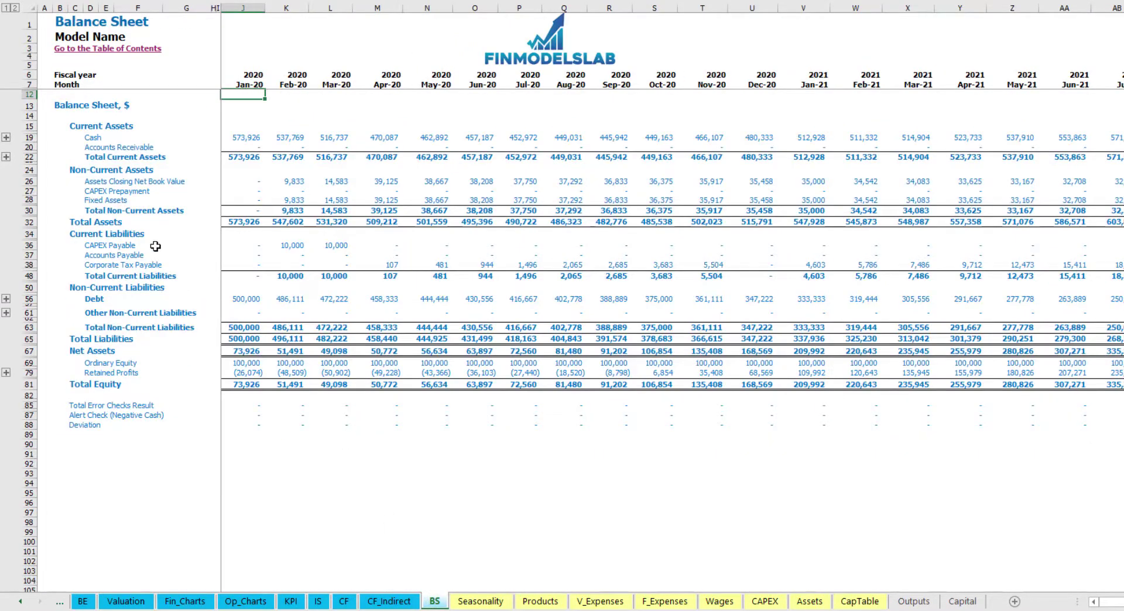
pyautogui.click(31, 200)
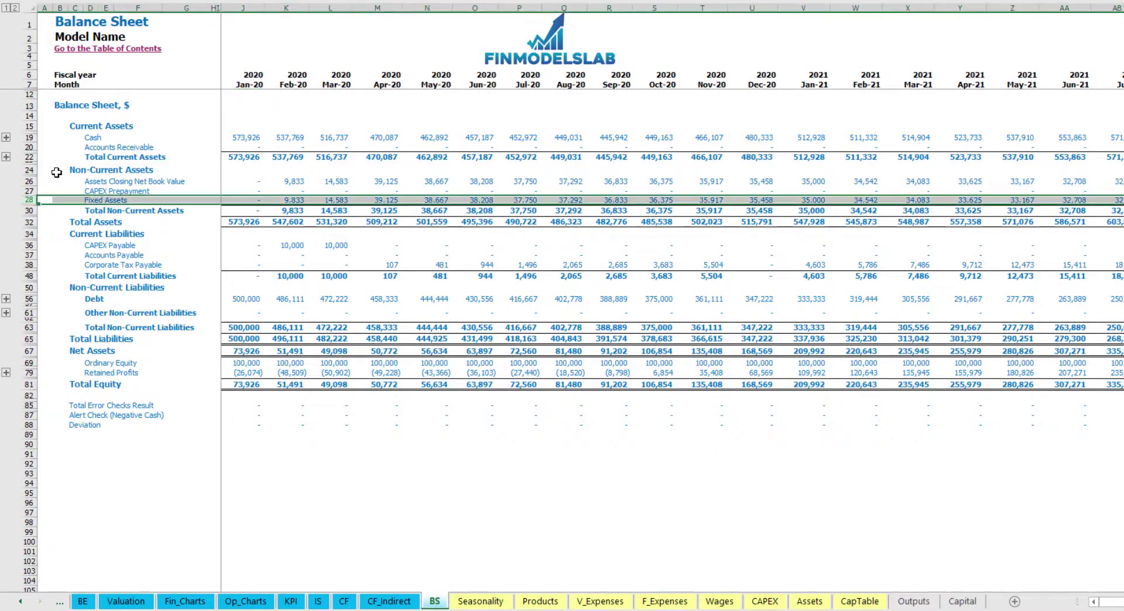
pyautogui.click(27, 190)
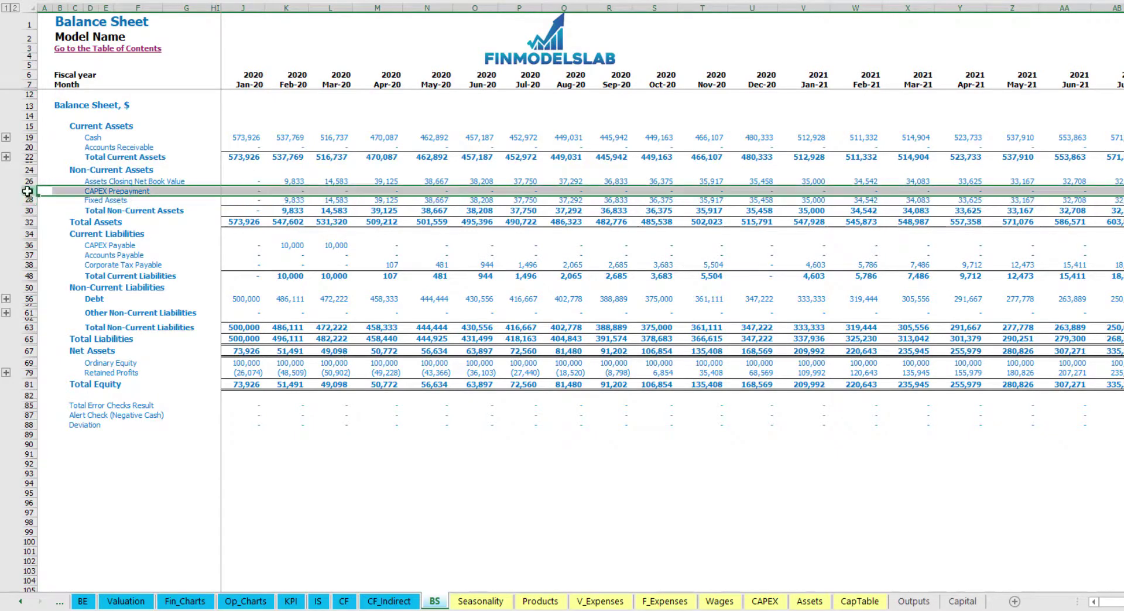
pyautogui.click(32, 246)
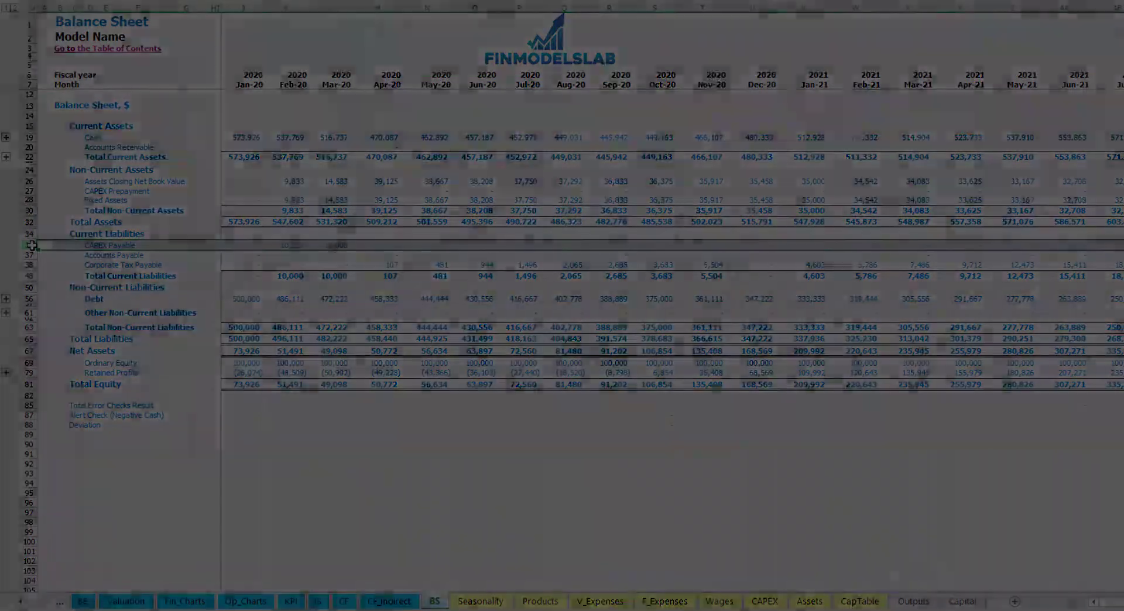
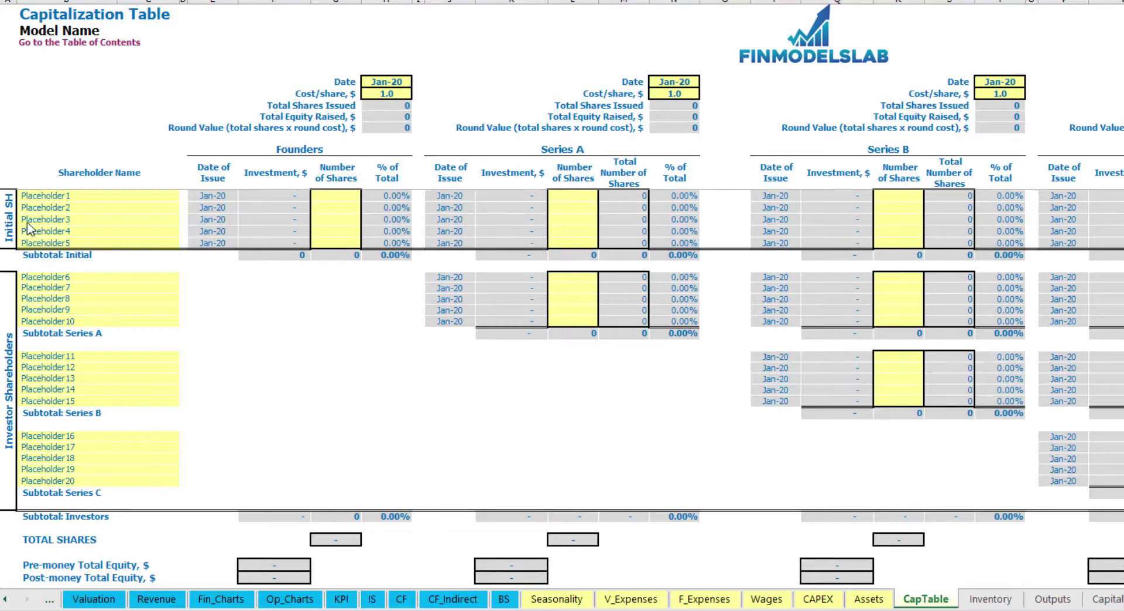
# - In the capitalization table, name the first two initial shareholders Founder 1 and Founder 2
pyautogui.click(49, 194)
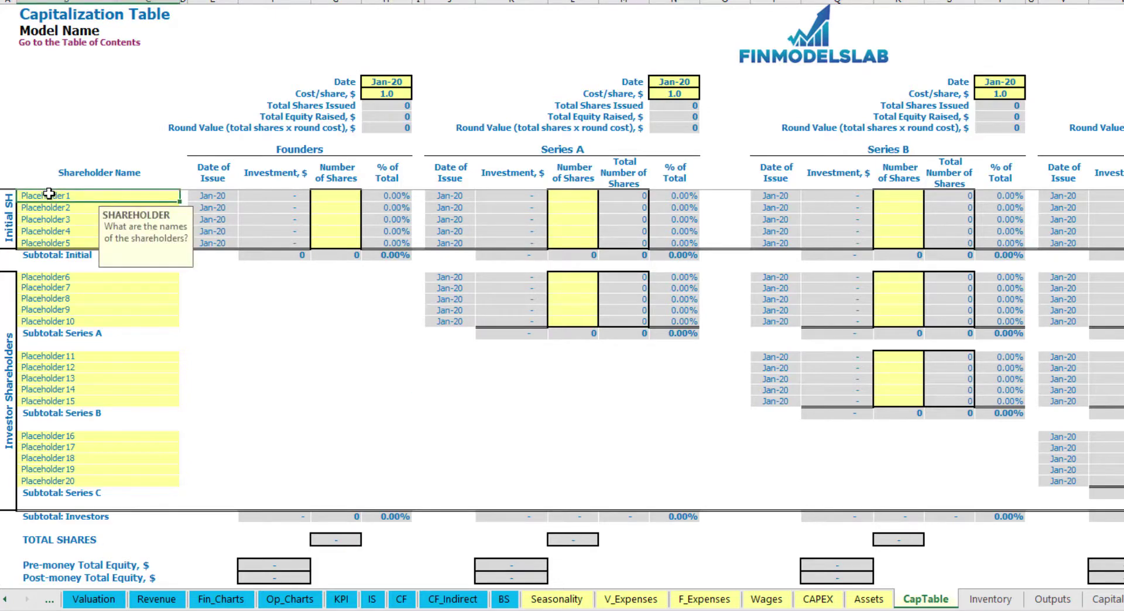
pyautogui.write('Founder 1')
pyautogui.hotkey('ctrl', 'Return')
pyautogui.hotkey('ctrl', 'c')
pyautogui.press('Down')
pyautogui.hotkey('ctrl', 'v')
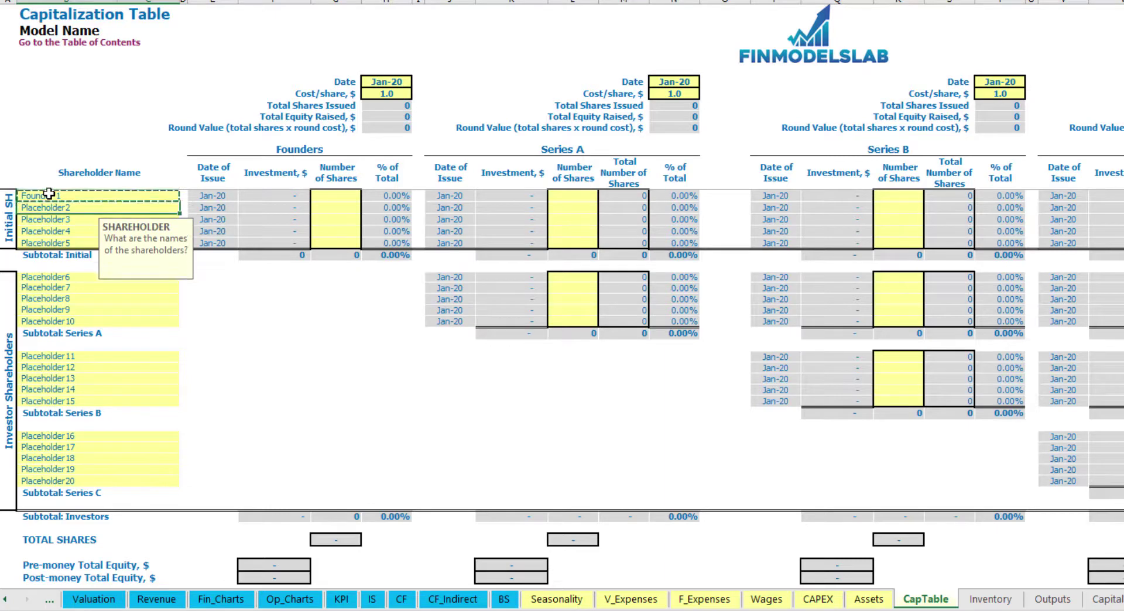
pyautogui.press('F2')
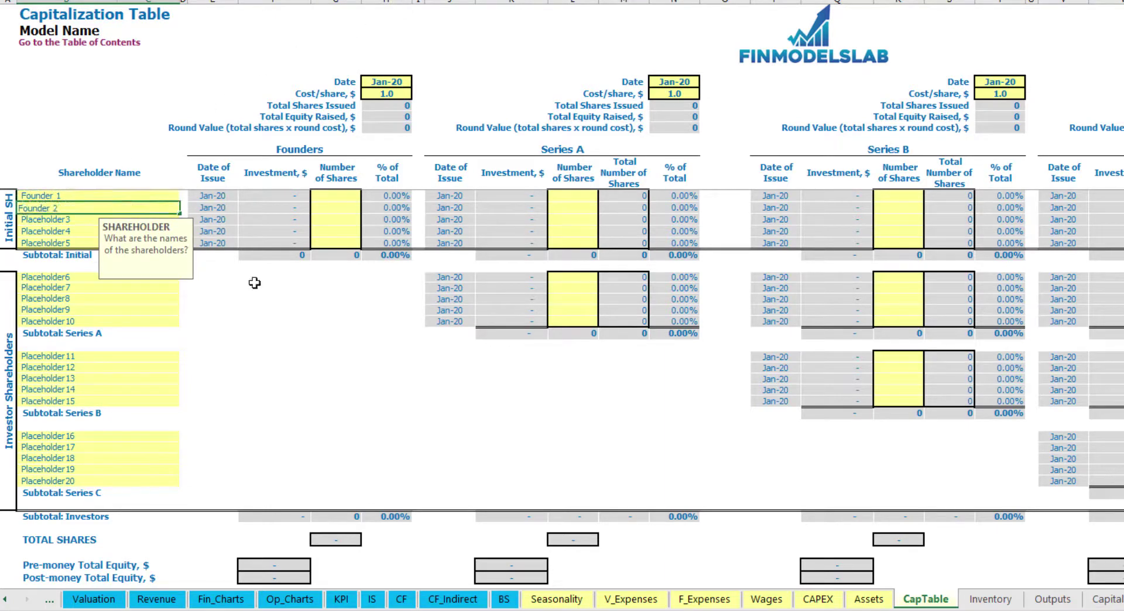
pyautogui.press('Return')
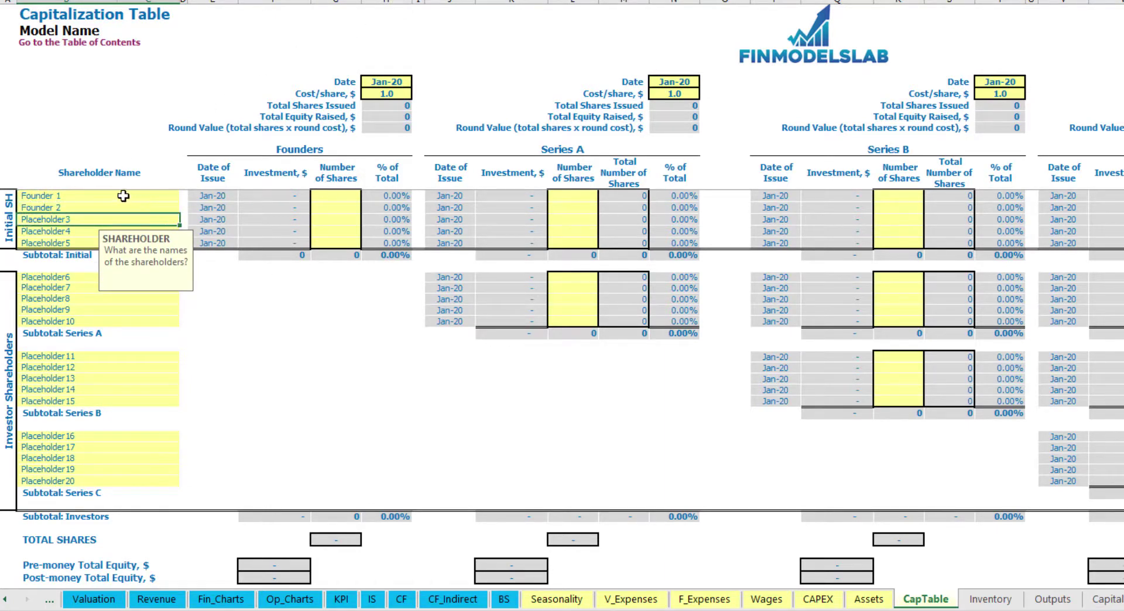
# - Issue 10,000 founders' round shares to Founder 1 and 20,000 to Founder 2
pyautogui.click(341, 196)
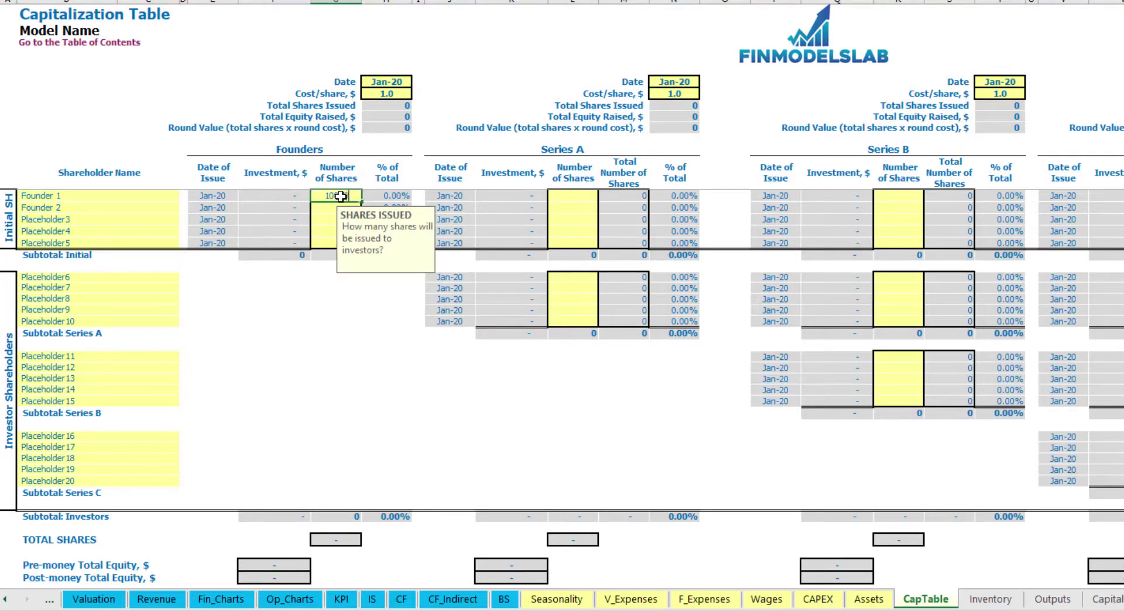
pyautogui.write('10000')
pyautogui.press('Return')
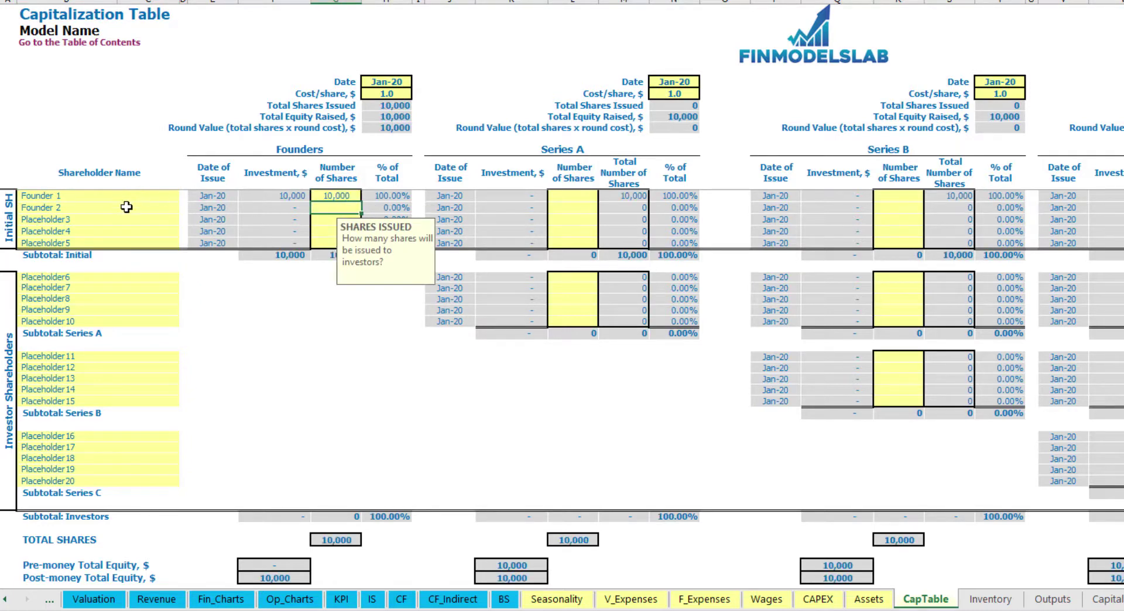
pyautogui.write('200000')
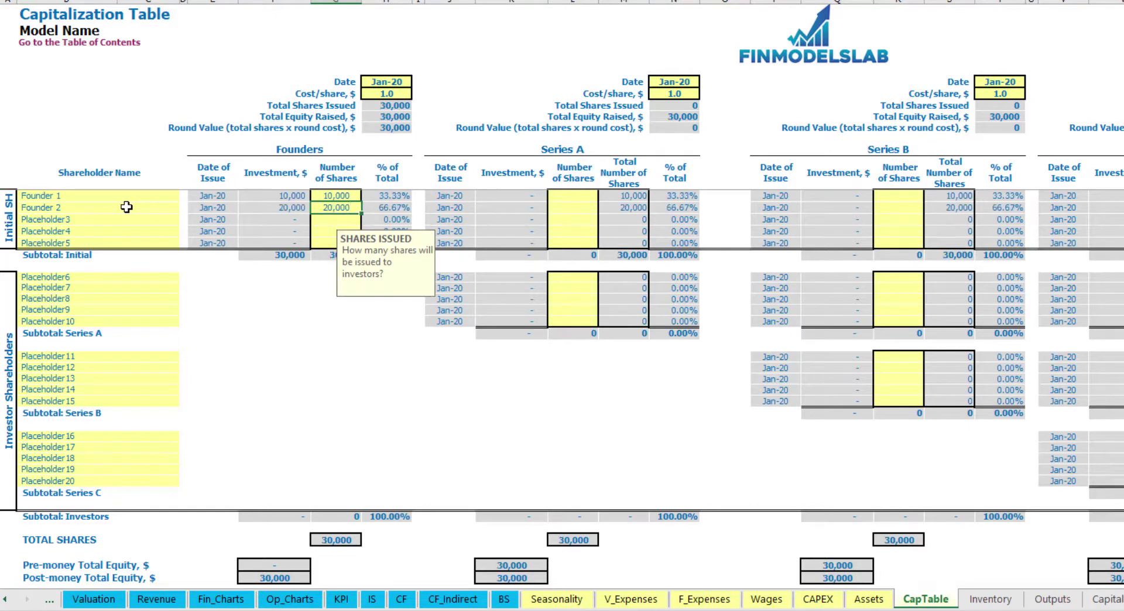
# - Set the founders' round cost per share to $2 and its close date to Feb-20
pyautogui.click(383, 85)
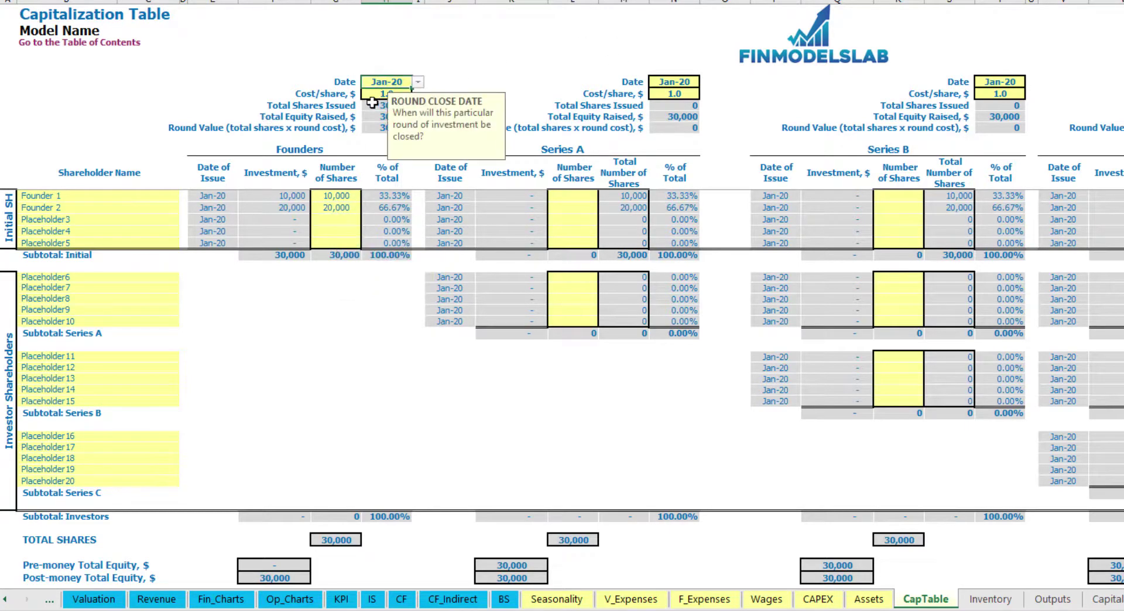
pyautogui.click(373, 97)
pyautogui.write('2')
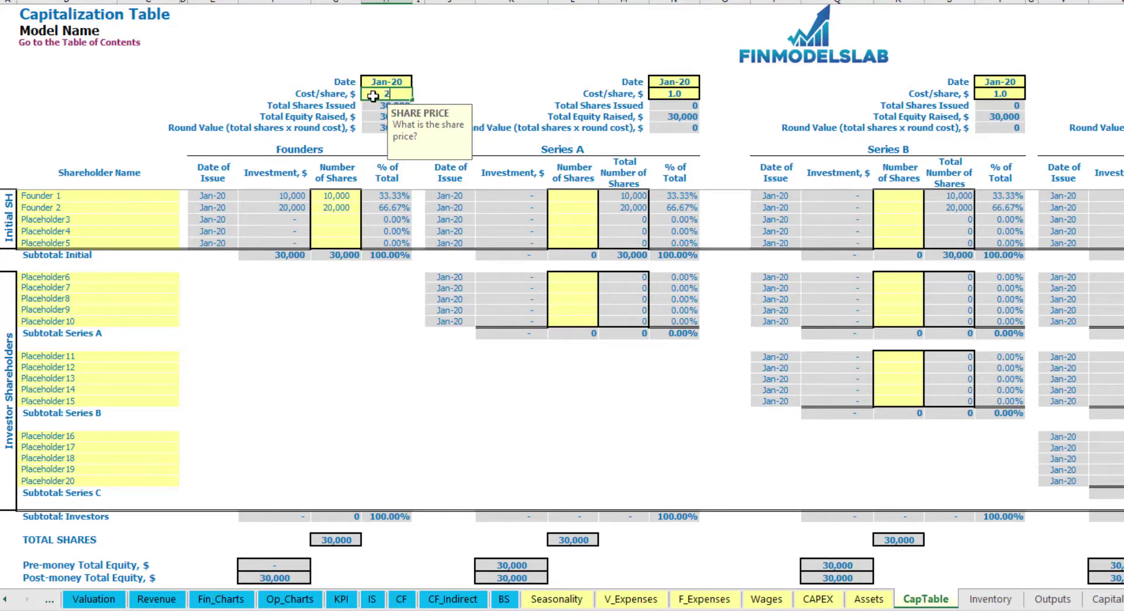
pyautogui.press('Return')
pyautogui.click(407, 80)
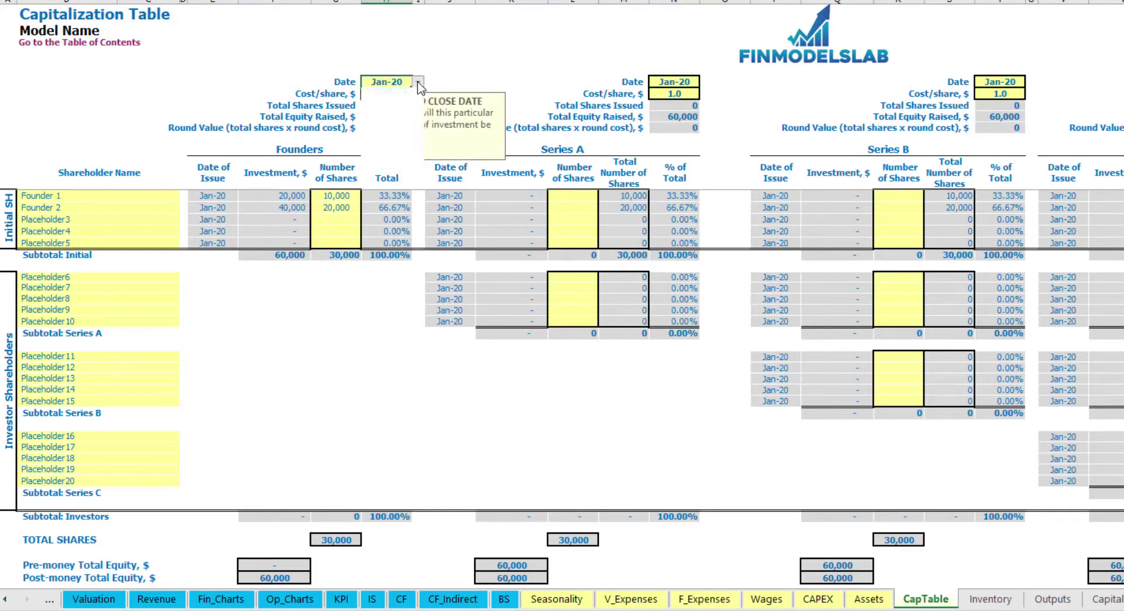
pyautogui.click(419, 82)
pyautogui.click(378, 102)
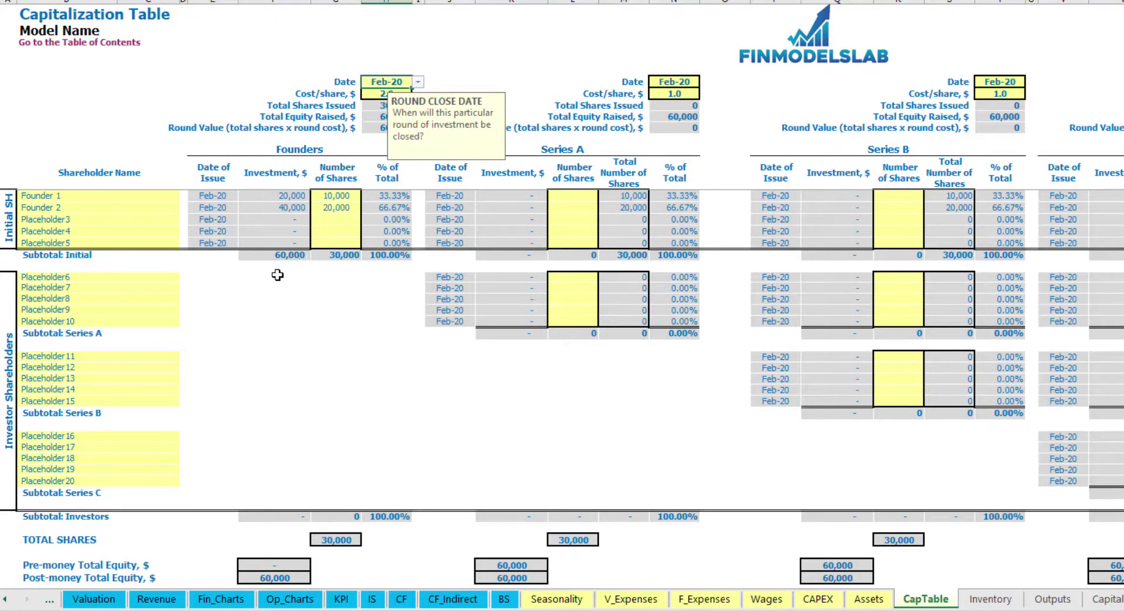
# - Check each founder's investment, the initial subtotal, the post-money total equity and Founder 1's ownership percentage
pyautogui.click(283, 197)
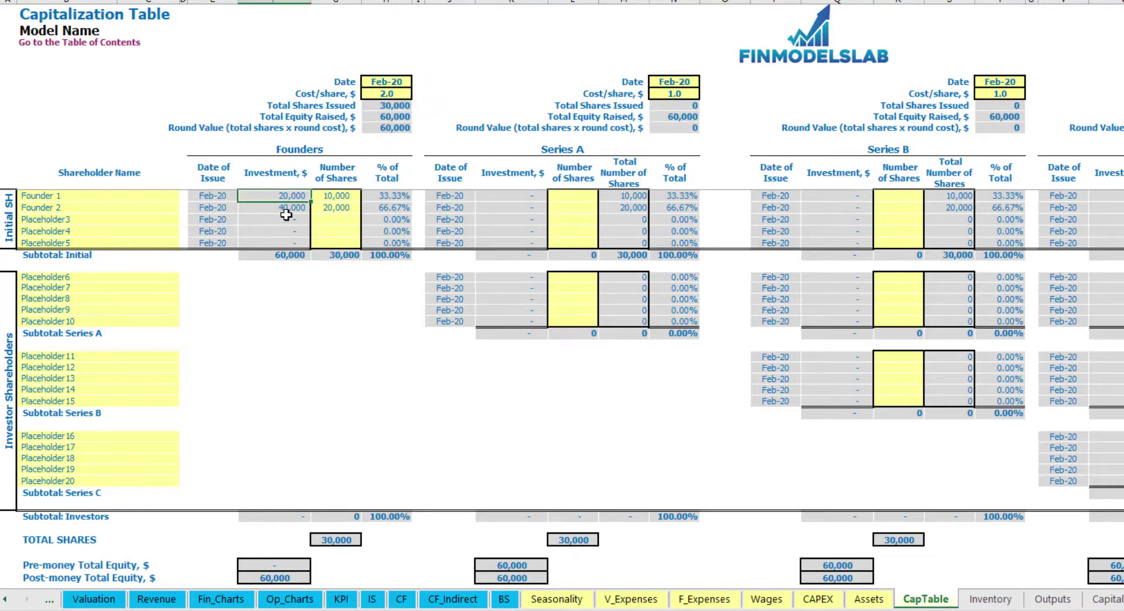
pyautogui.click(281, 208)
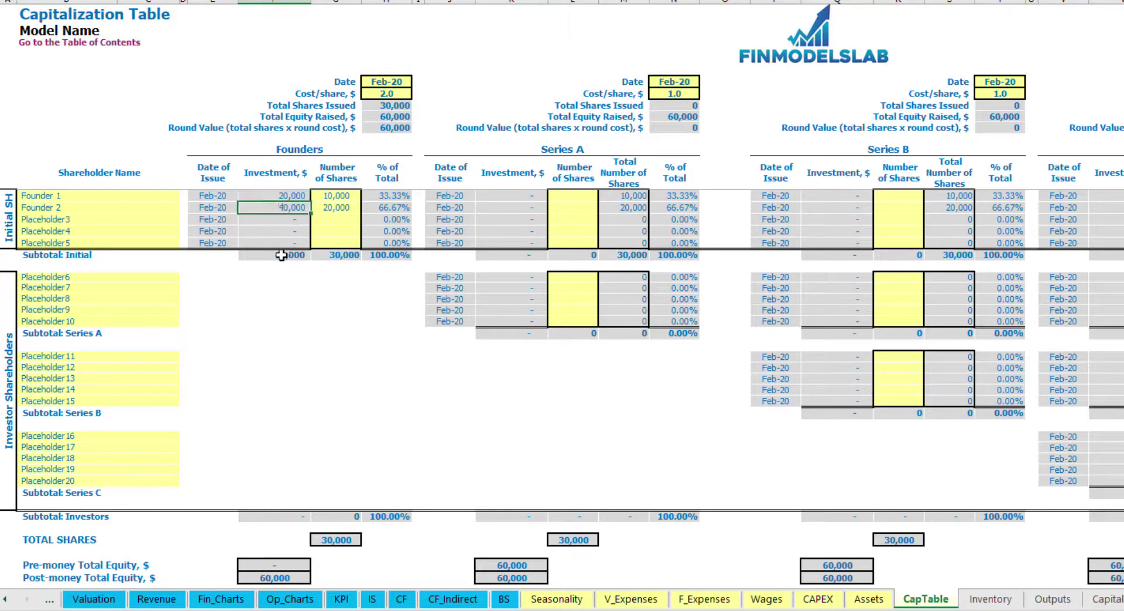
pyautogui.click(281, 256)
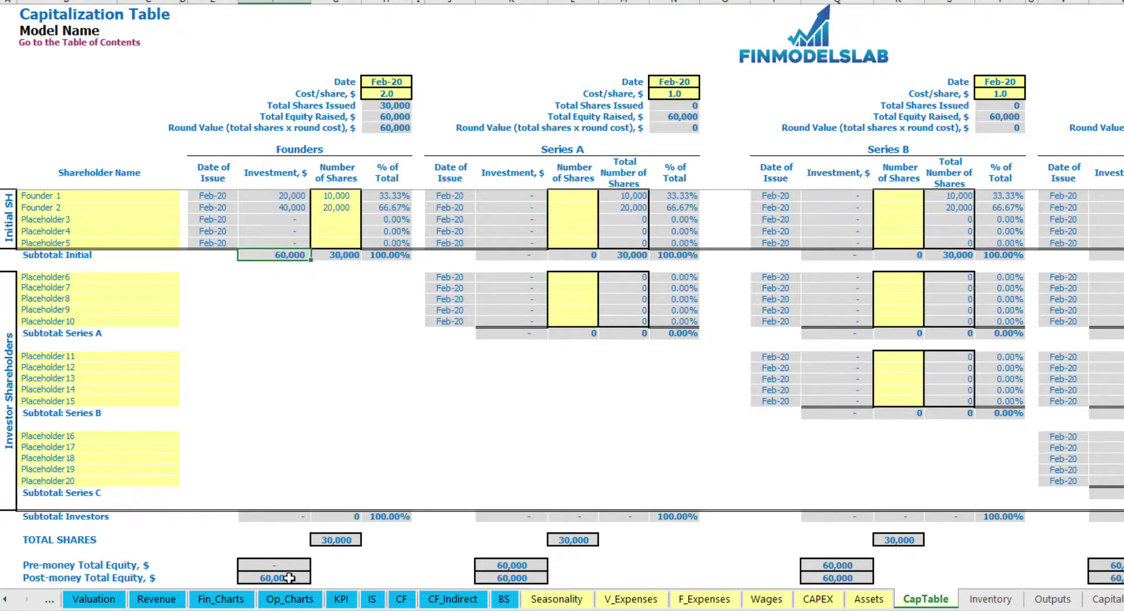
pyautogui.click(193, 580)
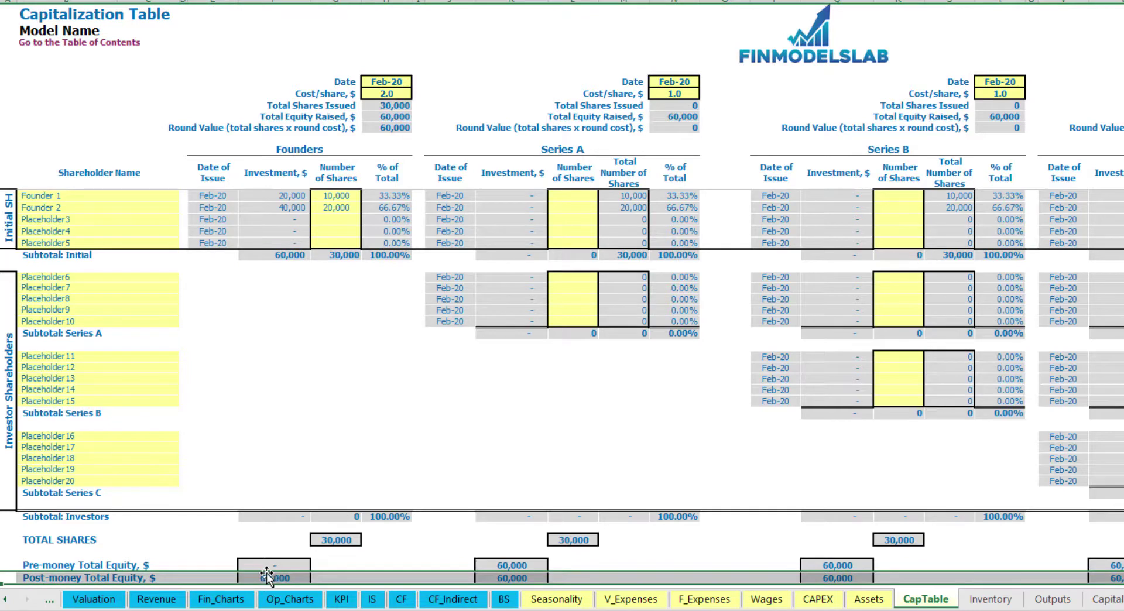
pyautogui.click(395, 198)
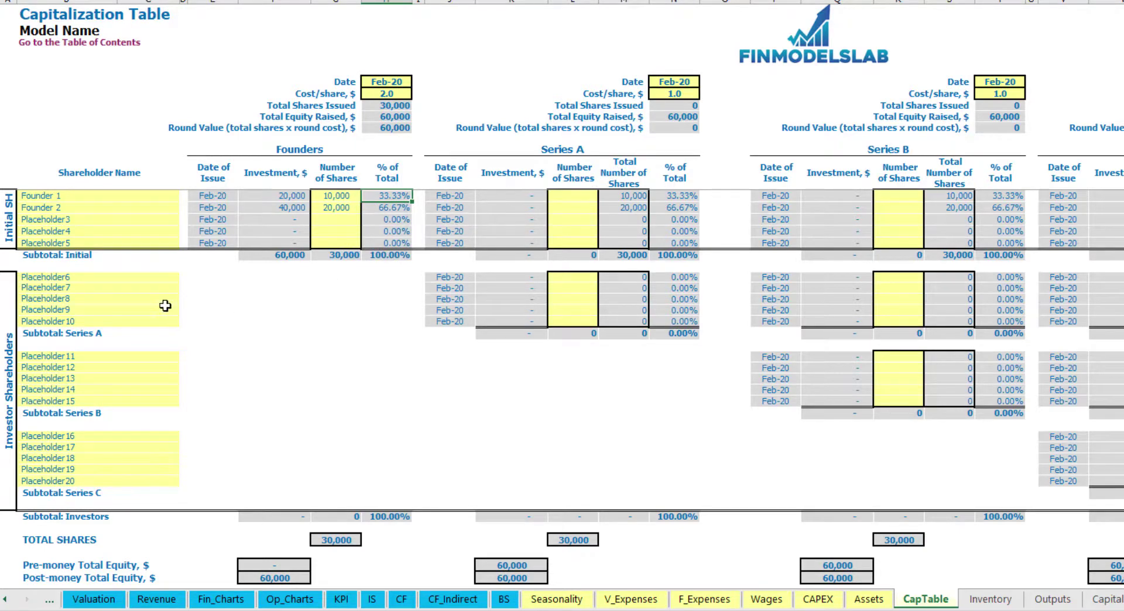
# - Rename the first Series A investor shareholder, Placeholder6, as "Investor 1"
pyautogui.click(139, 279)
pyautogui.click(589, 154)
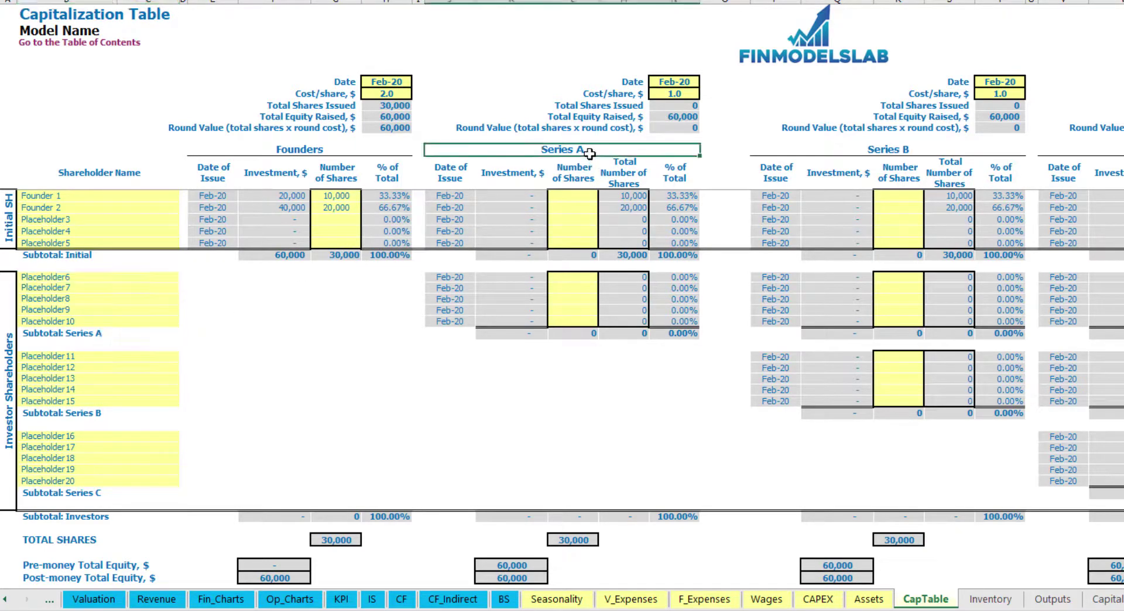
pyautogui.click(76, 280)
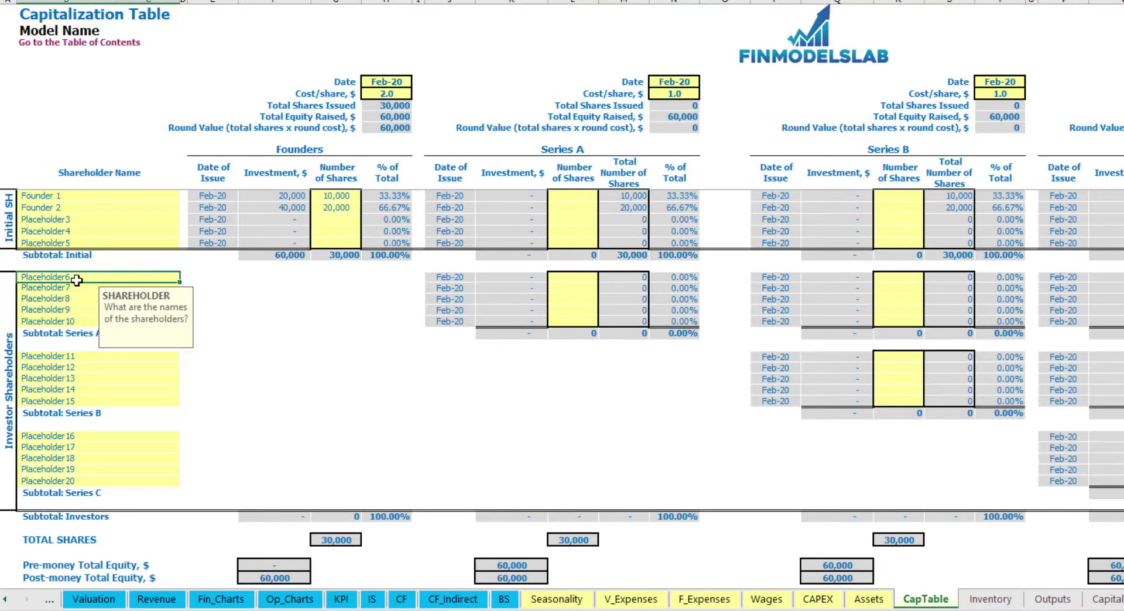
pyautogui.press('BackSpace')
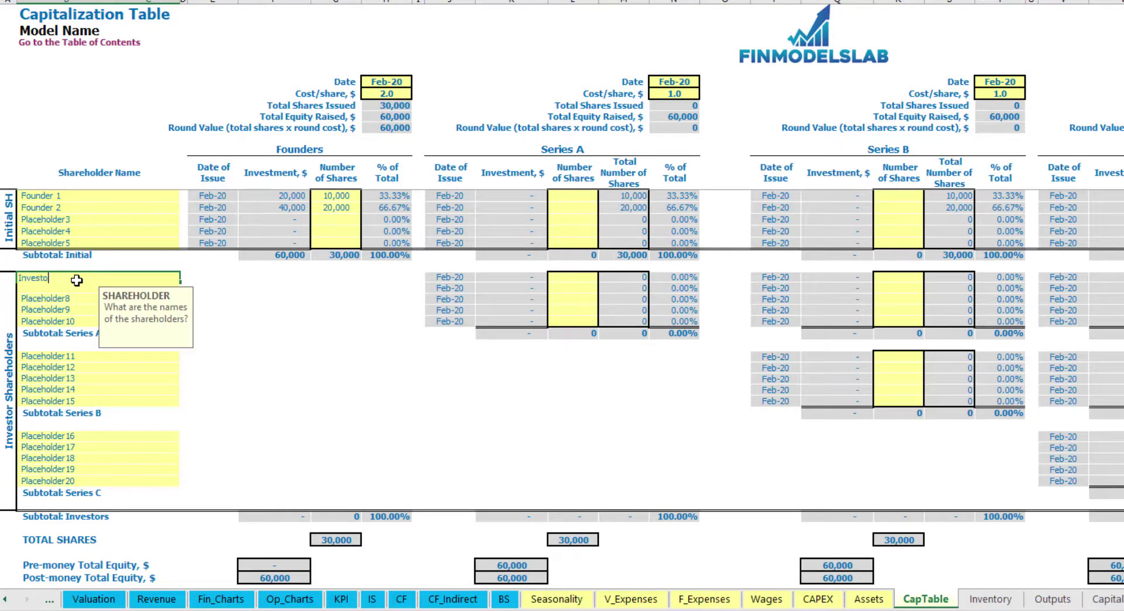
pyautogui.press('Return')
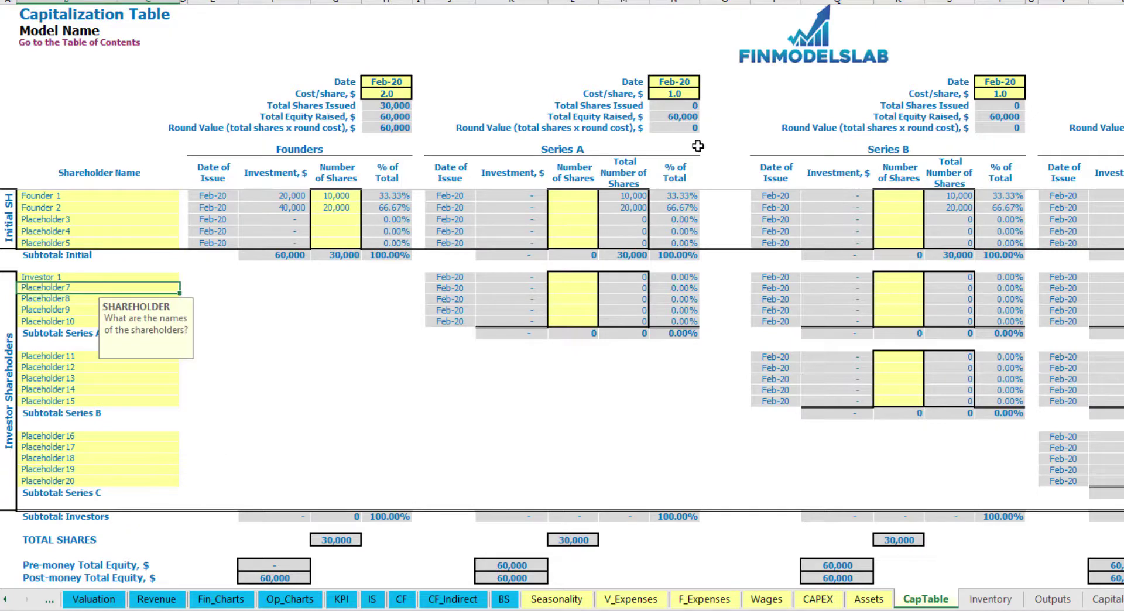
# - Set the Series A round's close date to May-20 and its cost per share to $5
pyautogui.click(683, 81)
pyautogui.click(706, 82)
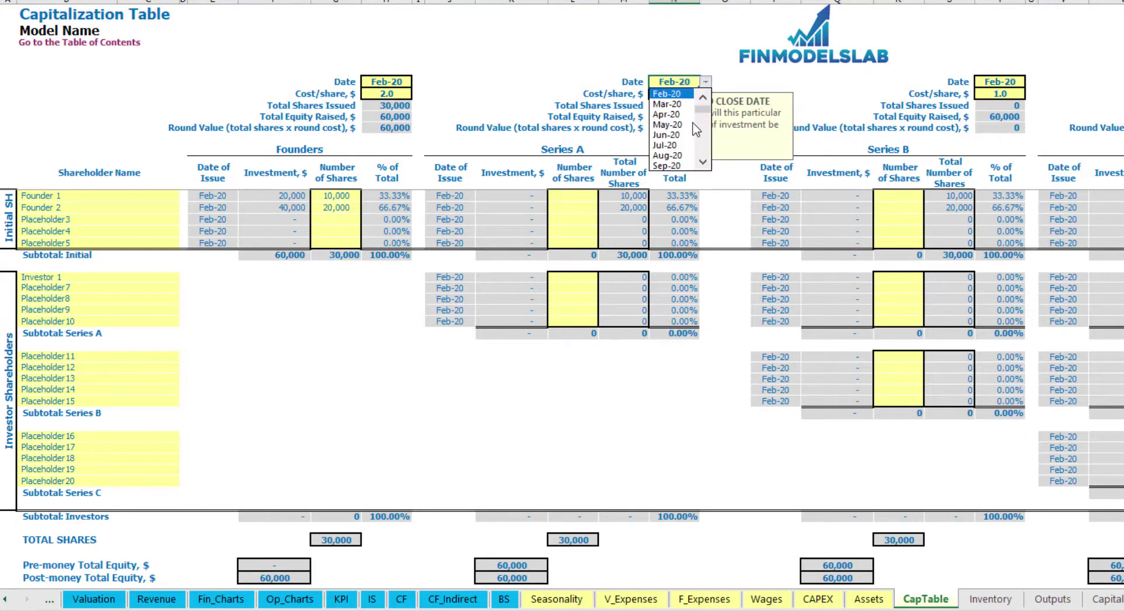
pyautogui.click(674, 123)
pyautogui.click(668, 93)
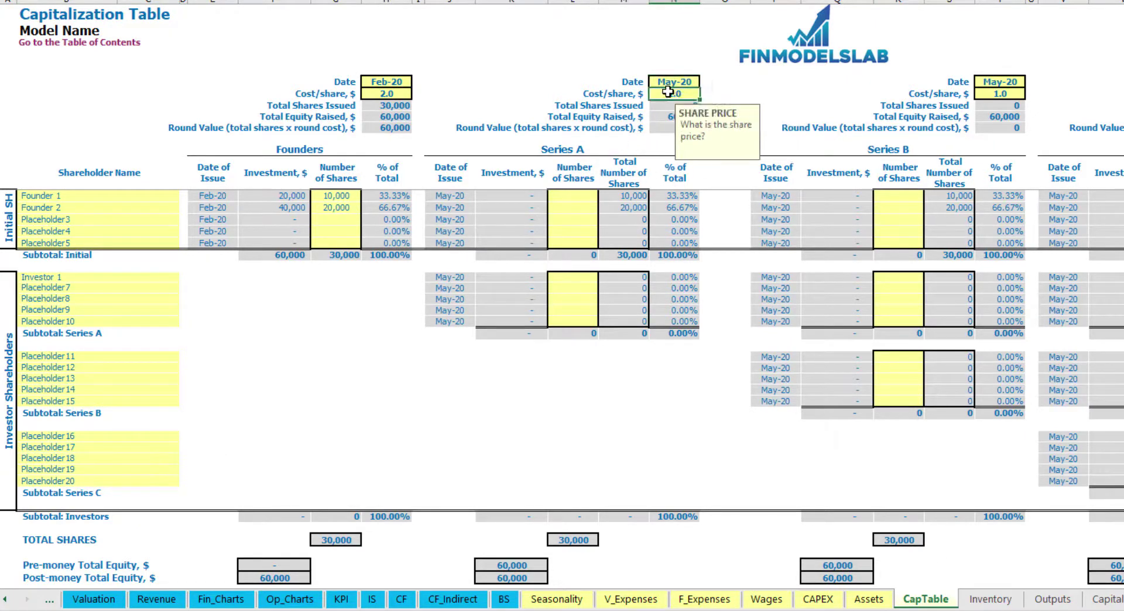
pyautogui.write('5')
pyautogui.press('Return')
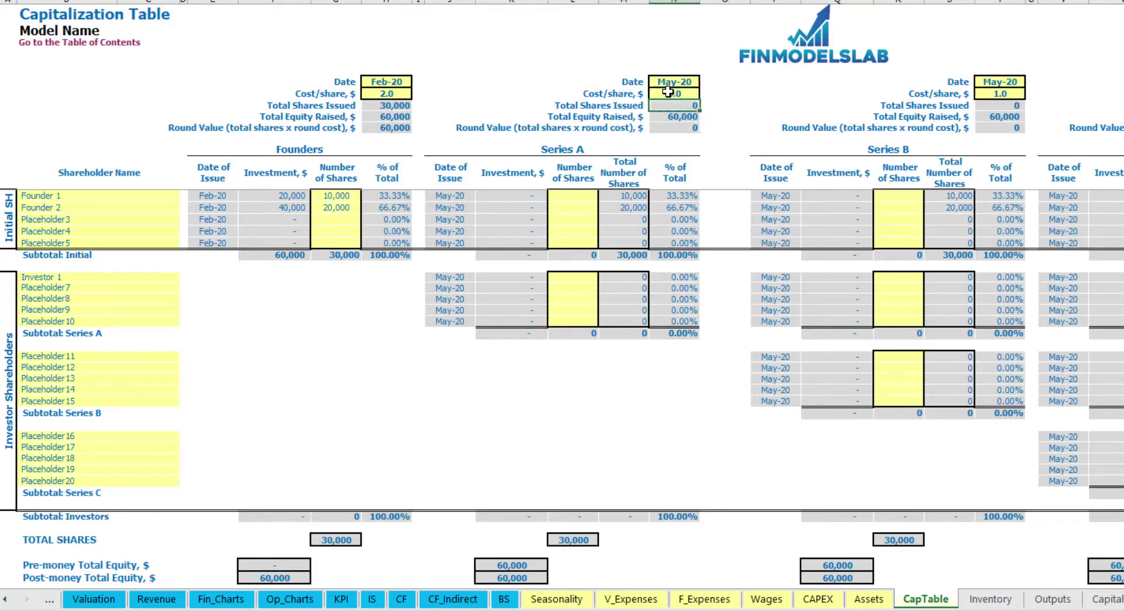
# - Issue 1,000 Series A shares to Investor 1
pyautogui.click(573, 276)
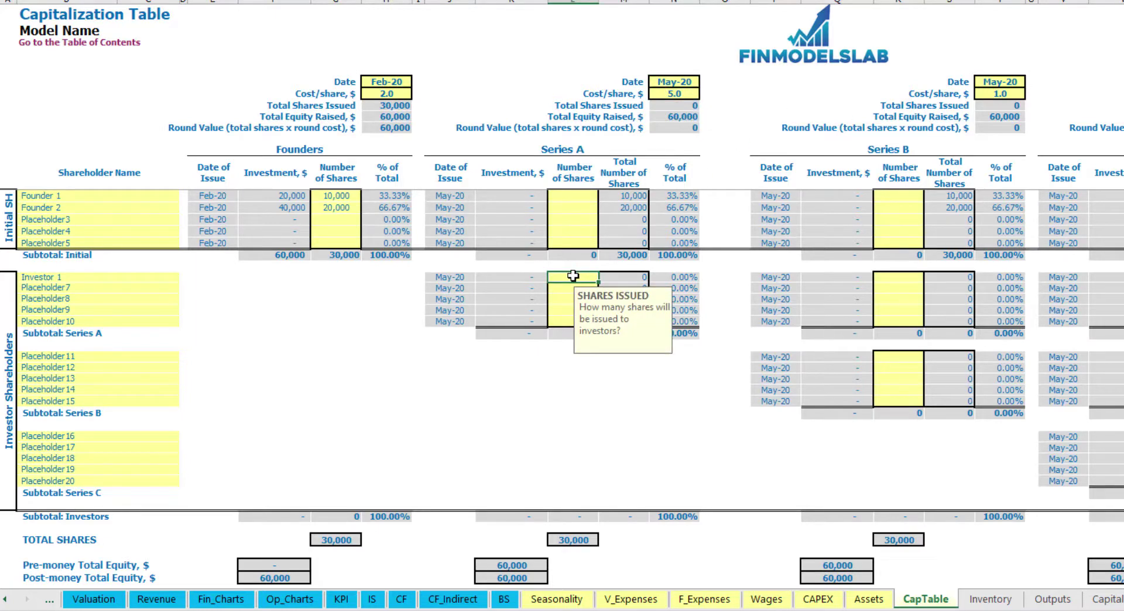
pyautogui.write('1000')
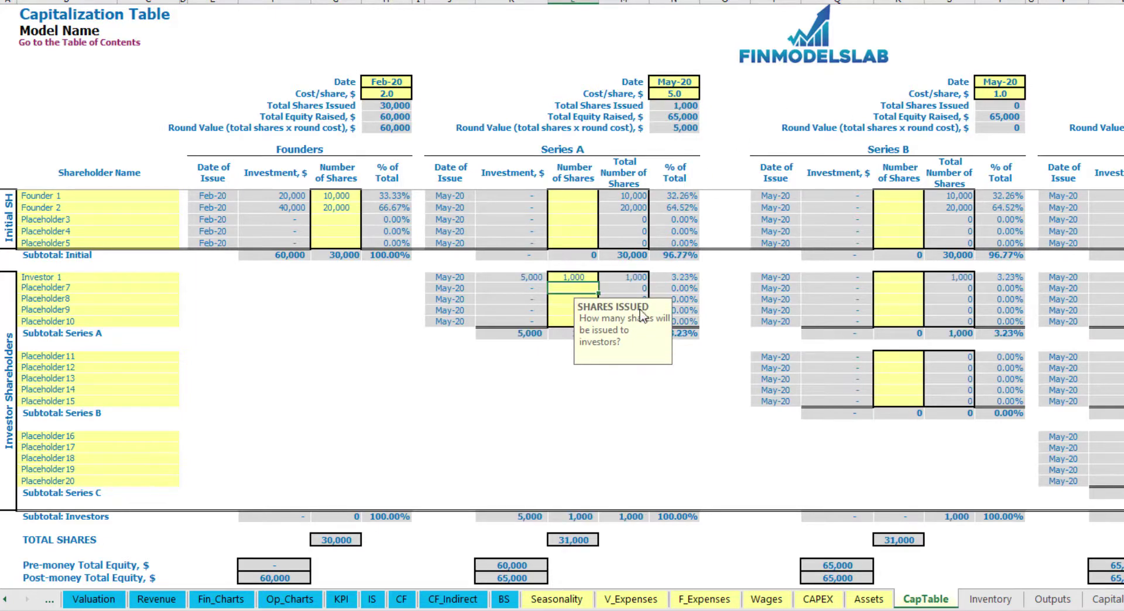
pyautogui.click(512, 389)
# - Check Investor 1's Series A investment and ownership percentage, along with the round's pre-money and post-money total equity
pyautogui.click(522, 278)
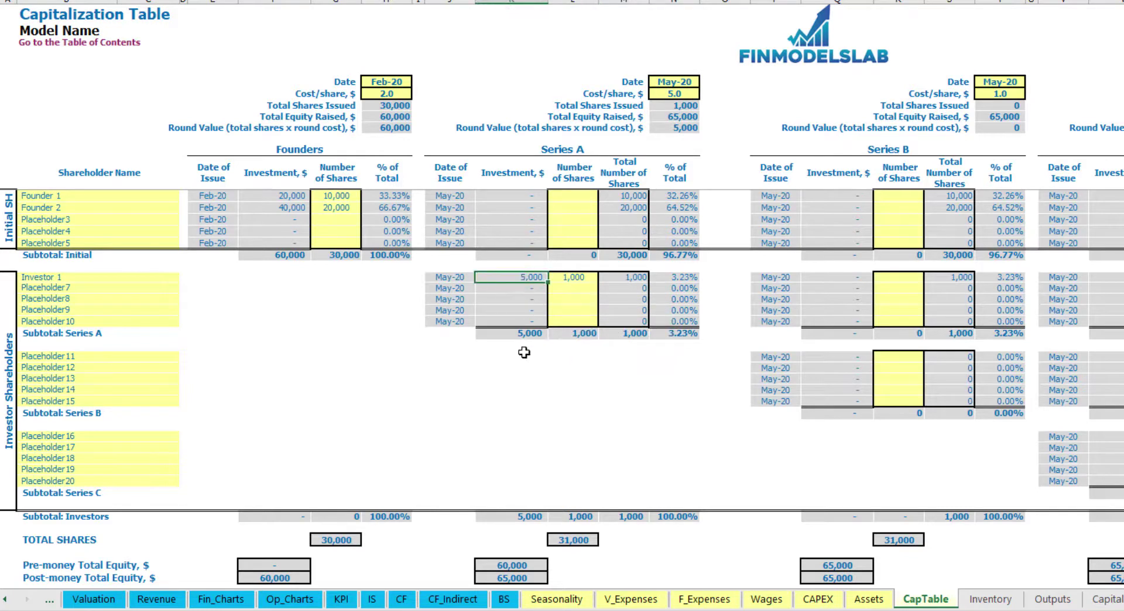
pyautogui.click(500, 563)
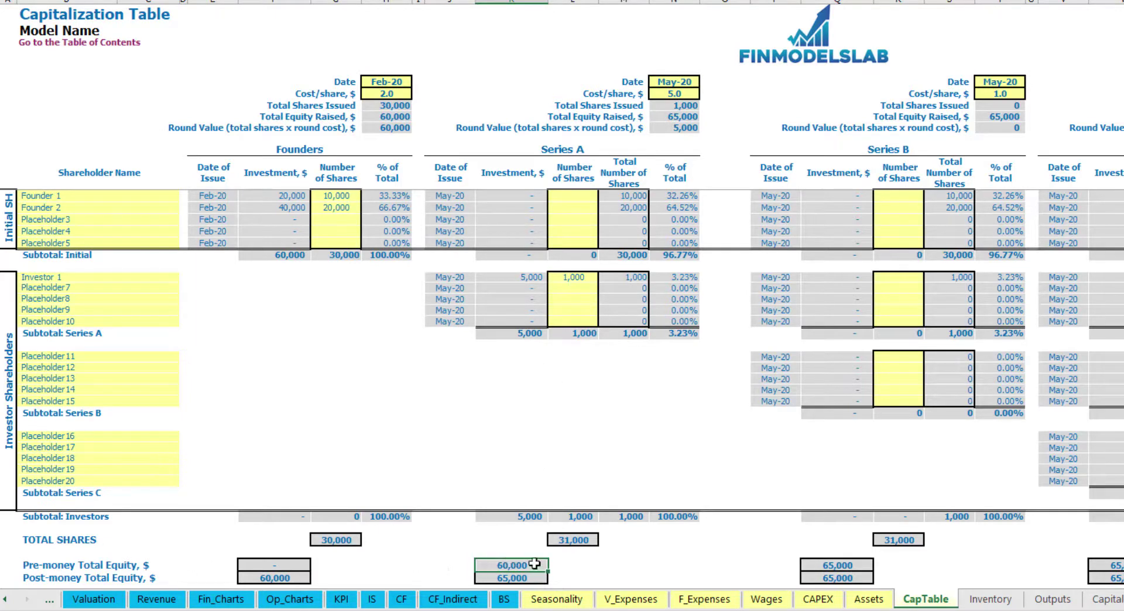
pyautogui.press('Down')
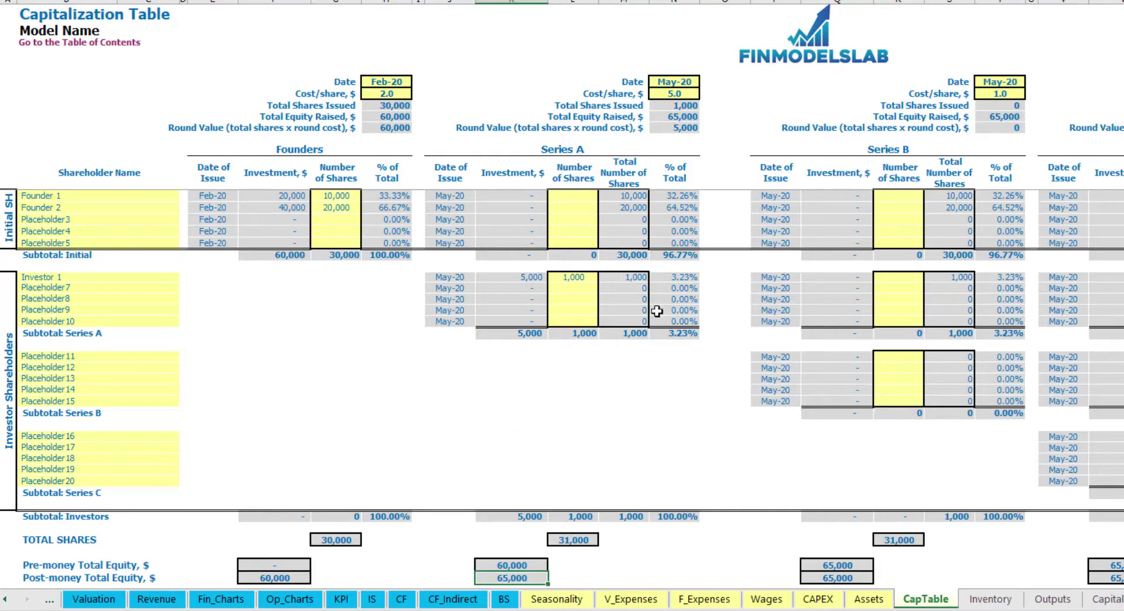
pyautogui.click(661, 276)
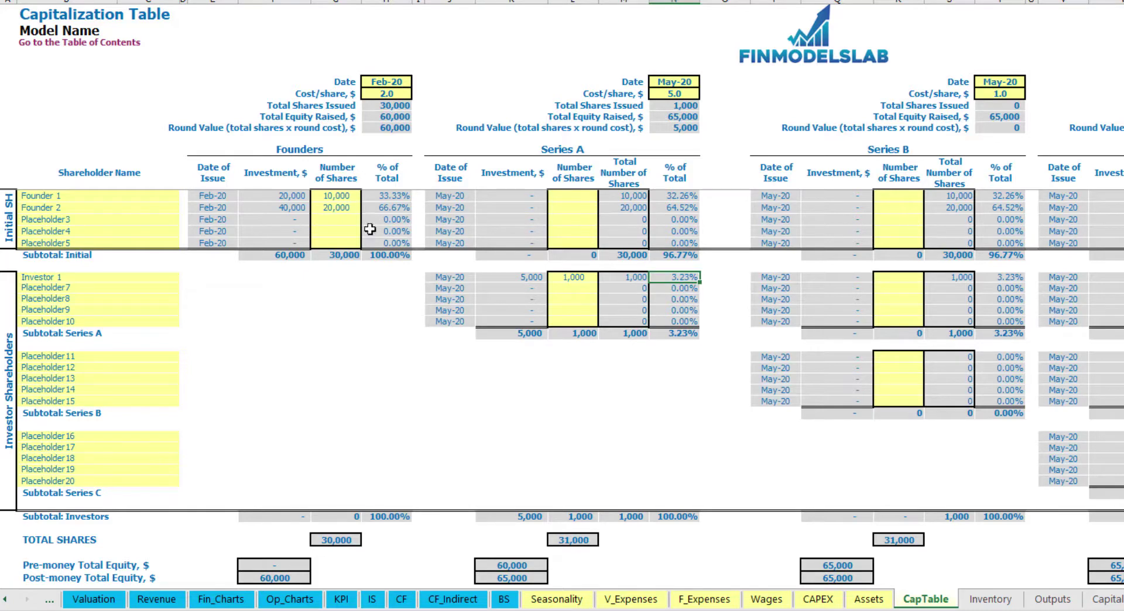
# - Review the ownership percentages of Founder 1 and Founder 2 after the Series A round
pyautogui.moveTo(130, 195); pyautogui.dragTo(140, 209)
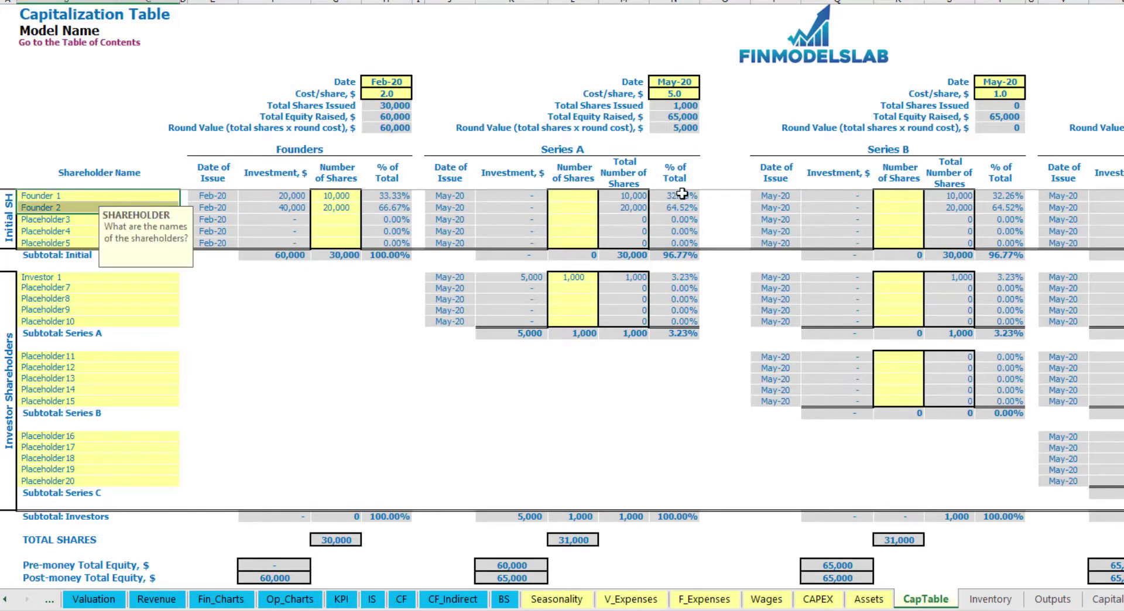
pyautogui.moveTo(682, 195); pyautogui.dragTo(679, 208)
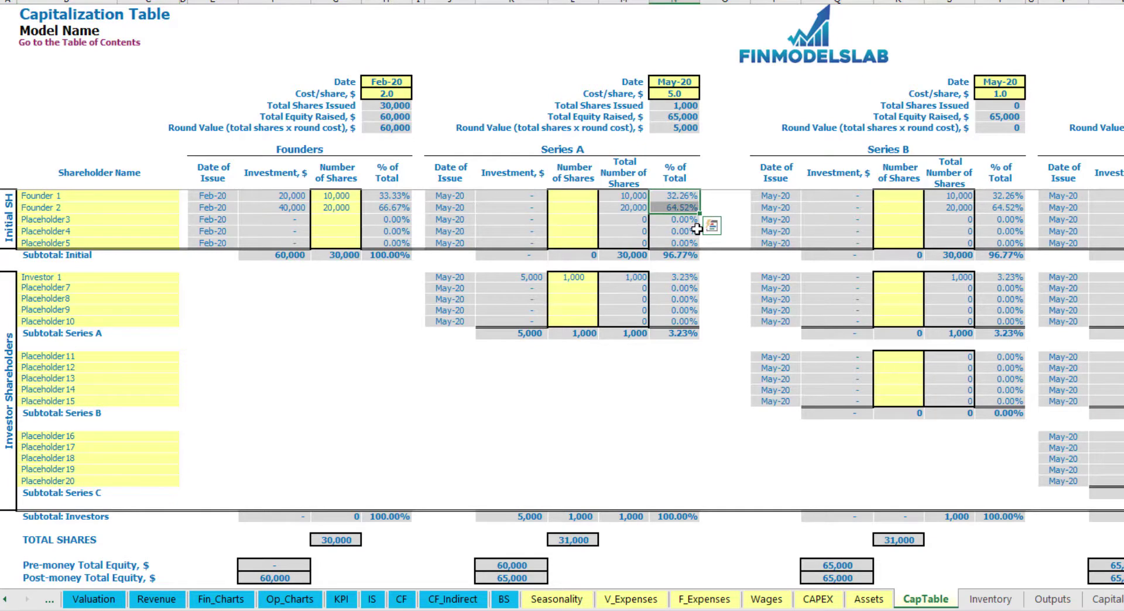
pyautogui.hotkey('shift', 'Up')
pyautogui.press('Down')
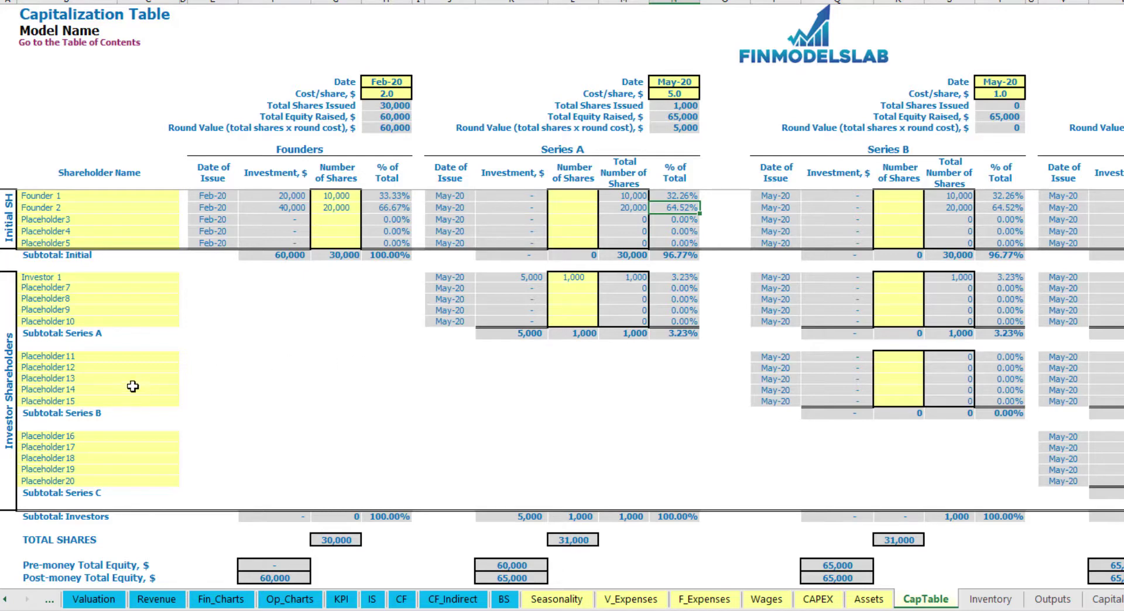
# - Look over the Series B and Series C shareholder name rows and the Series A share entry cells for investors
pyautogui.click(117, 368)
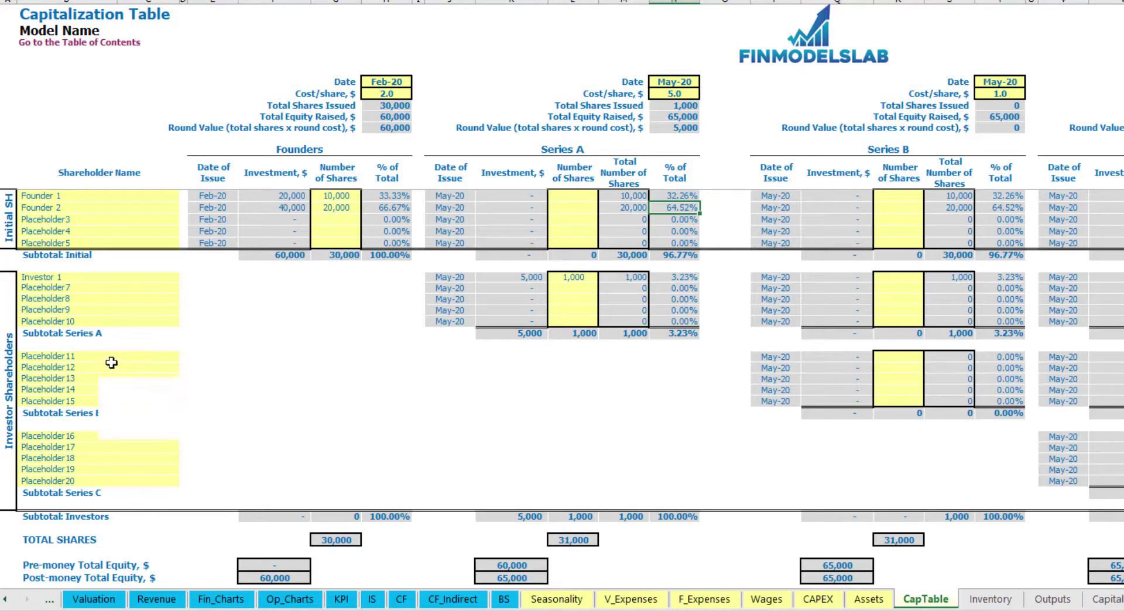
pyautogui.click(96, 439)
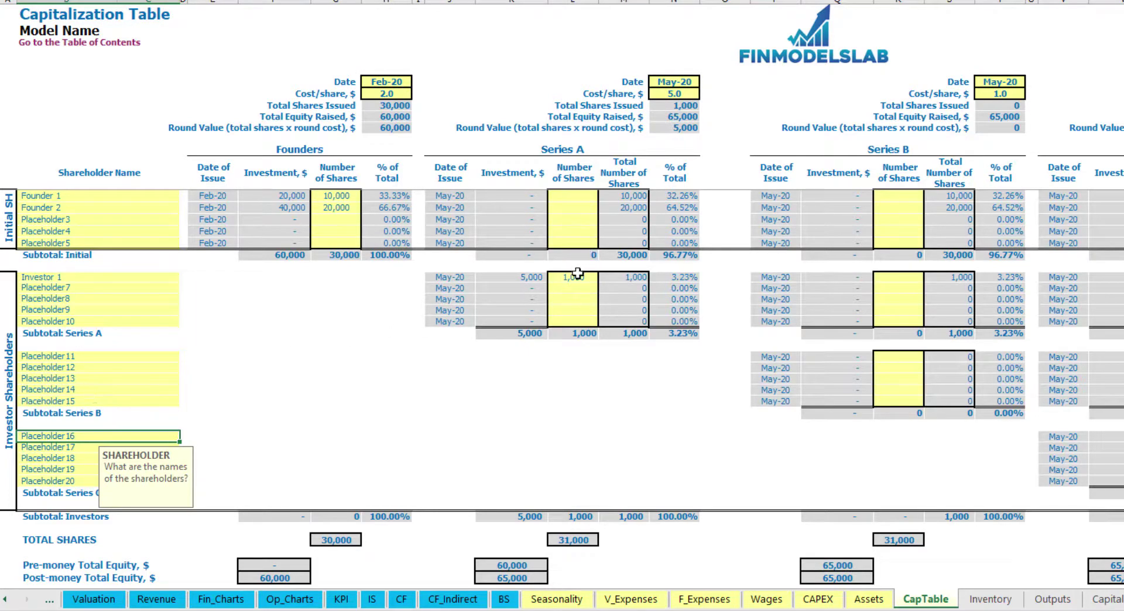
pyautogui.moveTo(578, 277); pyautogui.dragTo(565, 322)
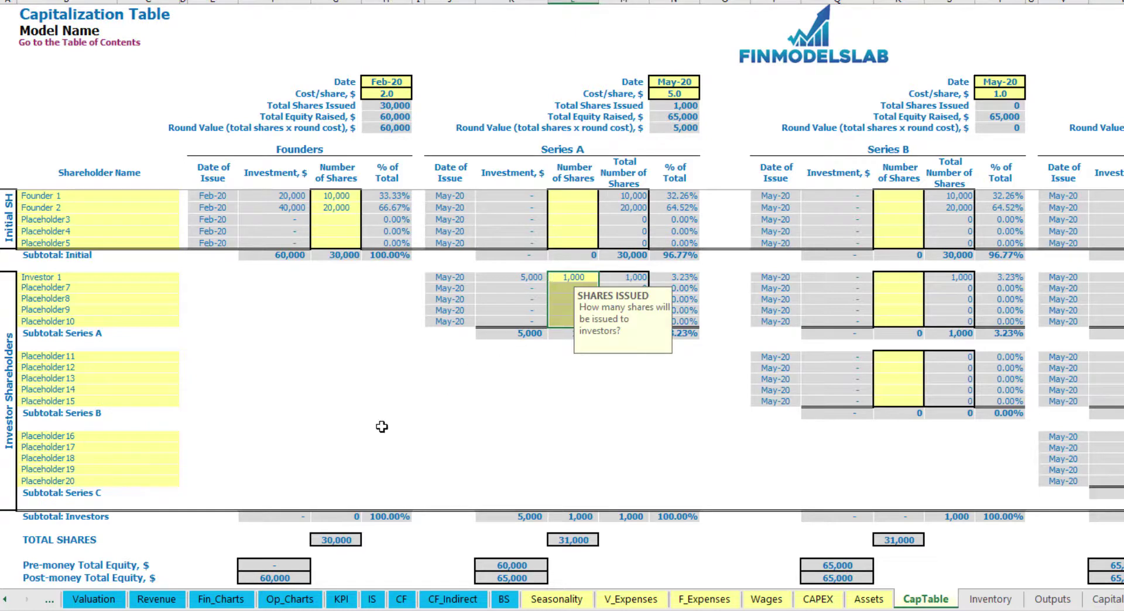
pyautogui.click(593, 380)
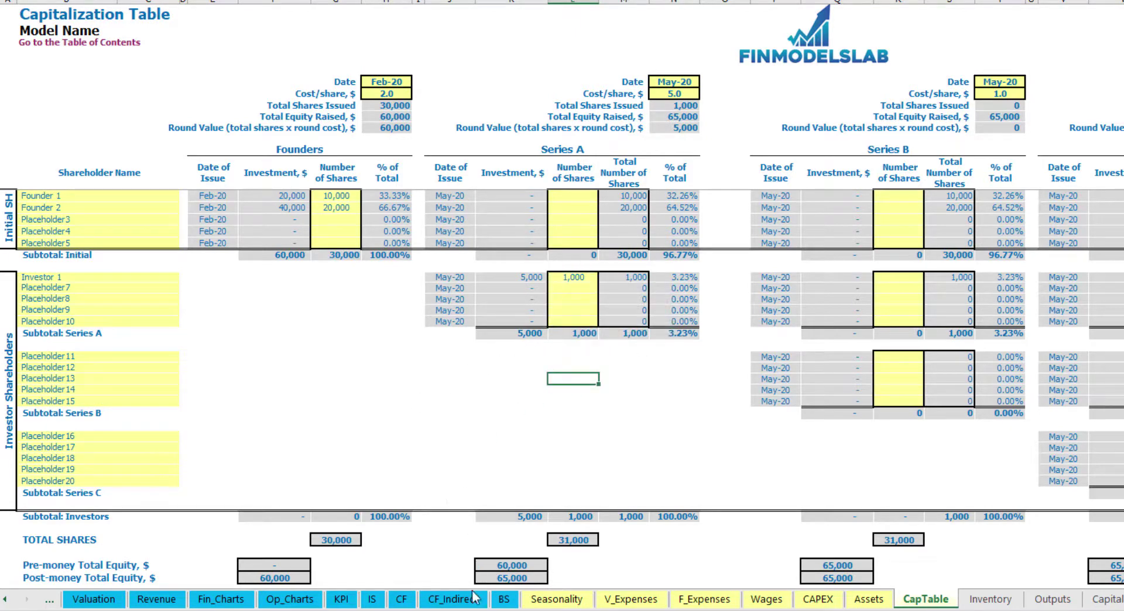
# - Check the Feb-20 and May-20 ordinary equity raisings in the cash flow statement and the ordinary equity row in the balance sheet
pyautogui.click(402, 600)
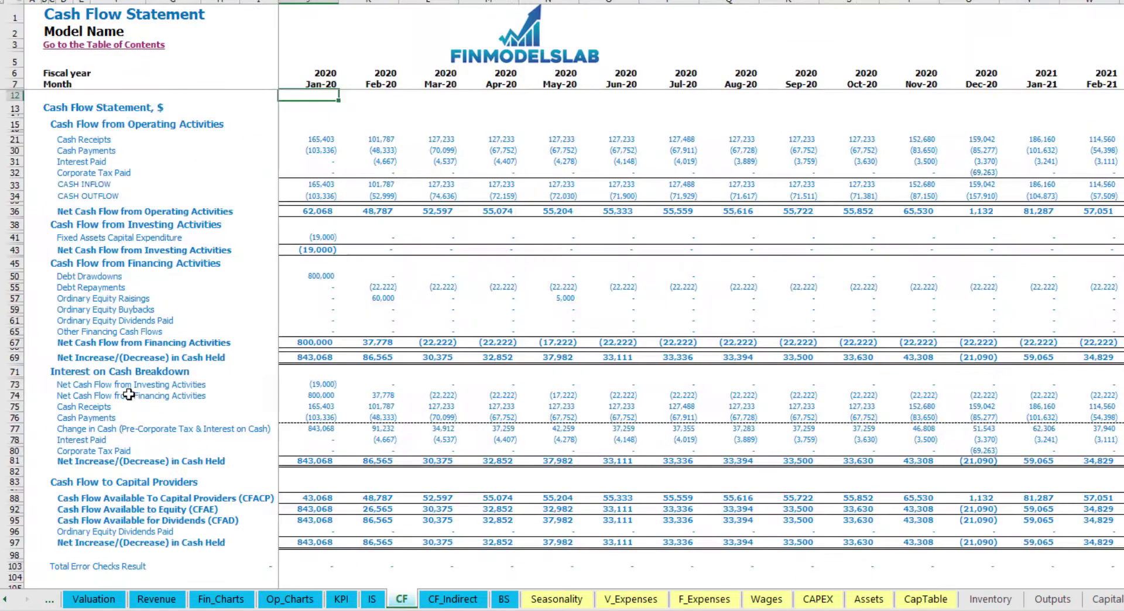
pyautogui.click(19, 301)
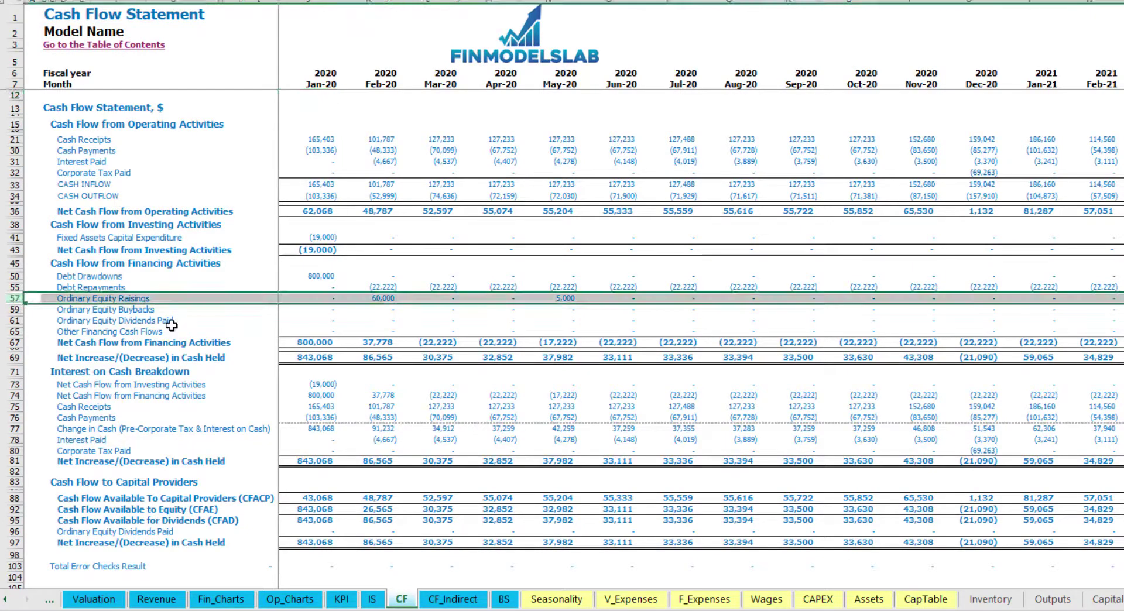
pyautogui.click(387, 300)
pyautogui.click(565, 298)
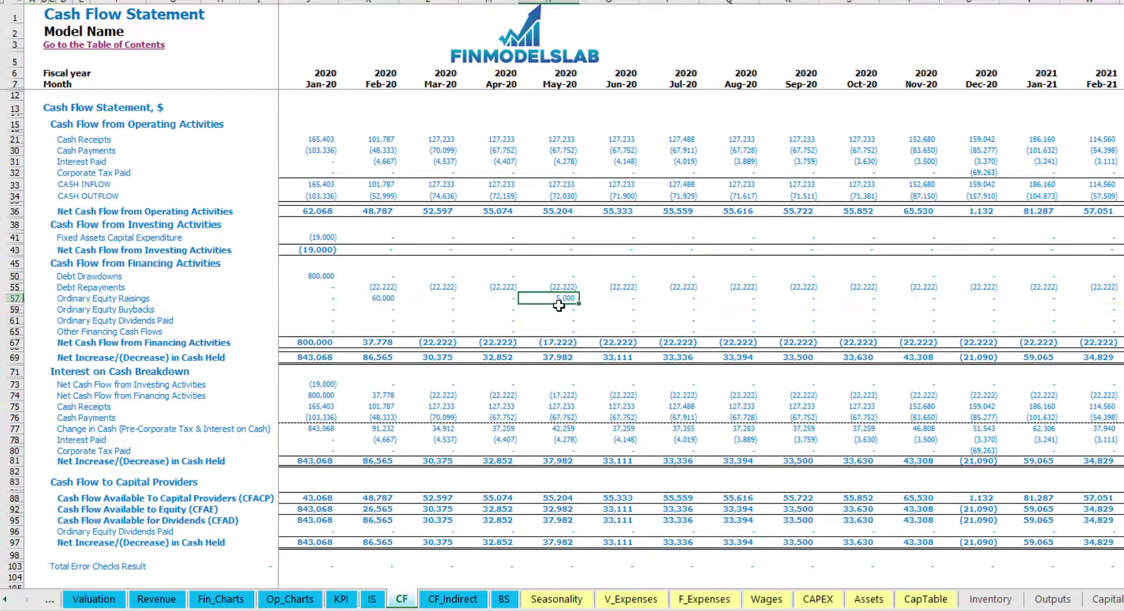
pyautogui.click(504, 600)
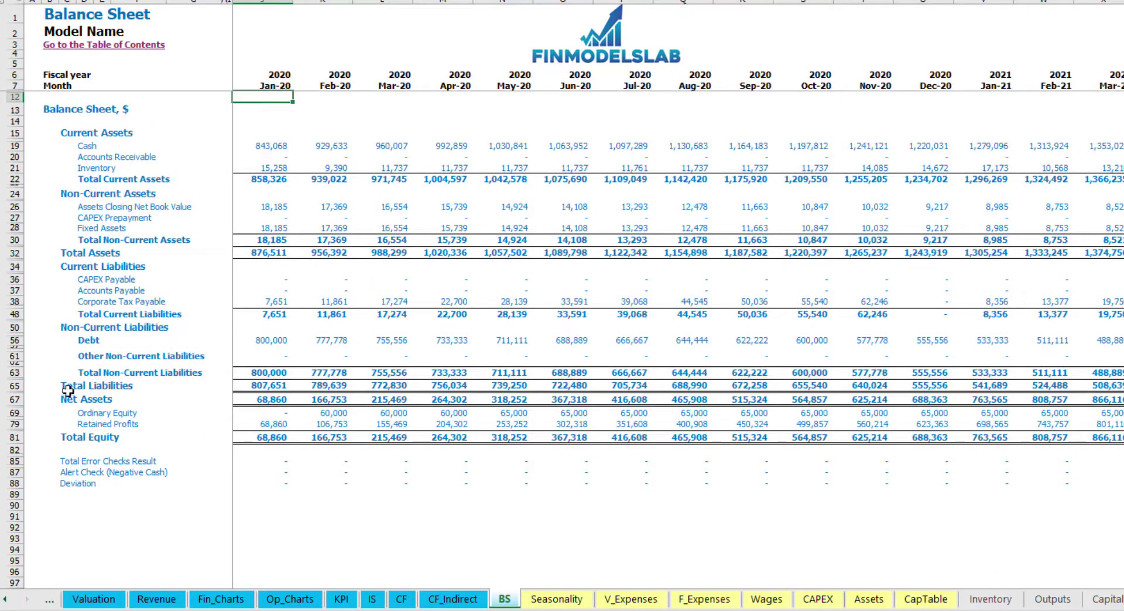
pyautogui.click(15, 413)
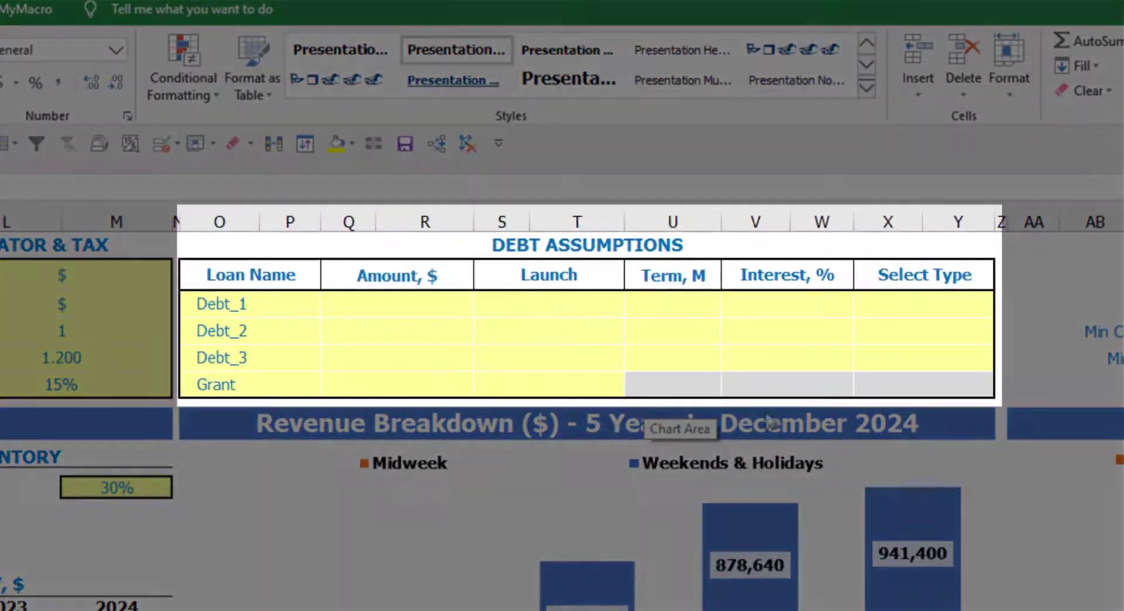
# - Set Debt_1's repayment type to Annuity in the debt assumptions
pyautogui.click(652, 245)
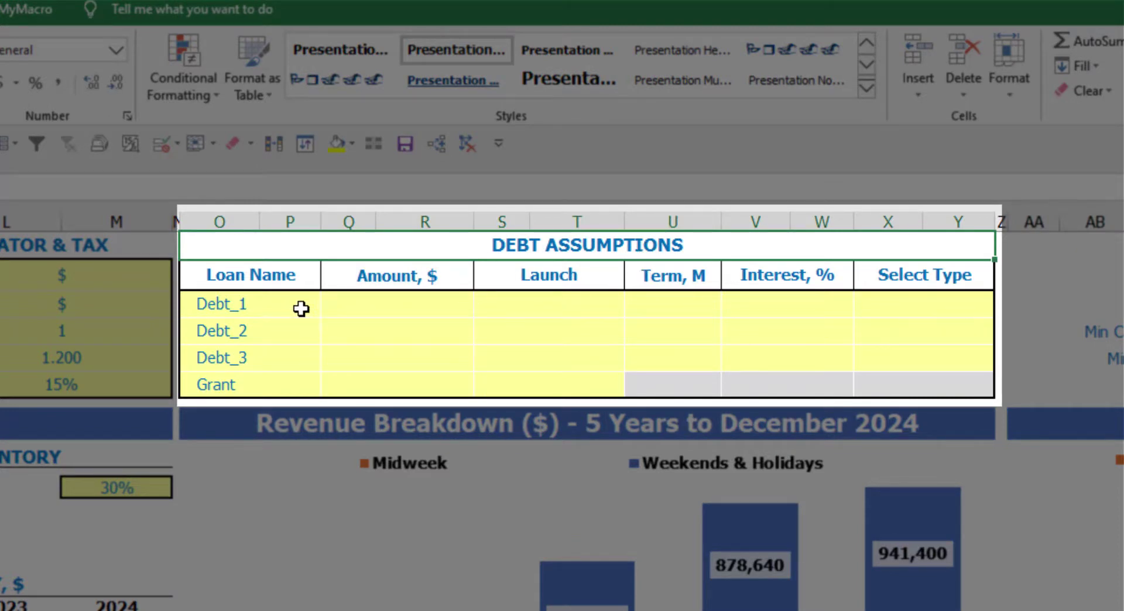
pyautogui.click(988, 296)
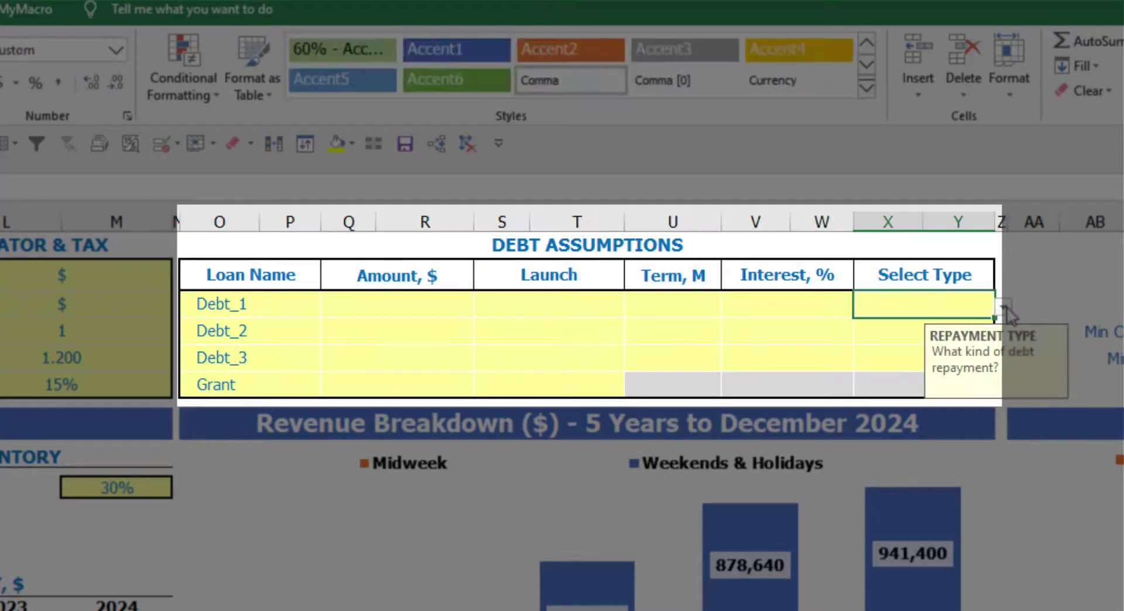
pyautogui.click(1004, 308)
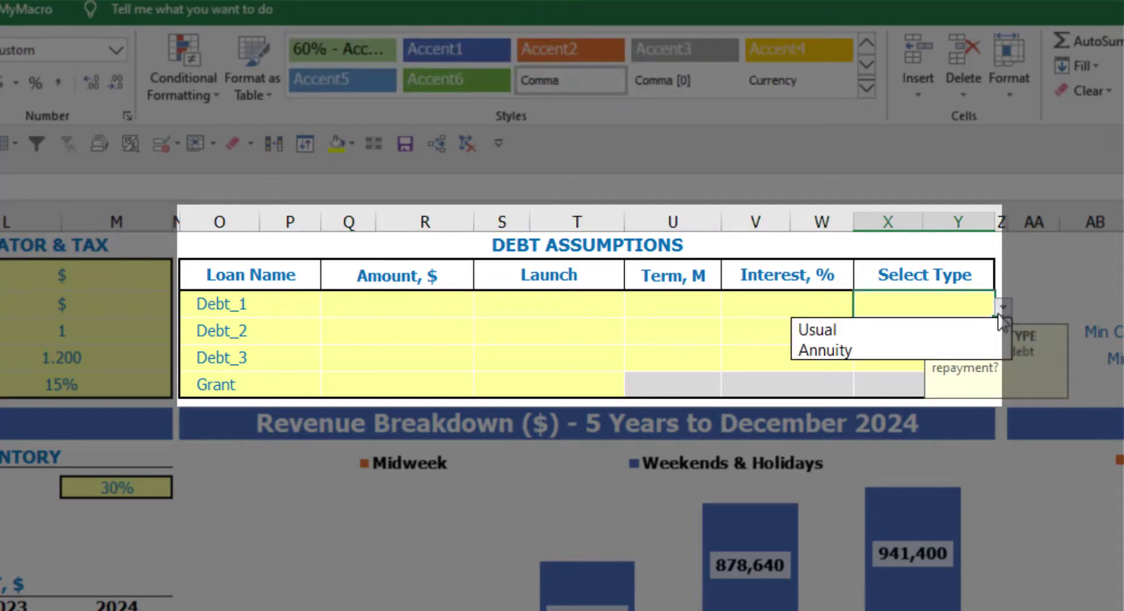
pyautogui.click(976, 343)
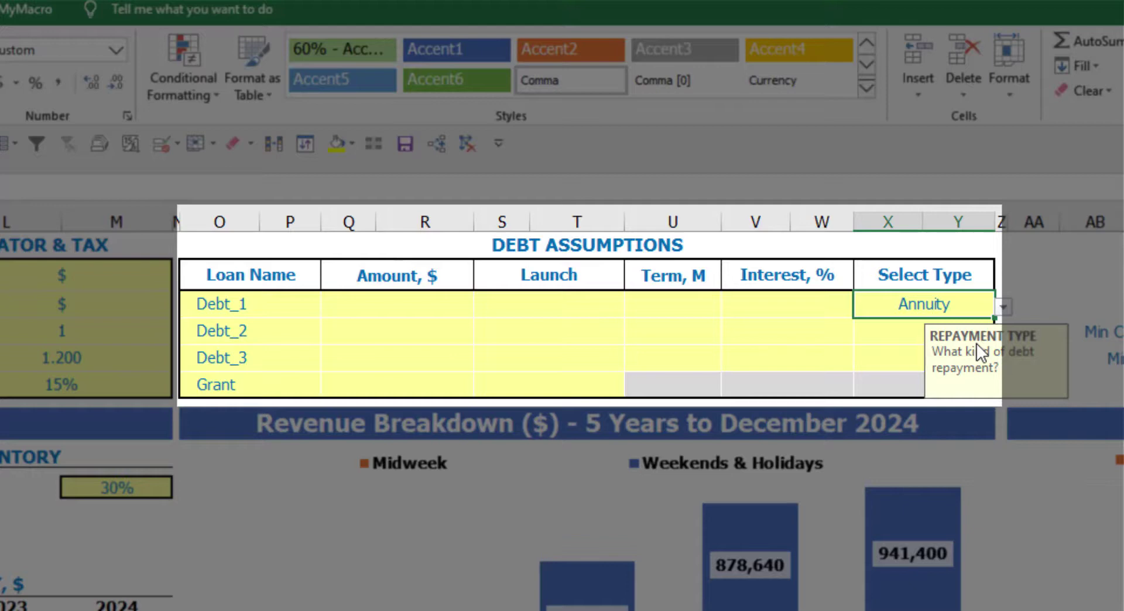
# - Set Debt_1's repayment type to Usual and its loan amount to $1,000,000
pyautogui.click(1004, 306)
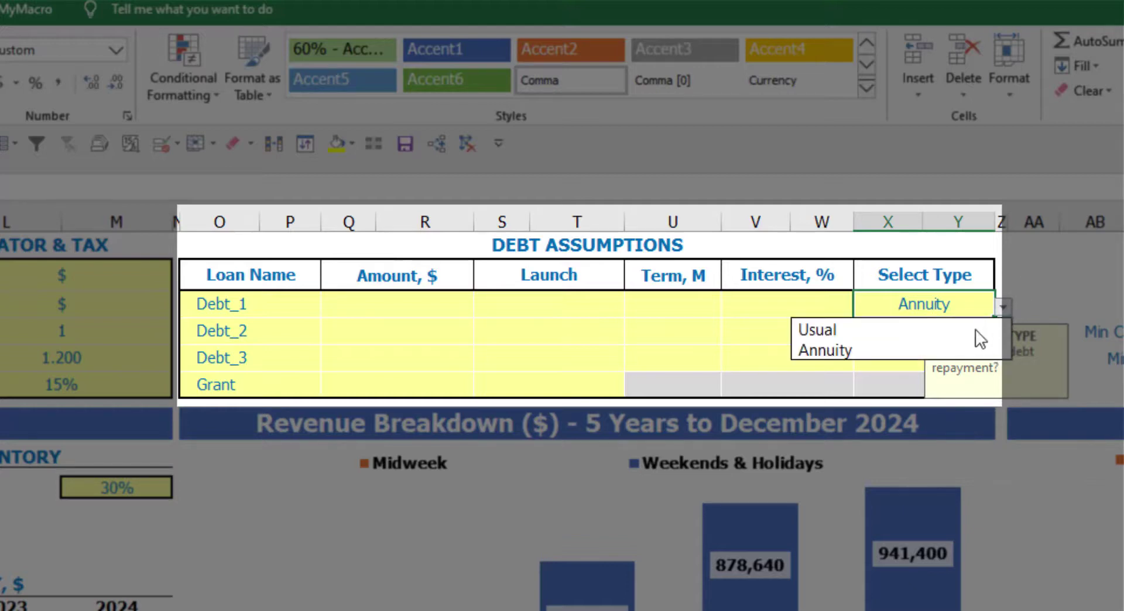
pyautogui.click(967, 343)
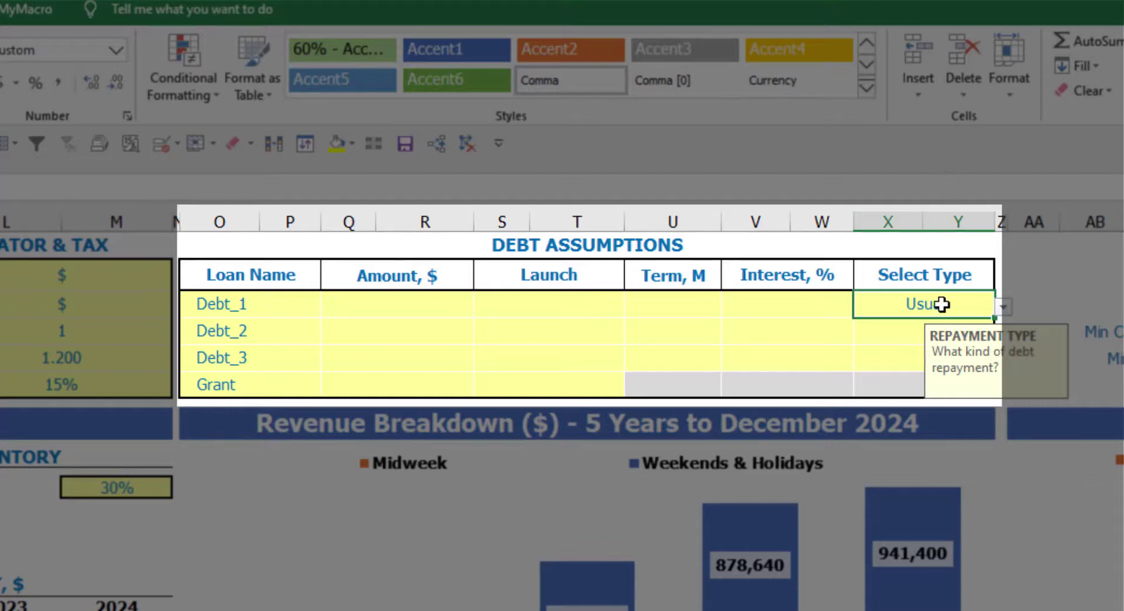
pyautogui.click(444, 305)
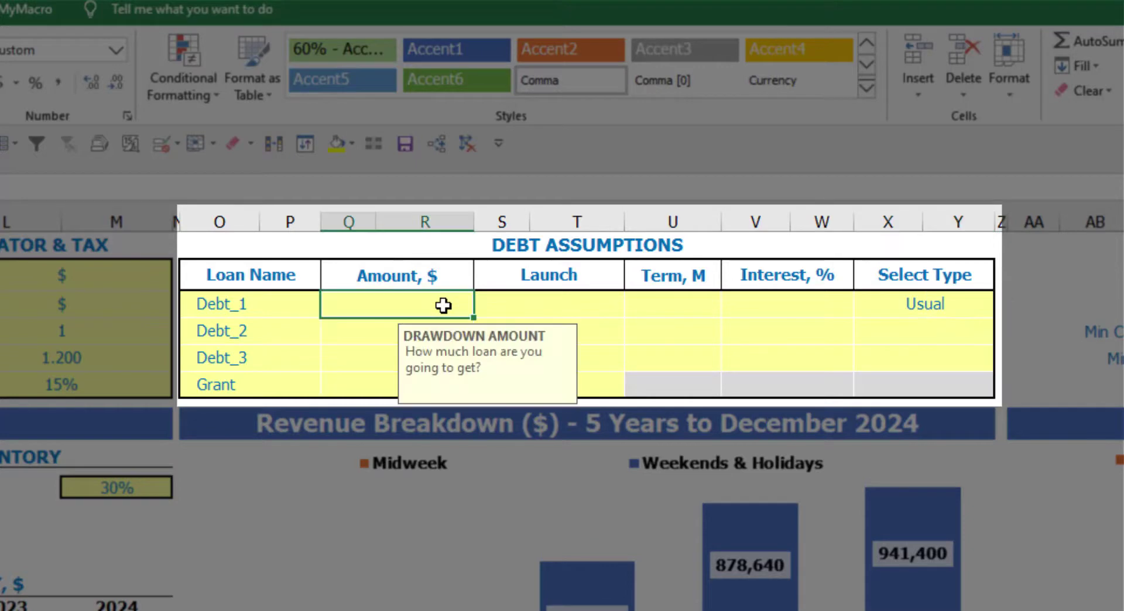
pyautogui.write('1000000')
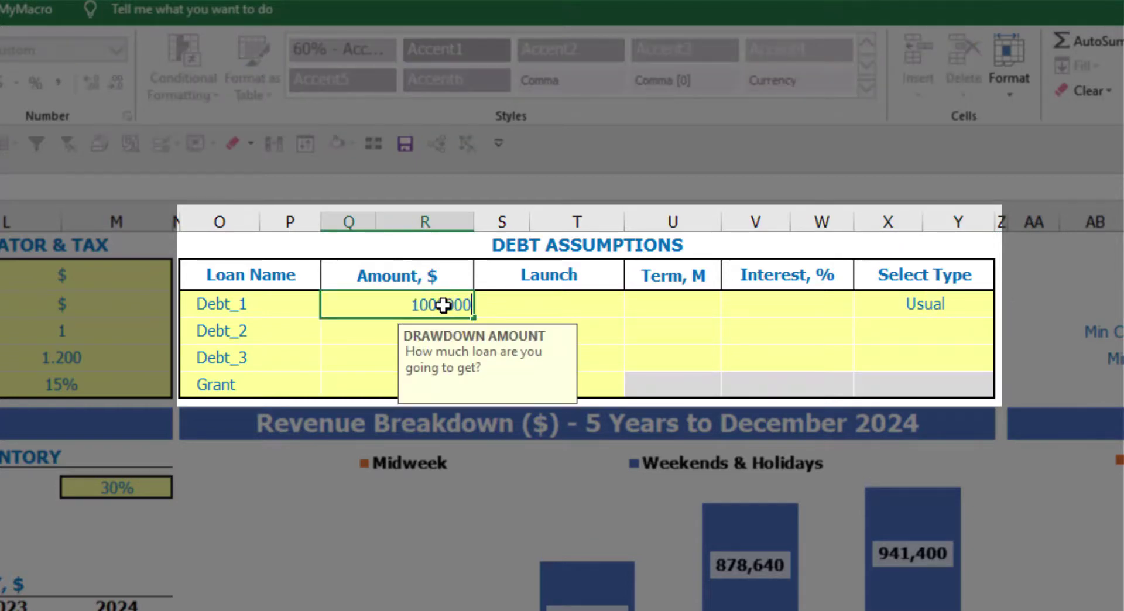
pyautogui.press('Return')
# - Give Debt_1 a Feb-20 launch, a 60-month term and a 5% annual interest rate
pyautogui.click(615, 301)
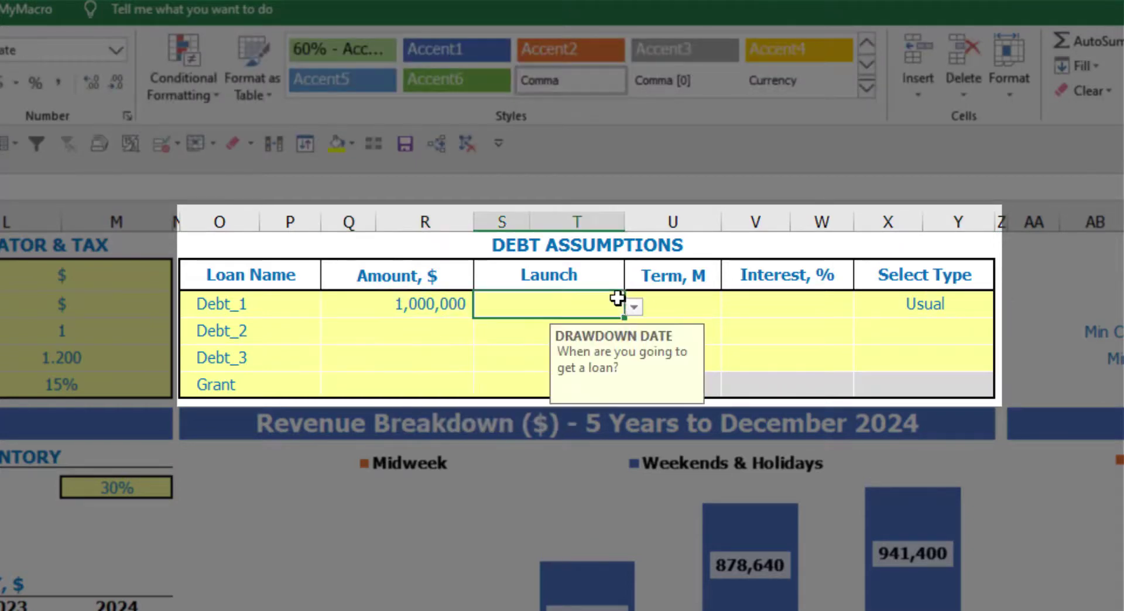
pyautogui.click(633, 312)
pyautogui.click(582, 347)
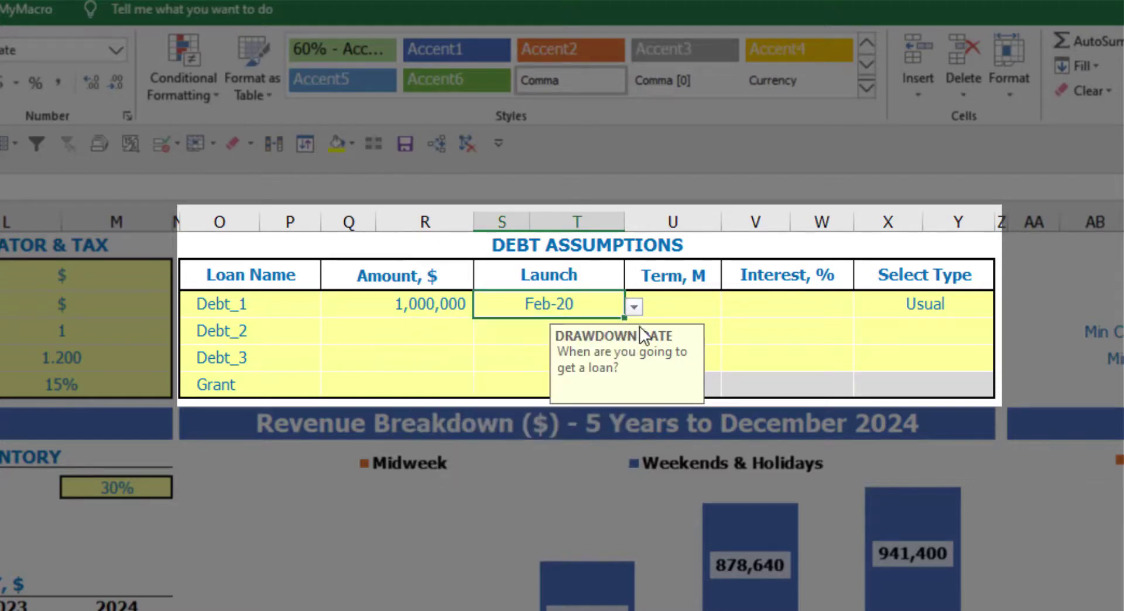
pyautogui.click(675, 296)
pyautogui.write('60')
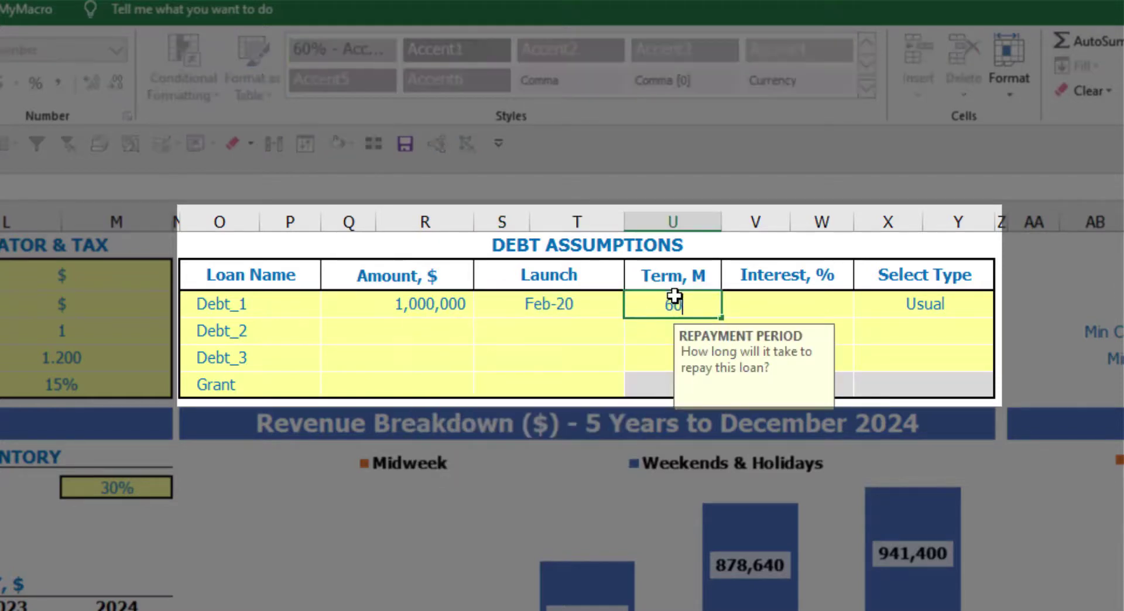
pyautogui.press('Return')
pyautogui.click(741, 302)
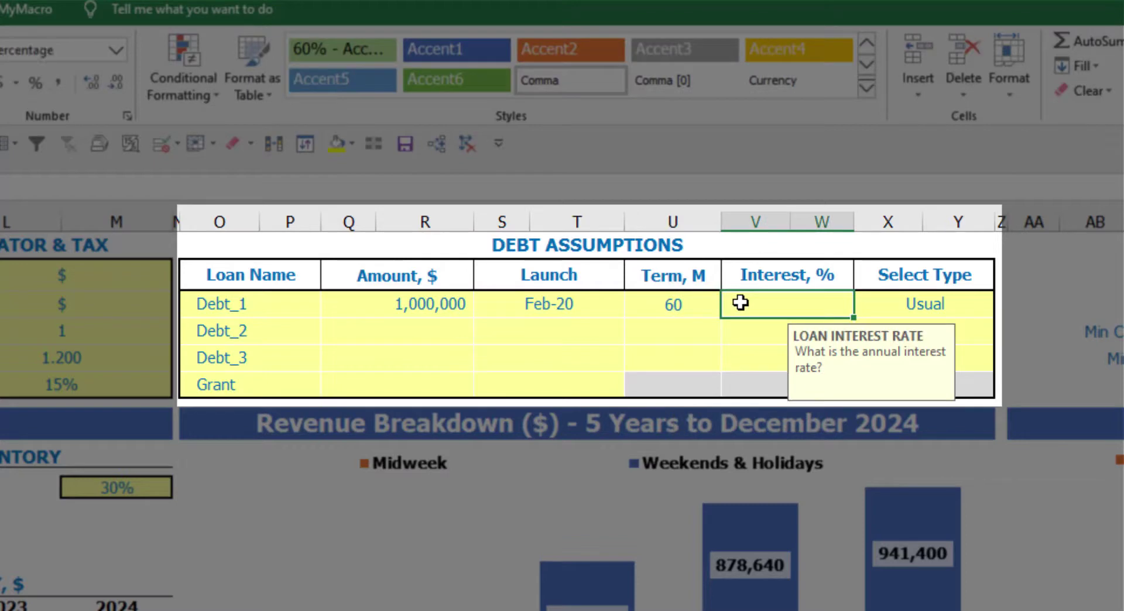
pyautogui.write('5')
pyautogui.press('Return')
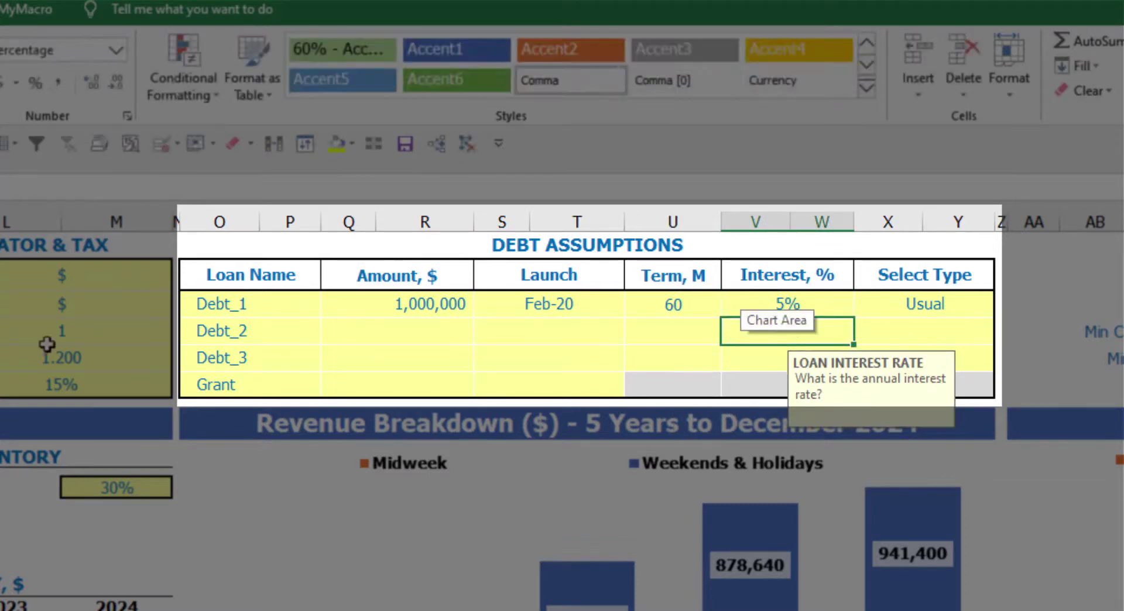
# - Enter a grant of 500,000 with a Mar-20 launch in the debt assumptions
pyautogui.click(414, 389)
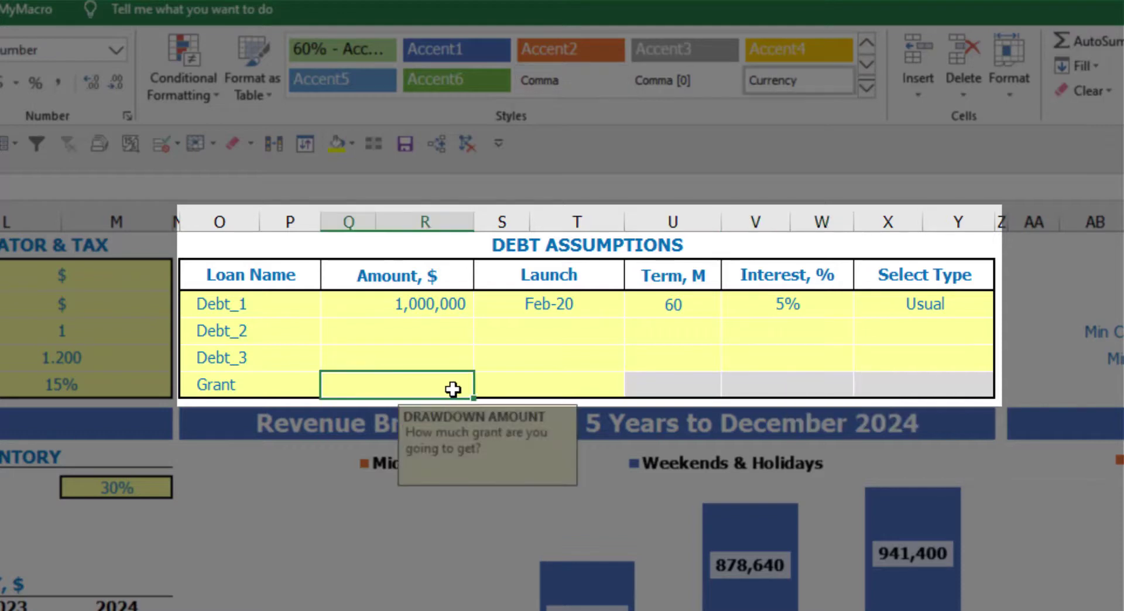
pyautogui.write('500000')
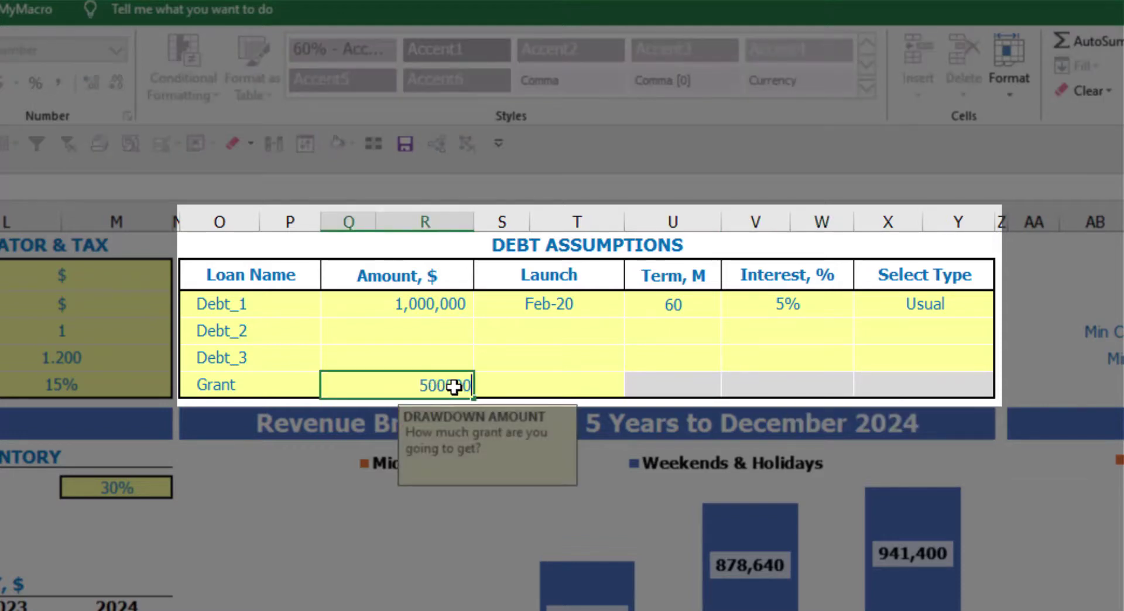
pyautogui.press('Return')
pyautogui.click(577, 388)
pyautogui.click(634, 388)
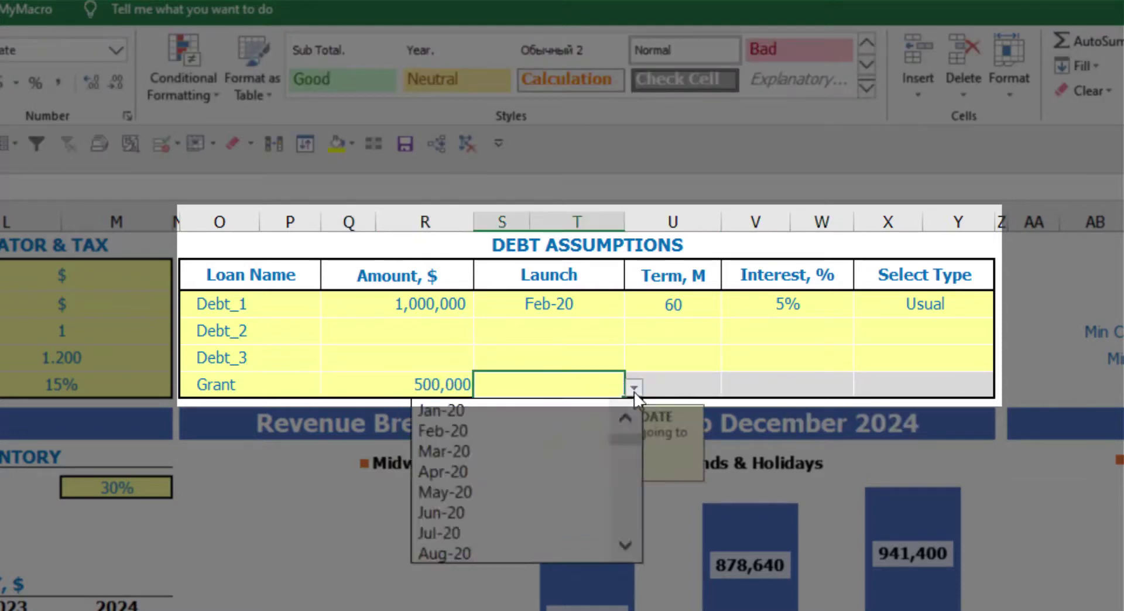
pyautogui.click(562, 456)
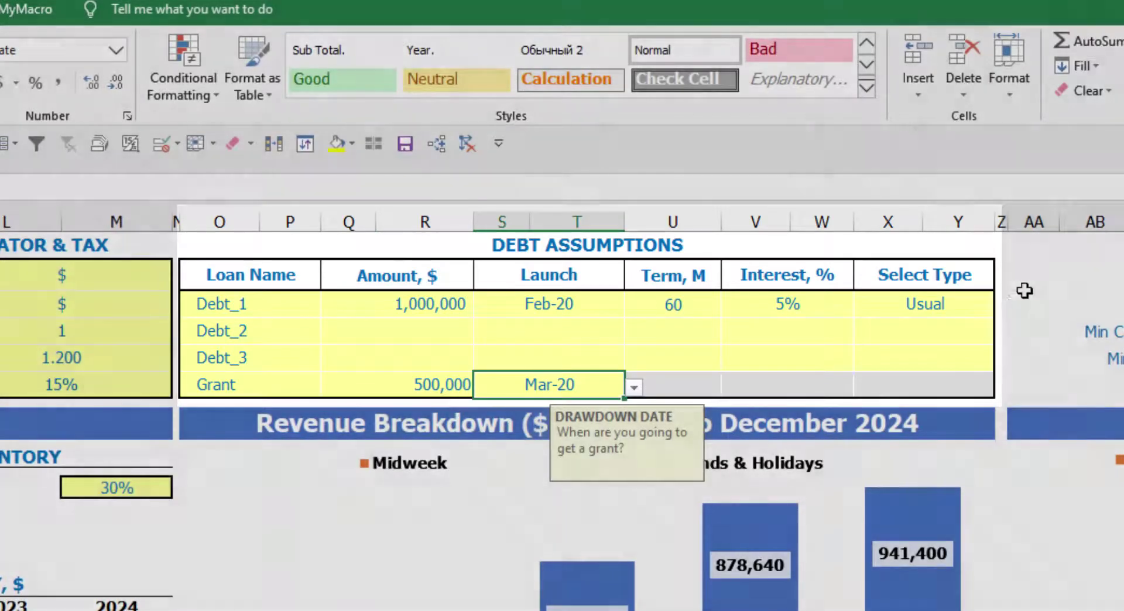
pyautogui.click(1025, 291)
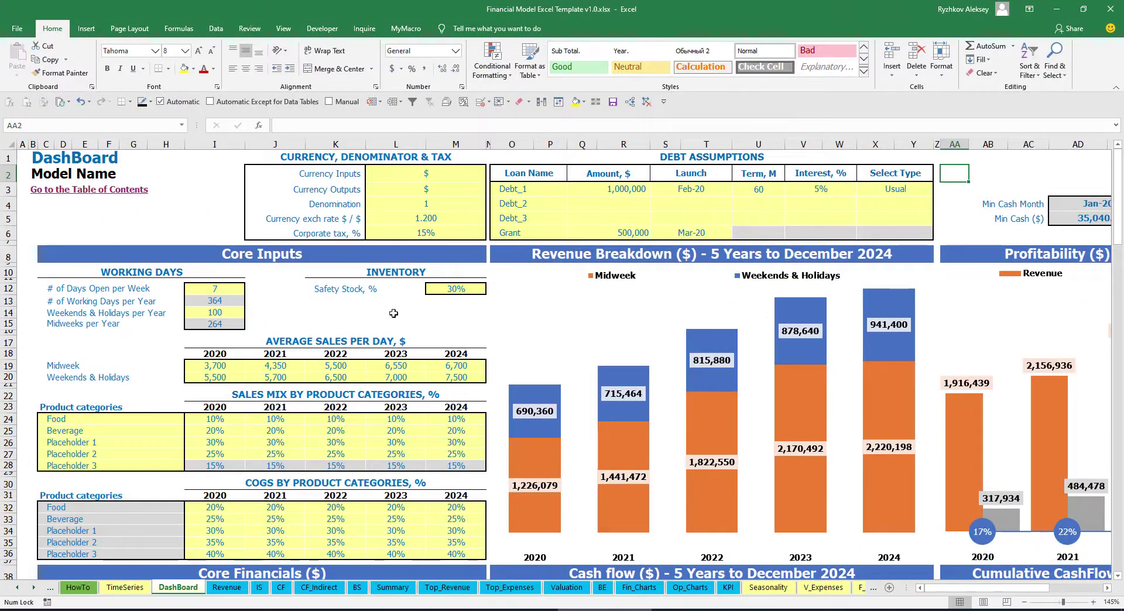
# - Examine the Debt_1, Debt_2, Debt_3 and total debt schedules in the Capital sheet's calculations
pyautogui.click(33, 590)
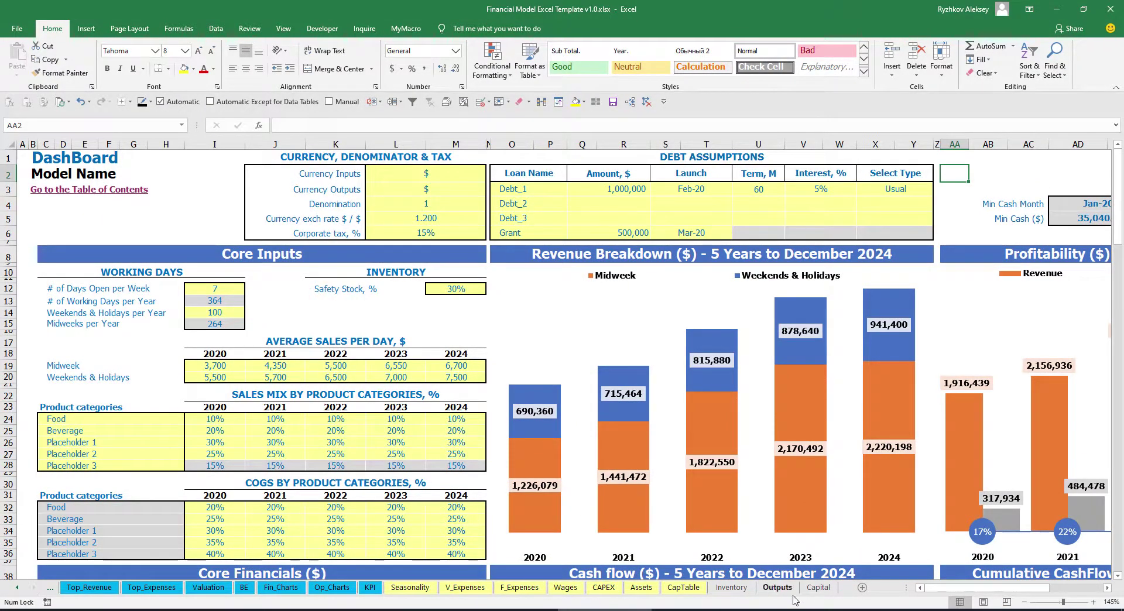
pyautogui.click(825, 591)
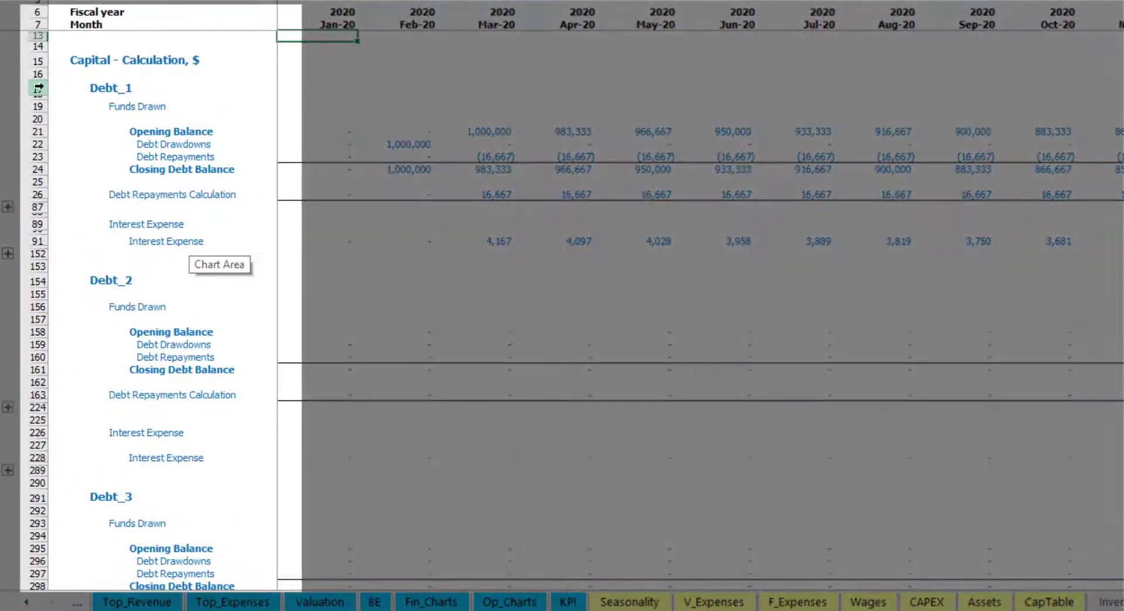
pyautogui.scroll(-6, 35, 267)
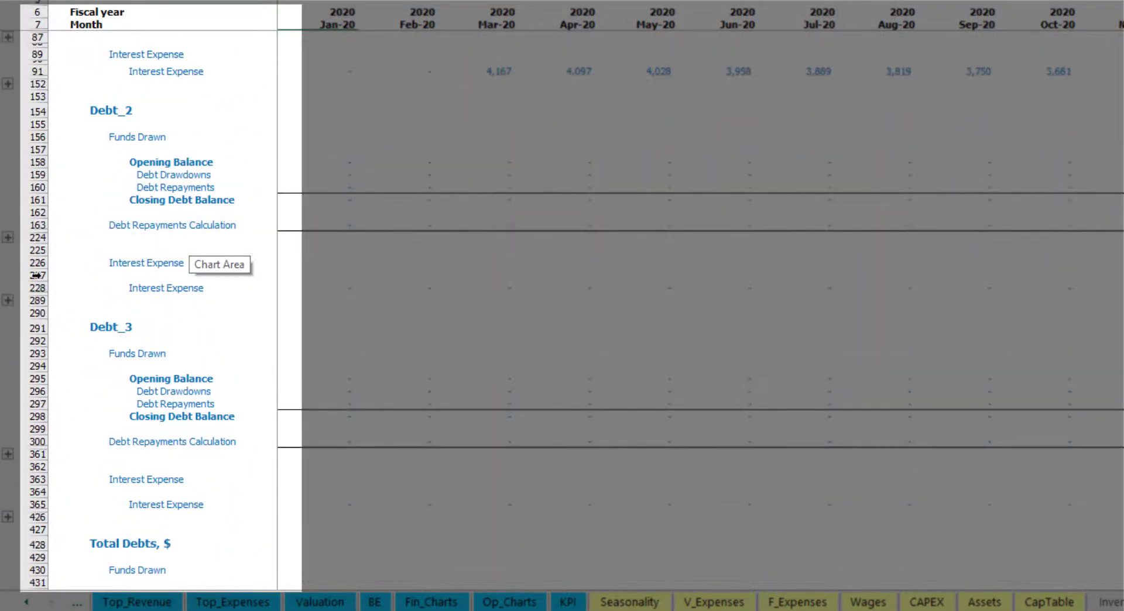
pyautogui.scroll(-3, 48, 256)
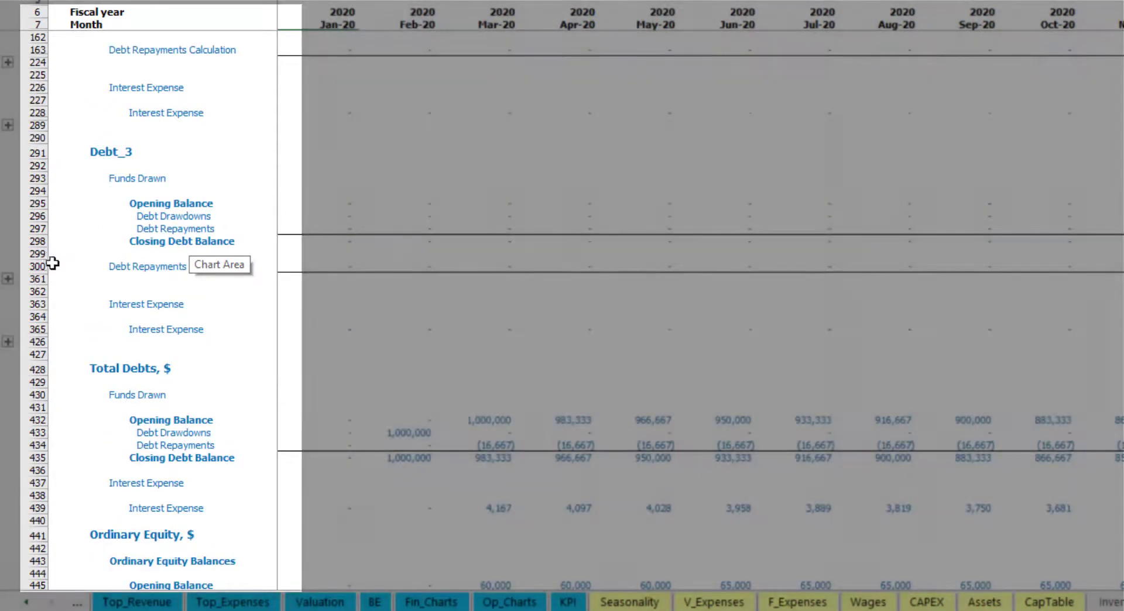
pyautogui.scroll(5, 70, 292)
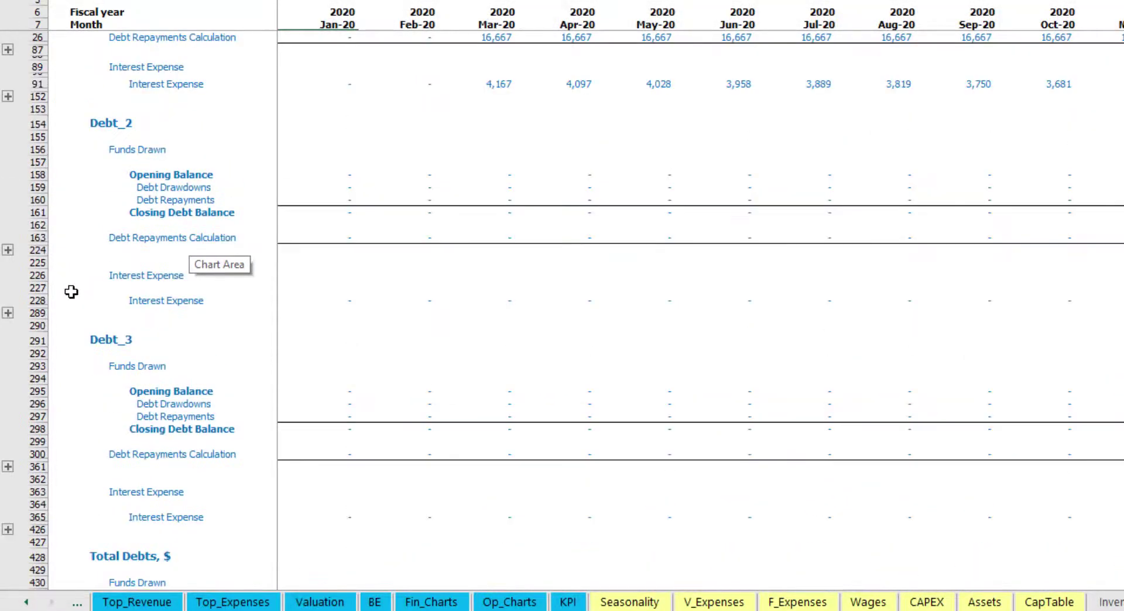
pyautogui.scroll(4, 71, 291)
# - Check the interest expense row in the income statement
pyautogui.click(26, 602)
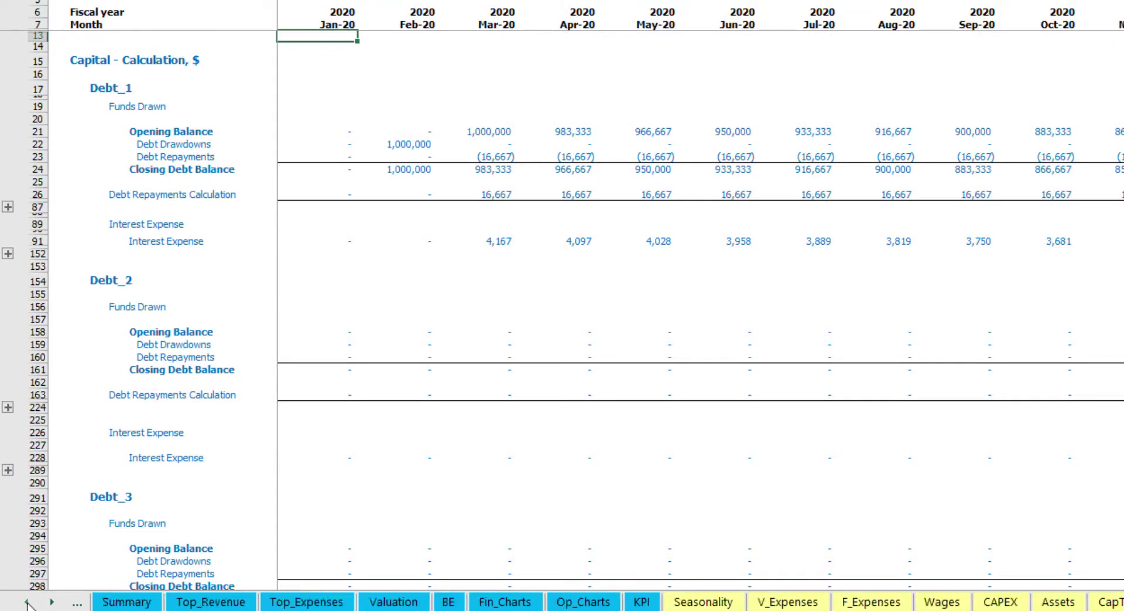
pyautogui.click(27, 602)
pyautogui.click(27, 602)
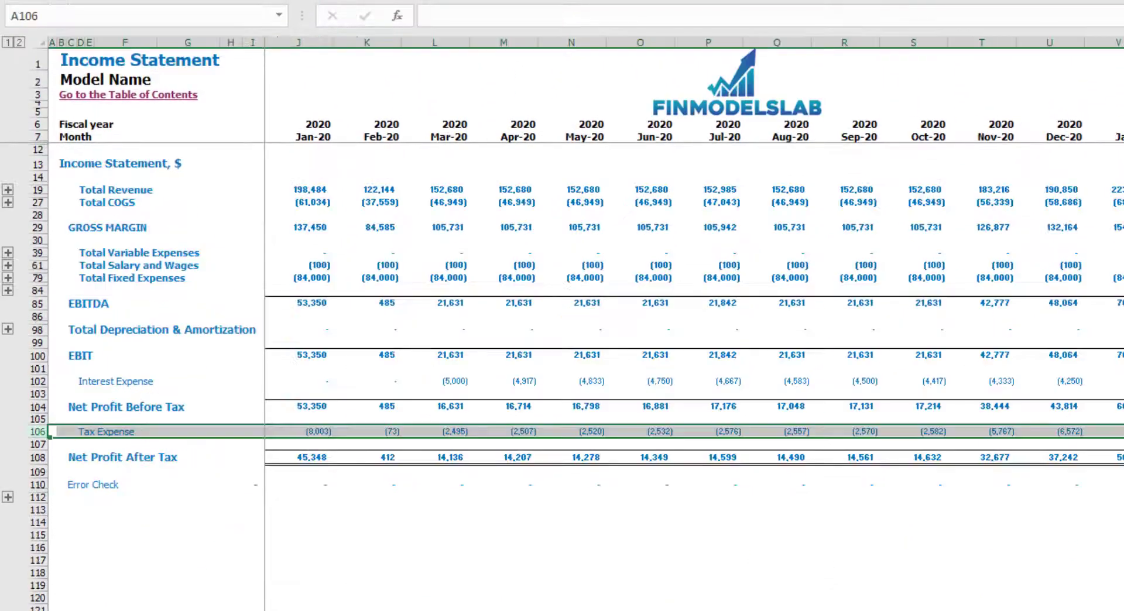
pyautogui.click(38, 382)
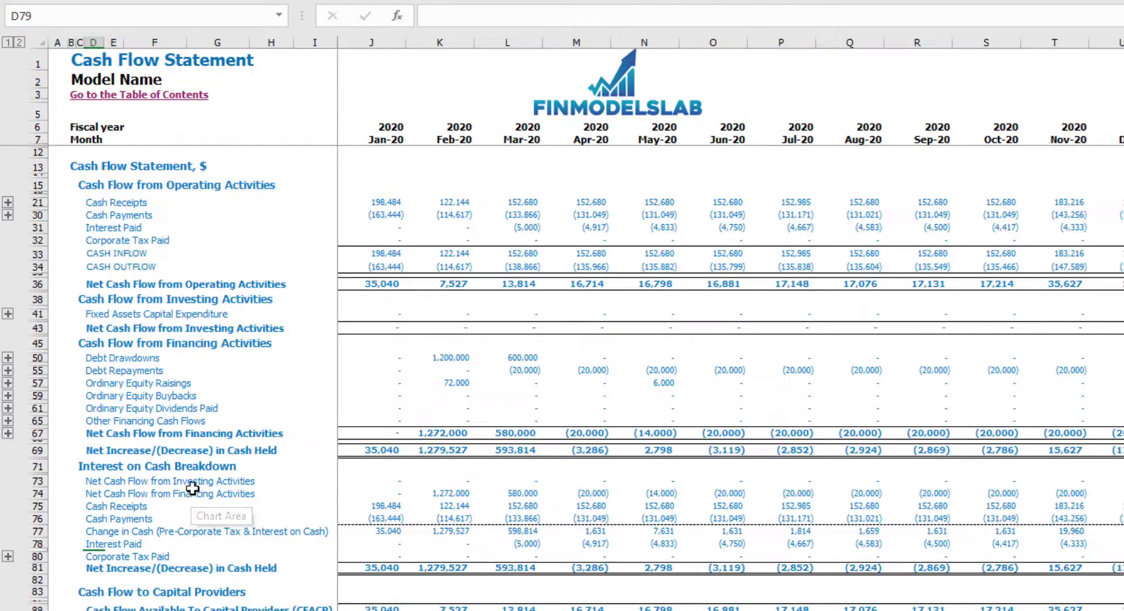
# - Check interest paid, debt drawdowns and debt repayments in the cash flow statement and the debt row in the balance sheet
pyautogui.click(43, 230)
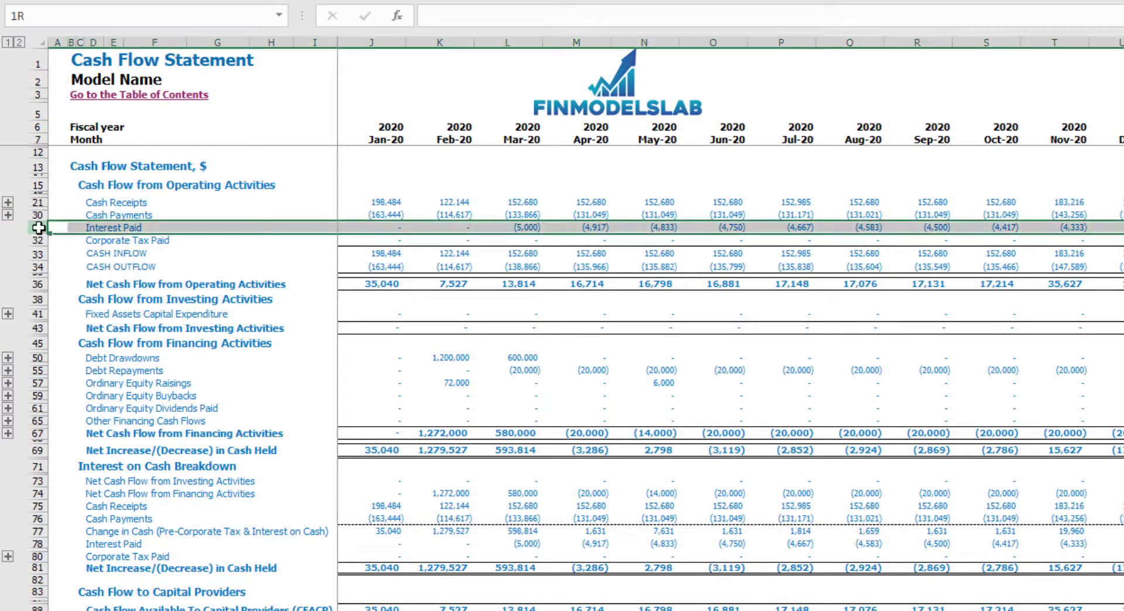
pyautogui.click(35, 358)
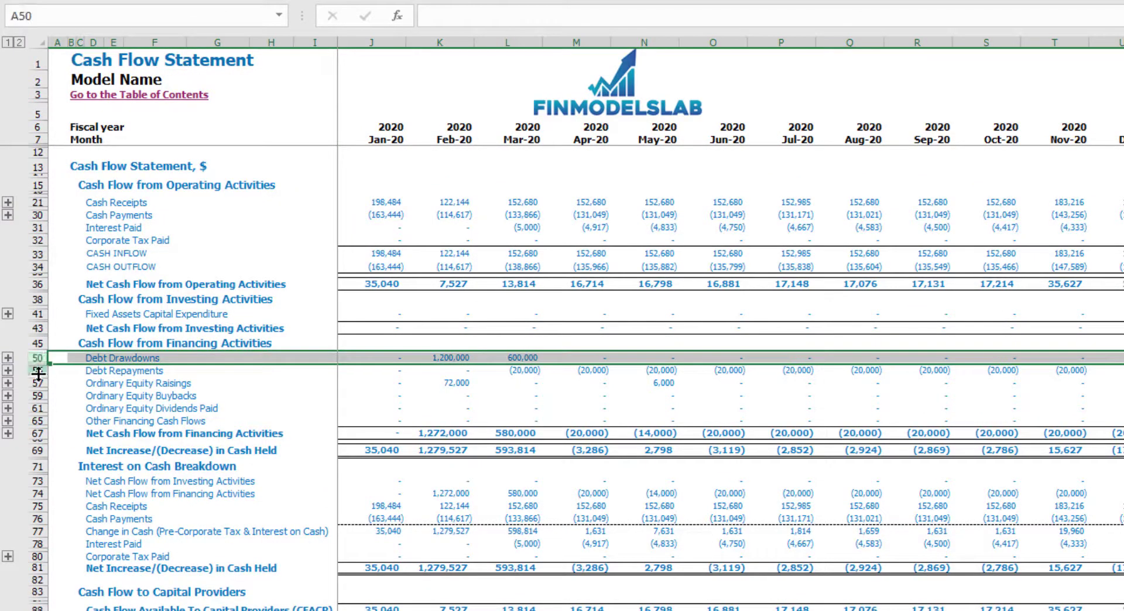
pyautogui.click(38, 370)
pyautogui.hotkey('ctrl', 'pagedown')
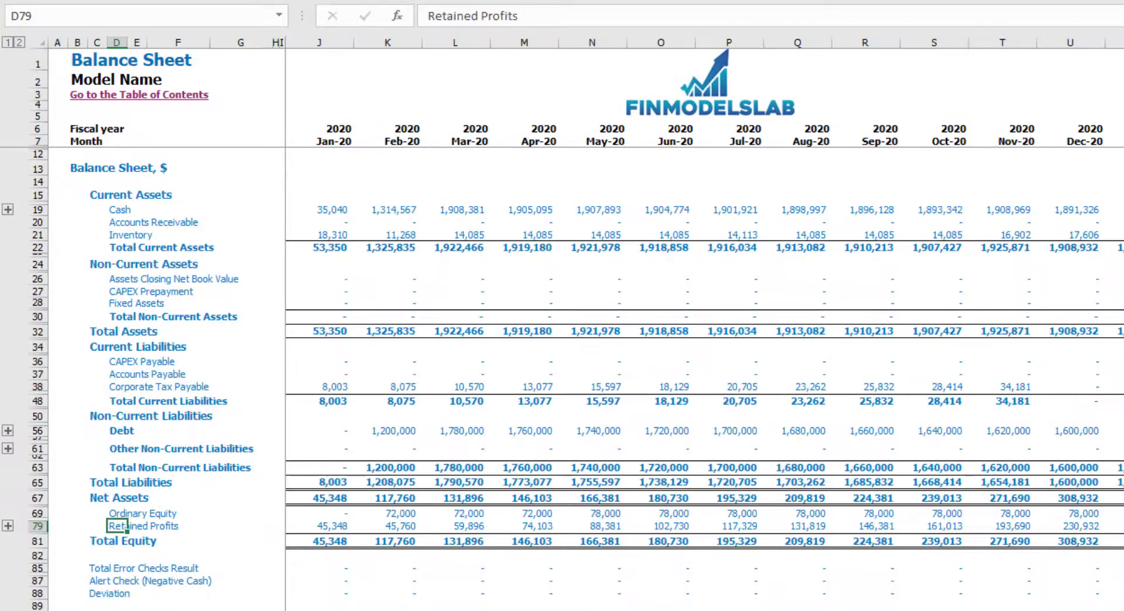
pyautogui.click(37, 431)
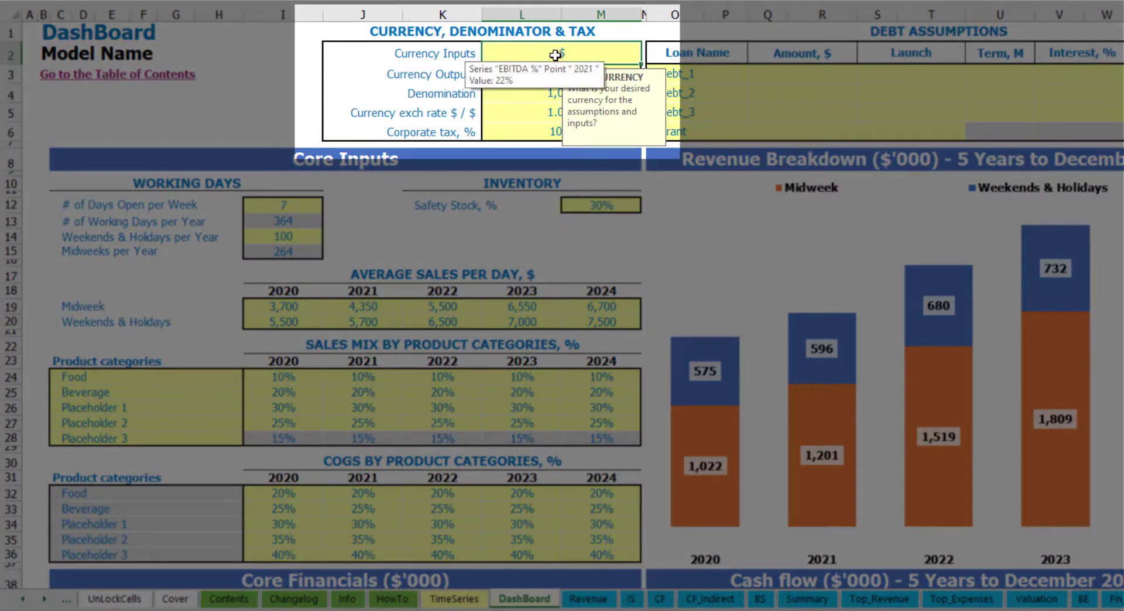
# - Review the input and output currency settings on the DashBoard sheet
pyautogui.click(265, 61)
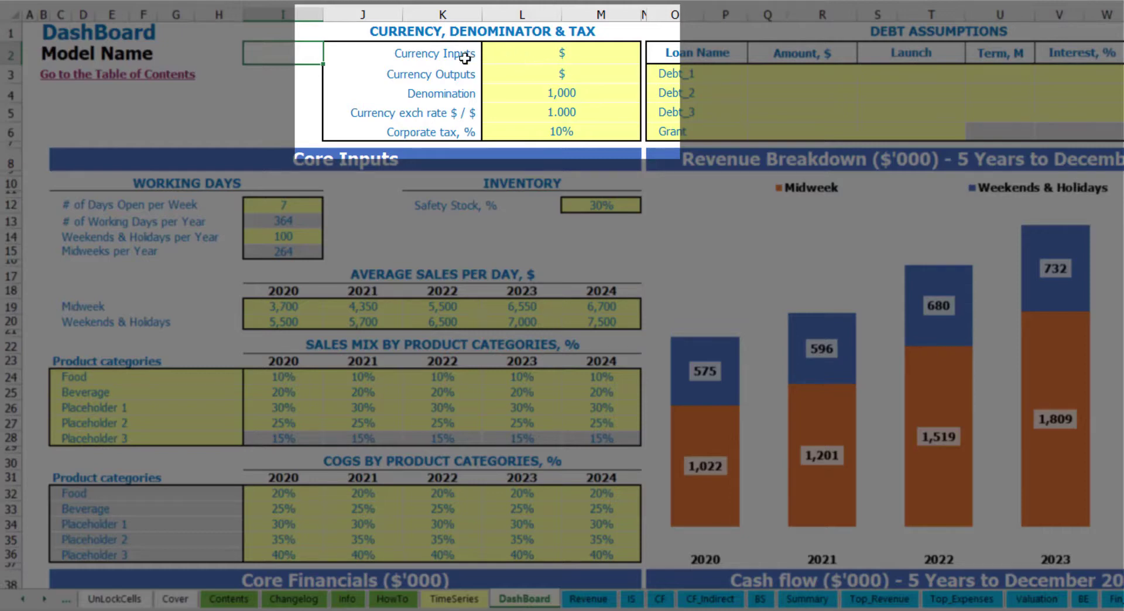
pyautogui.click(553, 53)
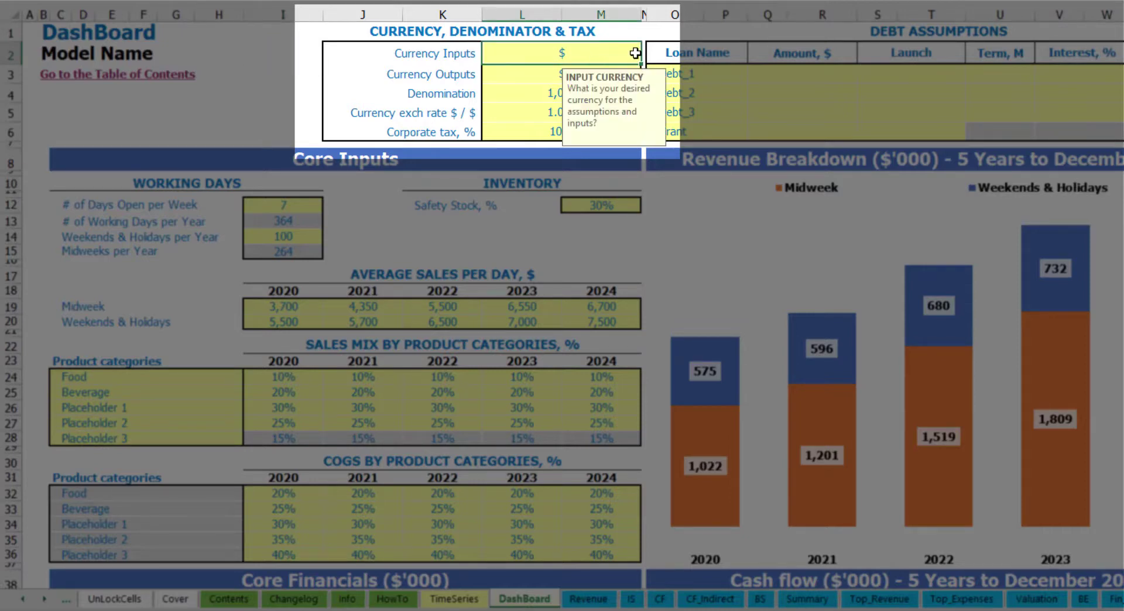
pyautogui.click(518, 73)
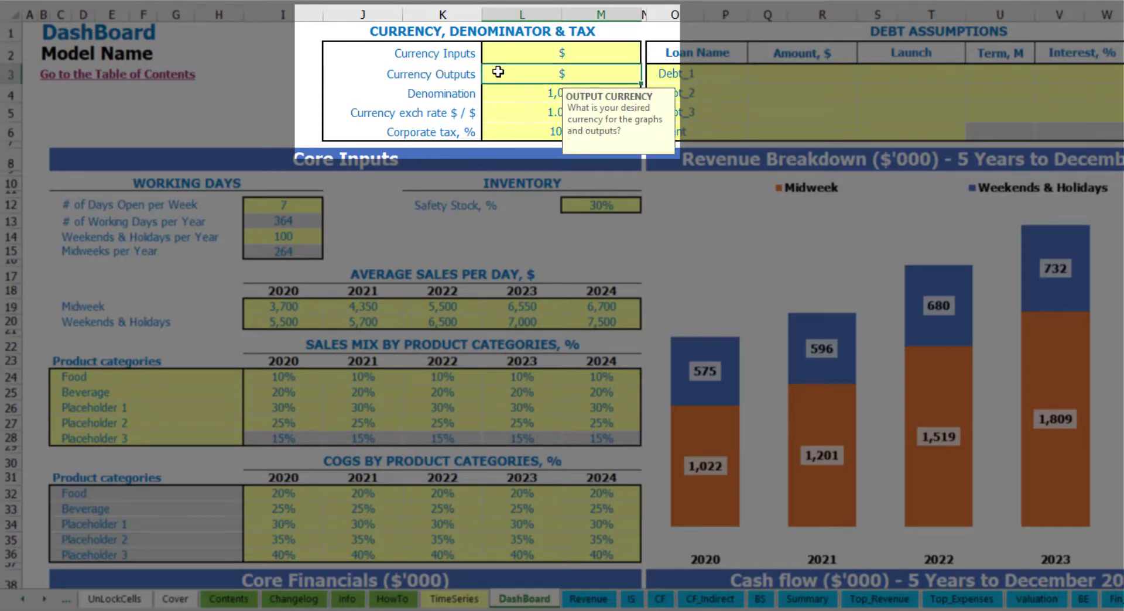
pyautogui.click(529, 56)
pyautogui.click(525, 74)
# - Set the currency inputs to USD and the currency outputs to EUR
pyautogui.click(547, 55)
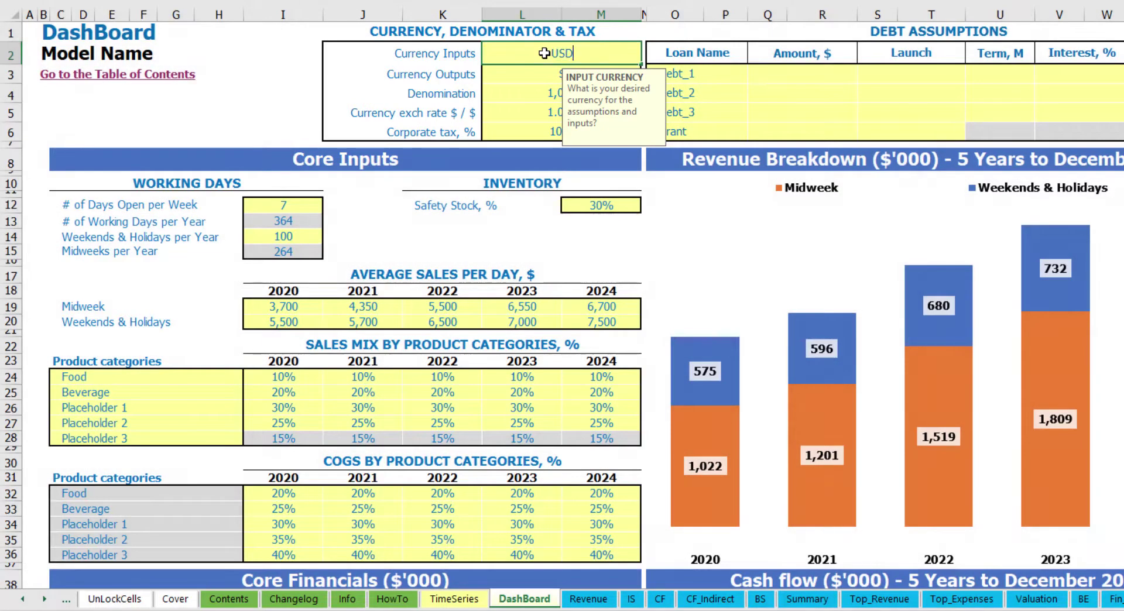
pyautogui.write('USD')
pyautogui.press('Return')
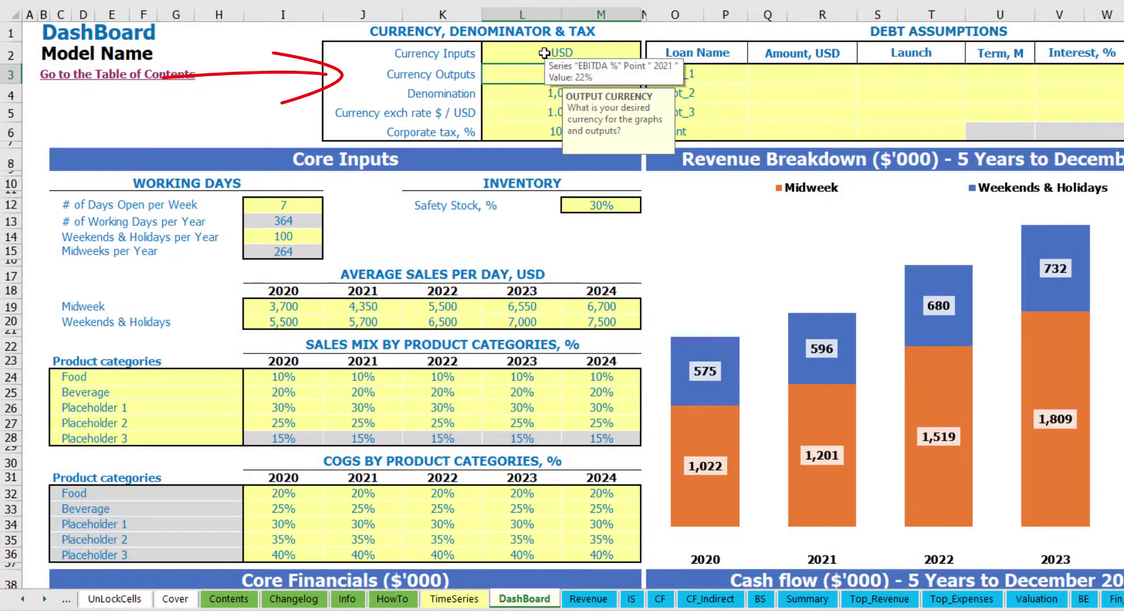
pyautogui.write('EUR')
pyautogui.press('Return')
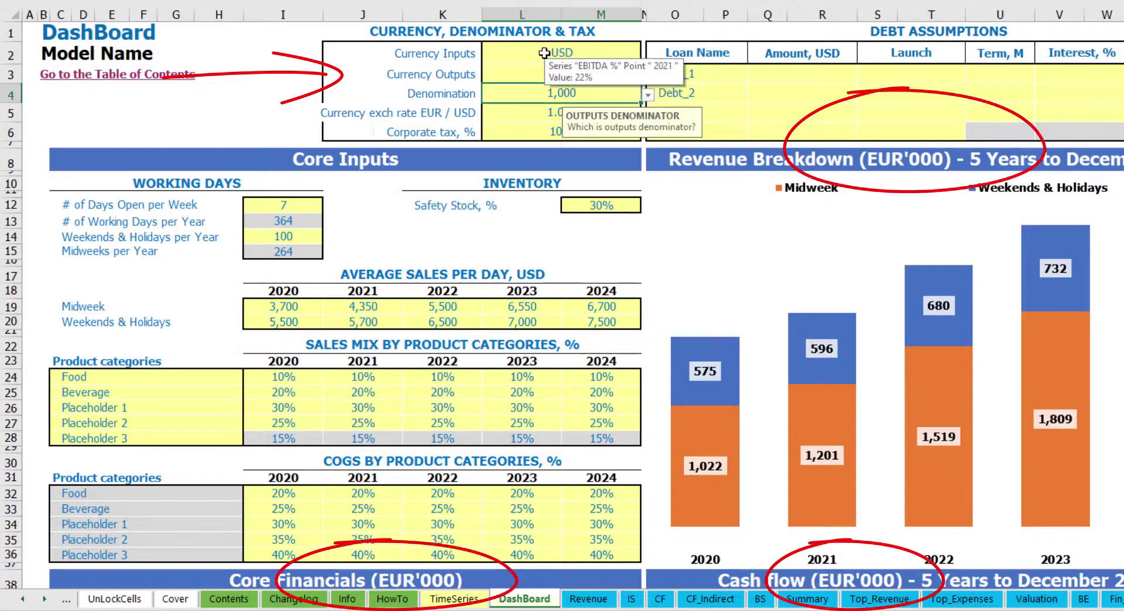
pyautogui.press('Return')
pyautogui.click(293, 77)
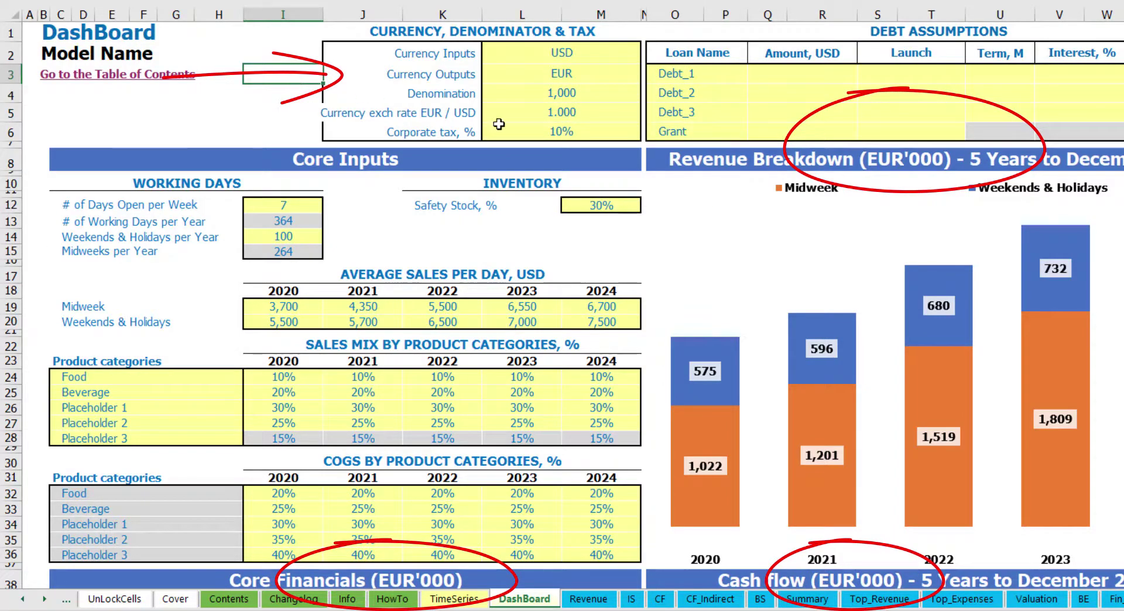
# - Set the EUR / USD currency exchange rate to 1.2
pyautogui.click(544, 110)
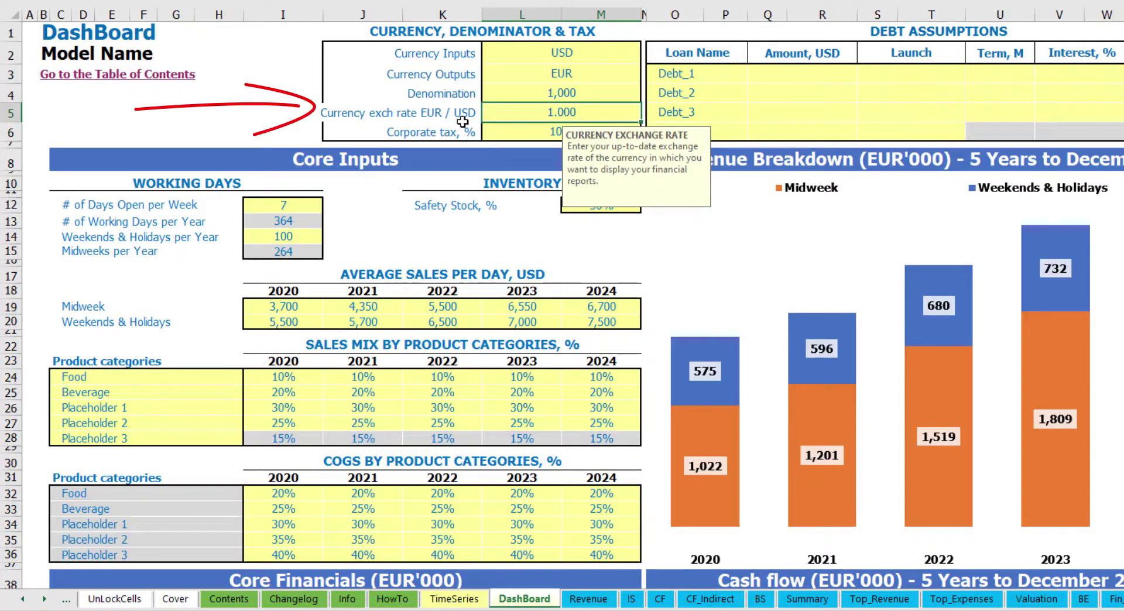
pyautogui.write('1.2')
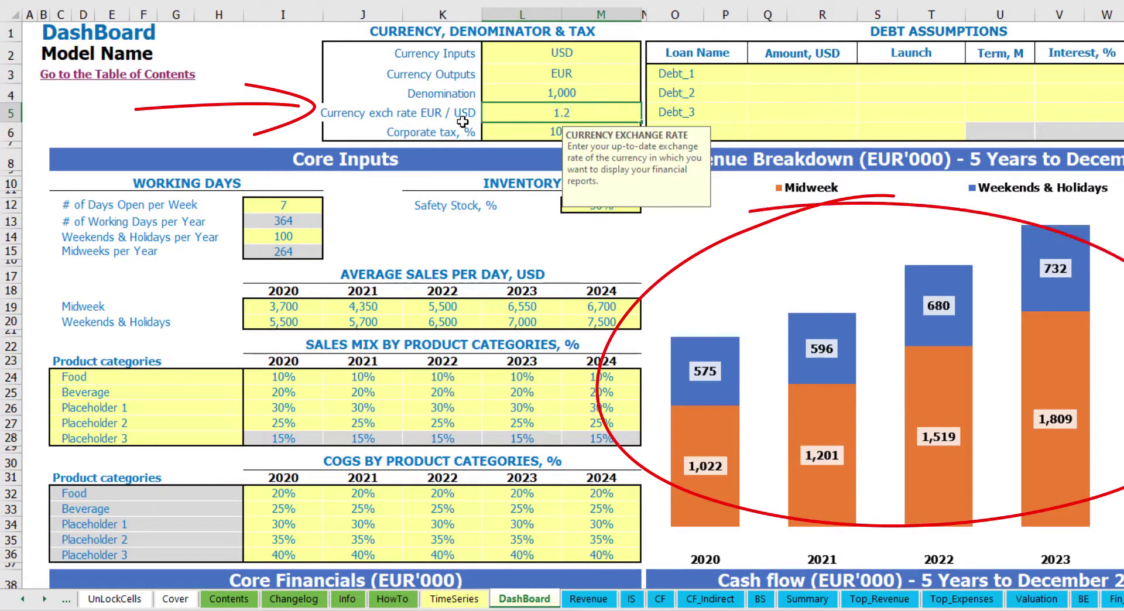
pyautogui.press('Return')
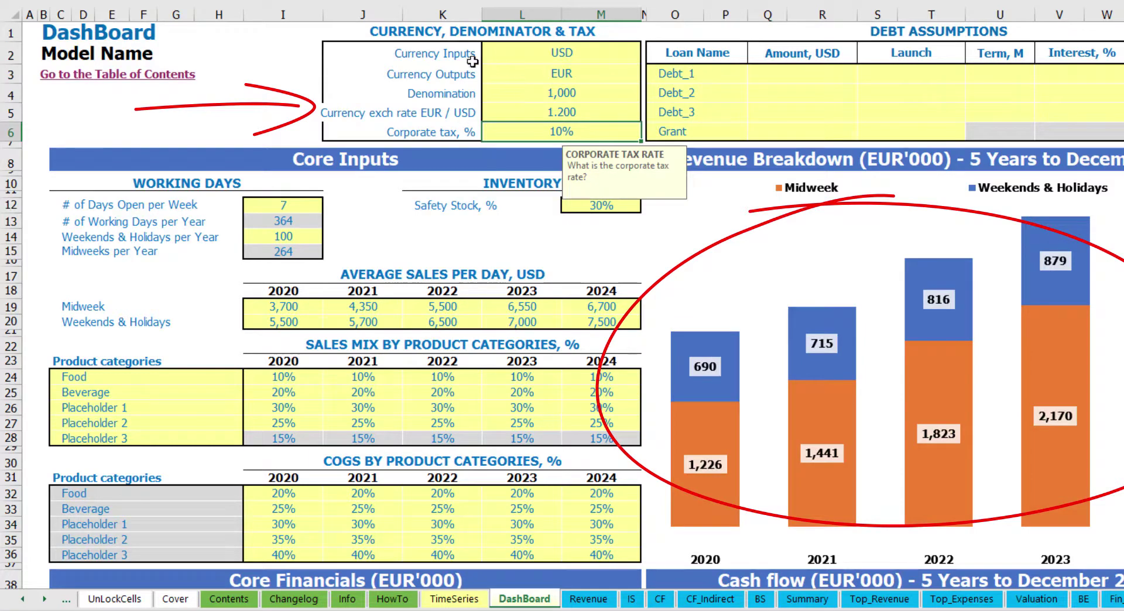
# - Review the input currency, output currency and exchange rate settings
pyautogui.click(535, 51)
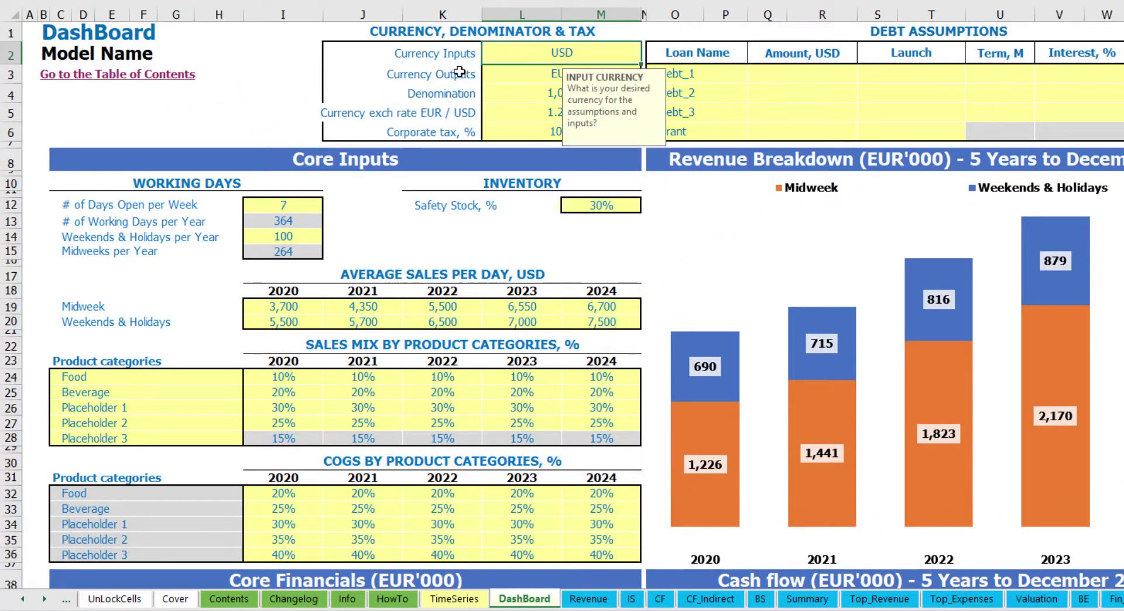
pyautogui.click(522, 74)
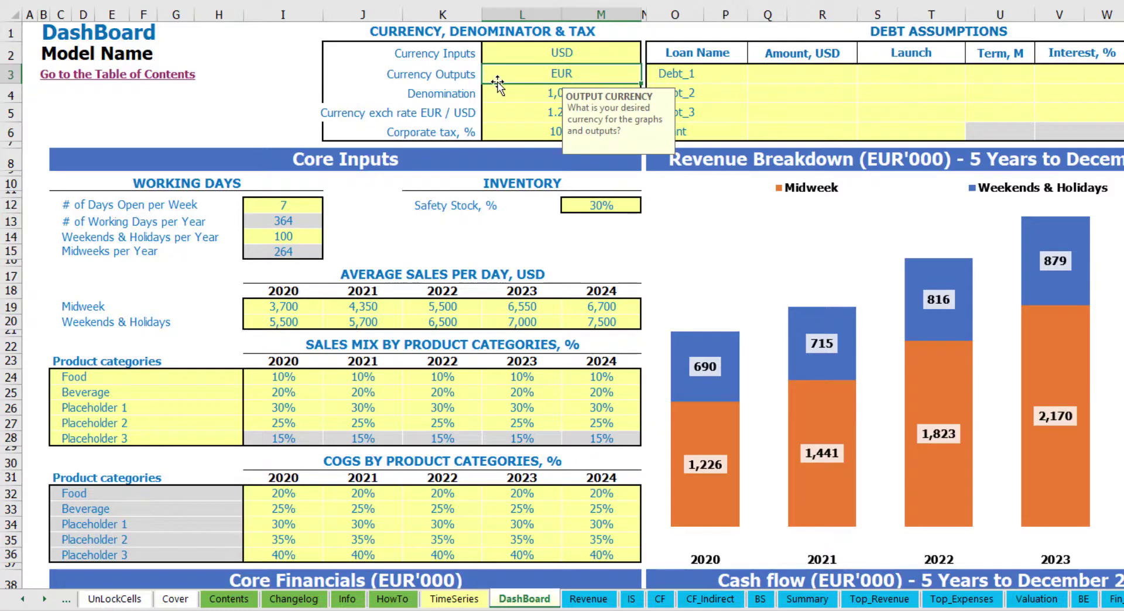
pyautogui.click(505, 113)
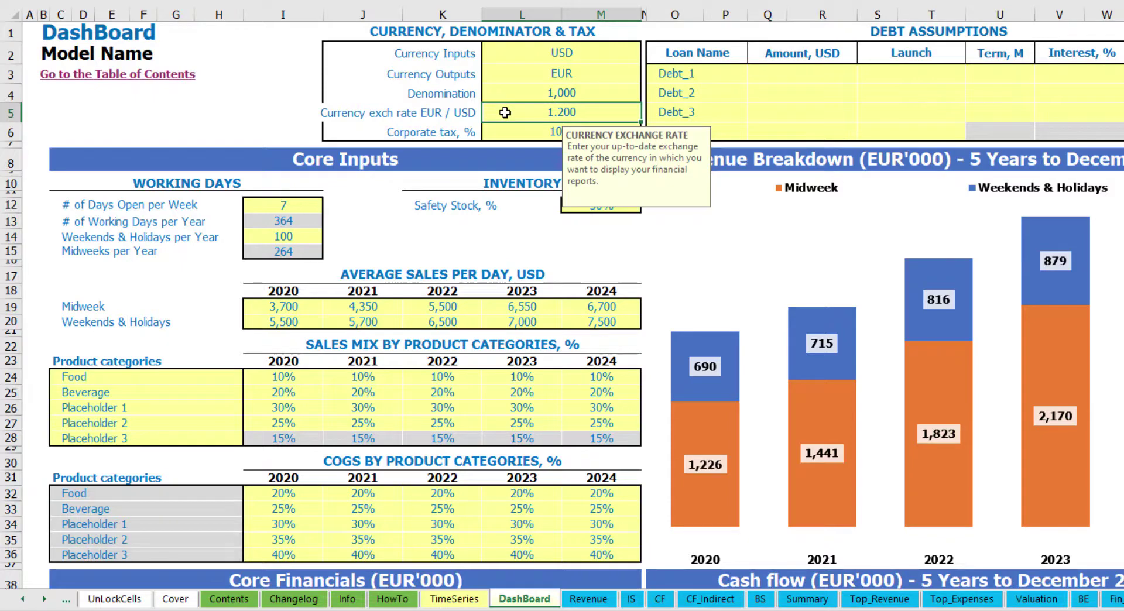
# - Check the denomination setting and how it appears in the income statement headings of the Summary sheet
pyautogui.click(533, 88)
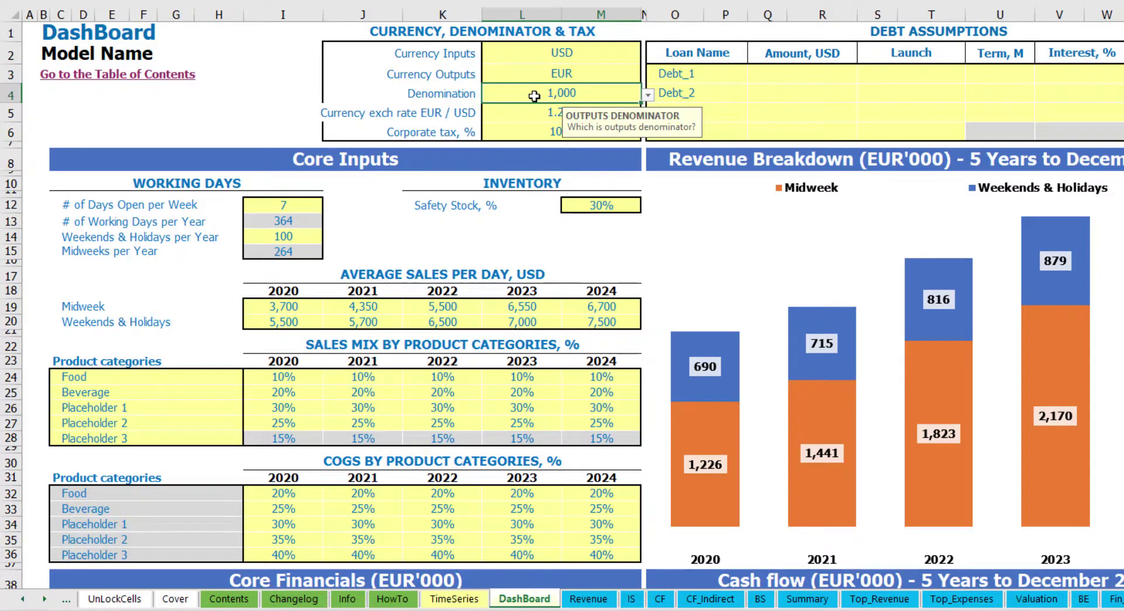
pyautogui.click(807, 599)
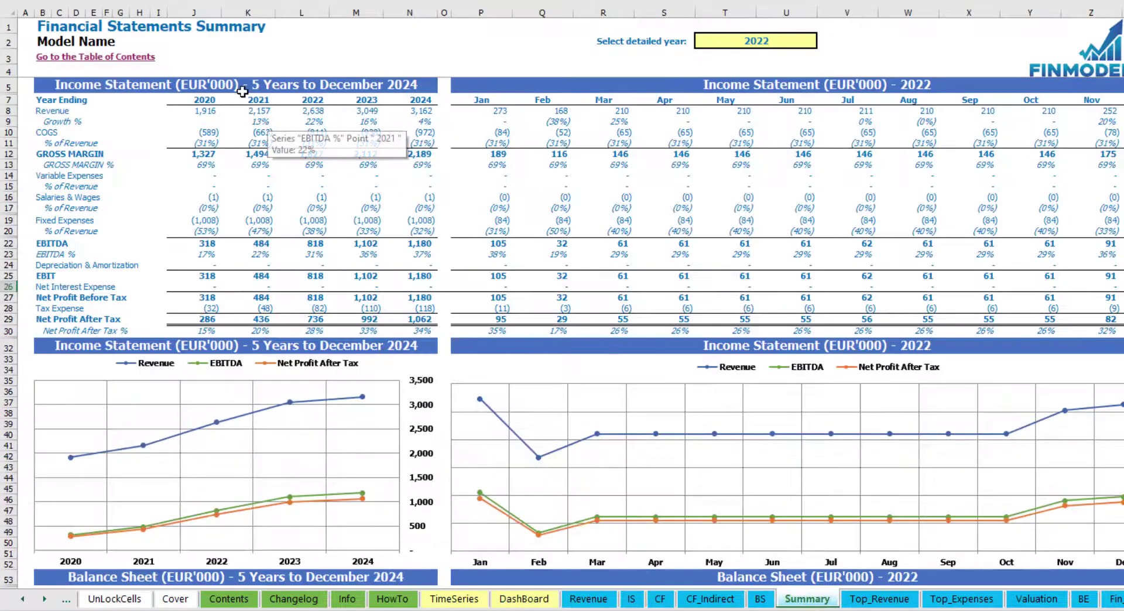
pyautogui.click(243, 88)
pyautogui.click(816, 85)
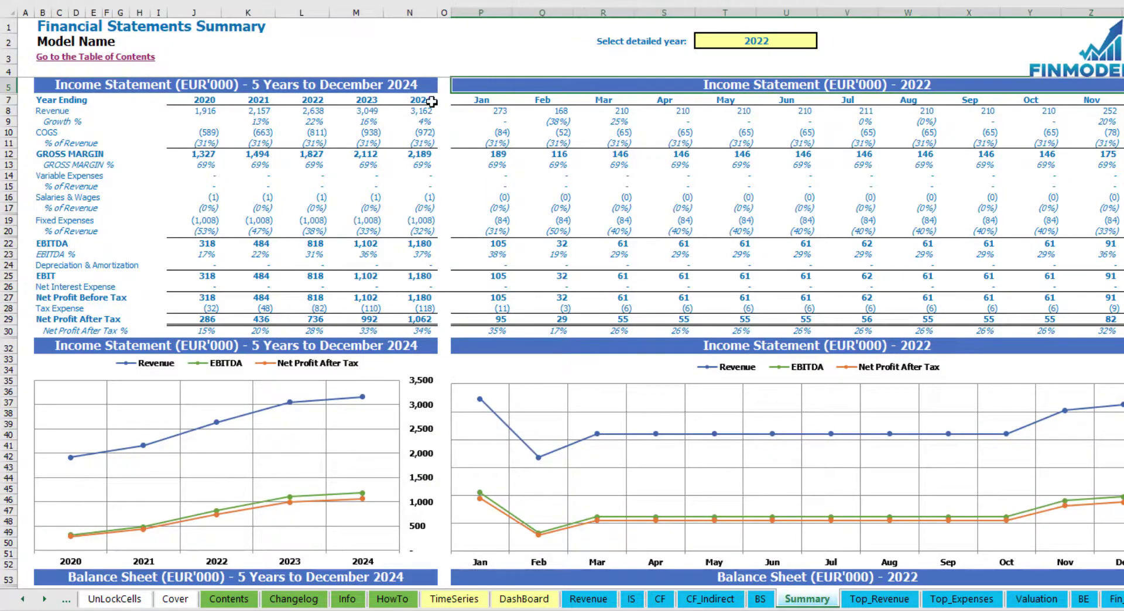
pyautogui.click(322, 83)
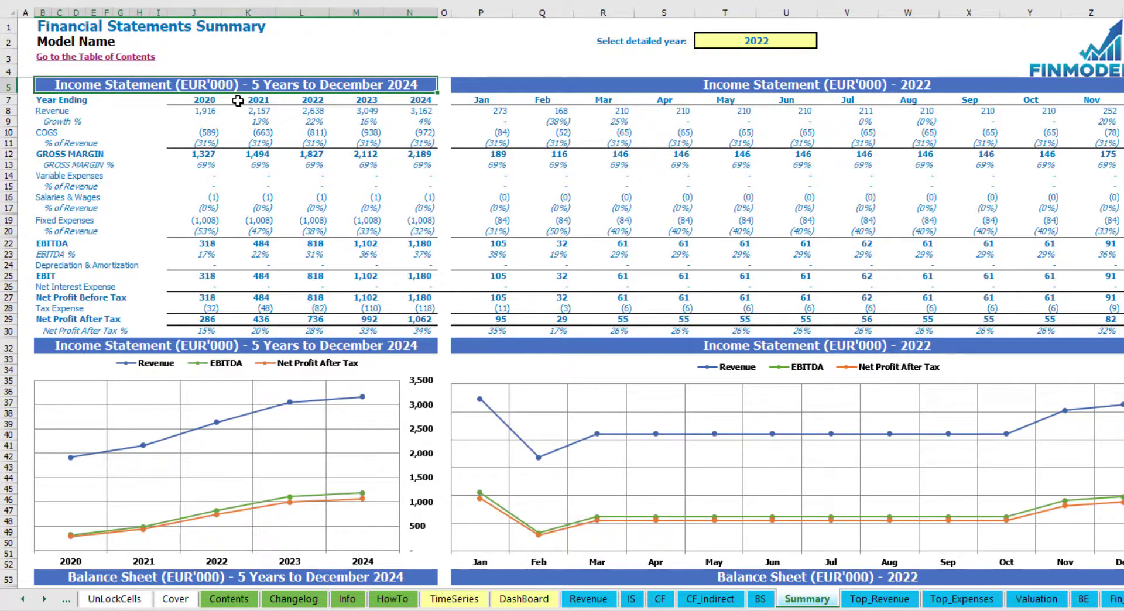
# - Set the DashBoard denomination to 1,000,000 and check the income statement headings and figures on the Summary sheet
pyautogui.click(524, 598)
pyautogui.click(648, 94)
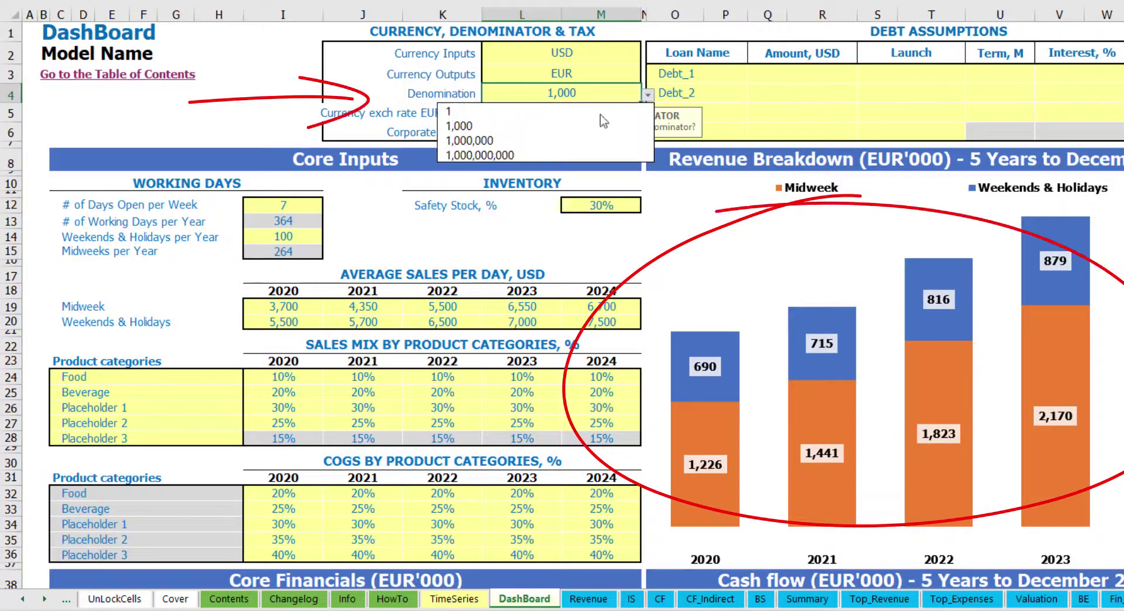
pyautogui.click(604, 140)
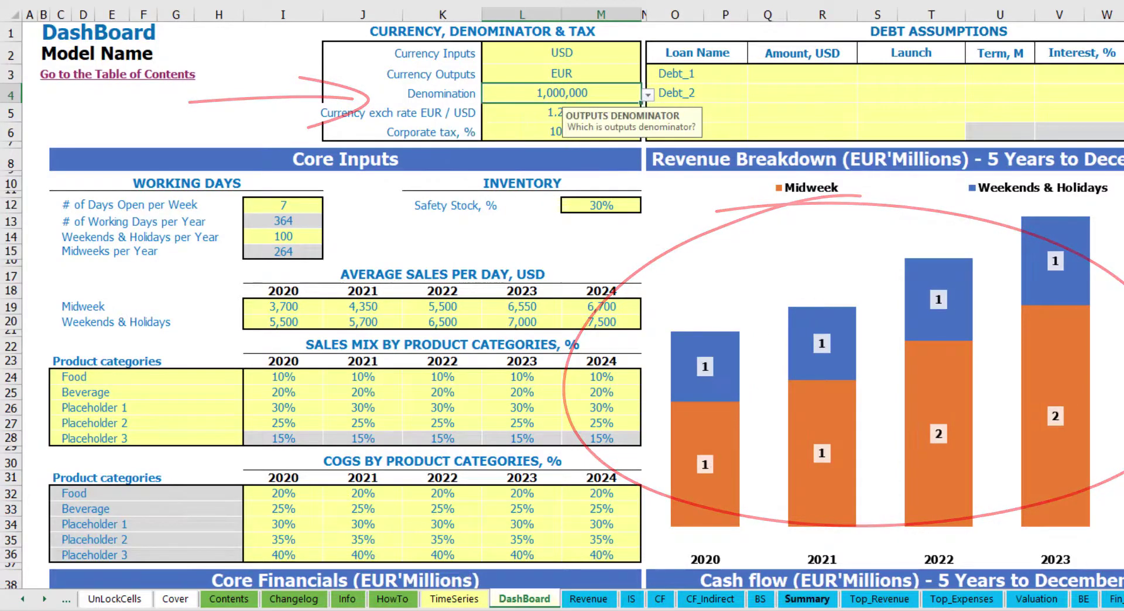
pyautogui.click(807, 598)
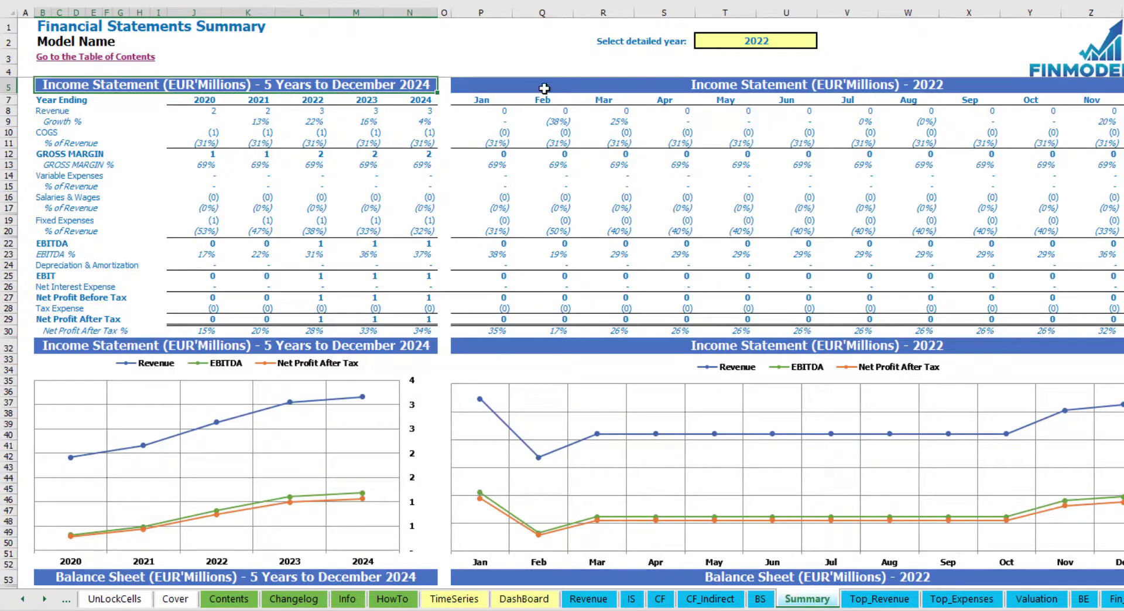
pyautogui.click(618, 84)
# - Set the DashBoard denomination to 1 and check how the Summary sheet presents the income statement
pyautogui.click(524, 599)
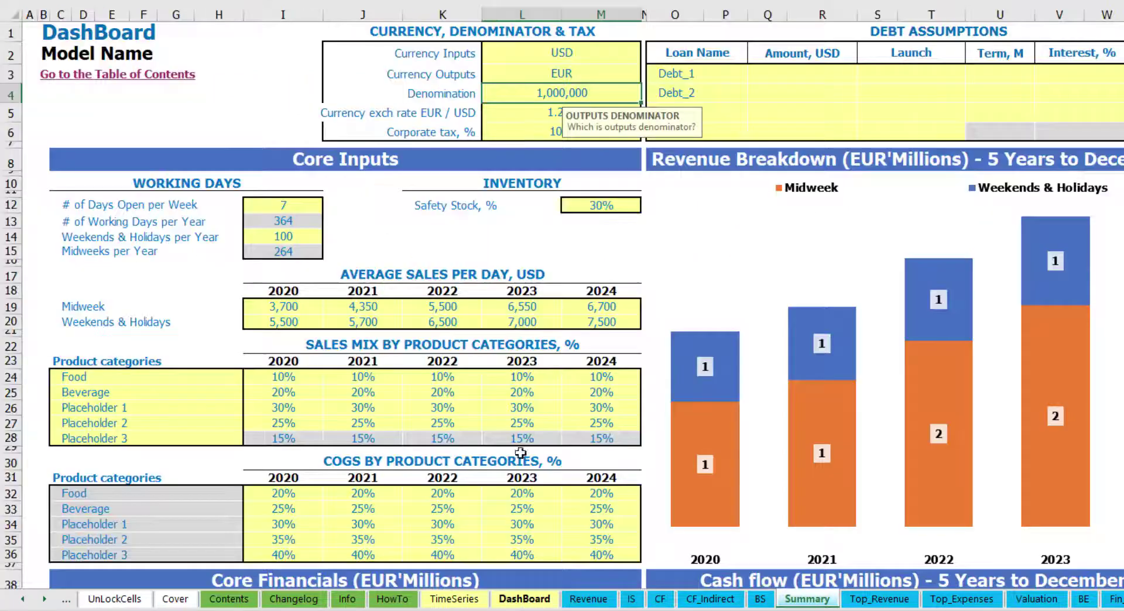
pyautogui.click(647, 94)
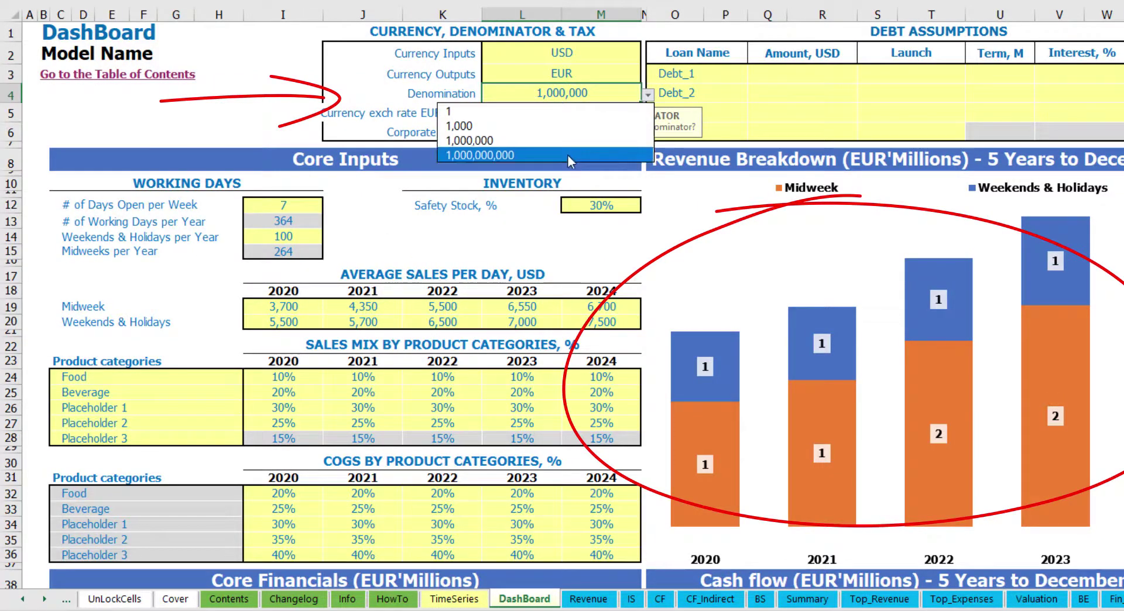
pyautogui.click(460, 111)
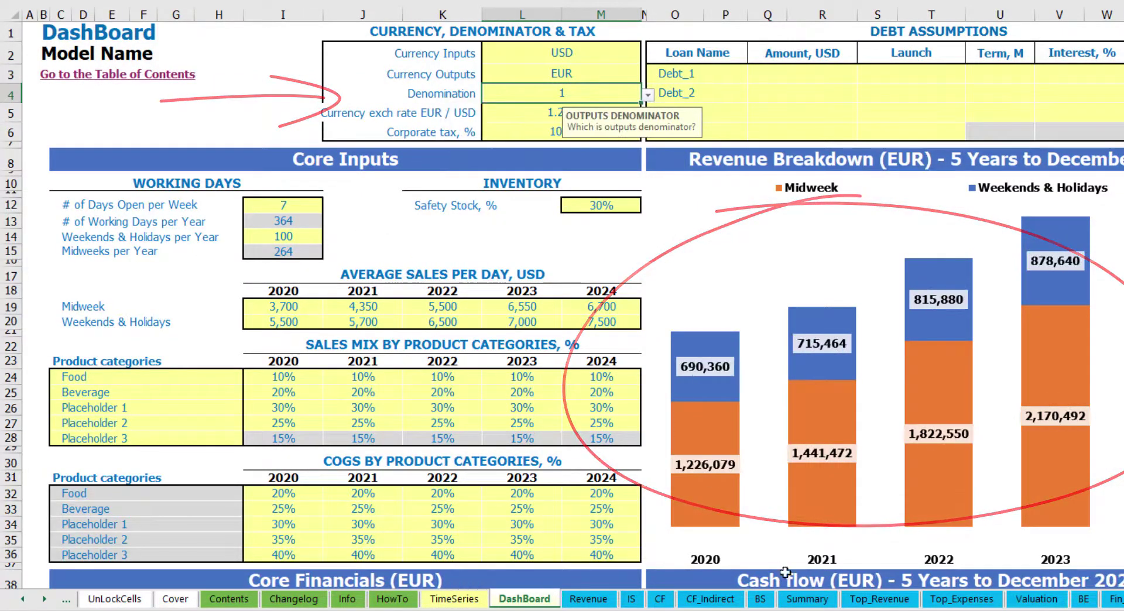
pyautogui.click(807, 599)
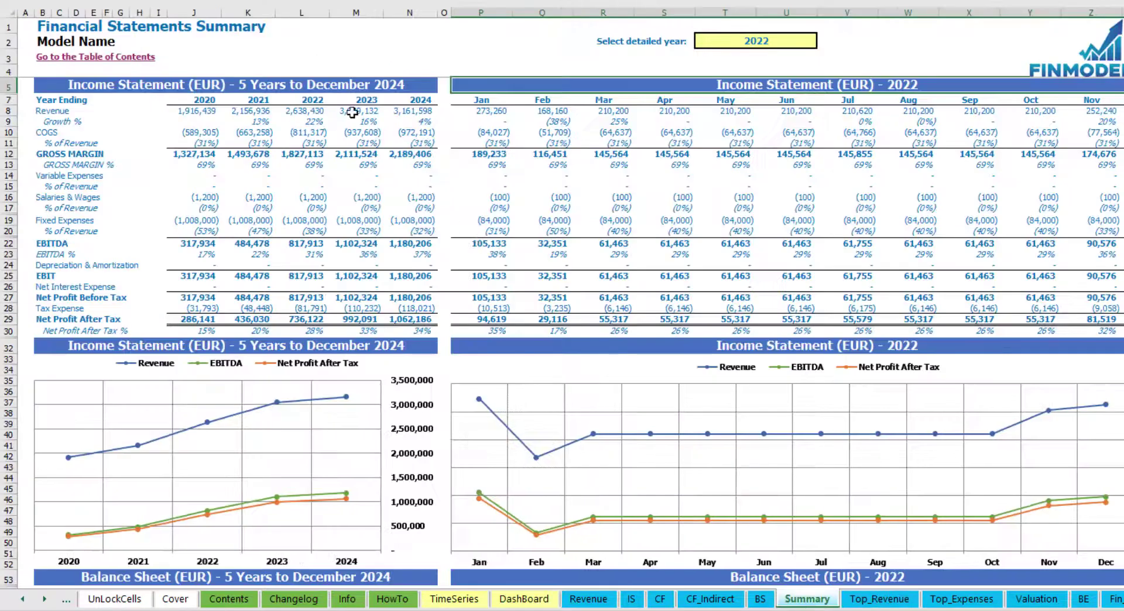
# - Set the corporate tax on the DashBoard to 15% and highlight the Tax Expense row of the IS sheet
pyautogui.click(510, 602)
pyautogui.click(529, 124)
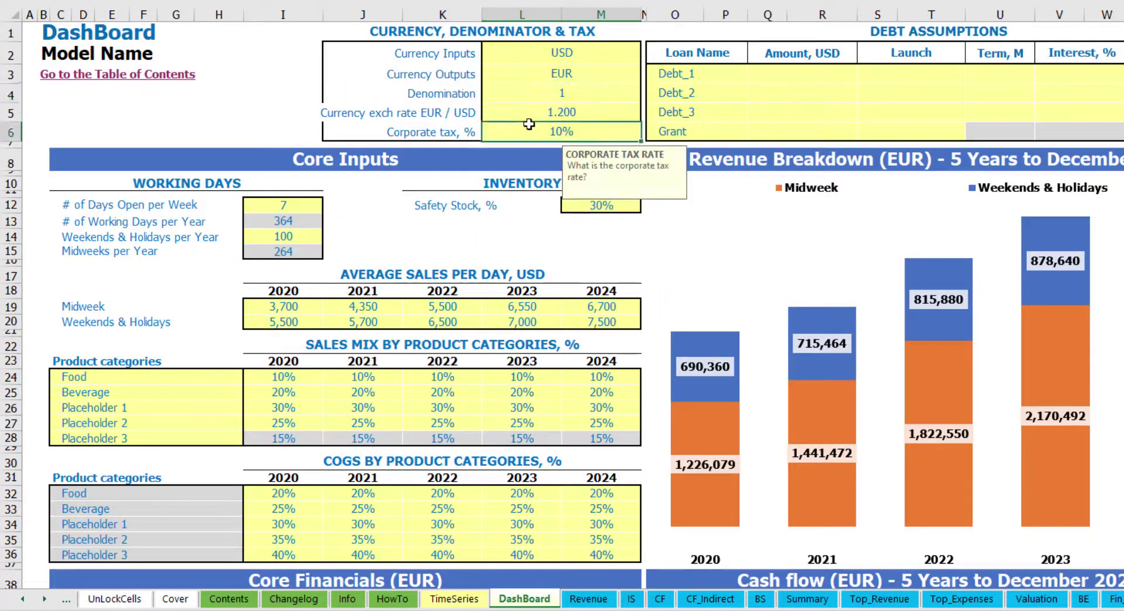
pyautogui.write('15')
pyautogui.press('Return')
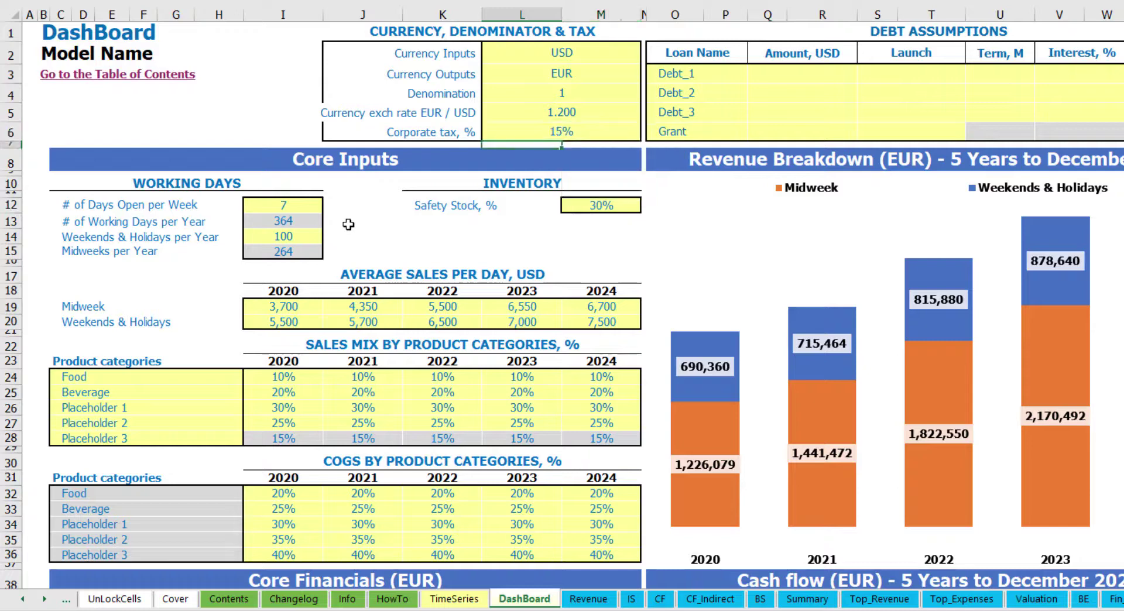
pyautogui.click(633, 602)
pyautogui.click(34, 349)
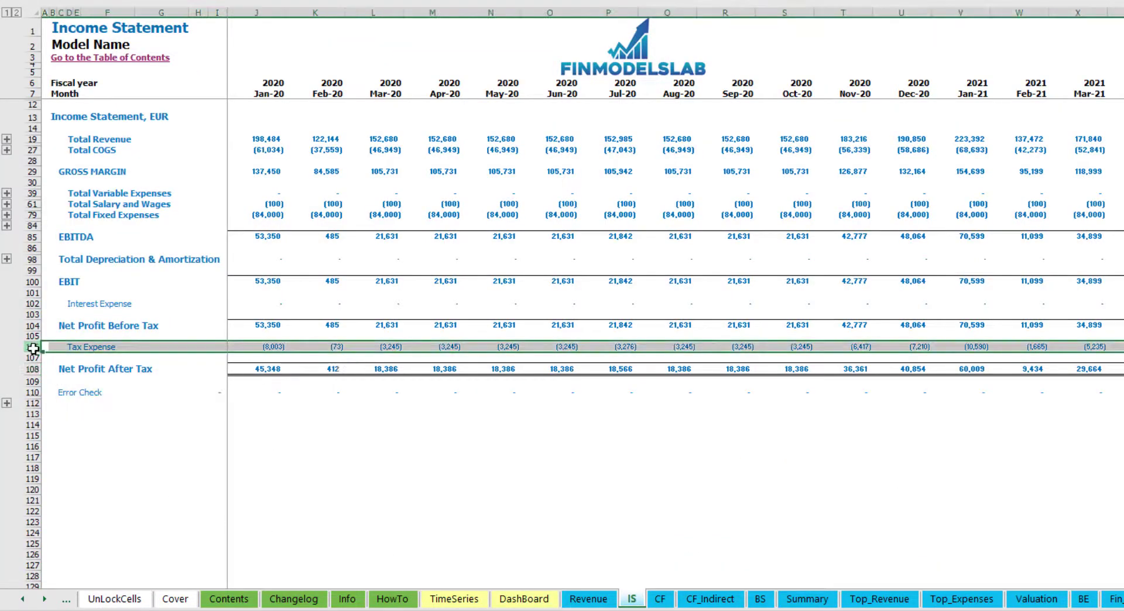